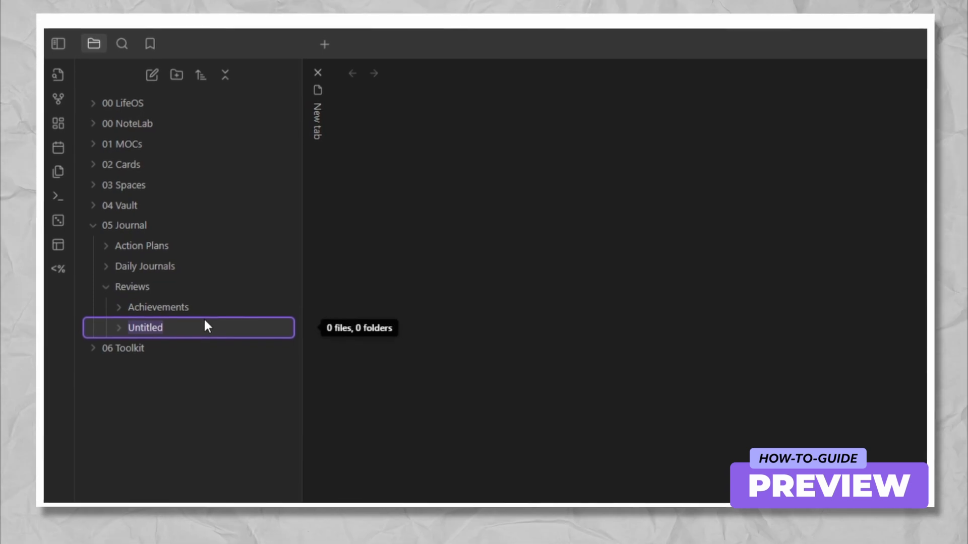
{"action": "type", "text": "Q"}
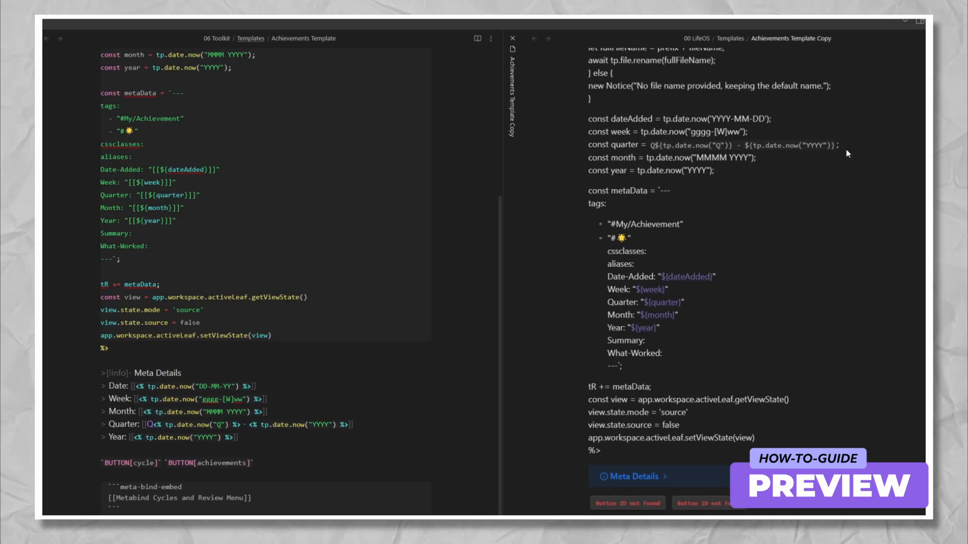
{"action": "key", "text": "ctrl+e"}
{"action": "double_click", "coordinate": [613, 348]}
{"action": "scroll", "coordinate": [612, 348], "scroll_direction": "down", "scroll_amount": 3}
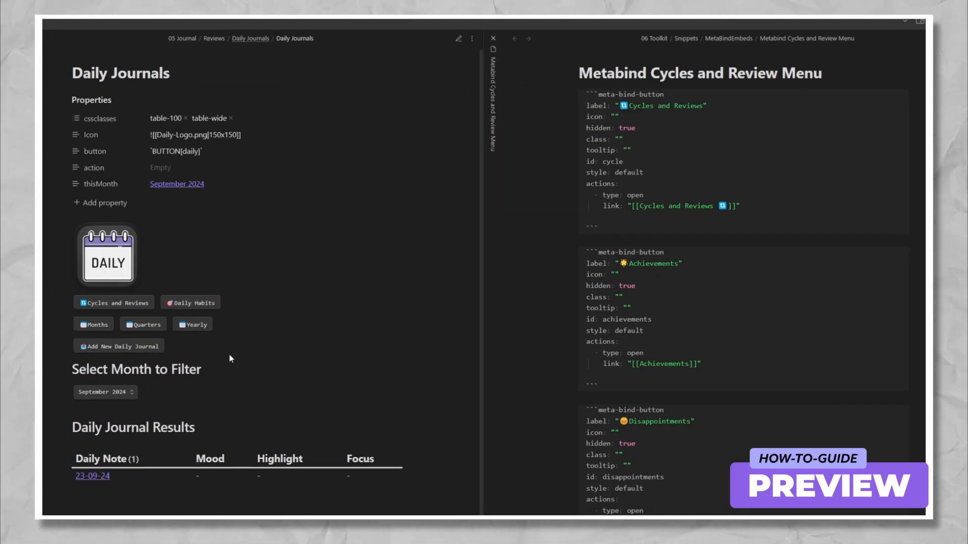
{"action": "left_click", "coordinate": [459, 38]}
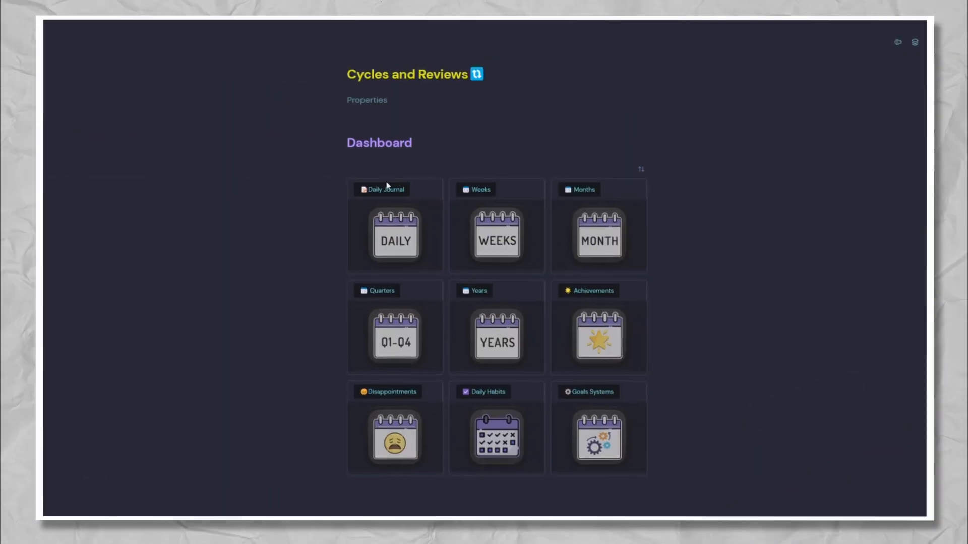
{"action": "left_click", "coordinate": [387, 190]}
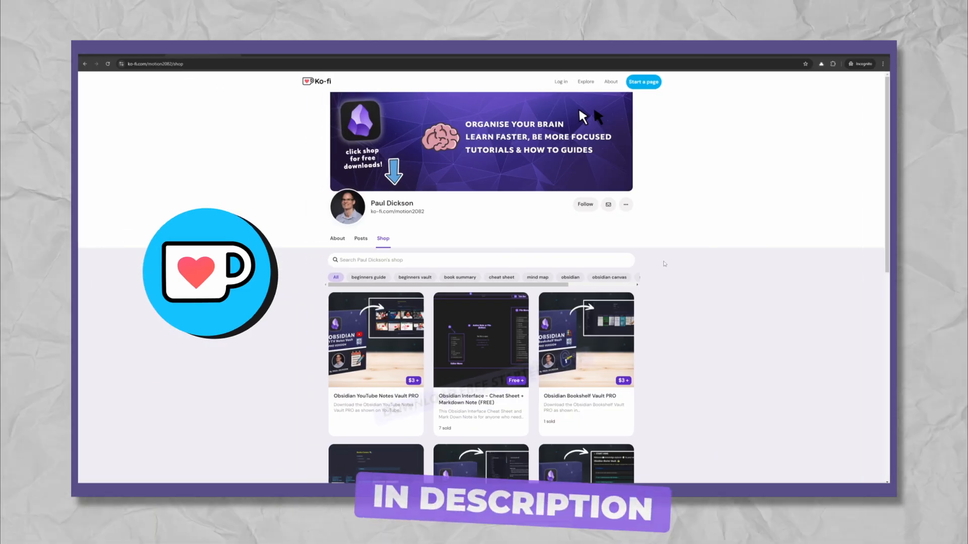
Browse the Ko-fi shop and open the Obsidian Starter Vault FREE product
{"action": "scroll", "coordinate": [658, 276], "scroll_direction": "down", "scroll_amount": 5}
{"action": "scroll", "coordinate": [658, 278], "scroll_direction": "down", "scroll_amount": 2}
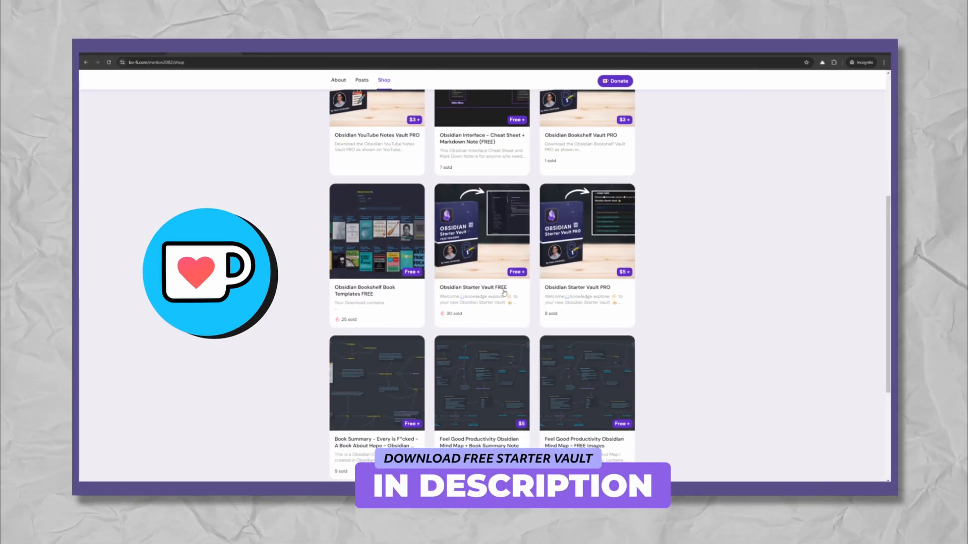
{"action": "left_click", "coordinate": [482, 295]}
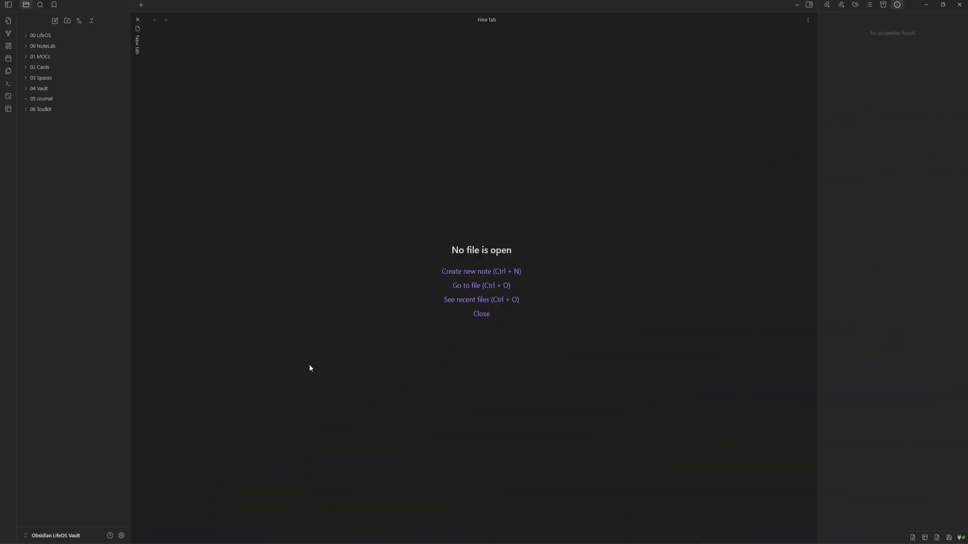
Find the Calendar plugin among the community plugins in the vault's settings and install it
{"action": "left_click", "coordinate": [121, 536]}
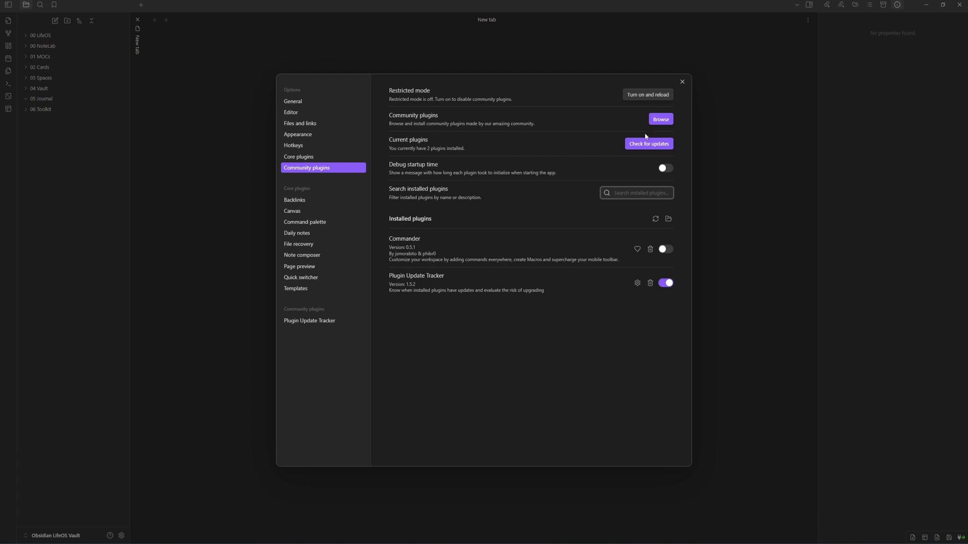
{"action": "left_click", "coordinate": [657, 120]}
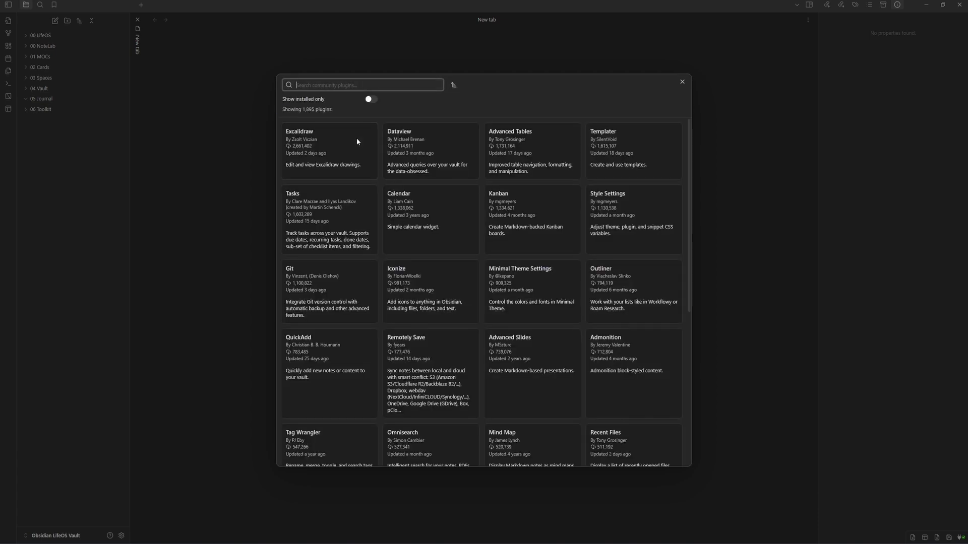
{"action": "type", "text": "Calendar"}
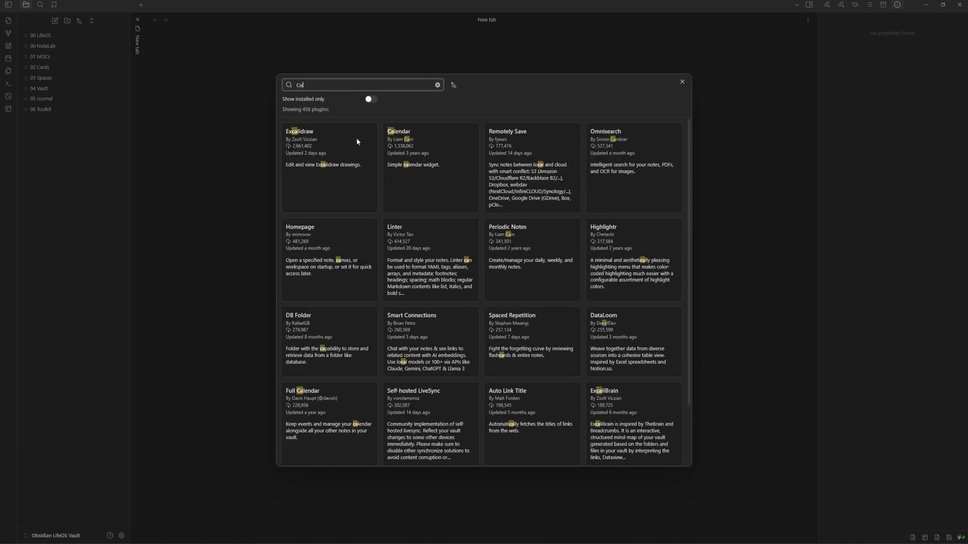
{"action": "left_click", "coordinate": [356, 138]}
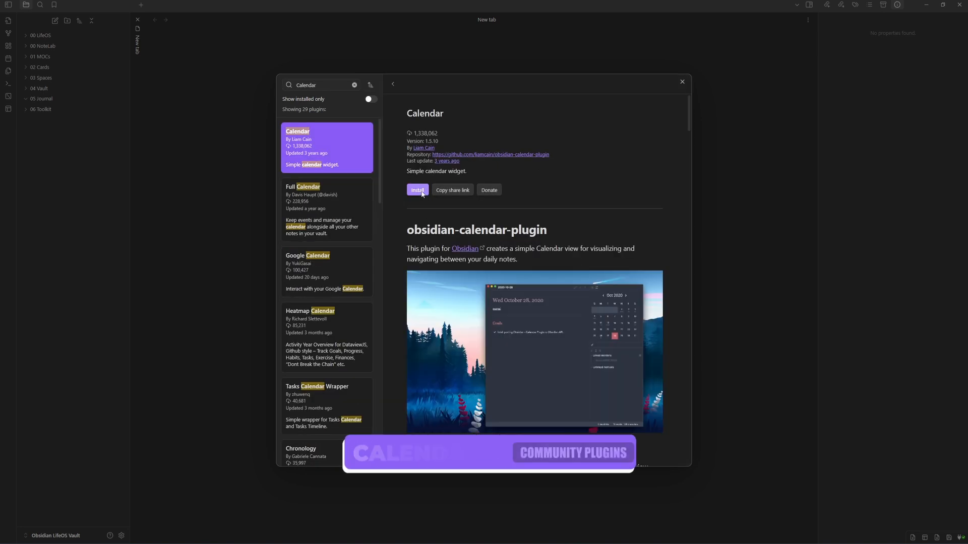
{"action": "left_click", "coordinate": [421, 193]}
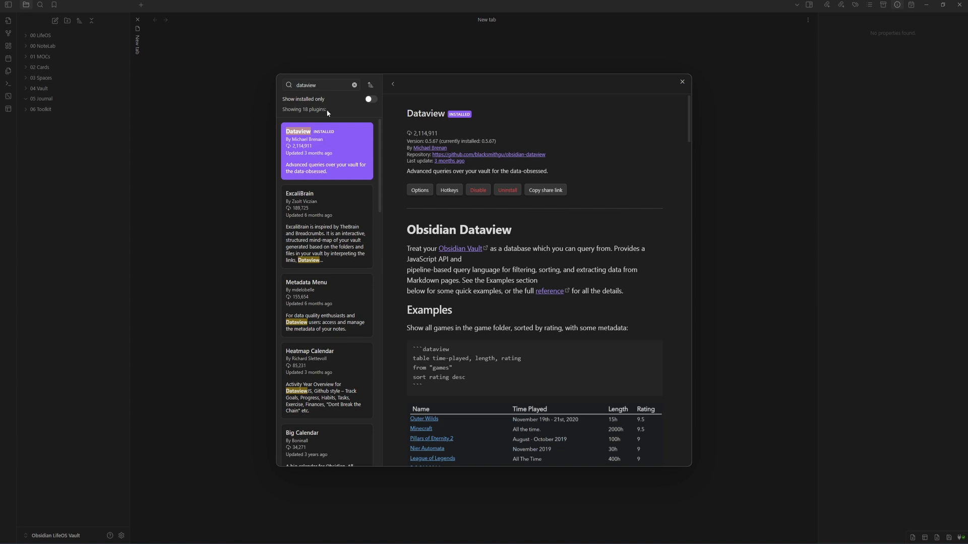
Search the community plugins for "folder notes", then install and enable Folder notes
{"action": "double_click", "coordinate": [316, 85]}
{"action": "type", "text": "folder notes"}
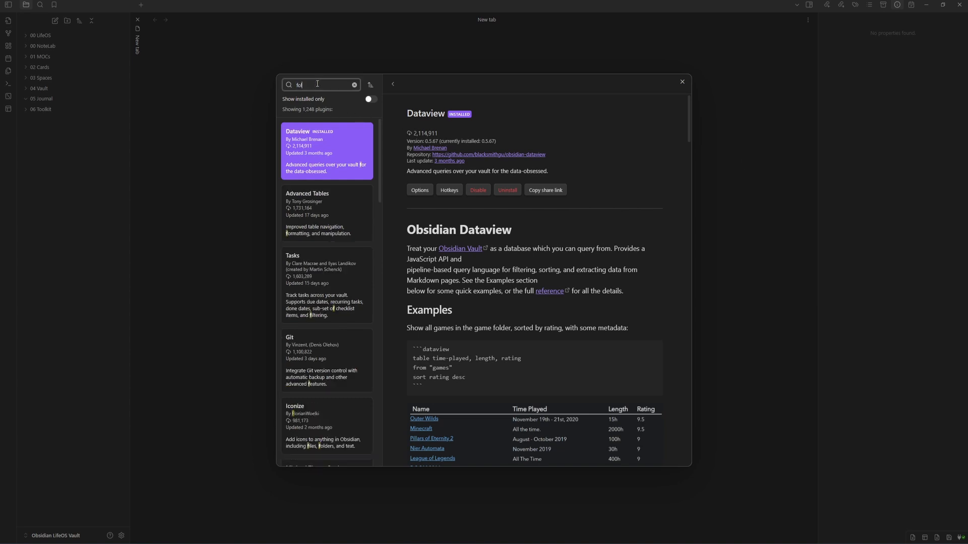
{"action": "left_click", "coordinate": [326, 220]}
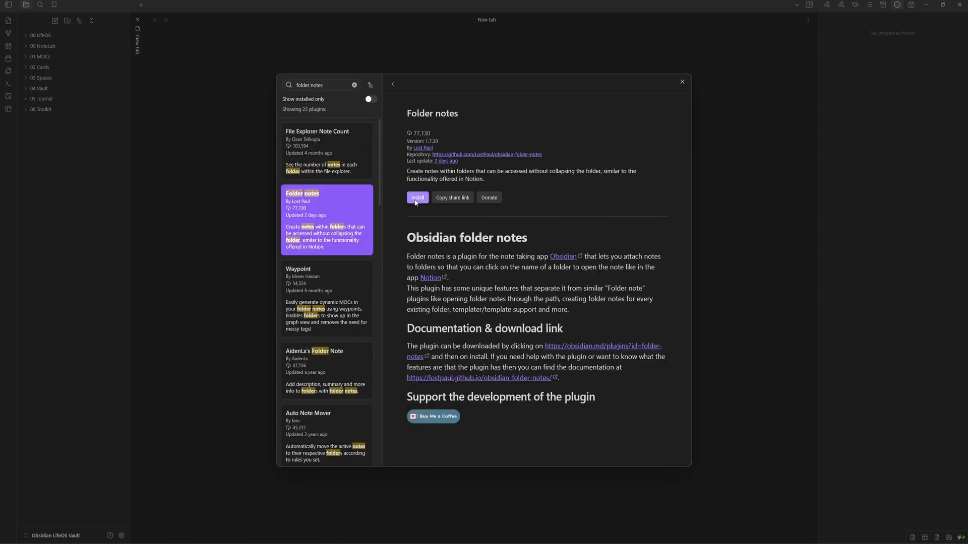
{"action": "left_click", "coordinate": [417, 197]}
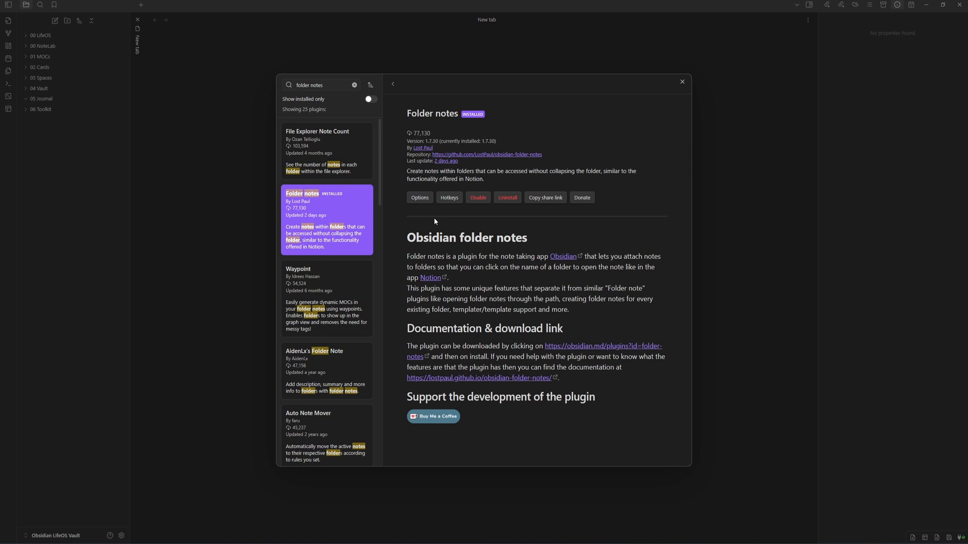
Search the community plugins for "meta bind", then install and enable Meta Bind
{"action": "triple_click", "coordinate": [322, 84]}
{"action": "type", "text": "meta bind"}
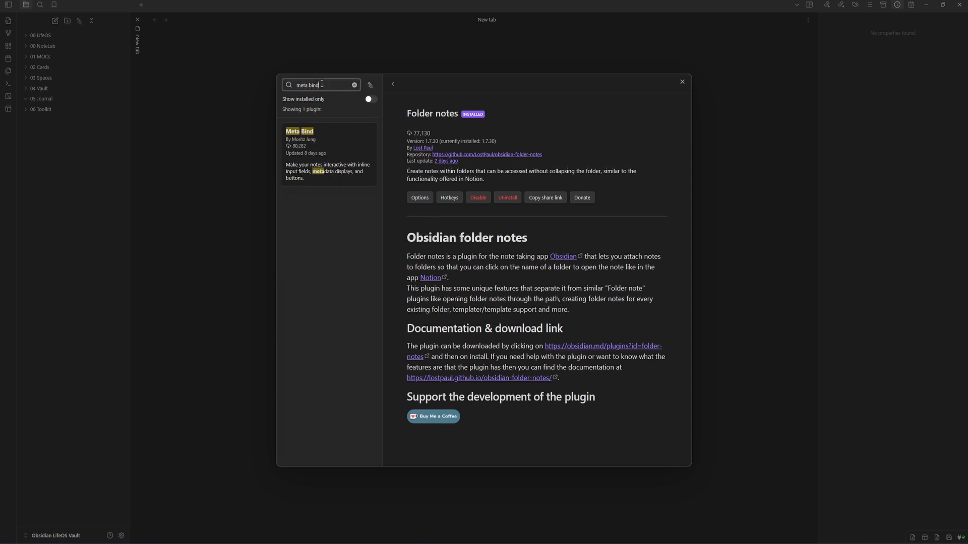
{"action": "left_click", "coordinate": [330, 151]}
{"action": "left_click", "coordinate": [418, 190]}
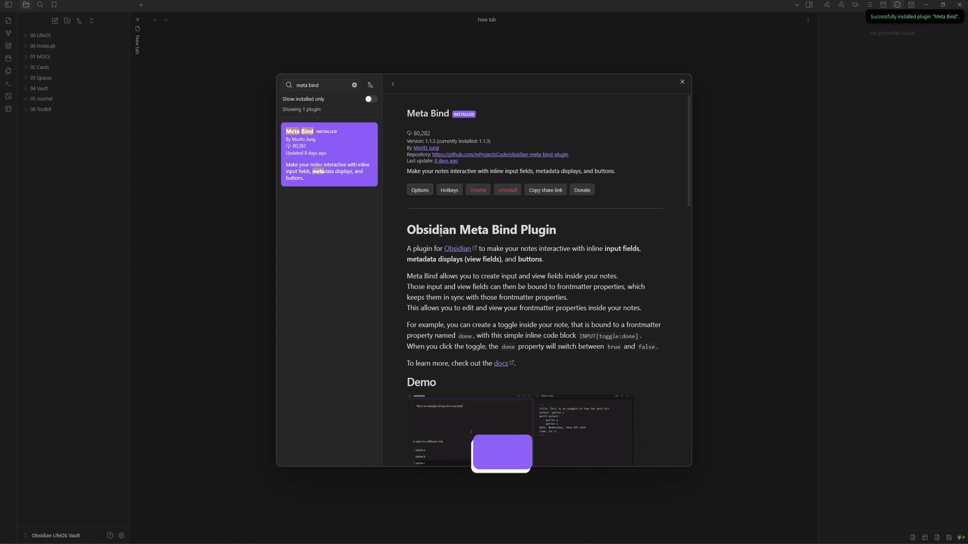
Search the community plugins for "periodic", then install and enable Periodic Notes
{"action": "left_click", "coordinate": [317, 87]}
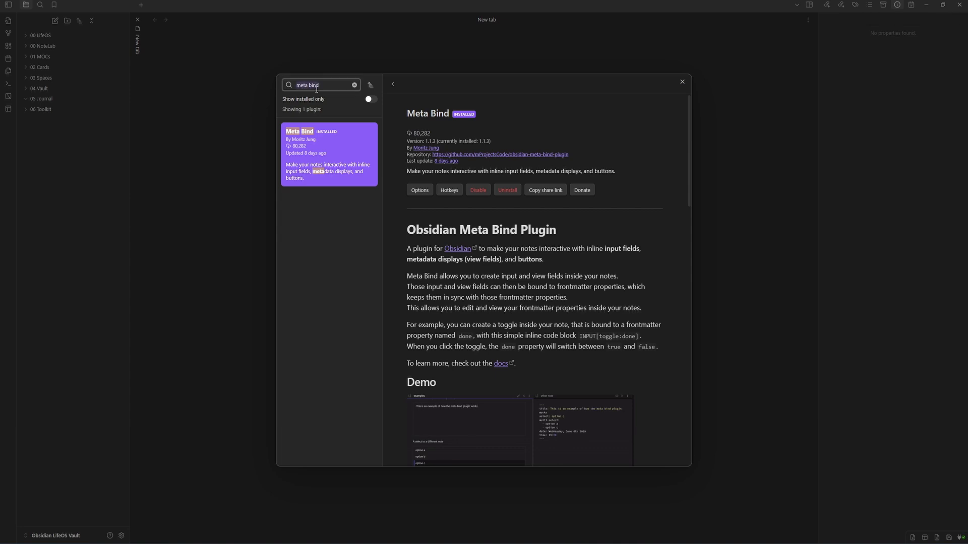
{"action": "type", "text": "periodic"}
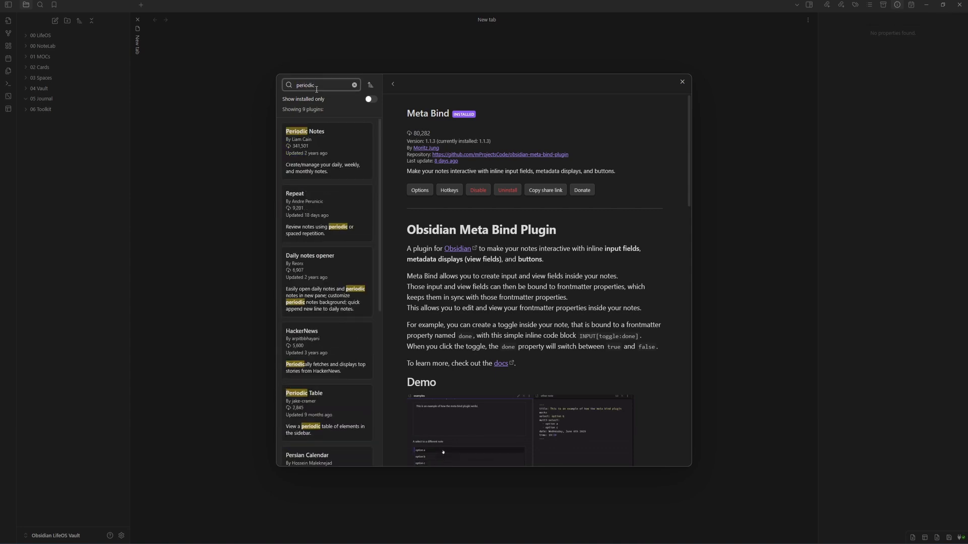
{"action": "left_click", "coordinate": [341, 169]}
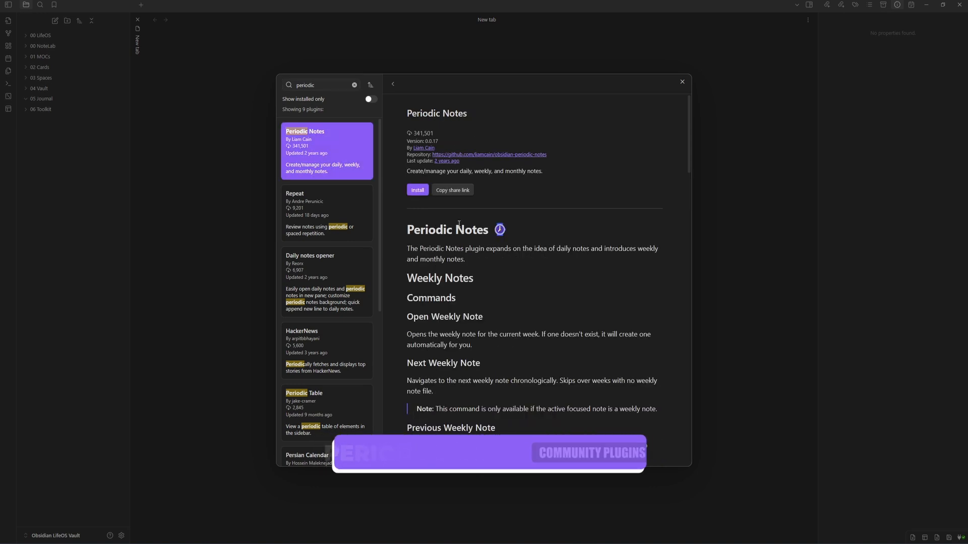
{"action": "left_click", "coordinate": [417, 190]}
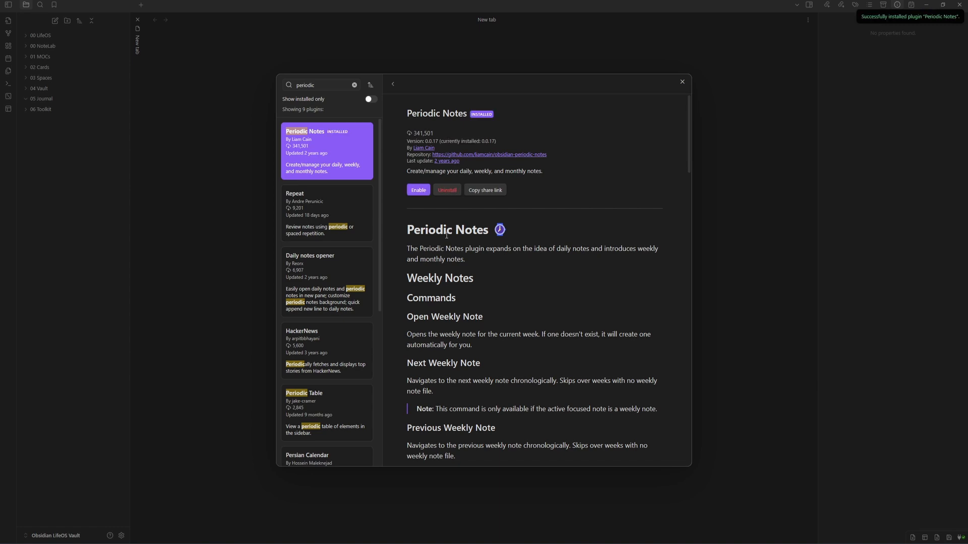
{"action": "left_click", "coordinate": [418, 190]}
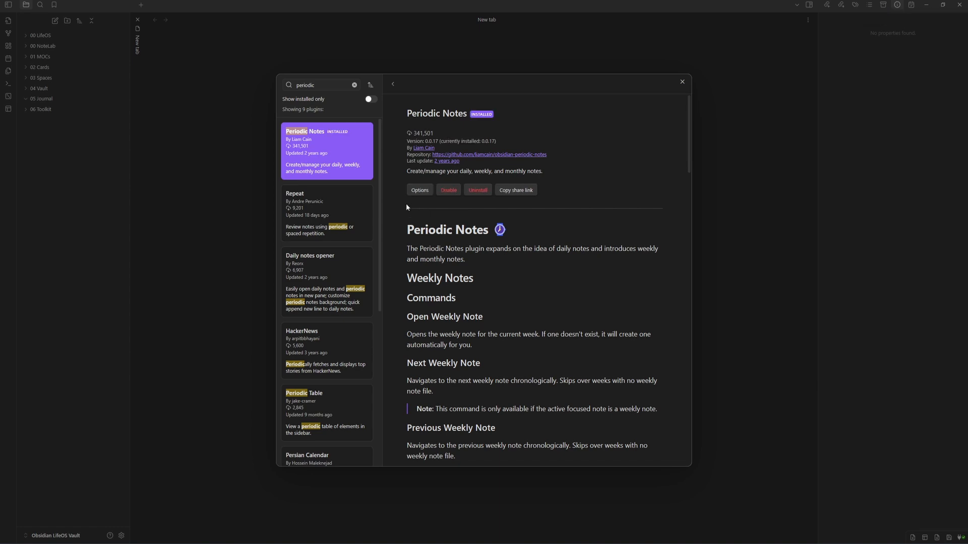
Install and enable the QuickAdd and Templater community plugins
{"action": "left_click", "coordinate": [332, 88]}
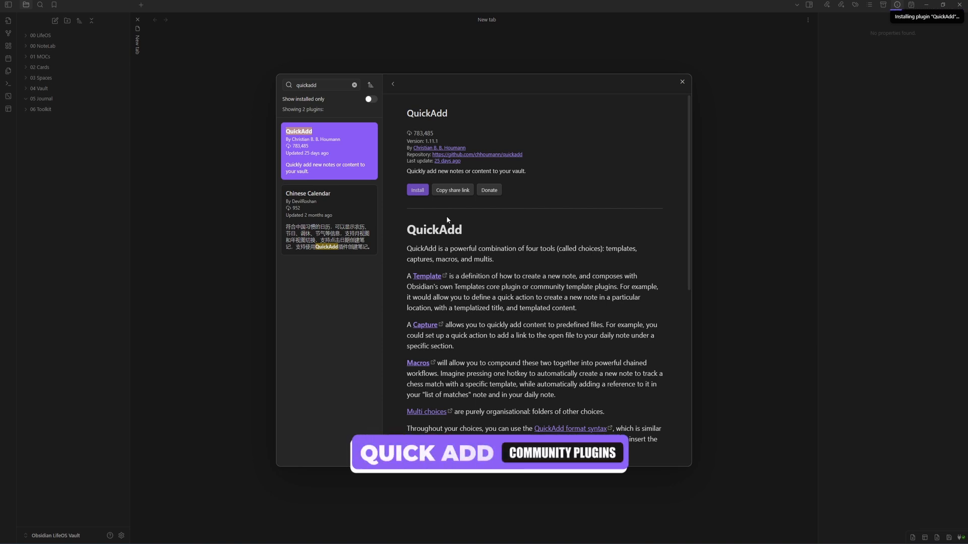
{"action": "left_click", "coordinate": [419, 191]}
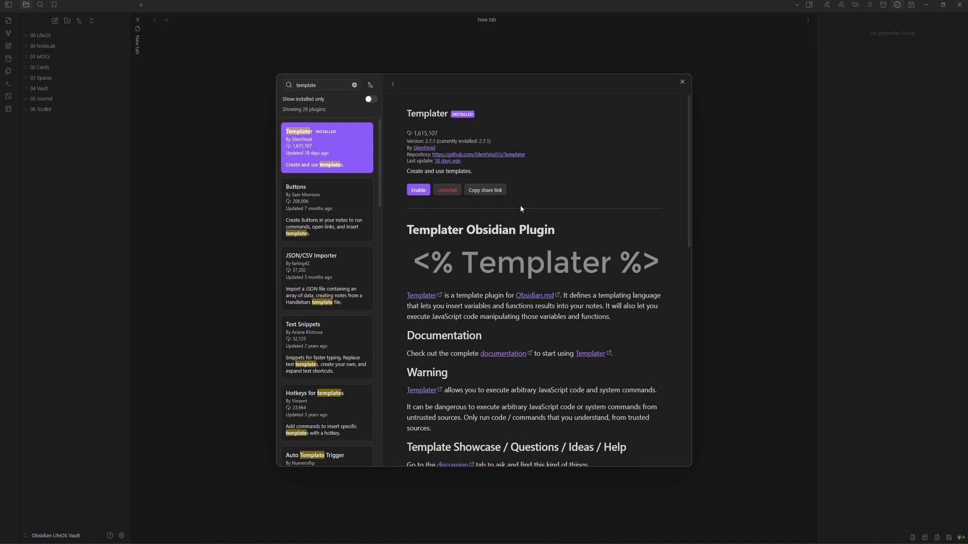
{"action": "left_click", "coordinate": [418, 191]}
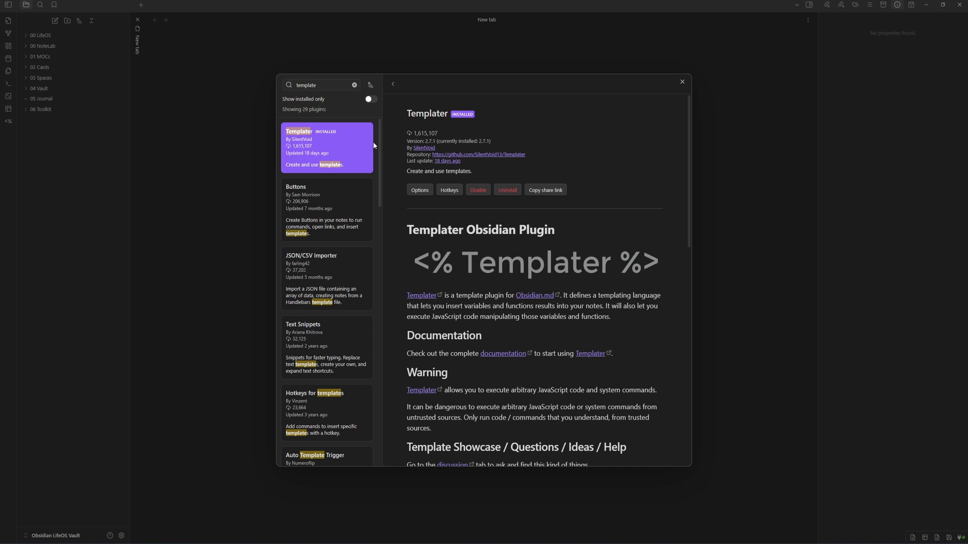
Search the community plugins for "mini", then install and enable Minimal Theme Settings
{"action": "double_click", "coordinate": [312, 86]}
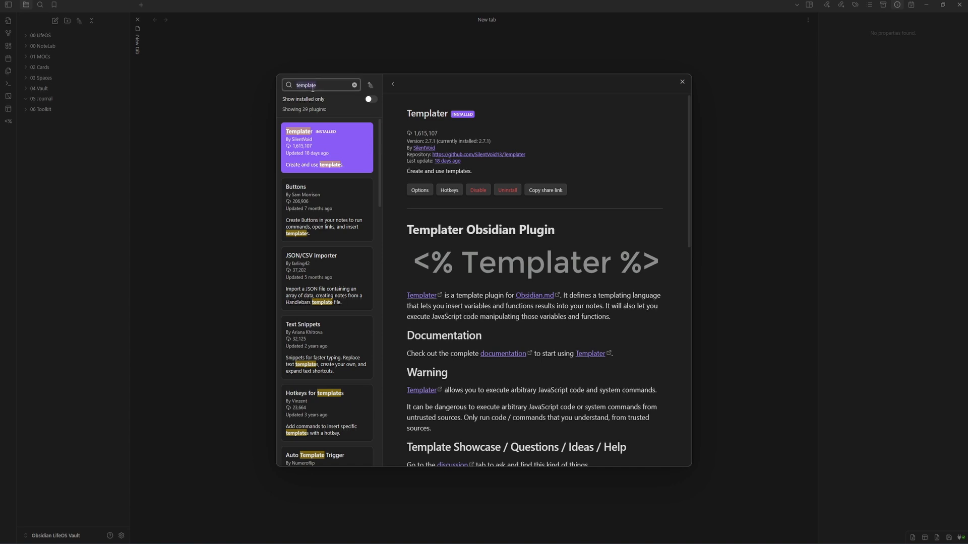
{"action": "type", "text": "mini"}
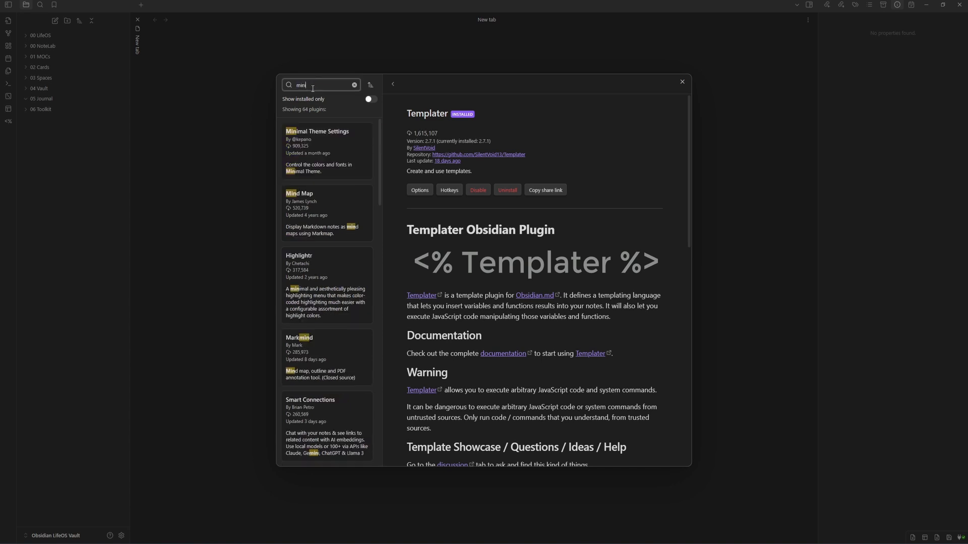
{"action": "left_click", "coordinate": [418, 190]}
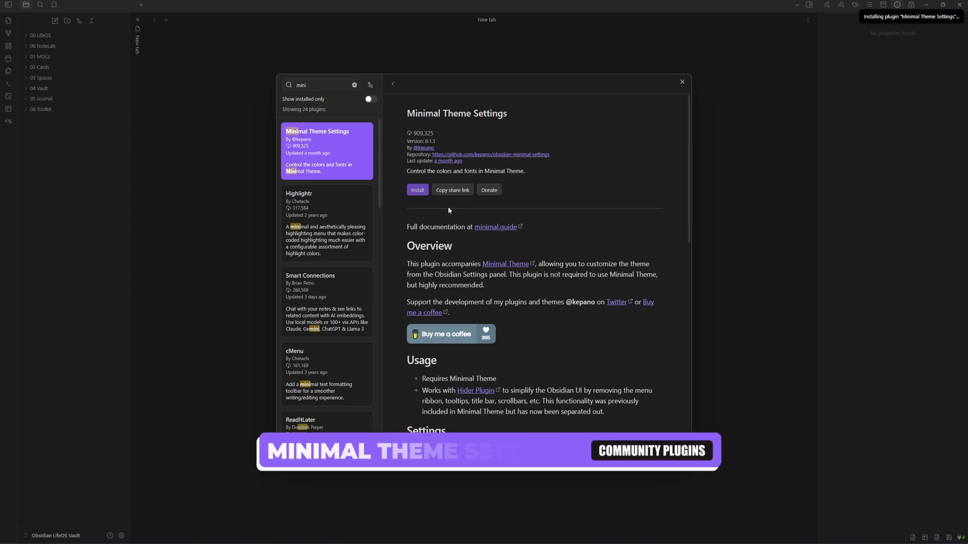
{"action": "left_click", "coordinate": [419, 190]}
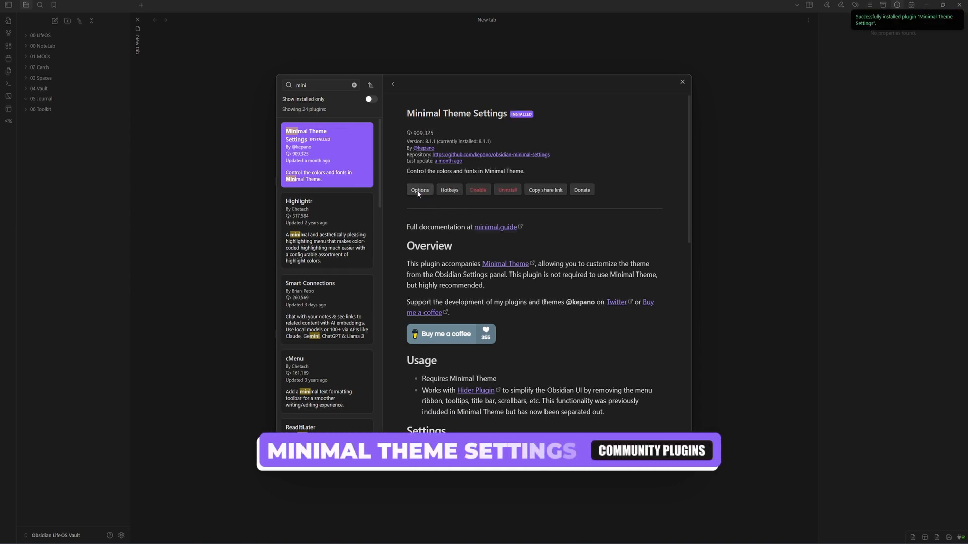
Search the community plugins for "style" and install Style Settings
{"action": "left_click", "coordinate": [311, 85]}
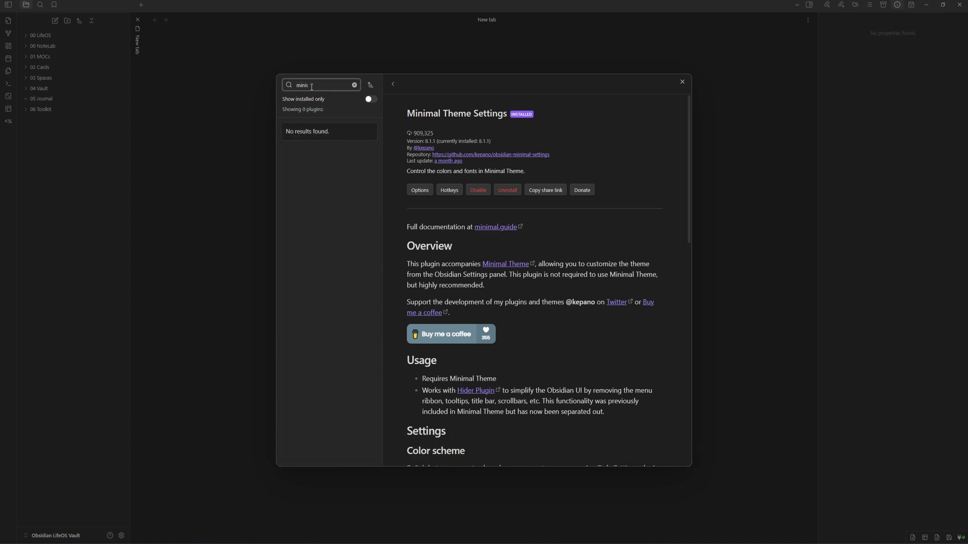
{"action": "key", "text": "BackSpace"}
{"action": "key", "text": "BackSpace"}
{"action": "key", "text": "BackSpace"}
{"action": "key", "text": "BackSpace"}
{"action": "key", "text": "BackSpace"}
{"action": "key", "text": "BackSpace"}
{"action": "type", "text": "style"}
{"action": "left_click", "coordinate": [323, 146]}
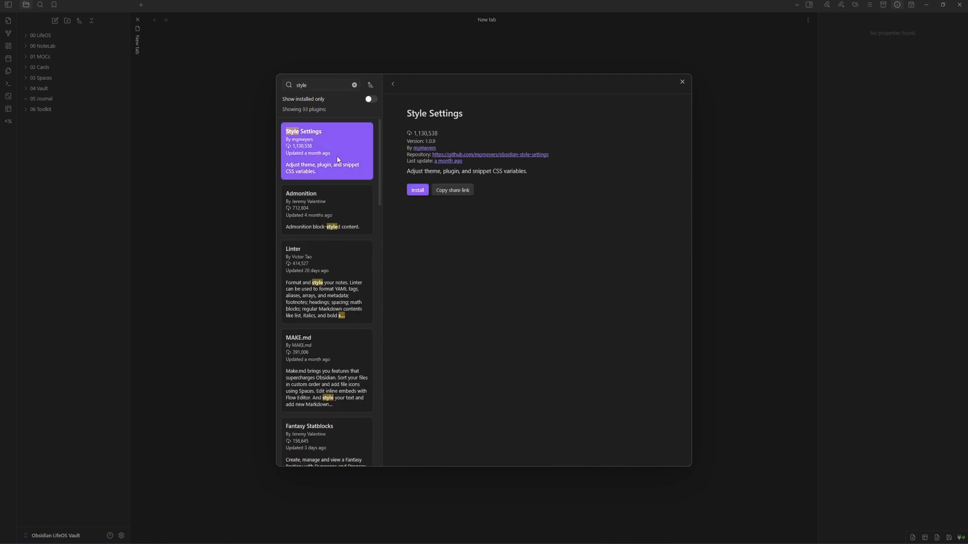
{"action": "left_click", "coordinate": [417, 190]}
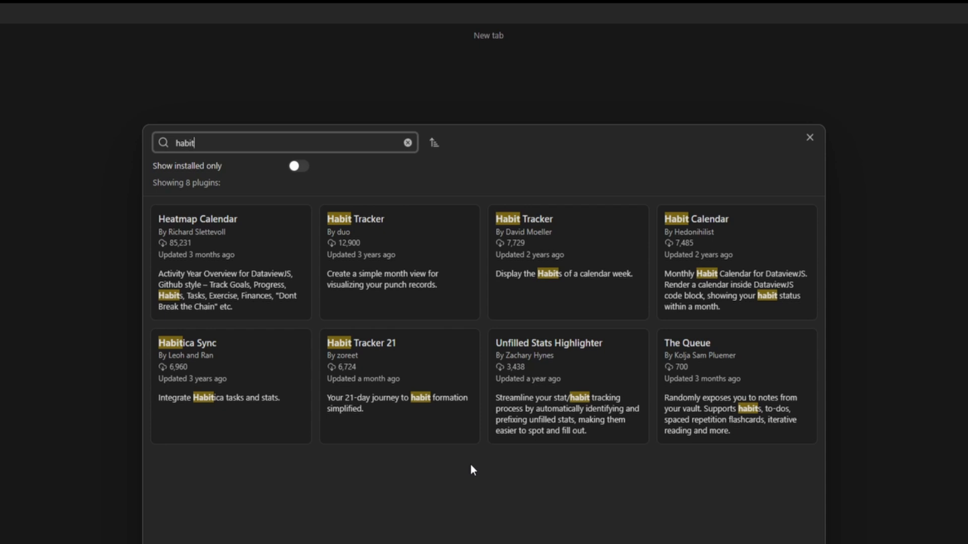
Replace the plugin search with "contribu", then install and enable Contribution Graph
{"action": "key", "text": "BackSpace"}
{"action": "key", "text": "BackSpace"}
{"action": "key", "text": "BackSpace"}
{"action": "key", "text": "BackSpace"}
{"action": "key", "text": "BackSpace"}
{"action": "type", "text": "contribu"}
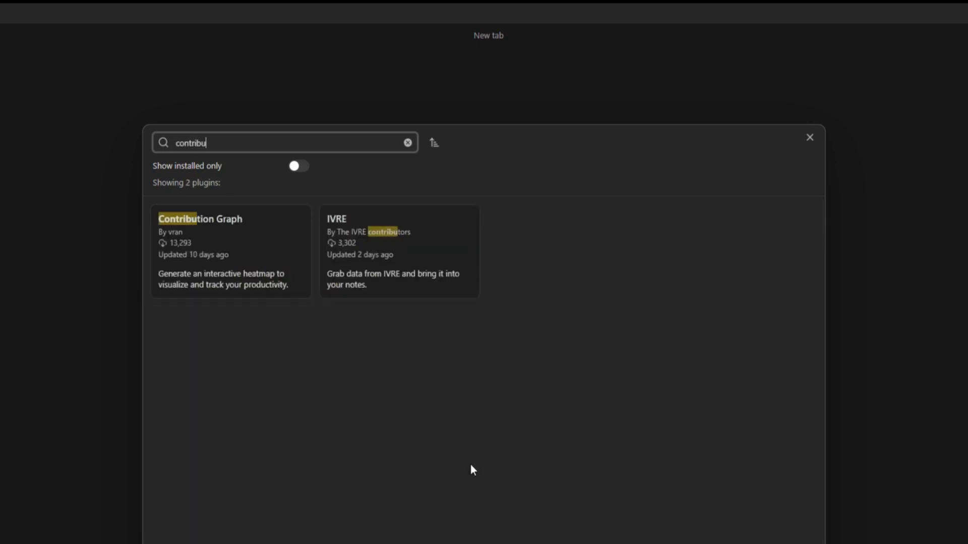
{"action": "left_click", "coordinate": [205, 259]}
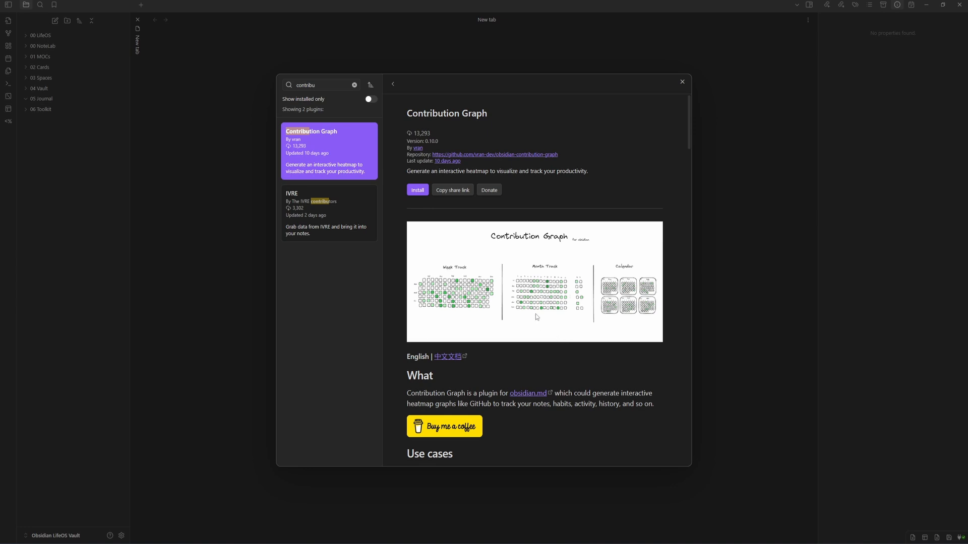
{"action": "left_click", "coordinate": [418, 194]}
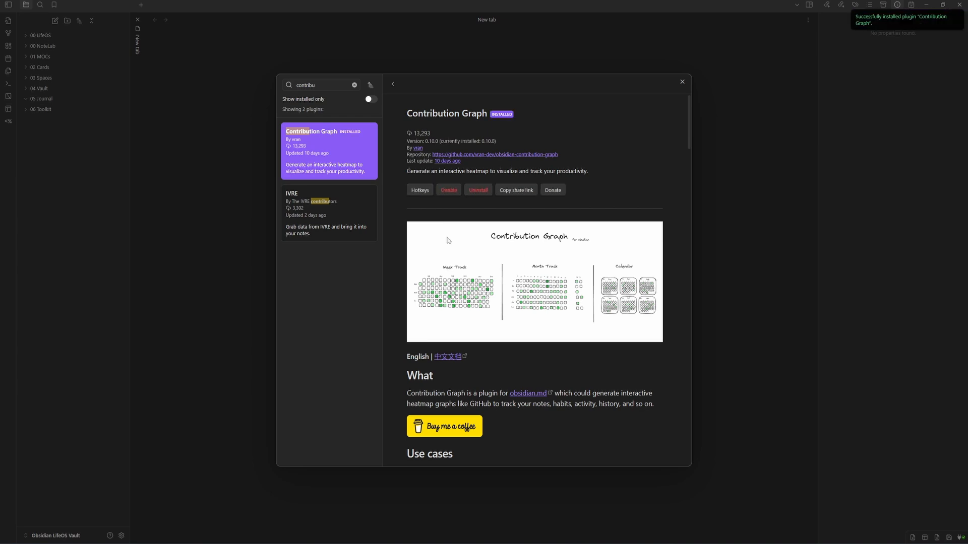
Replace the plugin search with "meta" and open the Metadata Menu plugin's details
{"action": "double_click", "coordinate": [311, 84]}
{"action": "type", "text": "meta"}
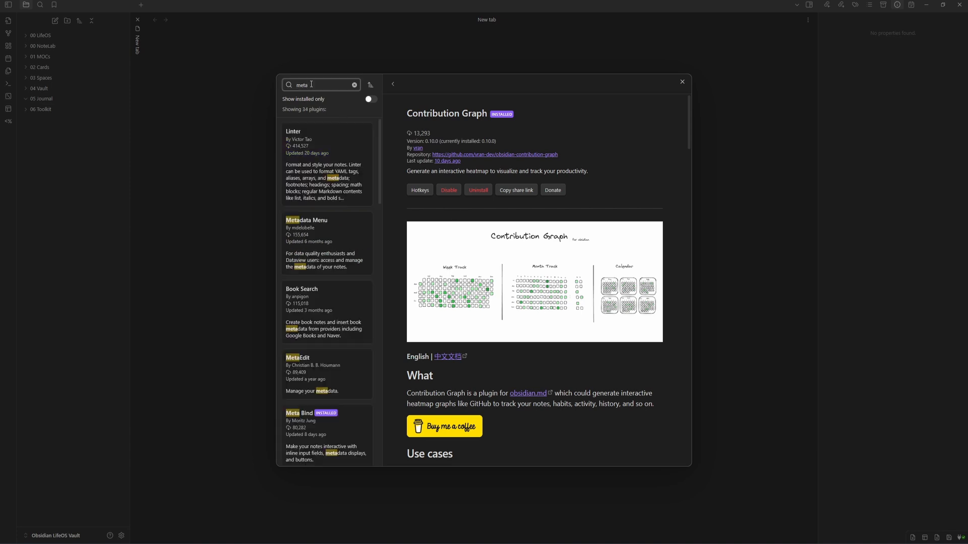
{"action": "left_click", "coordinate": [330, 250]}
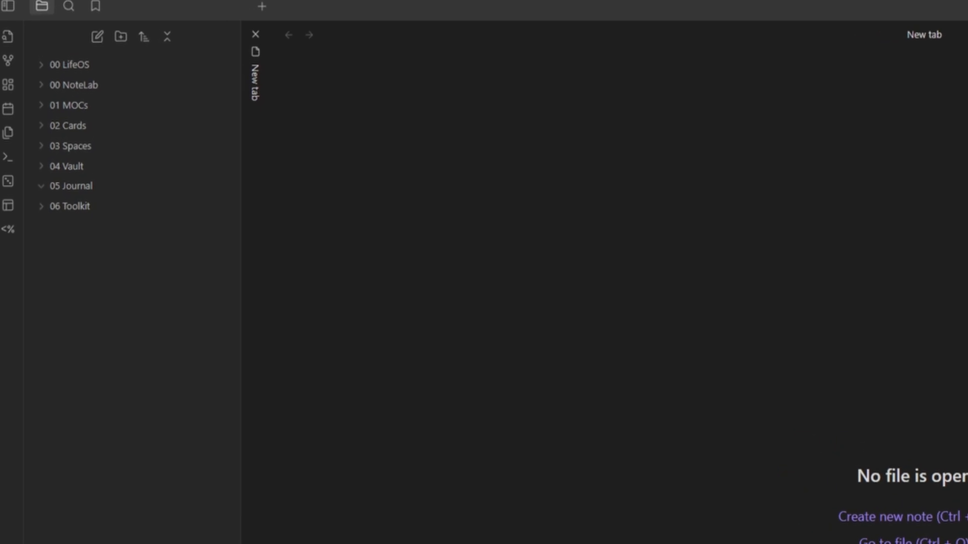
Create the Reviews, Daily Journals and Action Plans folders inside 05 Journal
{"action": "right_click", "coordinate": [74, 186]}
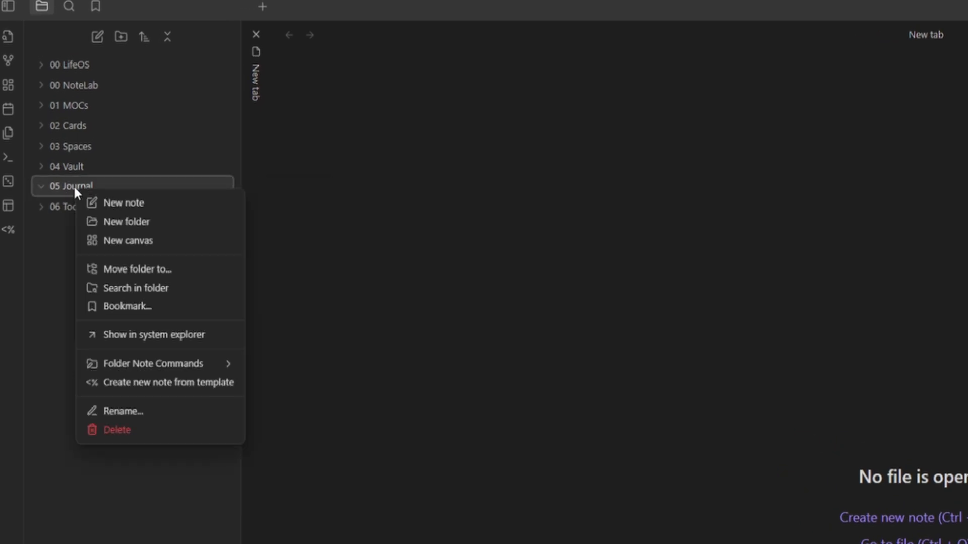
{"action": "left_click", "coordinate": [127, 222]}
{"action": "type", "text": "Reviews"}
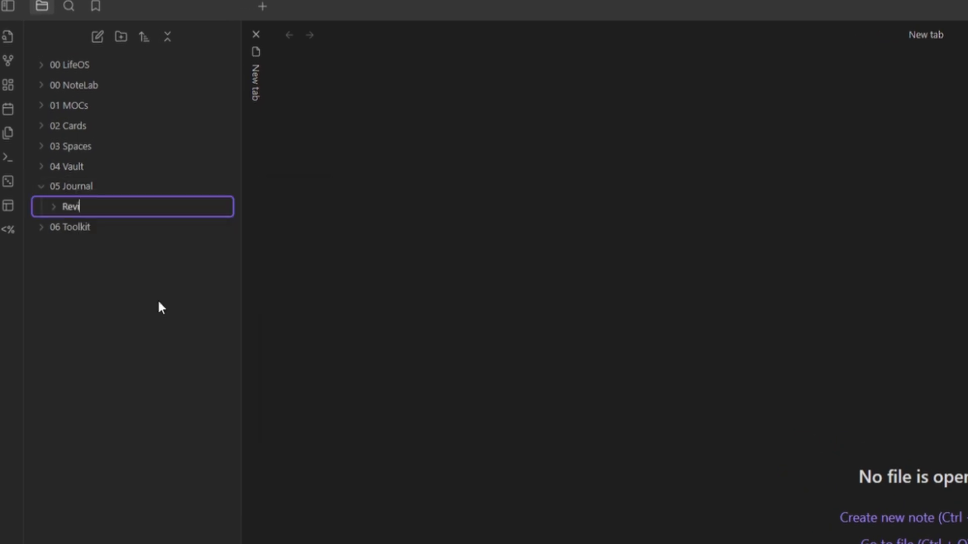
{"action": "key", "text": "Return"}
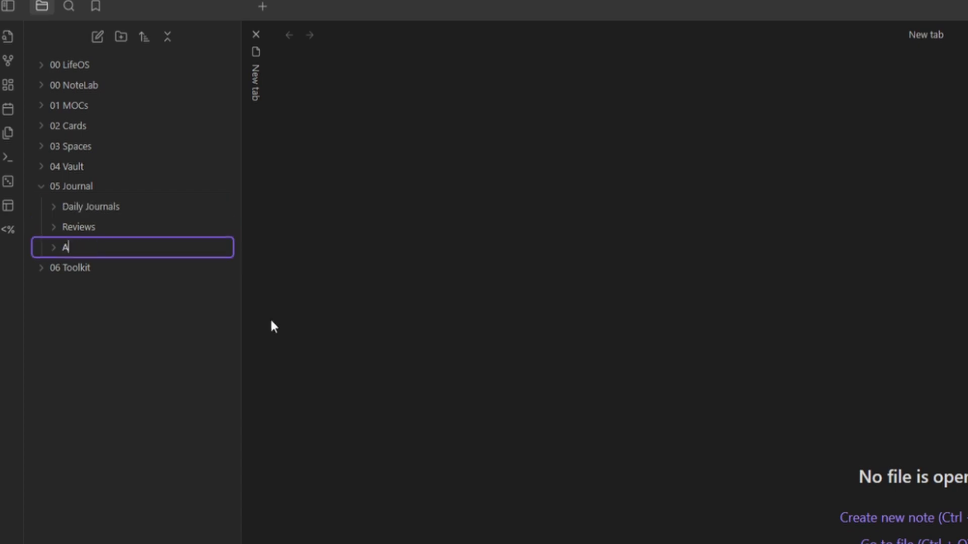
{"action": "type", "text": "ction Plans"}
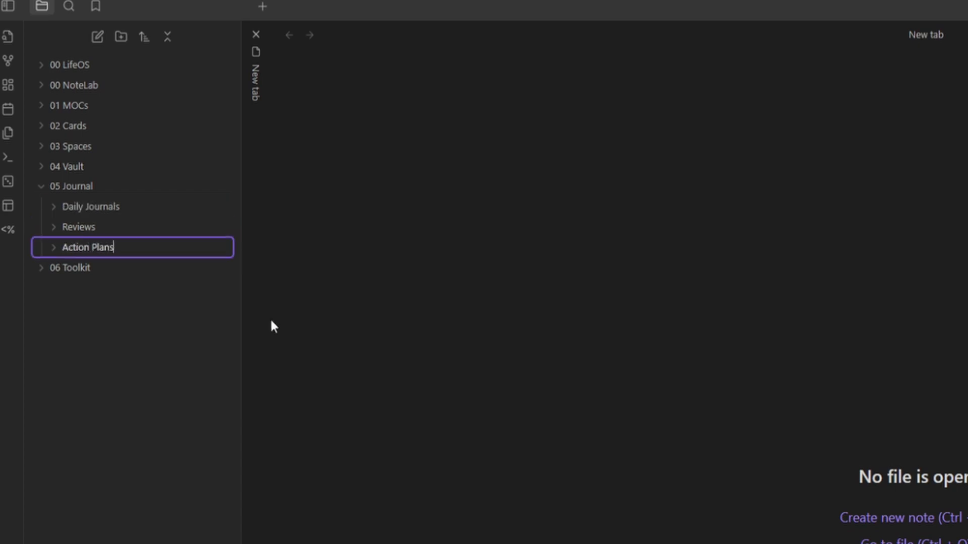
{"action": "key", "text": "Return"}
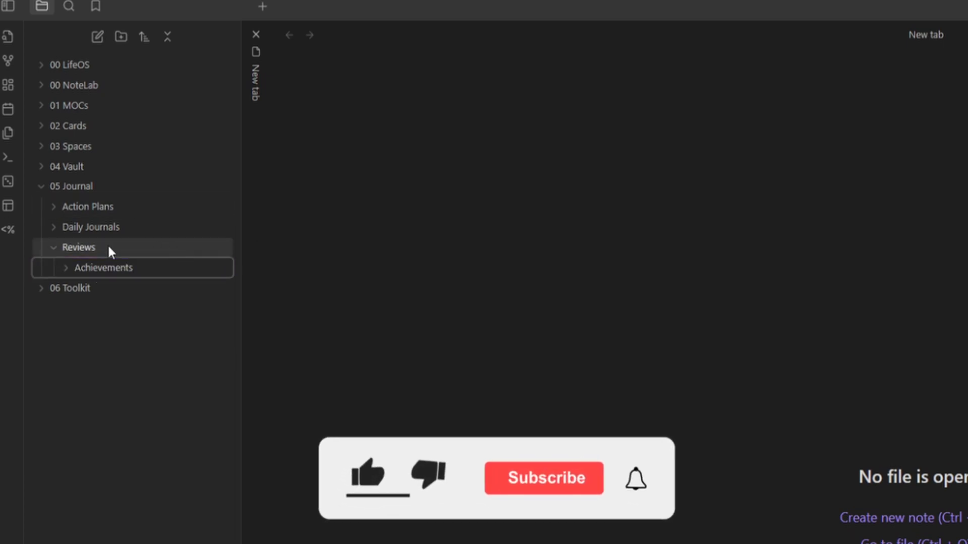
Add the Daily Habits, Disappointments and Goal Outcomes subfolders inside Reviews
{"action": "right_click", "coordinate": [108, 246]}
{"action": "left_click", "coordinate": [148, 280]}
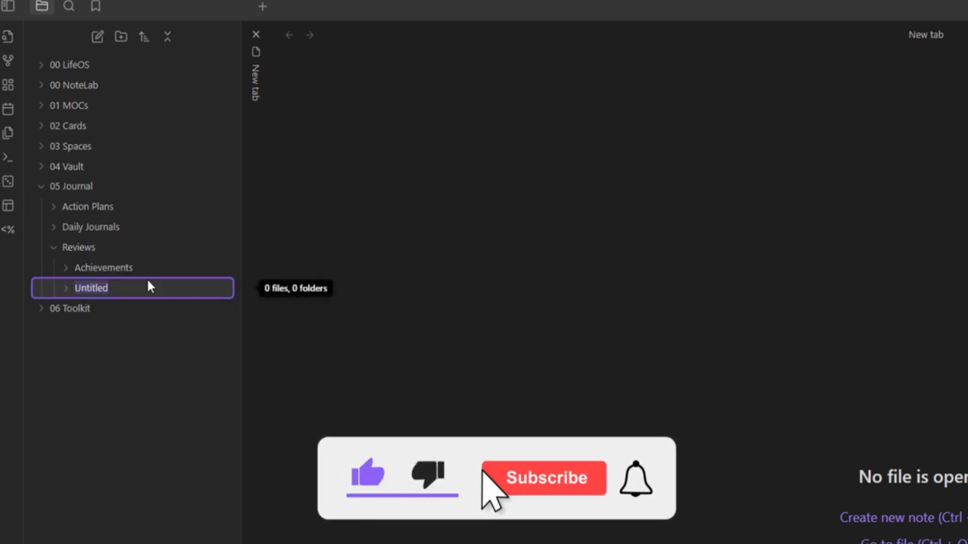
{"action": "type", "text": "Daily Habits"}
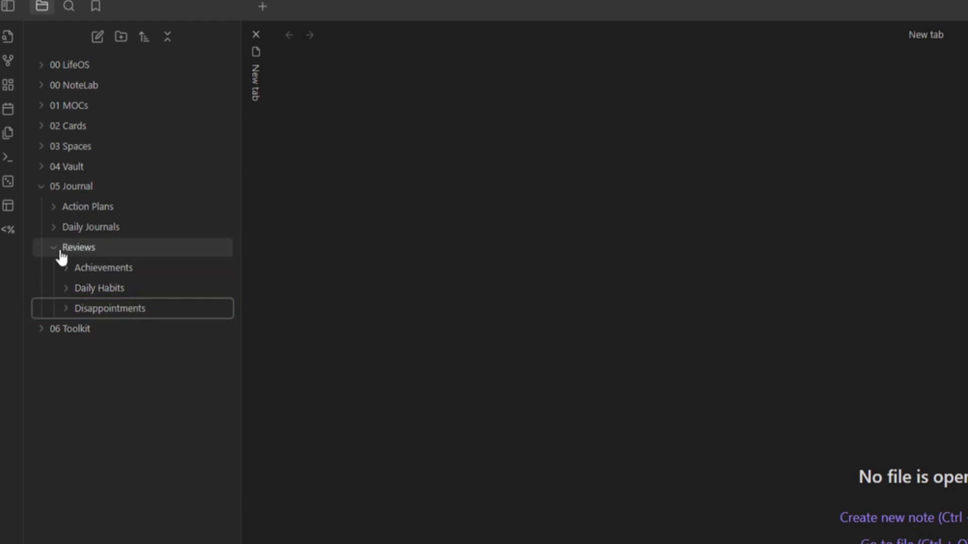
{"action": "right_click", "coordinate": [78, 251]}
{"action": "left_click", "coordinate": [143, 285]}
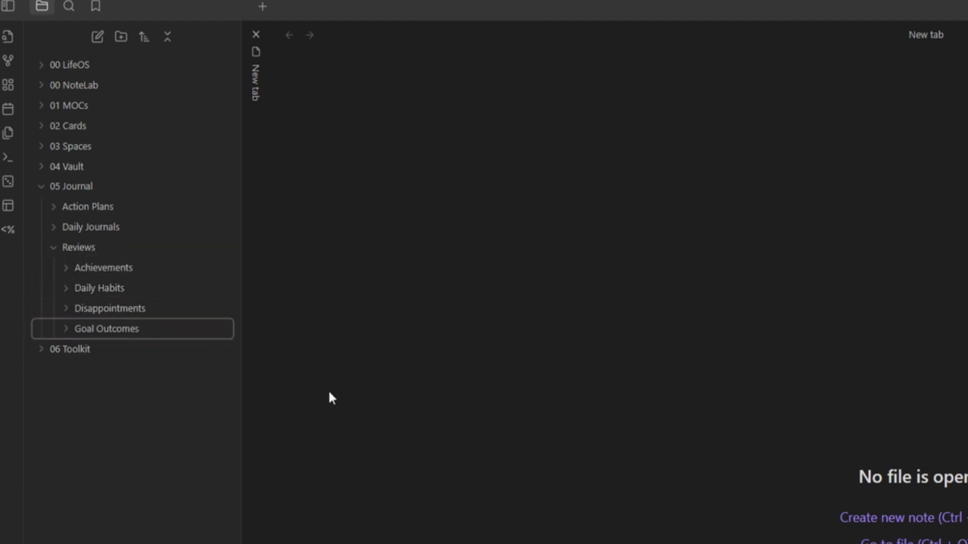
Add the Months, Quarters and Yearly subfolders inside Reviews
{"action": "right_click", "coordinate": [83, 250]}
{"action": "left_click", "coordinate": [159, 285]}
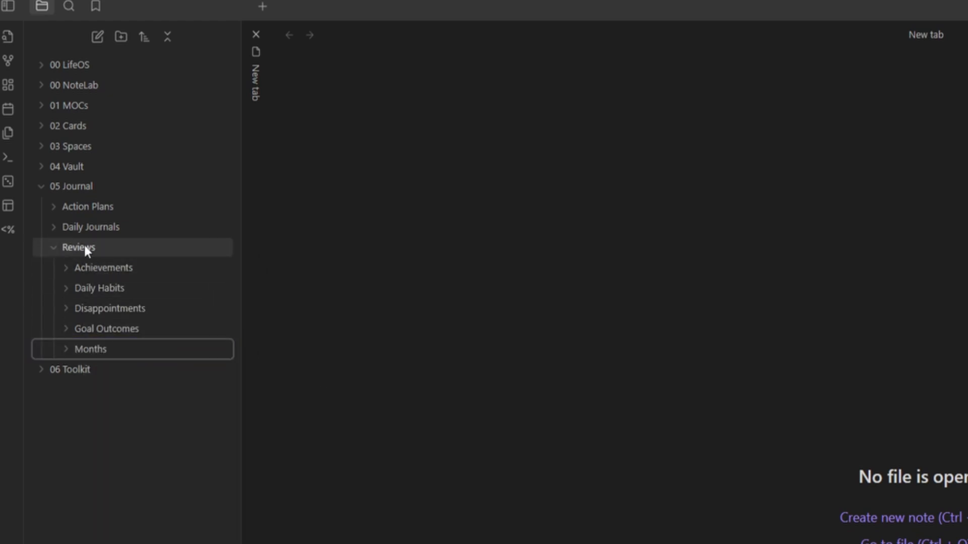
{"action": "right_click", "coordinate": [84, 245]}
{"action": "left_click", "coordinate": [148, 280]}
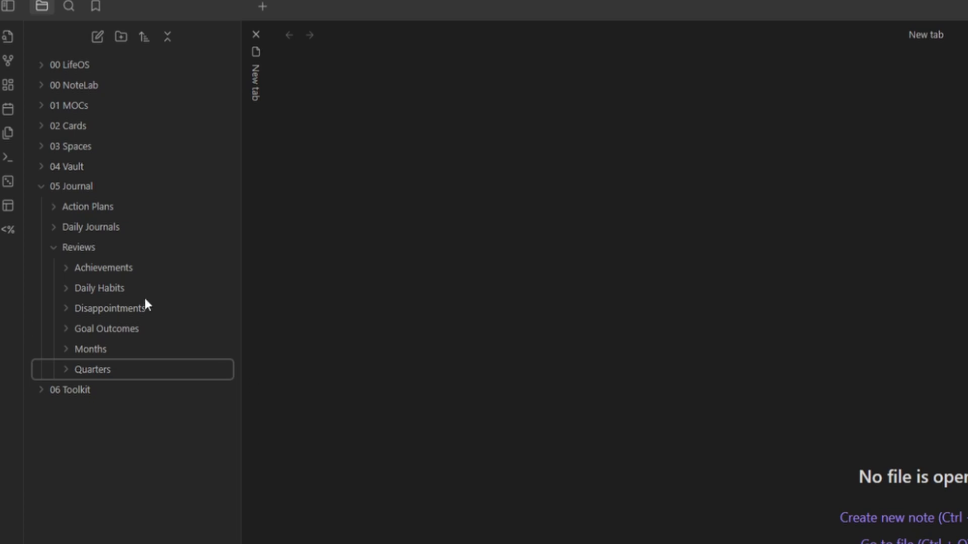
{"action": "right_click", "coordinate": [89, 249]}
{"action": "left_click", "coordinate": [140, 282]}
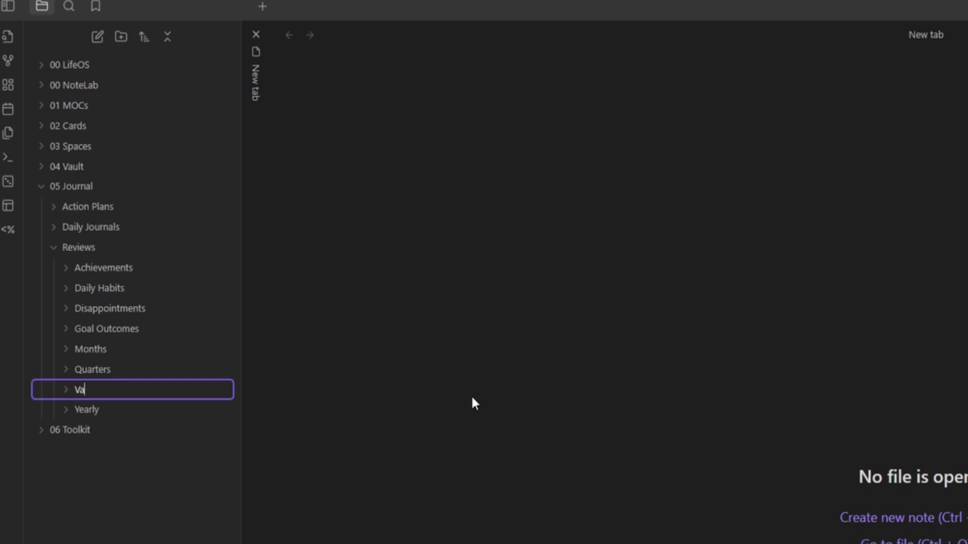
Add a subfolder named Values Goals inside Reviews
{"action": "type", "text": "lues Goals"}
{"action": "key", "text": "BackSpace"}
{"action": "key", "text": "BackSpace"}
{"action": "key", "text": "BackSpace"}
{"action": "key", "text": "BackSpace"}
{"action": "type", "text": "oals"}
{"action": "key", "text": "Return"}
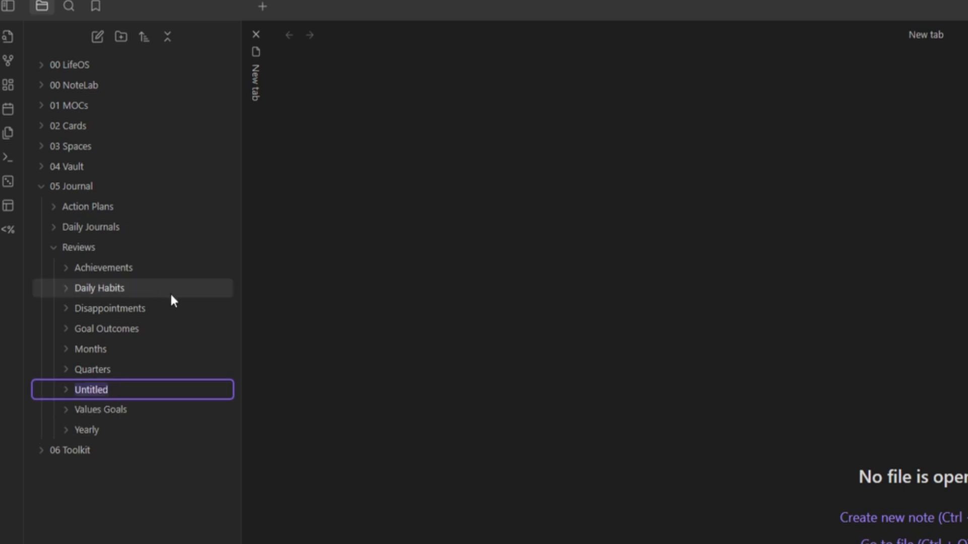
Add a Goal Systems subfolder inside Reviews and move Goal Outcomes and Values Goals into it
{"action": "type", "text": "Goal S"}
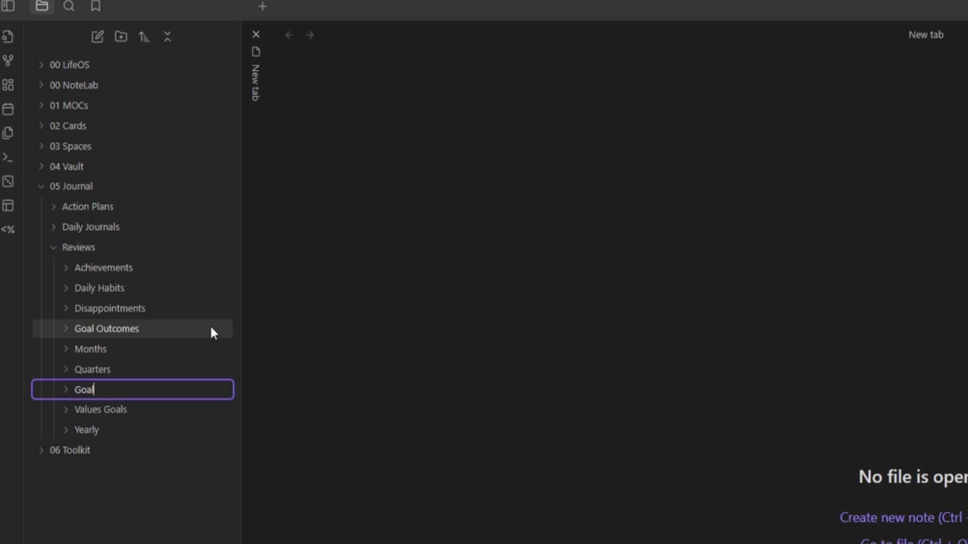
{"action": "type", "text": "ystems"}
{"action": "key", "text": "Return"}
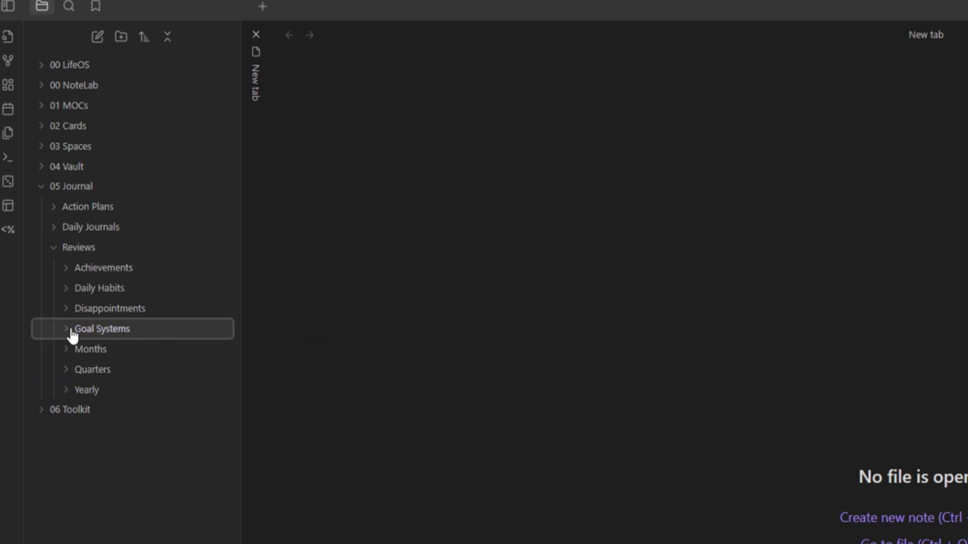
{"action": "left_click", "coordinate": [72, 335]}
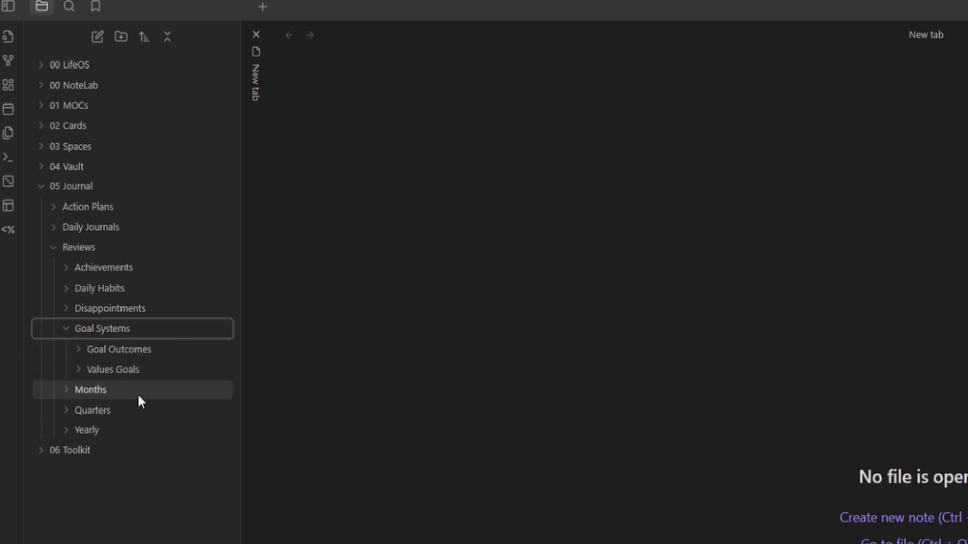
{"action": "left_click", "coordinate": [66, 333]}
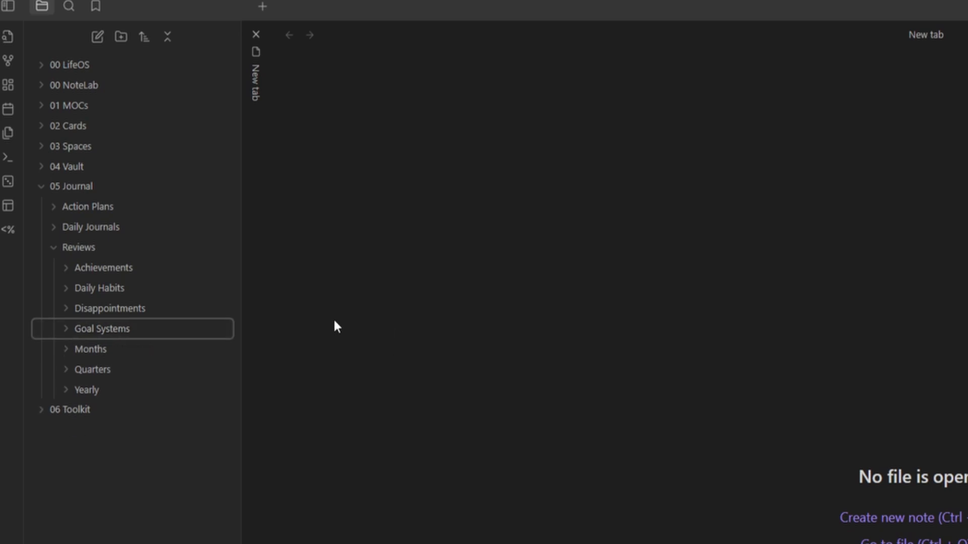
{"action": "left_click", "coordinate": [284, 330]}
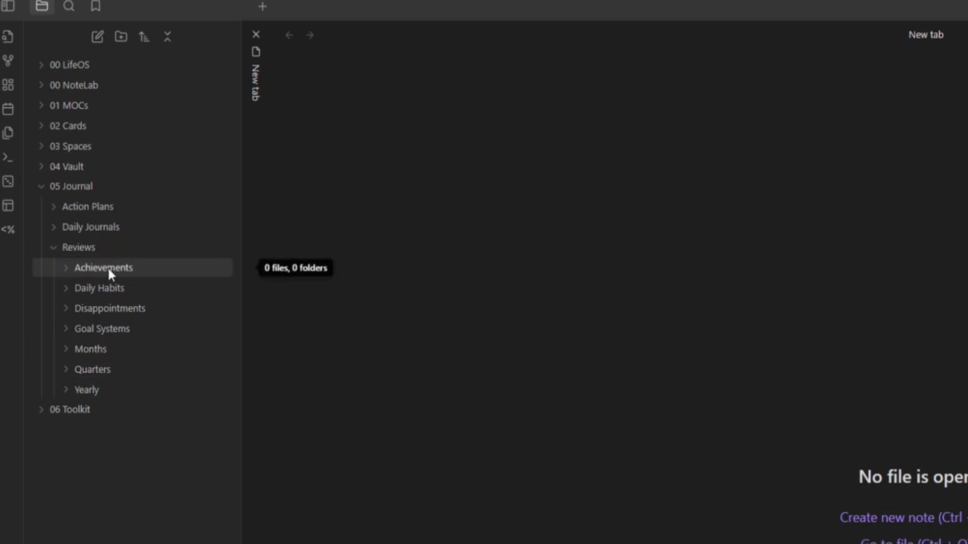
Create a markdown folder note for the Achievements folder and open it from the file list
{"action": "right_click", "coordinate": [128, 268]}
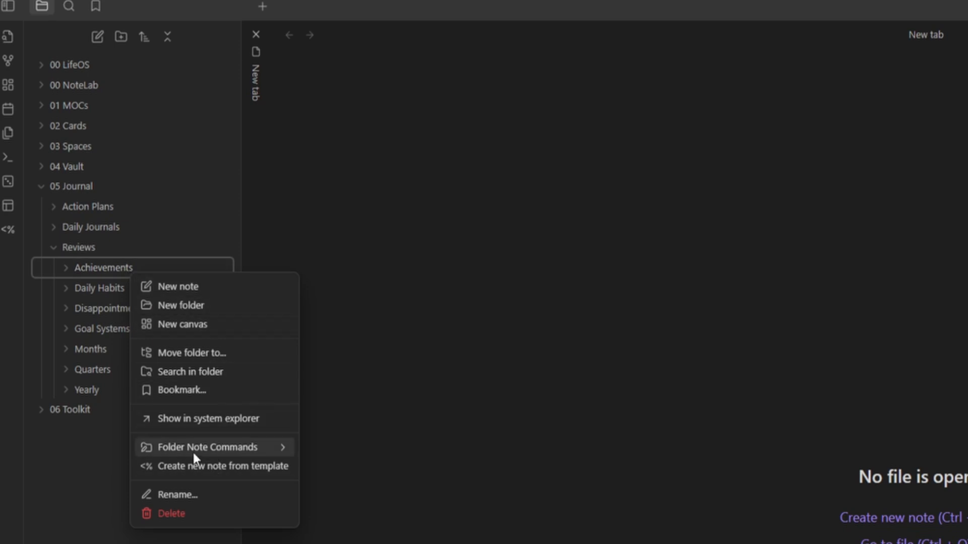
{"action": "mouse_move", "coordinate": [214, 454]}
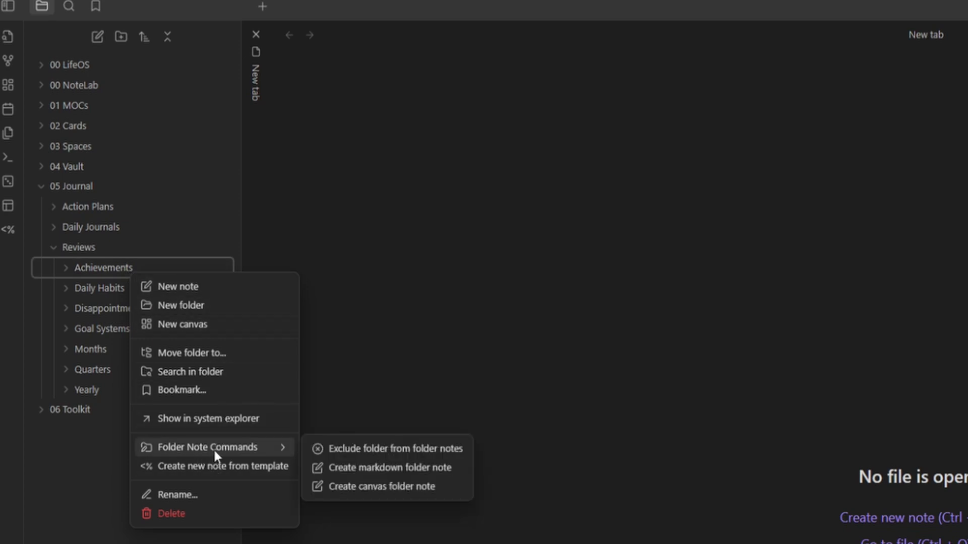
{"action": "left_click", "coordinate": [367, 468]}
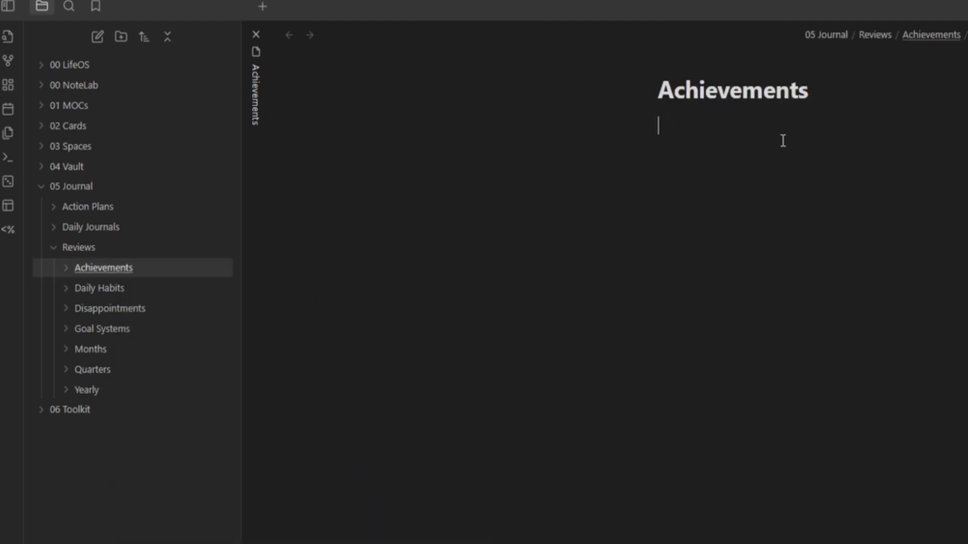
{"action": "left_click", "coordinate": [153, 276]}
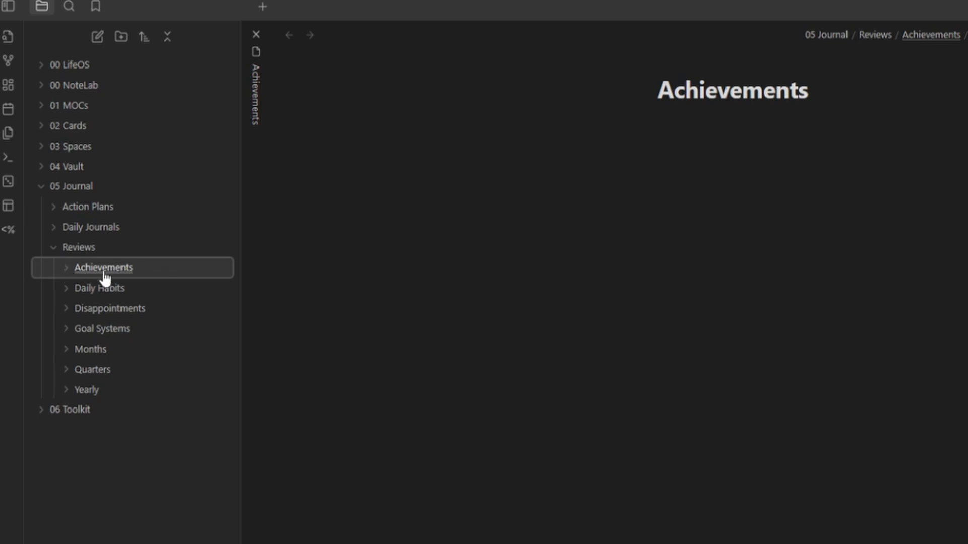
Create markdown folder notes for the Daily Habits and Disappointments folders
{"action": "right_click", "coordinate": [112, 292]}
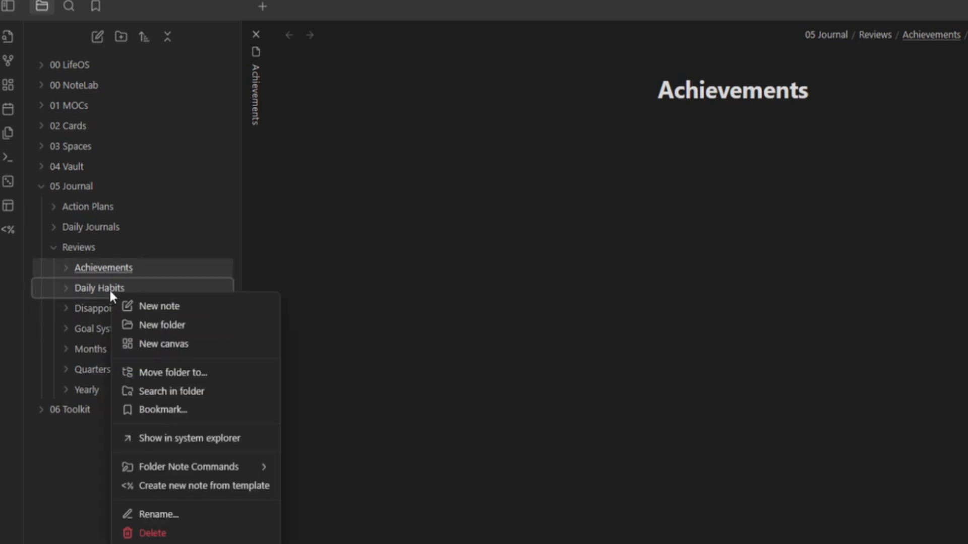
{"action": "mouse_move", "coordinate": [249, 468]}
{"action": "left_click", "coordinate": [325, 486]}
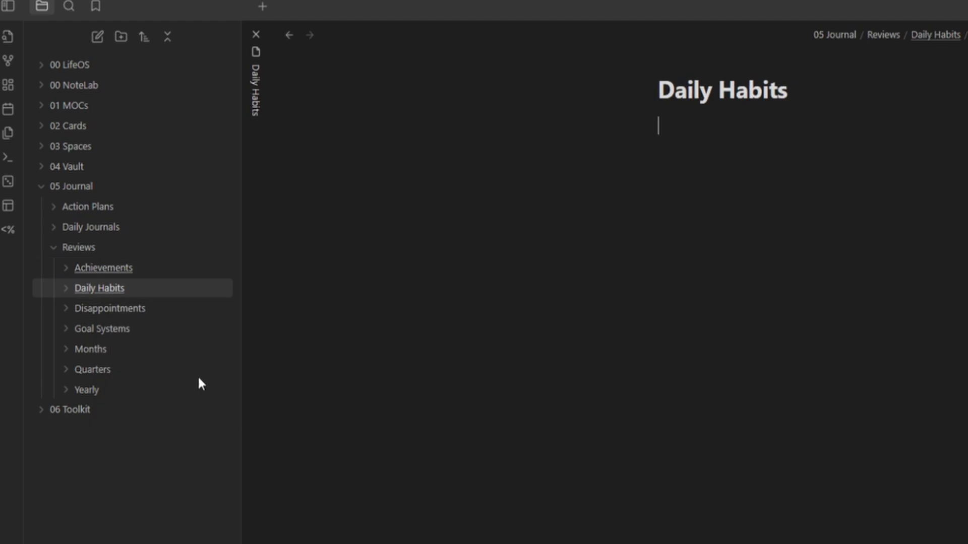
{"action": "right_click", "coordinate": [128, 310]}
{"action": "mouse_move", "coordinate": [223, 487]}
{"action": "left_click", "coordinate": [325, 506]}
Create markdown folder notes for the Goal Systems, Months, Quarters and Yearly folders, and close the open note
{"action": "right_click", "coordinate": [105, 331]}
{"action": "mouse_move", "coordinate": [221, 509]}
{"action": "left_click", "coordinate": [325, 528]}
{"action": "right_click", "coordinate": [96, 349]}
{"action": "left_click", "coordinate": [318, 541]}
{"action": "right_click", "coordinate": [88, 371]}
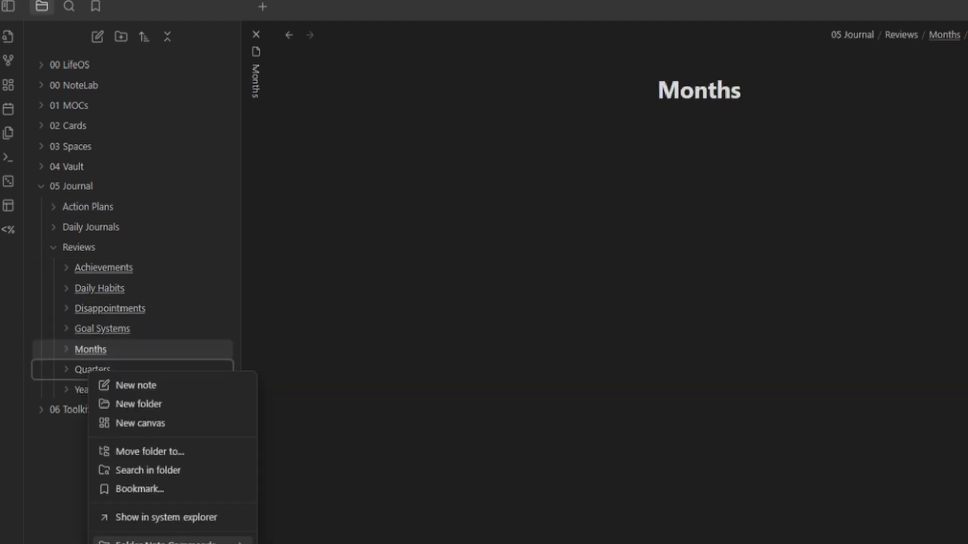
{"action": "mouse_move", "coordinate": [220, 541]}
{"action": "left_click", "coordinate": [320, 543]}
{"action": "right_click", "coordinate": [93, 390]}
{"action": "left_click", "coordinate": [323, 543]}
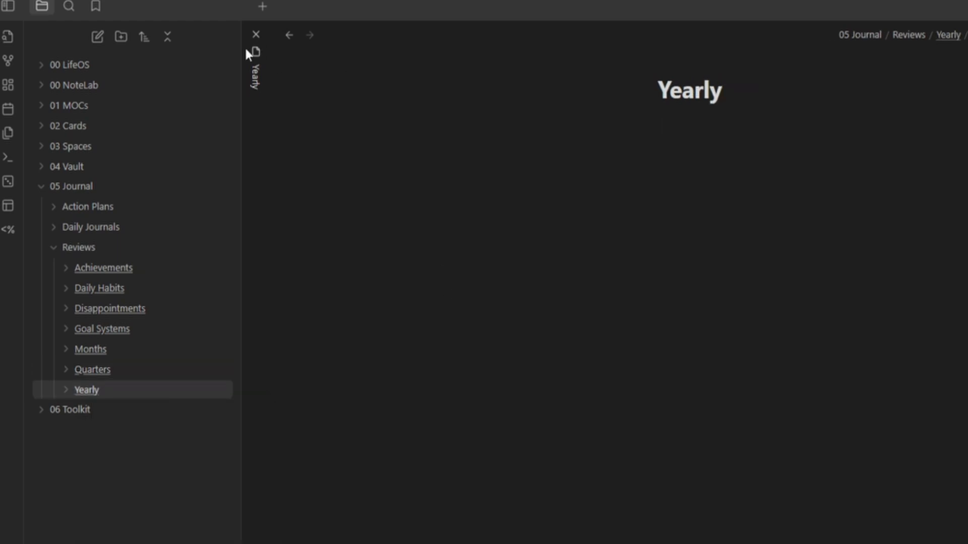
{"action": "left_click", "coordinate": [256, 34]}
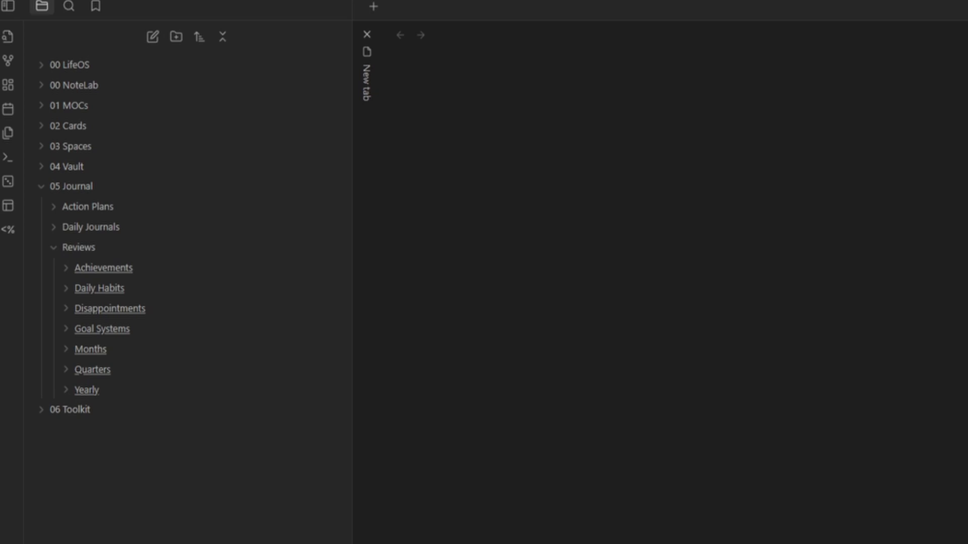
Add a Weeks subfolder inside Reviews and give it a markdown folder note
{"action": "right_click", "coordinate": [91, 248]}
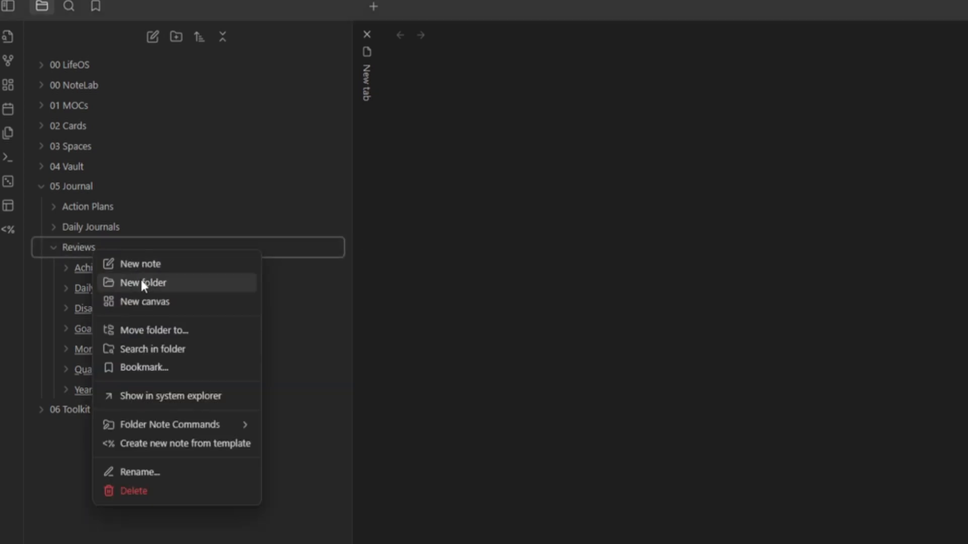
{"action": "left_click", "coordinate": [143, 282]}
{"action": "type", "text": "Weeks"}
{"action": "key", "text": "Return"}
{"action": "right_click", "coordinate": [103, 391]}
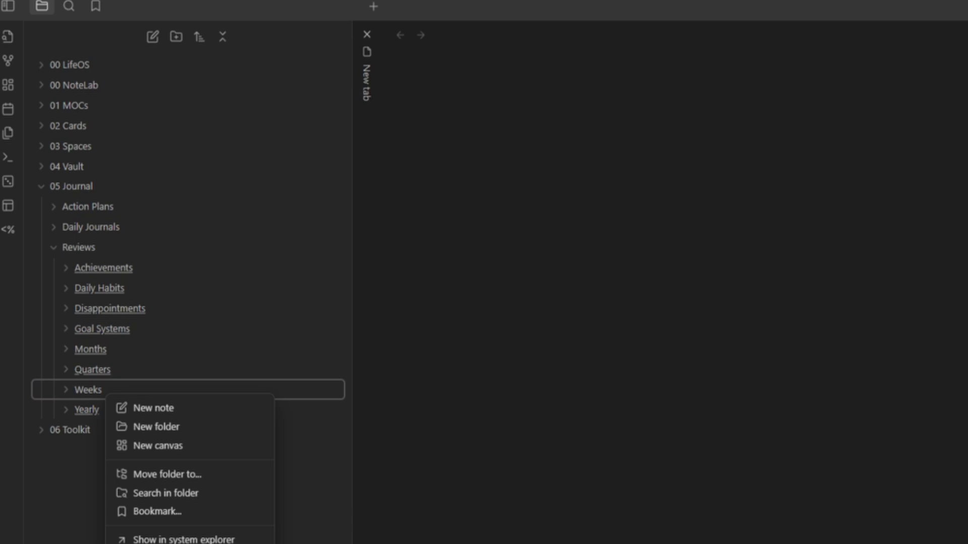
{"action": "left_click", "coordinate": [104, 391]}
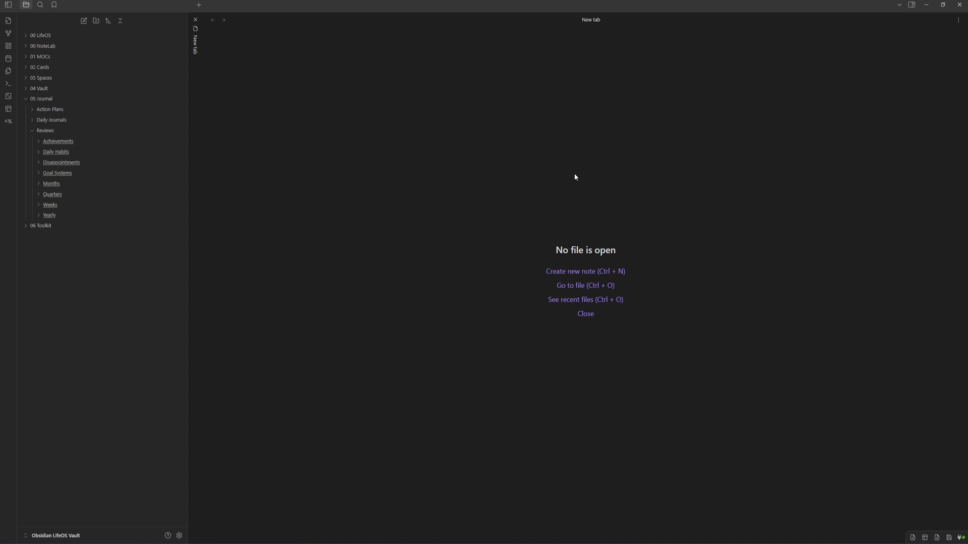
Create a note titled "Achievements Template" in the Templates folder of 06 Toolkit
{"action": "left_click", "coordinate": [35, 225]}
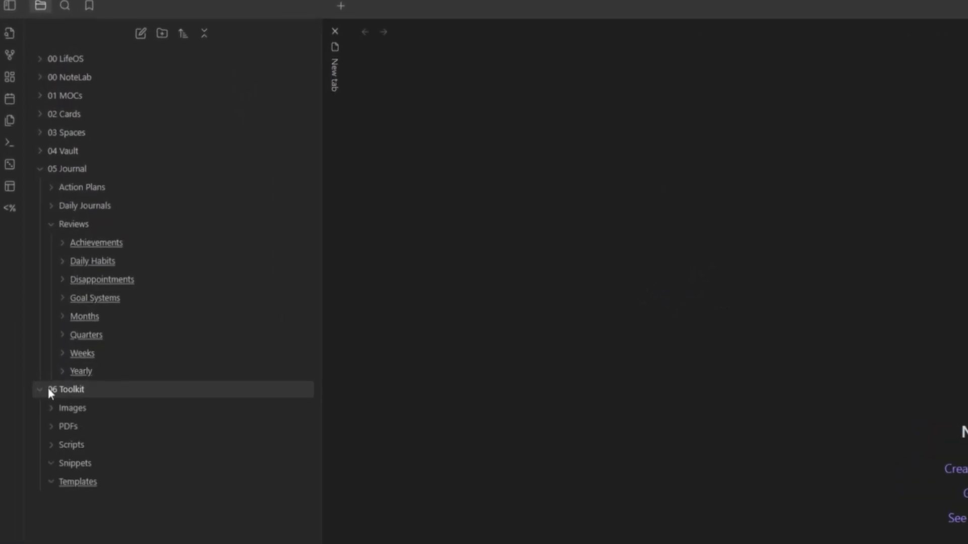
{"action": "right_click", "coordinate": [87, 496]}
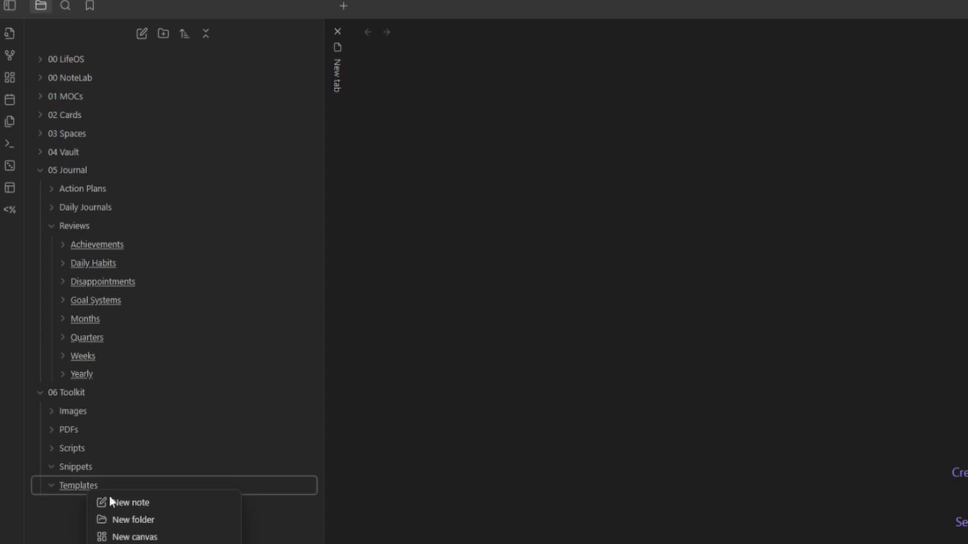
{"action": "left_click", "coordinate": [109, 501]}
{"action": "type", "text": "Achievements T"}
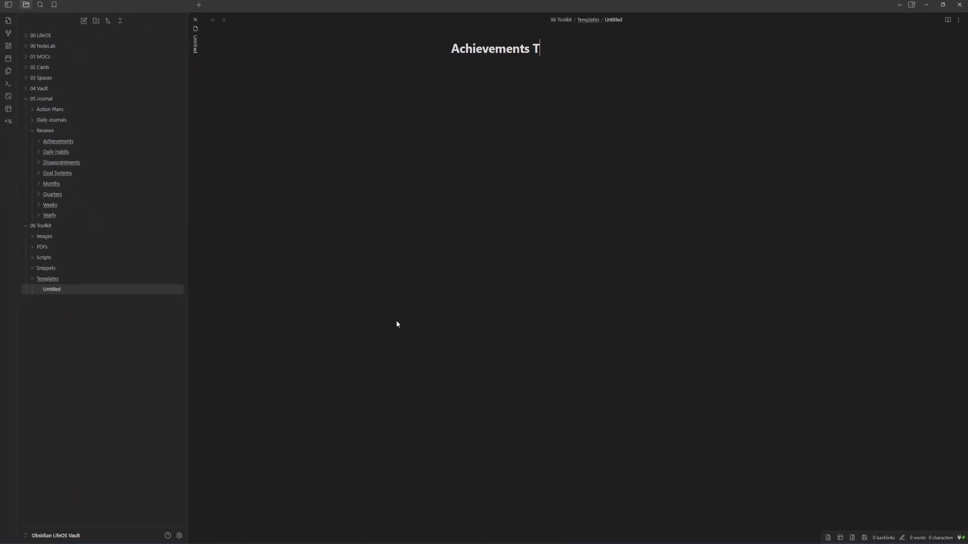
{"action": "type", "text": "emplate"}
{"action": "key", "text": "Return"}
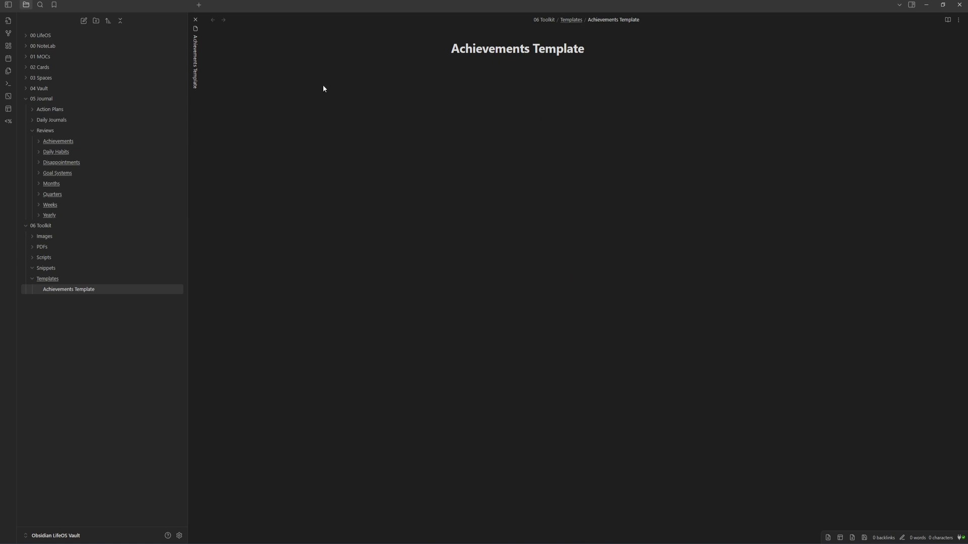
Open Achievements Template Copy from the 00 LifeOS Templates folder beside the new note and examine its file name prompt and prefix lines
{"action": "left_click", "coordinate": [41, 35]}
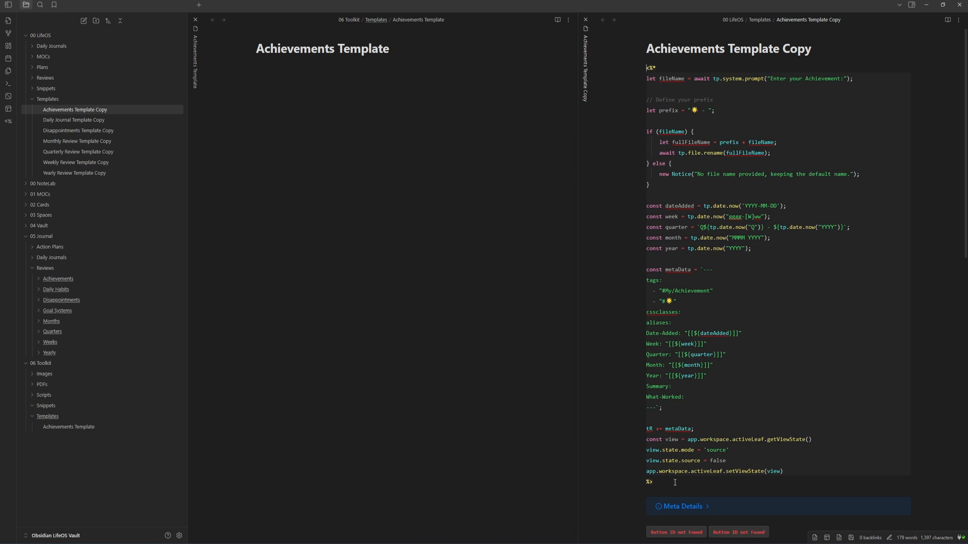
{"action": "left_click_drag", "start_coordinate": [675, 484], "coordinate": [566, 73]}
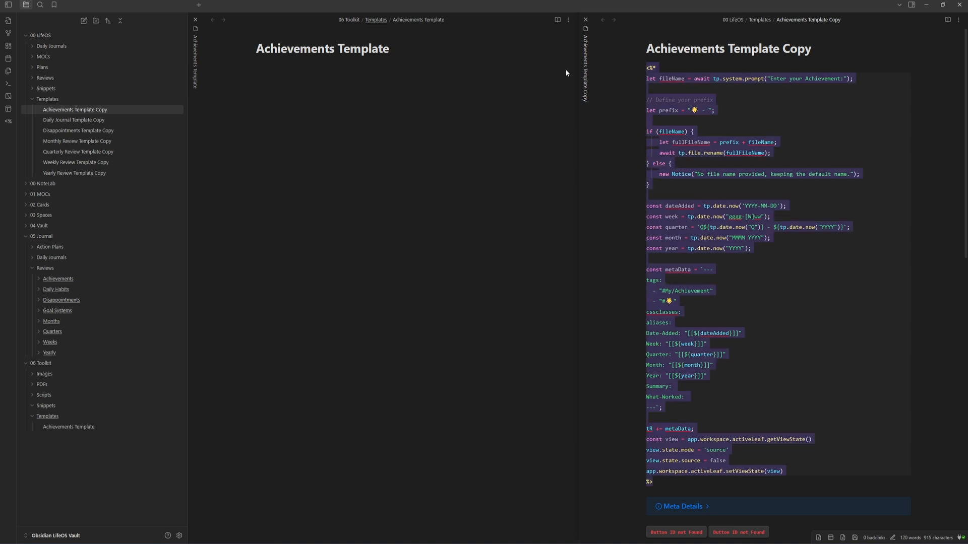
{"action": "left_click", "coordinate": [769, 229]}
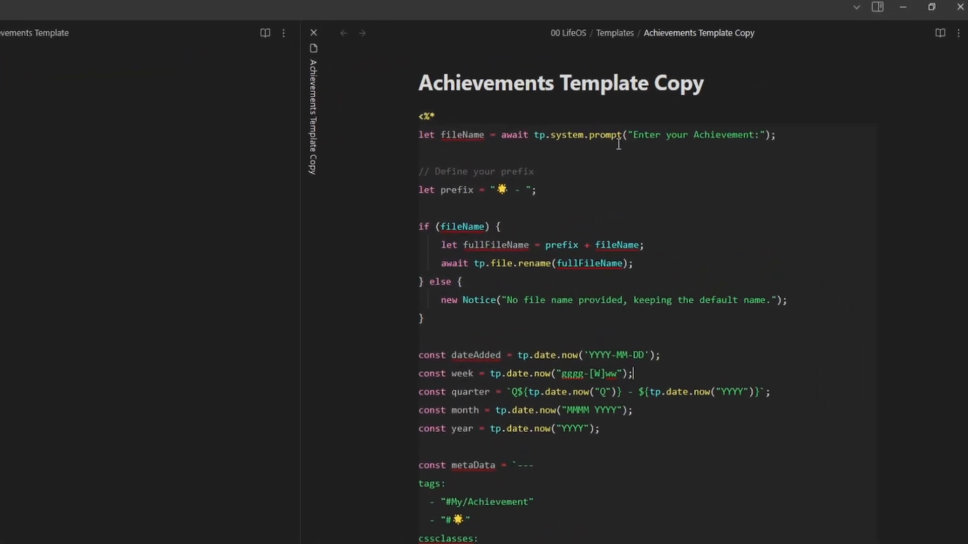
{"action": "left_click", "coordinate": [636, 134]}
{"action": "left_click_drag", "start_coordinate": [636, 133], "coordinate": [760, 134]}
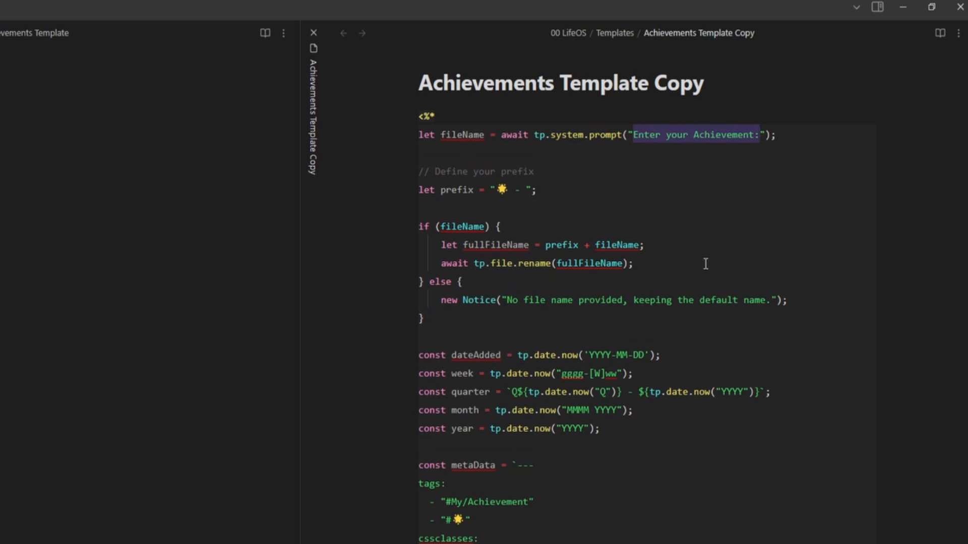
{"action": "double_click", "coordinate": [501, 190]}
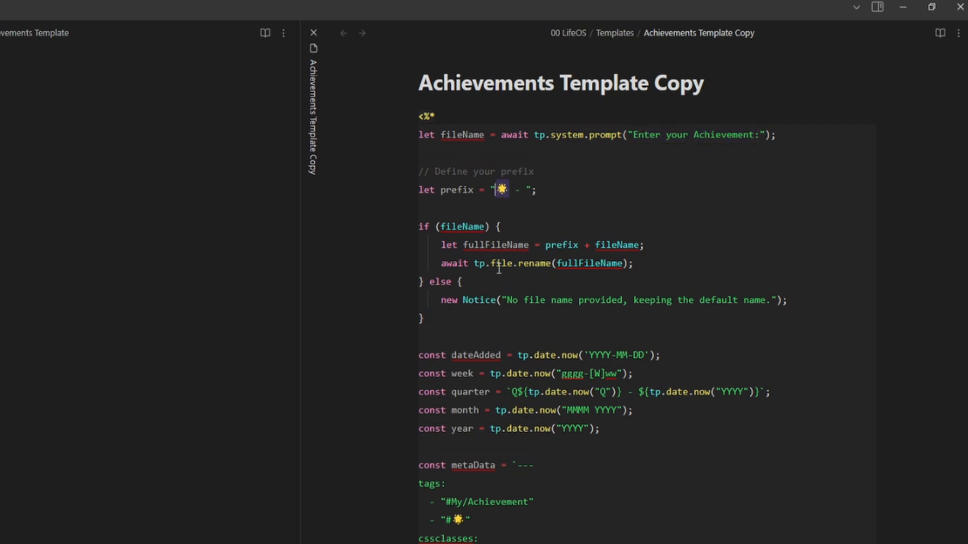
{"action": "left_click", "coordinate": [510, 191]}
Examine the script's date constants: dateAdded, week, quarter, month and year
{"action": "double_click", "coordinate": [463, 357]}
{"action": "double_click", "coordinate": [463, 374]}
{"action": "double_click", "coordinate": [464, 396]}
{"action": "double_click", "coordinate": [463, 411]}
{"action": "double_click", "coordinate": [460, 430]}
{"action": "left_click_drag", "start_coordinate": [615, 427], "coordinate": [417, 353]}
{"action": "scroll", "coordinate": [657, 252], "scroll_direction": "down", "scroll_amount": 5}
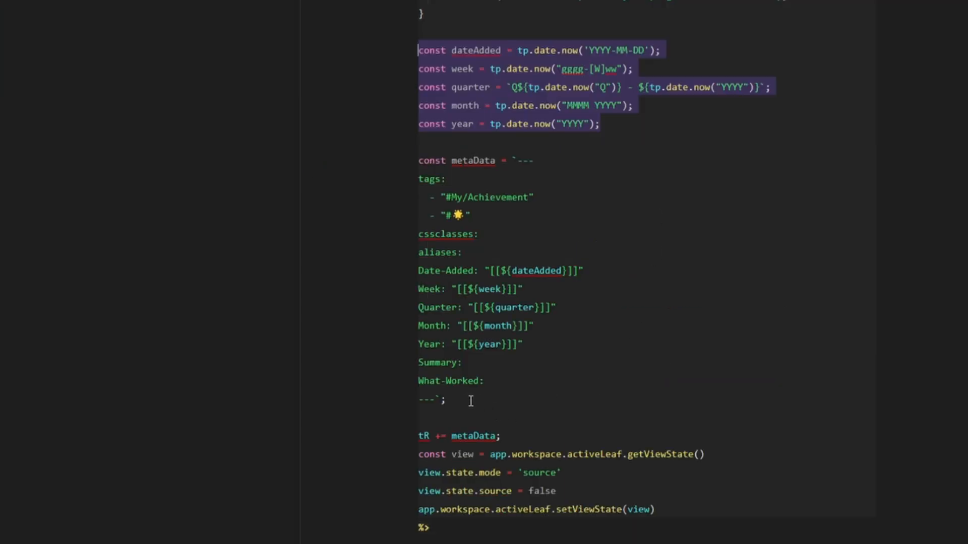
Copy the metaData properties block from Achievements Template Copy into the Achievements Template note and show that note in source mode
{"action": "left_click_drag", "start_coordinate": [434, 401], "coordinate": [515, 160]}
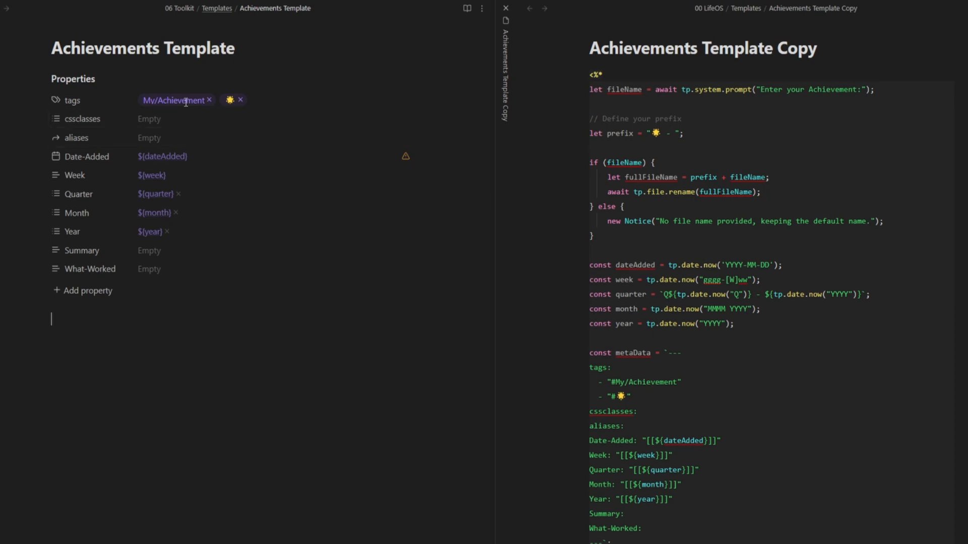
{"action": "left_click", "coordinate": [483, 9]}
{"action": "left_click", "coordinate": [438, 50]}
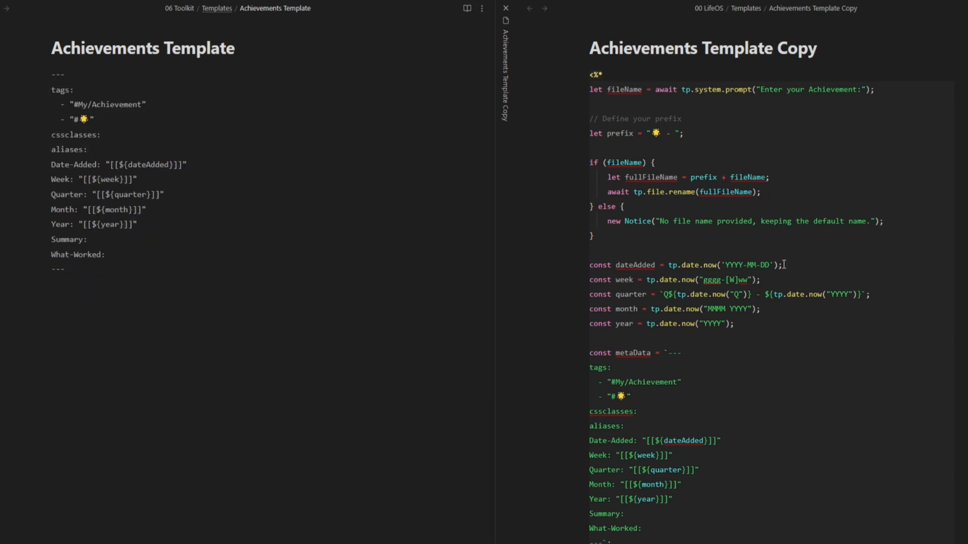
Replace the dateAdded variable in the Date-Added property with the script's expression tp.date.now('YYYY-MM-DD');
{"action": "left_click_drag", "start_coordinate": [782, 265], "coordinate": [669, 265]}
{"action": "key", "text": "ctrl+c"}
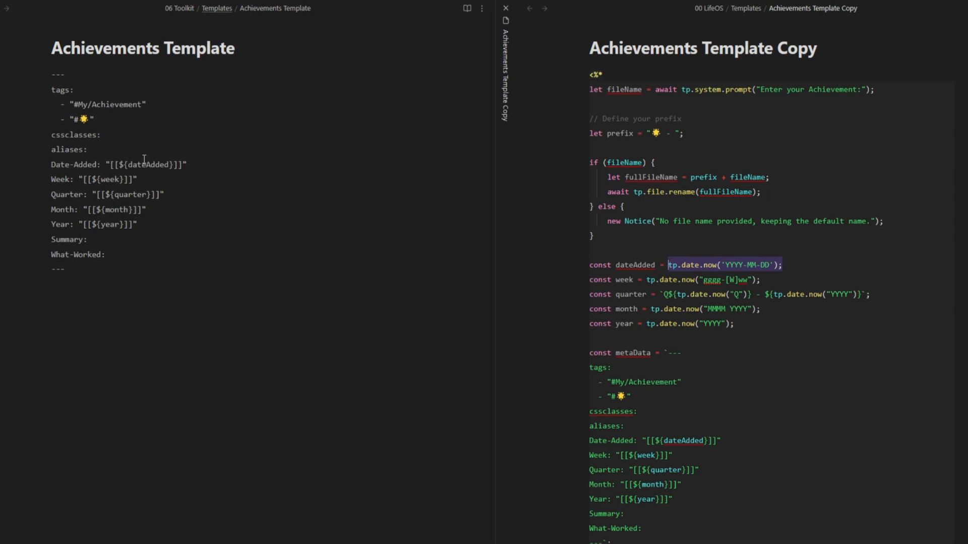
{"action": "left_click_drag", "start_coordinate": [188, 164], "coordinate": [120, 166]}
{"action": "left_click", "coordinate": [93, 160]}
{"action": "left_click_drag", "start_coordinate": [183, 165], "coordinate": [118, 165]}
{"action": "left_click", "coordinate": [138, 166]}
{"action": "key", "text": "ctrl+v"}
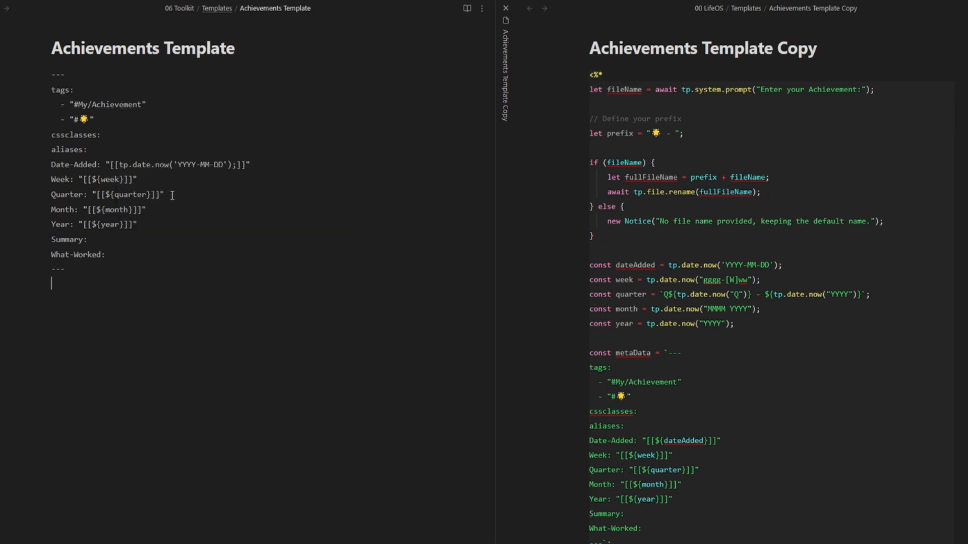
Add the Templater opening tag <% before the Date-Added expression and the closing tag %> after 'YYYY-MM-DD'
{"action": "left_click", "coordinate": [121, 166]}
{"action": "type", "text": "<%"}
{"action": "left_click", "coordinate": [238, 165]}
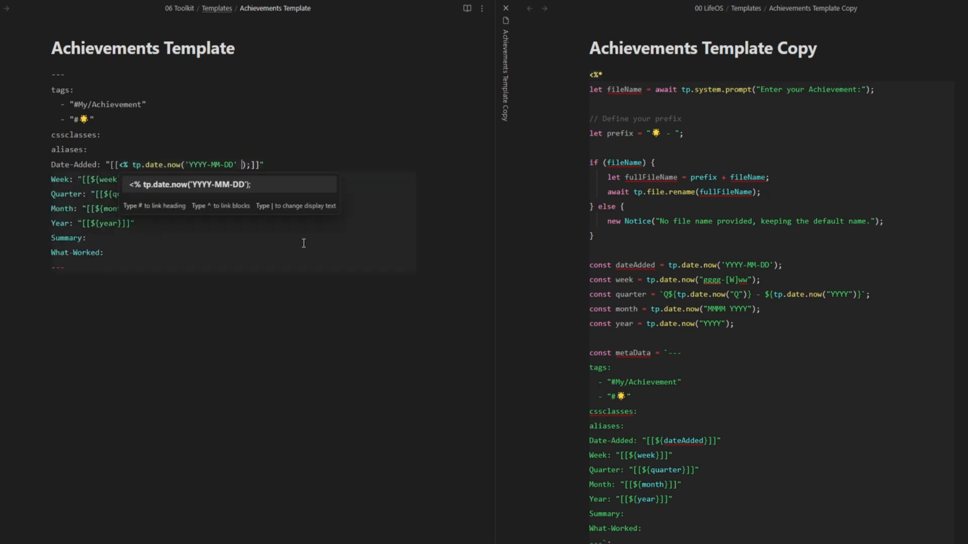
{"action": "type", "text": "%>"}
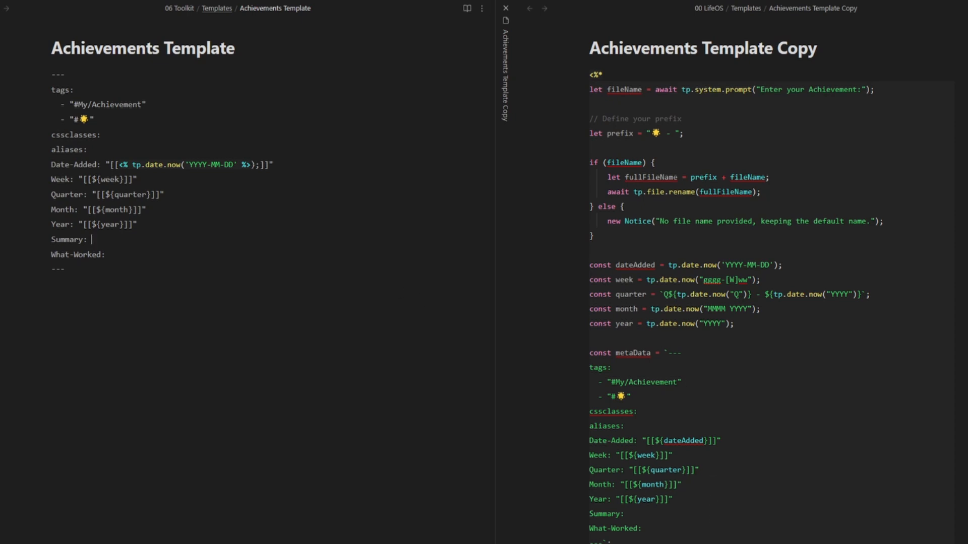
Examine the script lines at the end of Achievements Template Copy that set the active leaf's view state
{"action": "left_click_drag", "start_coordinate": [567, 510], "coordinate": [516, 71]}
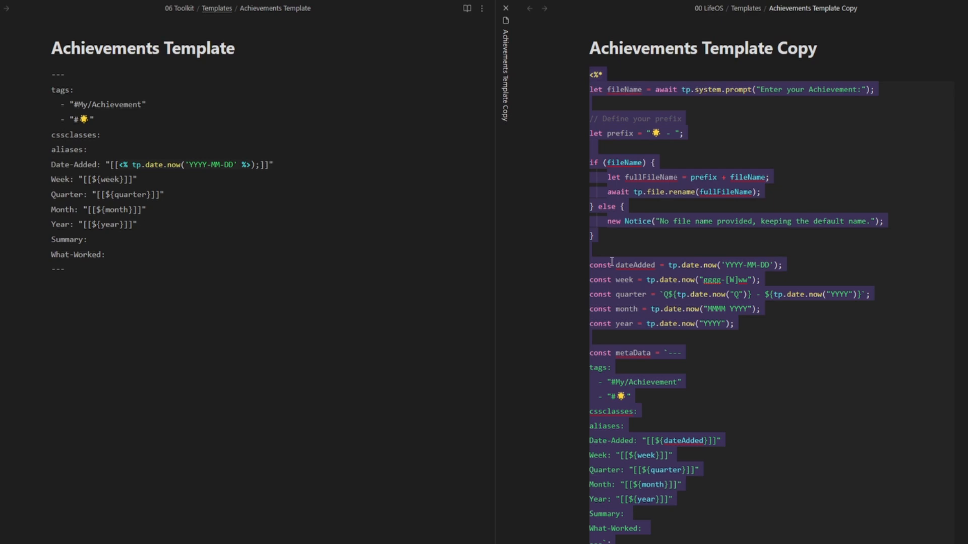
{"action": "left_click", "coordinate": [684, 341]}
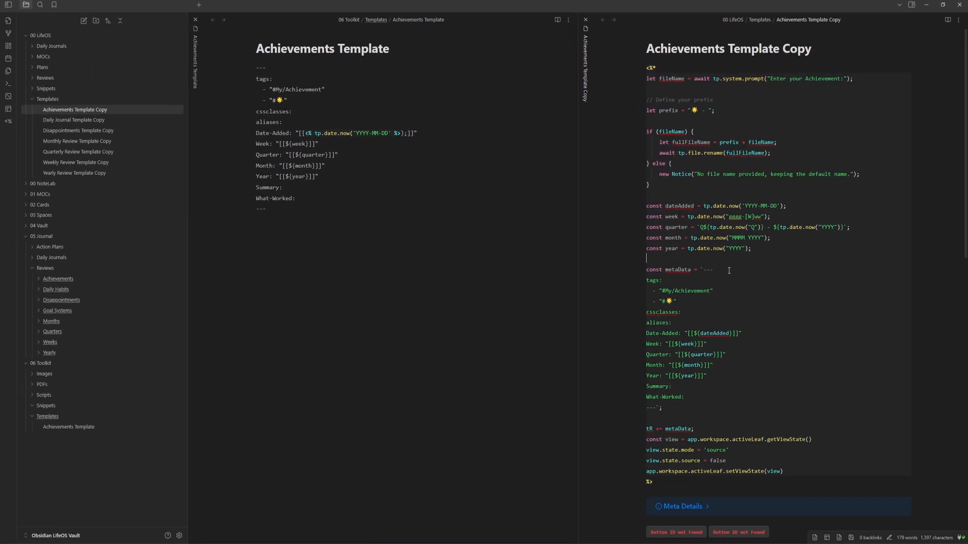
{"action": "left_click_drag", "start_coordinate": [784, 472], "coordinate": [640, 441]}
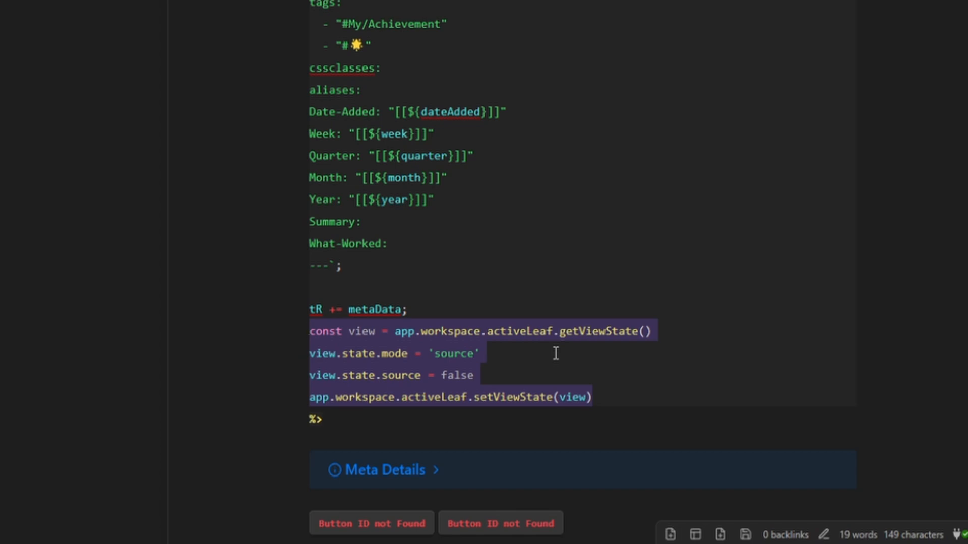
{"action": "left_click", "coordinate": [545, 386]}
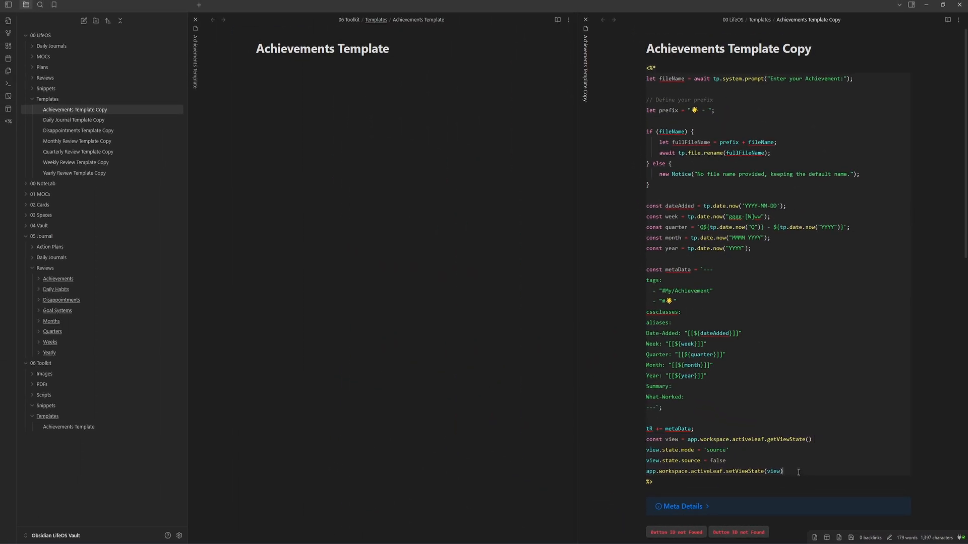
{"action": "left_click_drag", "start_coordinate": [799, 473], "coordinate": [633, 441]}
{"action": "left_click", "coordinate": [724, 429]}
Copy the complete Templater script, from <%* to %>, from Achievements Template Copy into the empty Achievements Template note
{"action": "left_click_drag", "start_coordinate": [675, 483], "coordinate": [631, 65]}
{"action": "key", "text": "ctrl+c"}
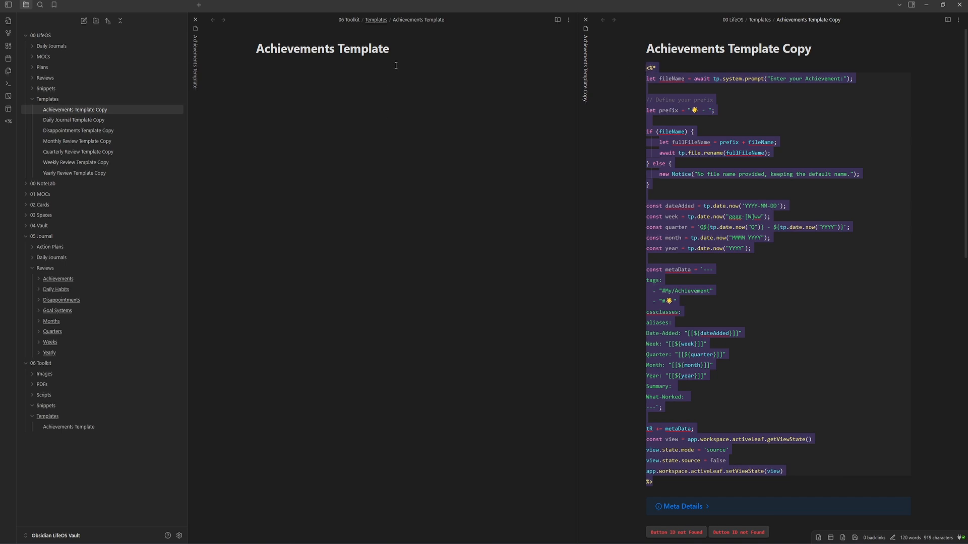
{"action": "left_click", "coordinate": [409, 84]}
{"action": "key", "text": "ctrl+v"}
Show Achievements Template Copy in source mode and copy its Meta Details info callout below the script in Achievements Template
{"action": "scroll", "coordinate": [688, 172], "scroll_direction": "down", "scroll_amount": 5}
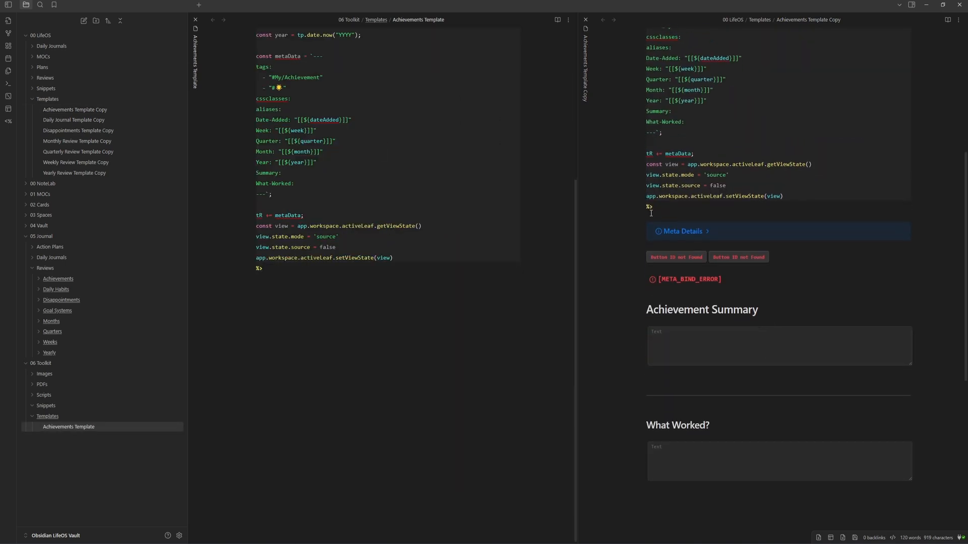
{"action": "left_click", "coordinate": [959, 20]}
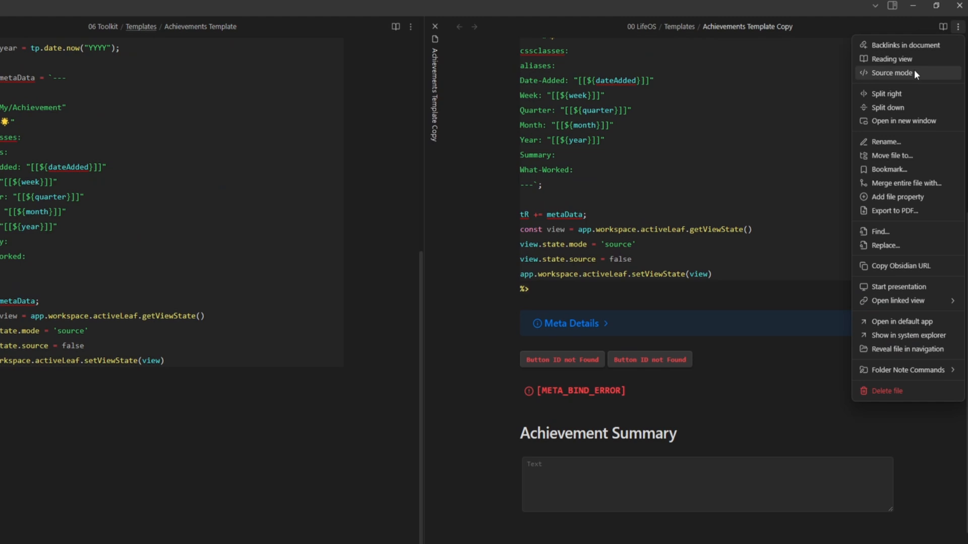
{"action": "left_click", "coordinate": [922, 53]}
{"action": "left_click_drag", "start_coordinate": [689, 397], "coordinate": [485, 321]}
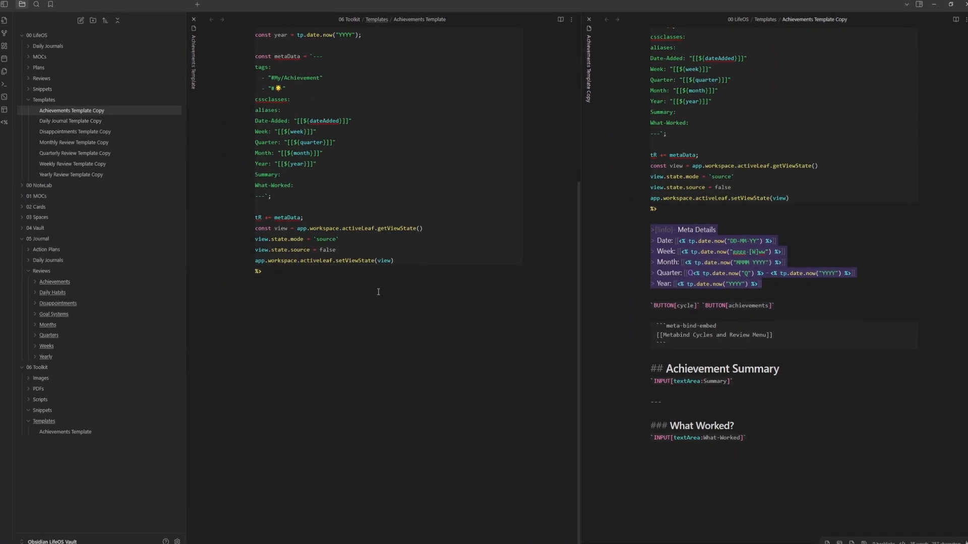
{"action": "left_click", "coordinate": [378, 292]}
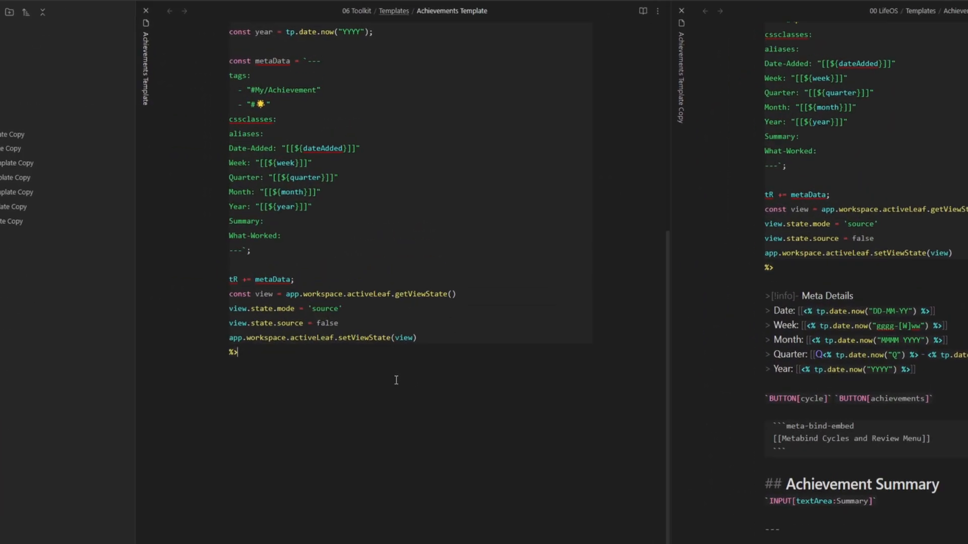
{"action": "key", "text": "ctrl+v"}
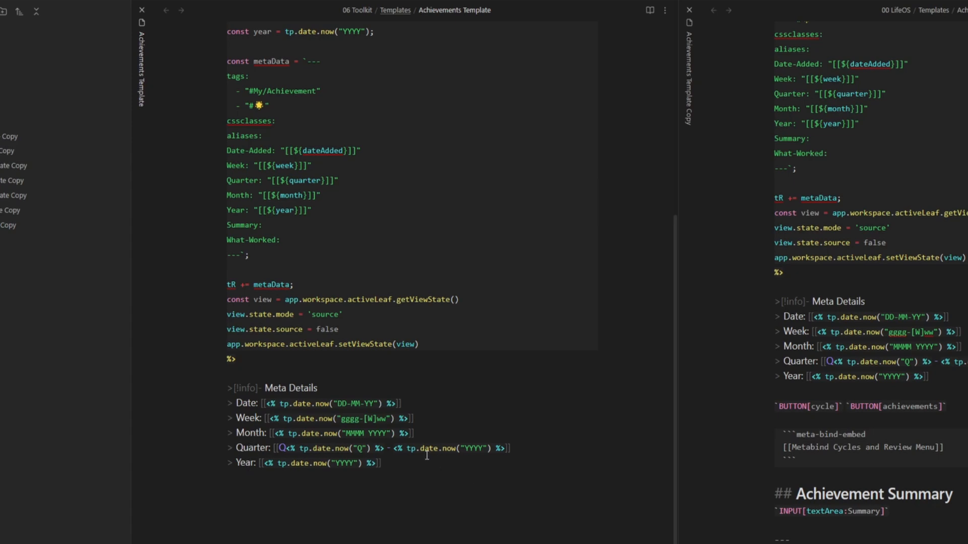
Preview the Meta Details callout of Achievements Template in reading view, expand and collapse it, and return to editing
{"action": "left_click", "coordinate": [259, 388]}
{"action": "left_click", "coordinate": [650, 10]}
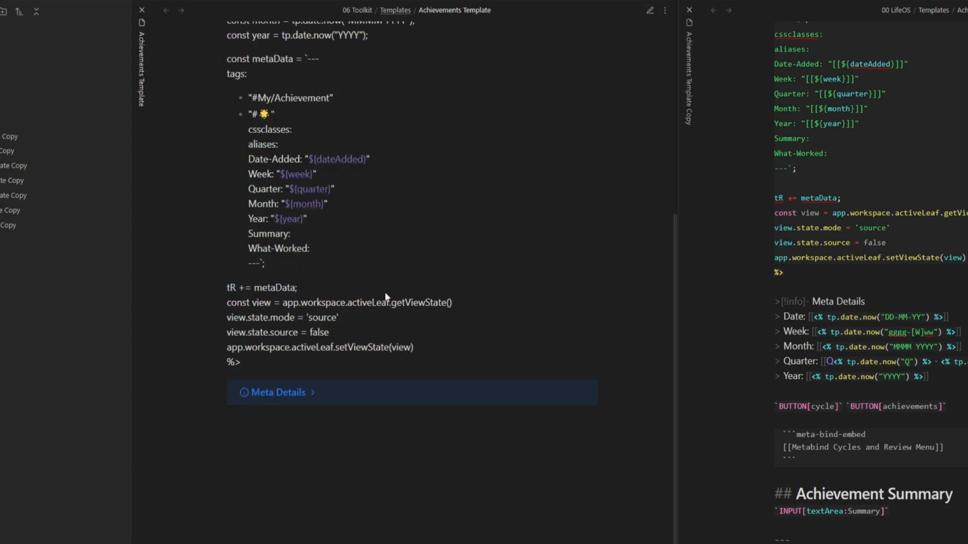
{"action": "left_click", "coordinate": [309, 393]}
{"action": "left_click", "coordinate": [312, 392]}
{"action": "left_click", "coordinate": [650, 10]}
Copy the cycle and achievements BUTTON line and the meta-bind-embed block for [[Metabind Cycles and Review Menu]] below the callout in Achievements Template
{"action": "left_click_drag", "start_coordinate": [958, 409], "coordinate": [741, 404]}
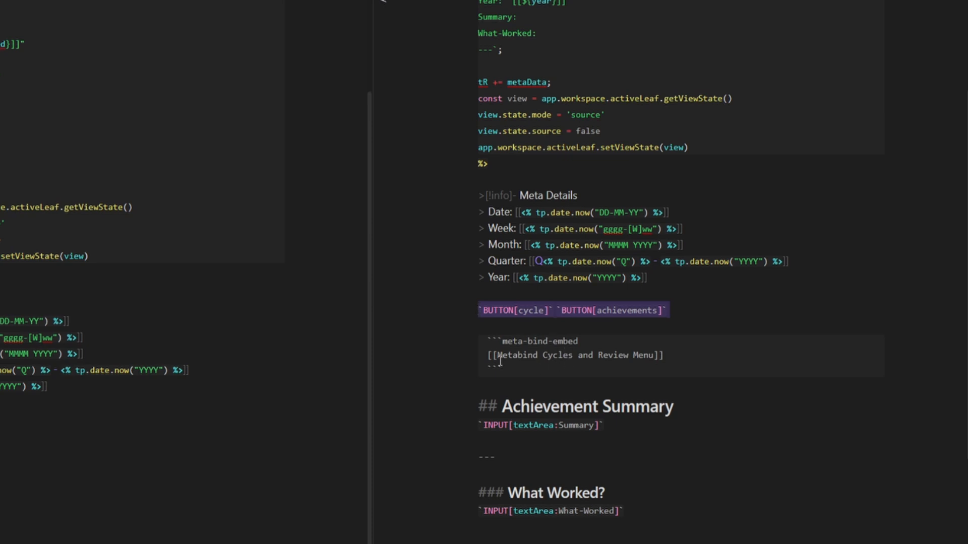
{"action": "left_click_drag", "start_coordinate": [497, 359], "coordinate": [655, 359]}
{"action": "left_click", "coordinate": [520, 381]}
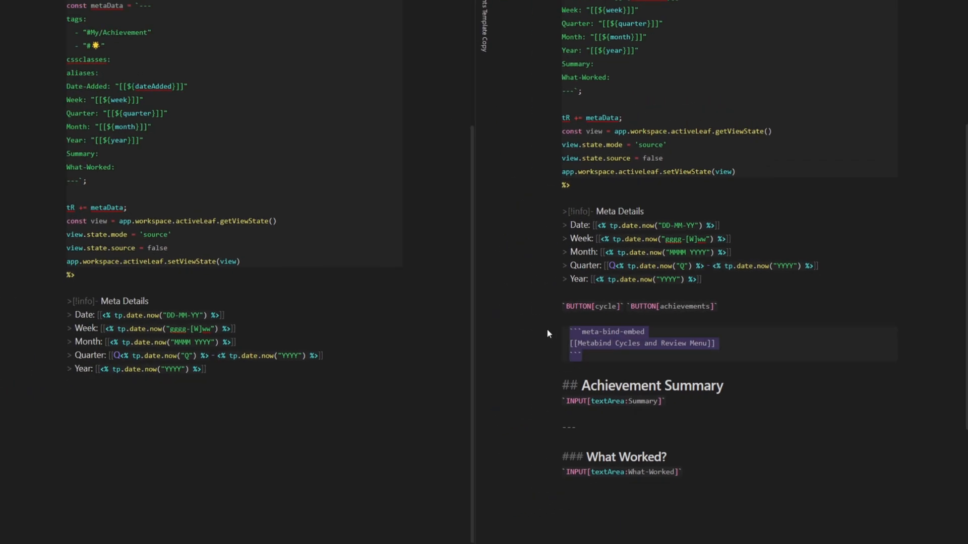
{"action": "left_click", "coordinate": [58, 426]}
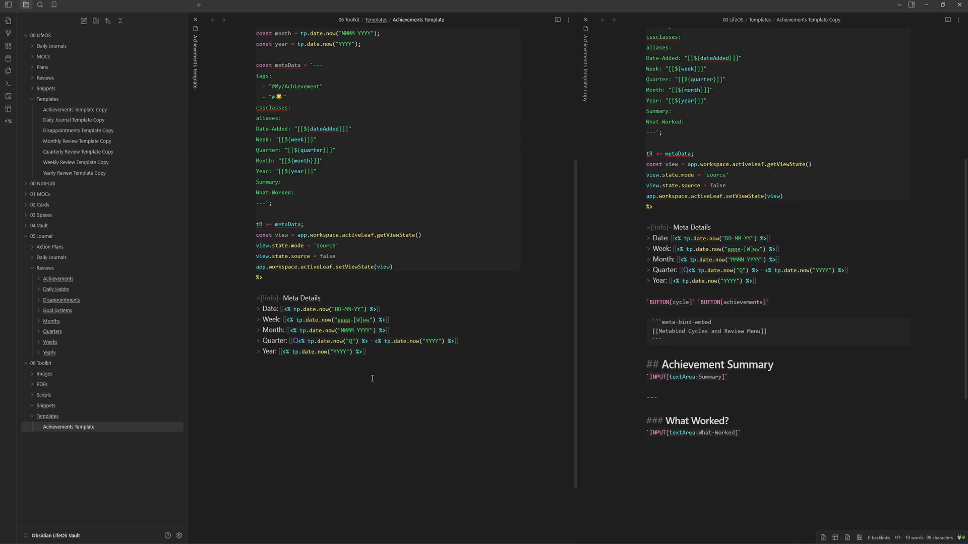
{"action": "key", "text": "ctrl+v"}
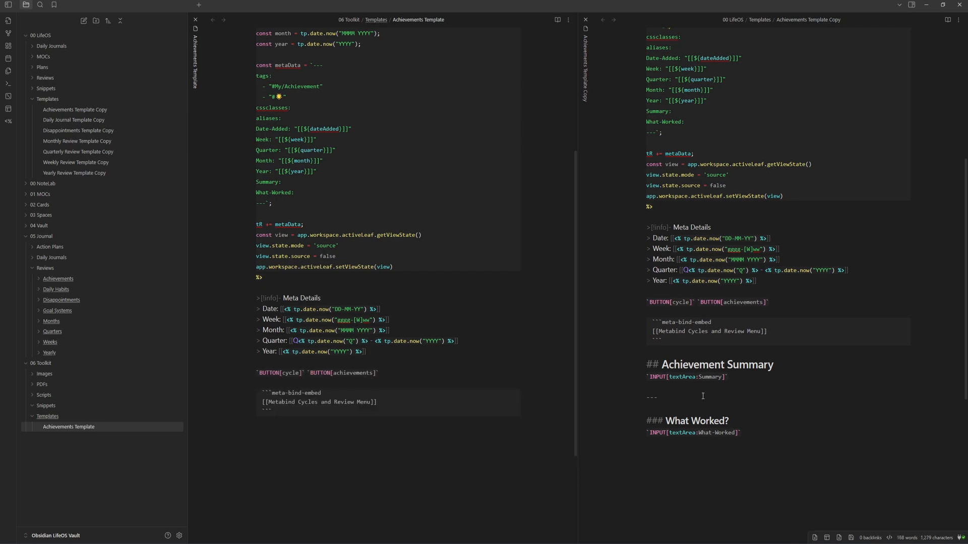
Preview the Achievement Summary and What Worked? text areas of Achievements Template Copy in reading view, and return to editing
{"action": "double_click", "coordinate": [682, 377]}
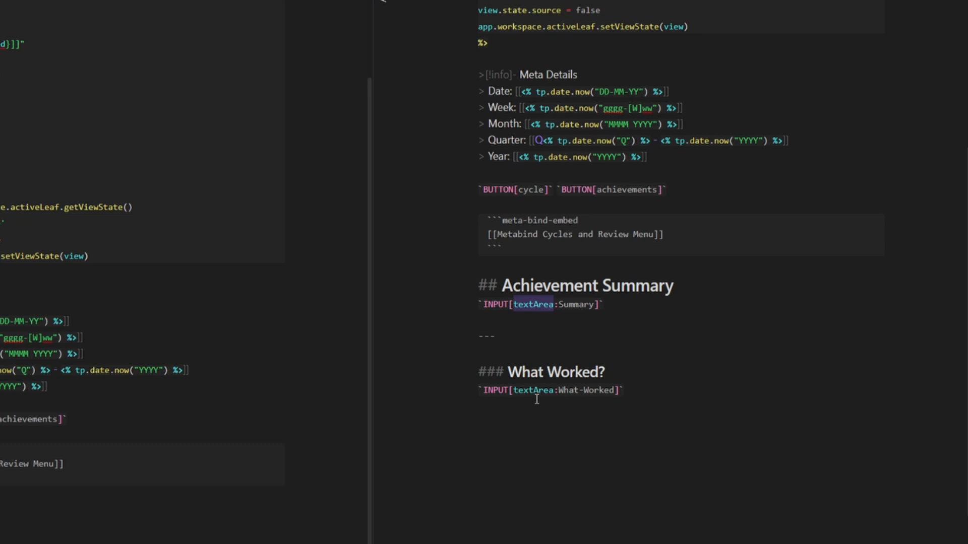
{"action": "left_click", "coordinate": [558, 305]}
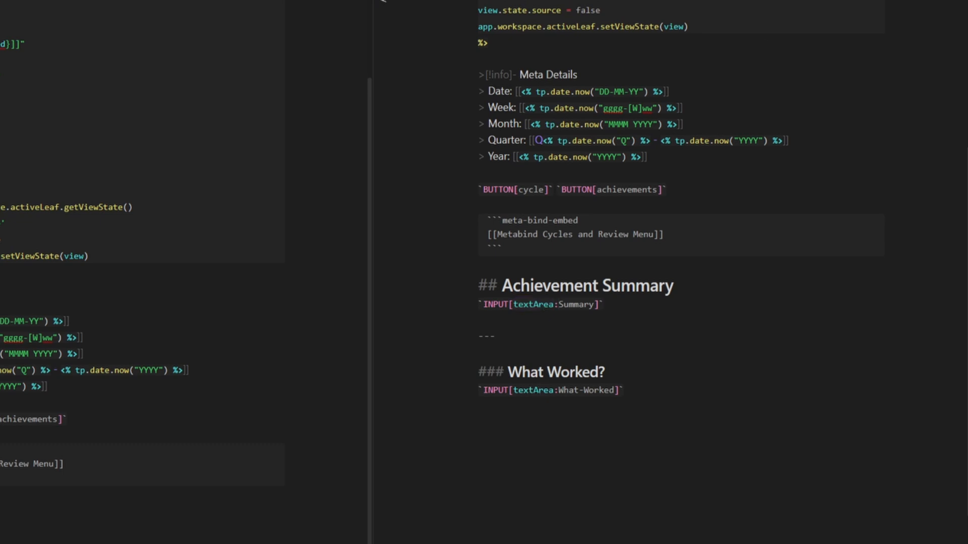
{"action": "key", "text": "ctrl+e"}
{"action": "left_click", "coordinate": [586, 211]}
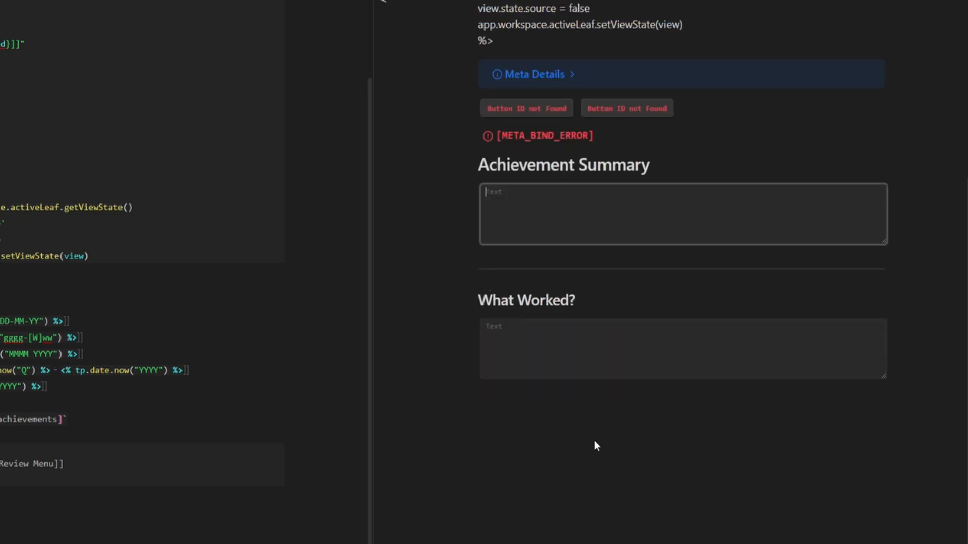
{"action": "left_click", "coordinate": [566, 342]}
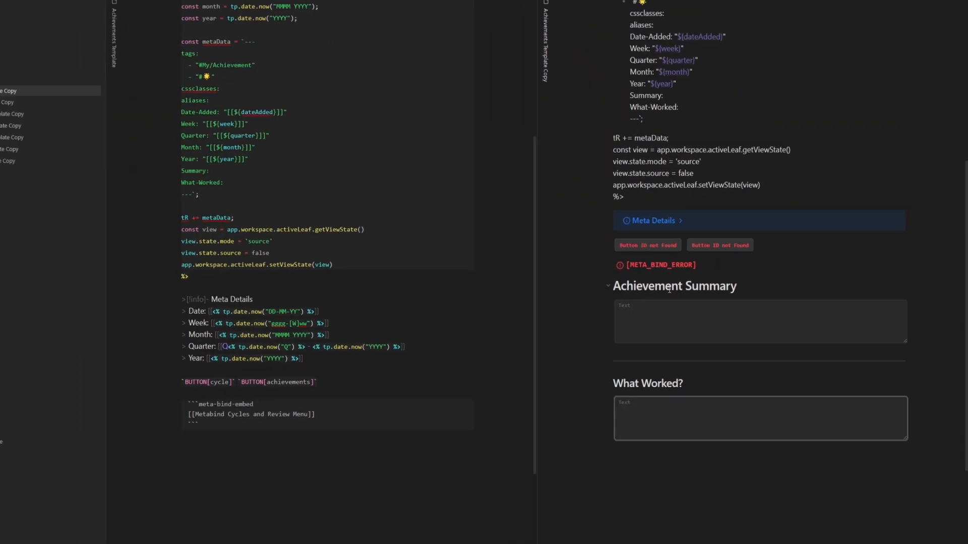
{"action": "scroll", "coordinate": [669, 288], "scroll_direction": "up", "scroll_amount": 3}
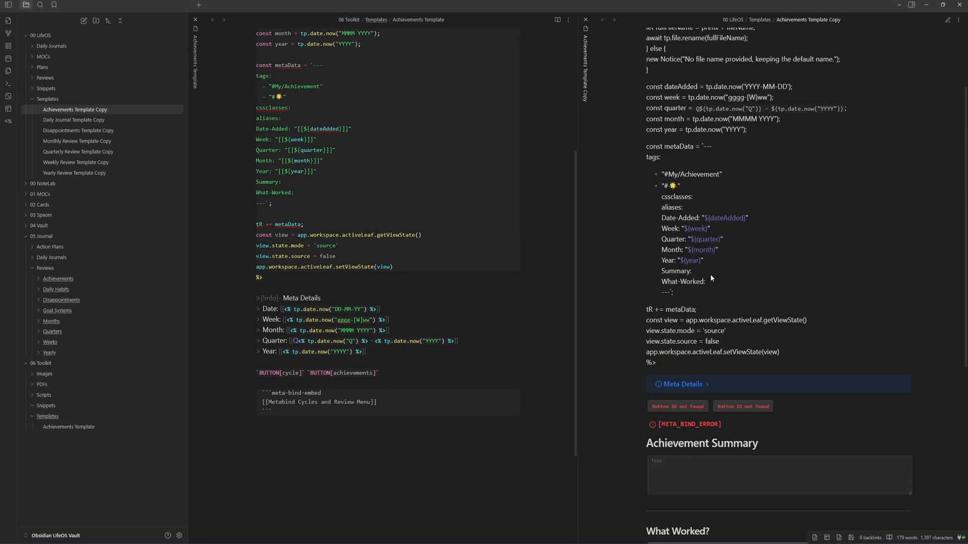
{"action": "left_click", "coordinate": [945, 19]}
Compare the Summary and What-Worked properties with the names used in the textArea INPUT fields of Achievements Template Copy
{"action": "scroll", "coordinate": [666, 279], "scroll_direction": "down", "scroll_amount": 3}
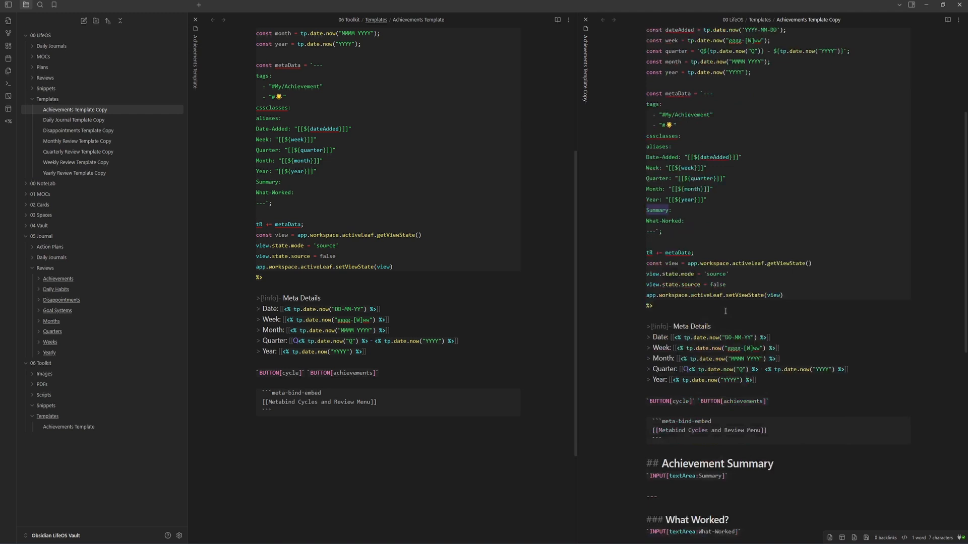
{"action": "left_click_drag", "start_coordinate": [682, 170], "coordinate": [647, 169]}
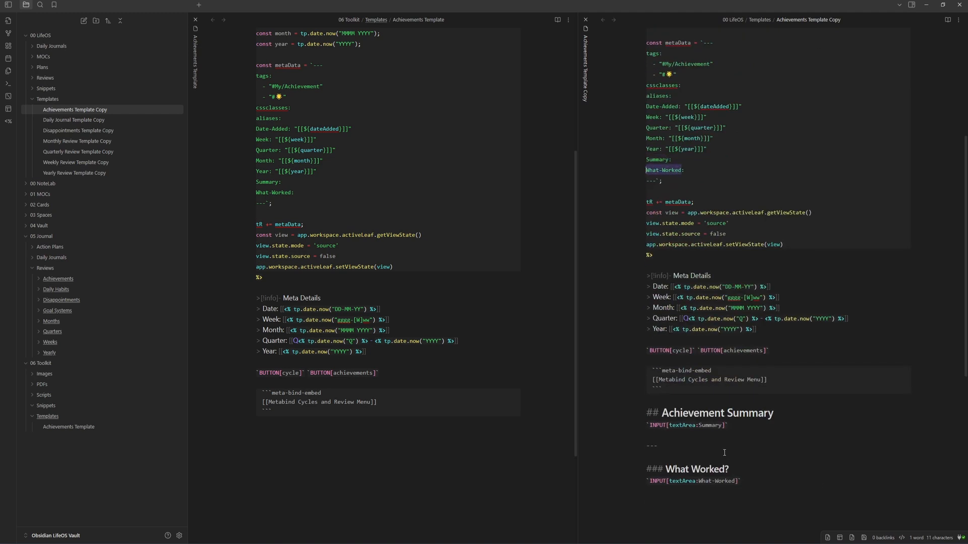
{"action": "double_click", "coordinate": [703, 483]}
{"action": "double_click", "coordinate": [709, 426]}
{"action": "left_click", "coordinate": [787, 435]}
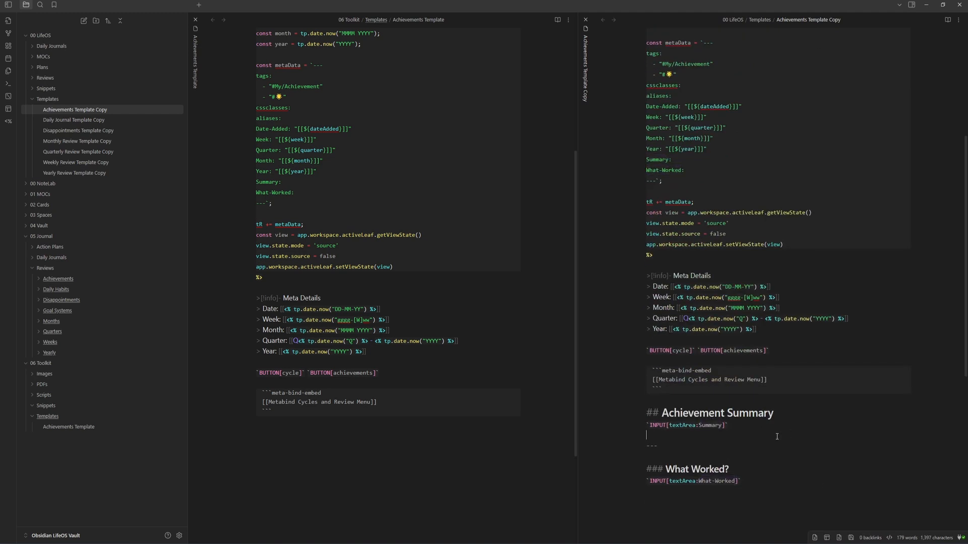
Add the Achievement Summary and What Worked? headings with their Summary and What-Worked textArea fields to Achievements Template, and close the copy
{"action": "left_click", "coordinate": [310, 442]}
{"action": "type", "text": "## Achievement Summary `INPUT[textArea:Summary]`  ---  ### What Worked? `INPUT[textArea:What-Worked]`"}
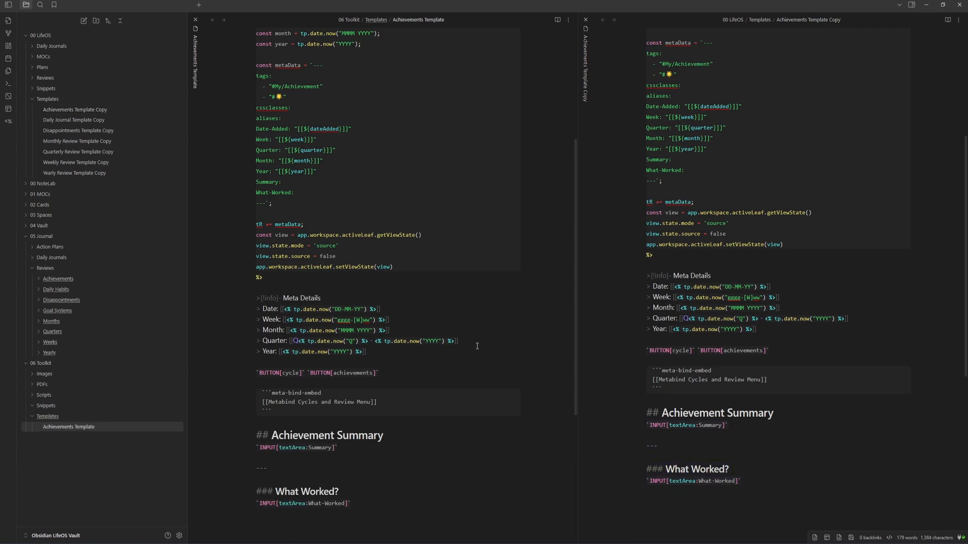
{"action": "scroll", "coordinate": [505, 269], "scroll_direction": "up", "scroll_amount": 4}
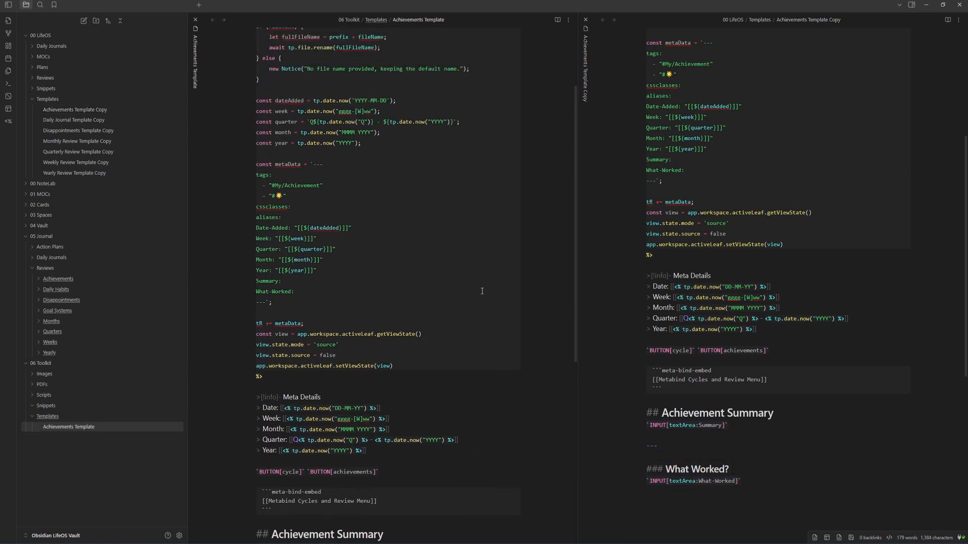
{"action": "left_click", "coordinate": [586, 20]}
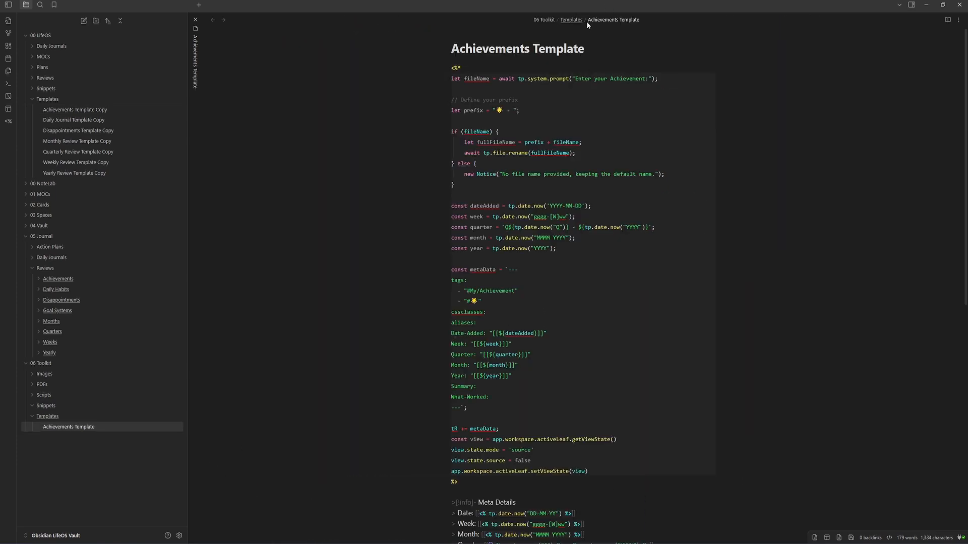
Create a note named Daily Journal Template in the Templates folder of 06 Toolkit
{"action": "right_click", "coordinate": [55, 420]}
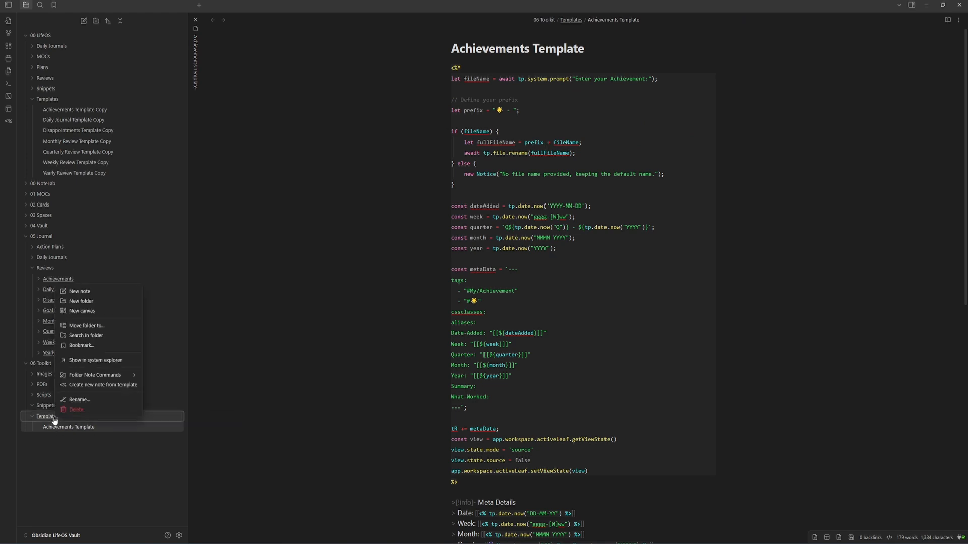
{"action": "left_click", "coordinate": [80, 292]}
{"action": "type", "text": "Daily Journal Tempa"}
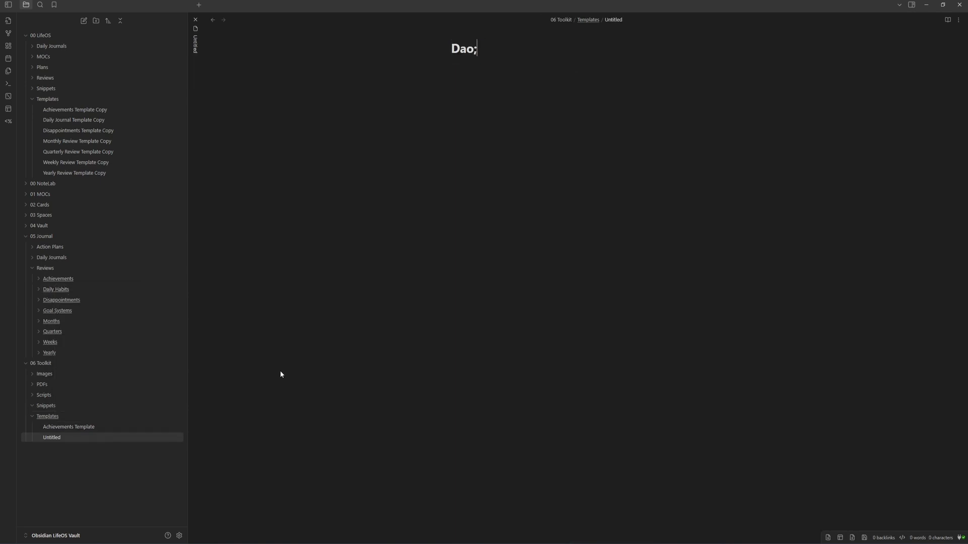
{"action": "type", "text": "l"}
{"action": "key", "text": "BackSpace"}
{"action": "key", "text": "BackSpace"}
{"action": "type", "text": "late"}
{"action": "key", "text": "Return"}
Open Daily Journal Template Copy in a split beside the new note and show it in source mode
{"action": "left_click", "coordinate": [80, 123], "text": "ctrl+alt"}
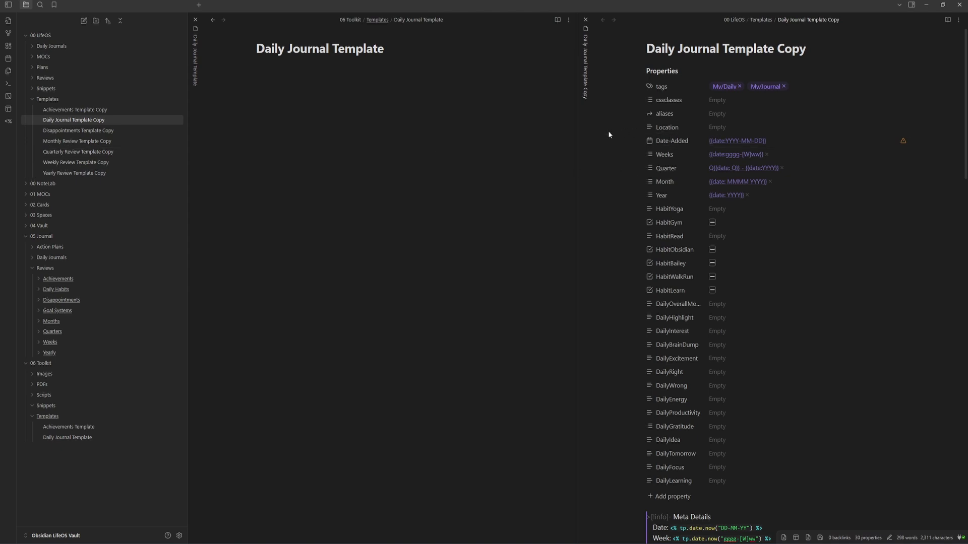
{"action": "left_click", "coordinate": [959, 20]}
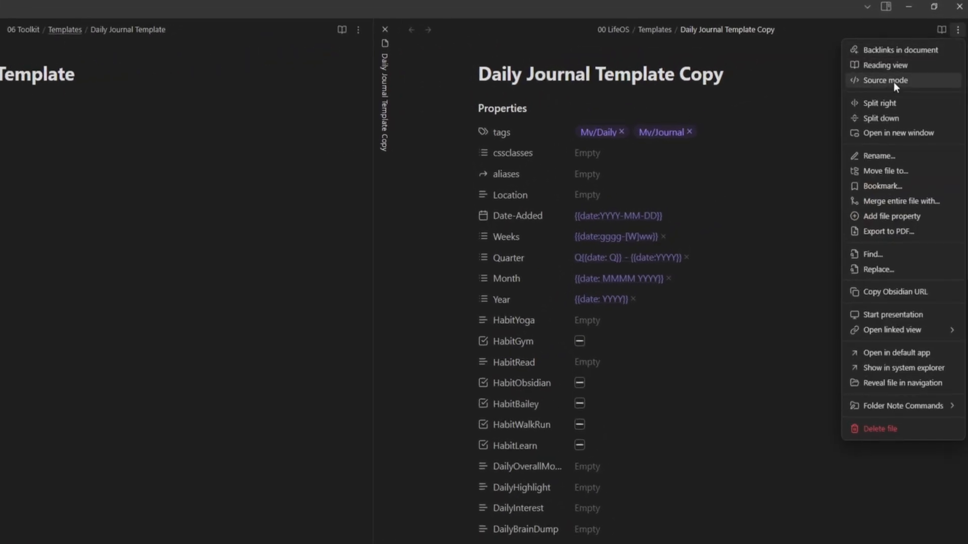
{"action": "left_click", "coordinate": [890, 81]}
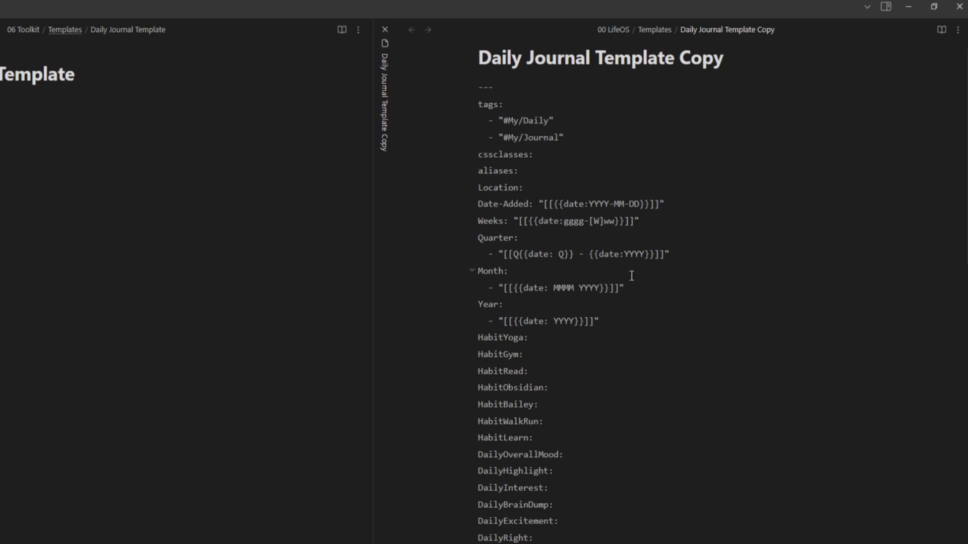
Open Achievements Template Copy alongside and compare its Templater script with the date properties of Daily Journal Template Copy
{"action": "left_click", "coordinate": [69, 111], "text": "ctrl+alt"}
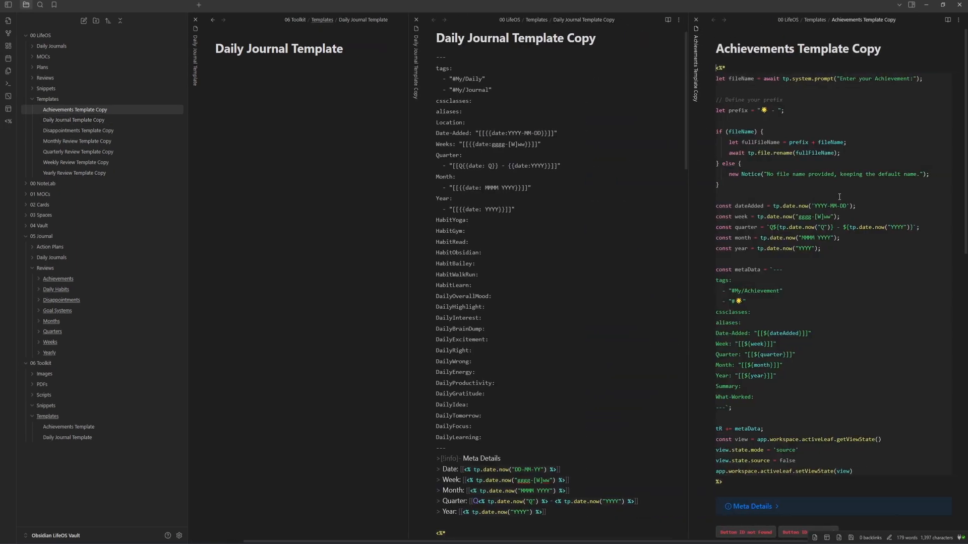
{"action": "left_click_drag", "start_coordinate": [806, 484], "coordinate": [675, 45]}
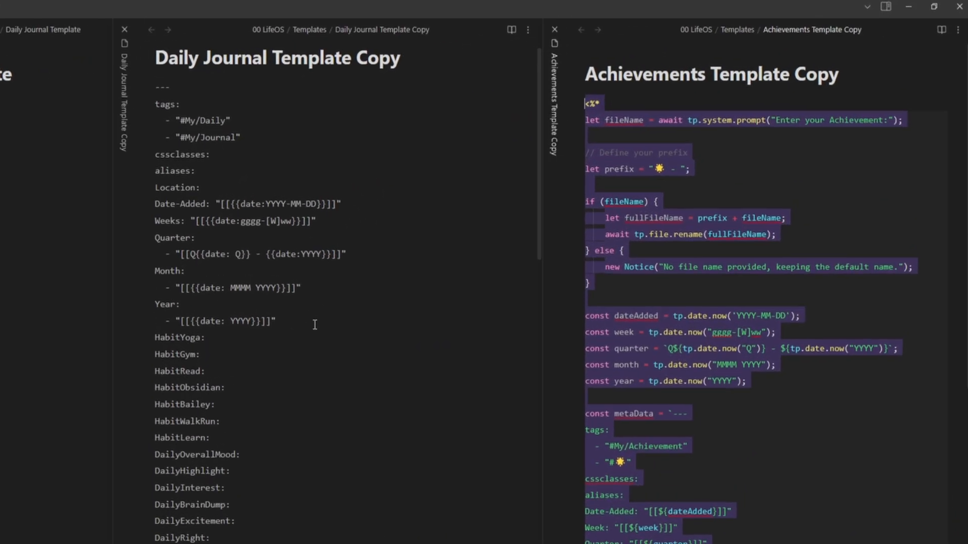
{"action": "left_click_drag", "start_coordinate": [307, 331], "coordinate": [128, 202]}
{"action": "left_click", "coordinate": [239, 242]}
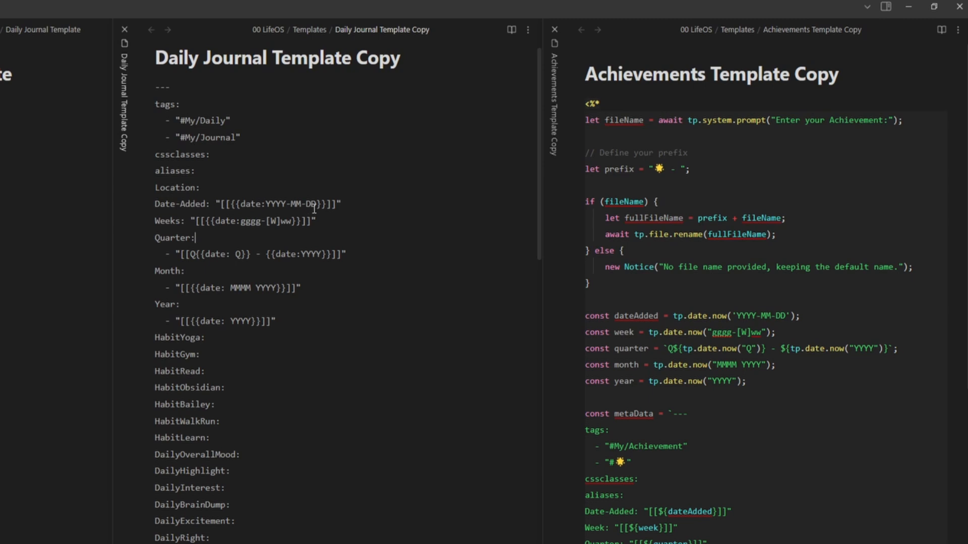
{"action": "left_click_drag", "start_coordinate": [336, 224], "coordinate": [347, 255]}
{"action": "left_click_drag", "start_coordinate": [296, 288], "coordinate": [176, 289]}
{"action": "left_click_drag", "start_coordinate": [275, 321], "coordinate": [155, 321]}
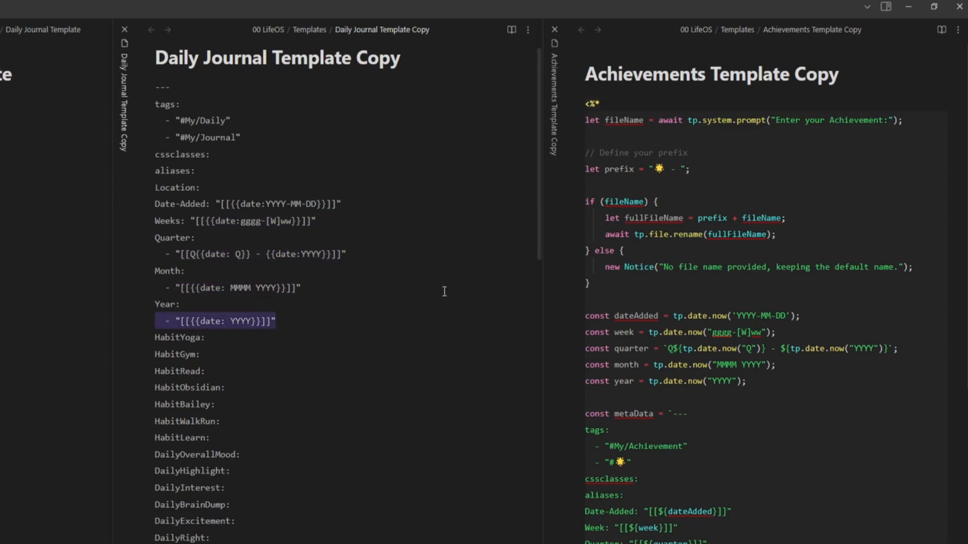
{"action": "left_click", "coordinate": [317, 315]}
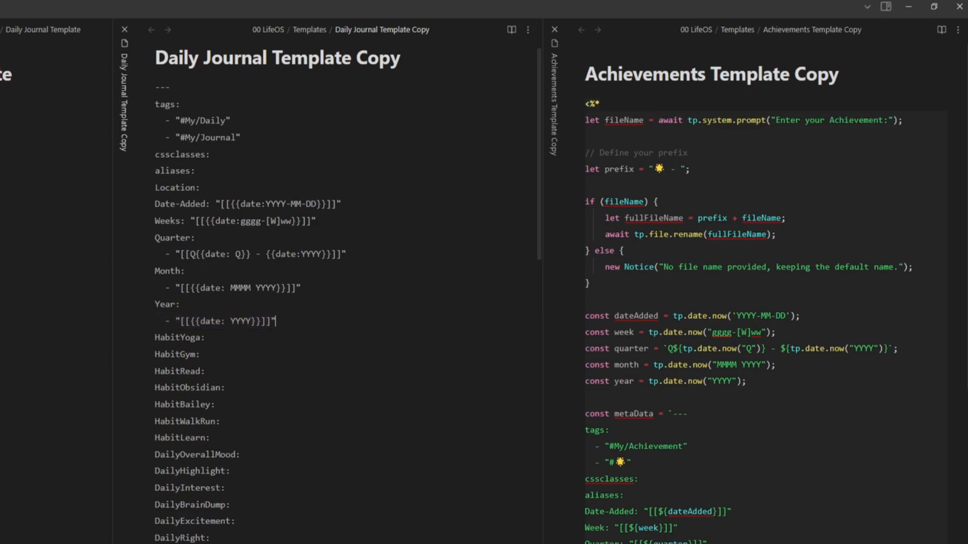
{"action": "left_click_drag", "start_coordinate": [557, 542], "coordinate": [557, 108]}
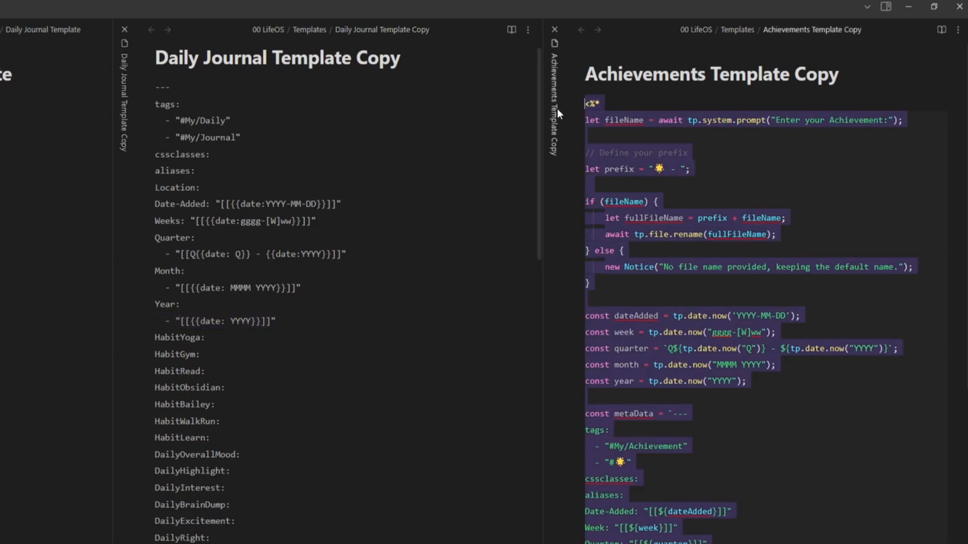
{"action": "left_click", "coordinate": [585, 104]}
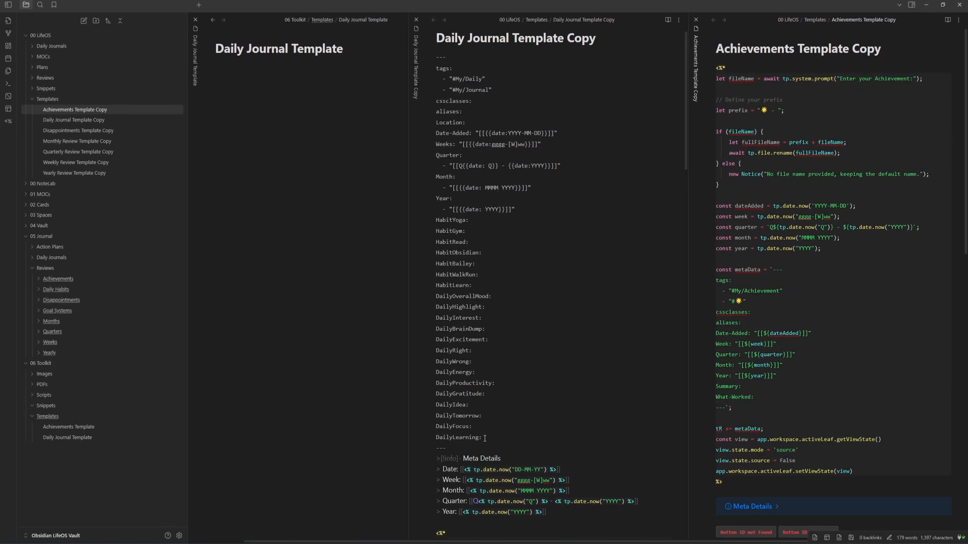
Examine the Habit properties and the Daily prefix of the journal properties in Daily Journal Template Copy
{"action": "left_click_drag", "start_coordinate": [481, 285], "coordinate": [438, 275]}
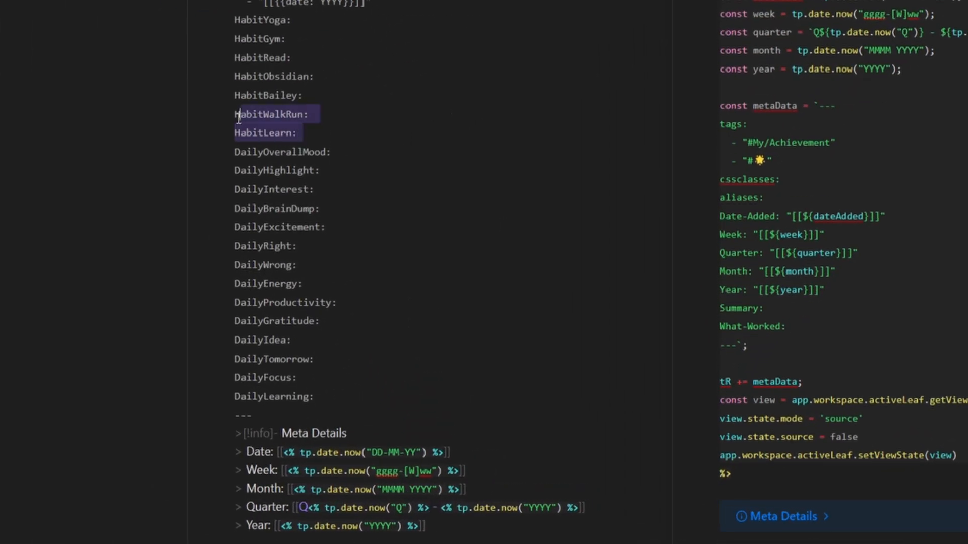
{"action": "left_click_drag", "start_coordinate": [239, 117], "coordinate": [185, 18]}
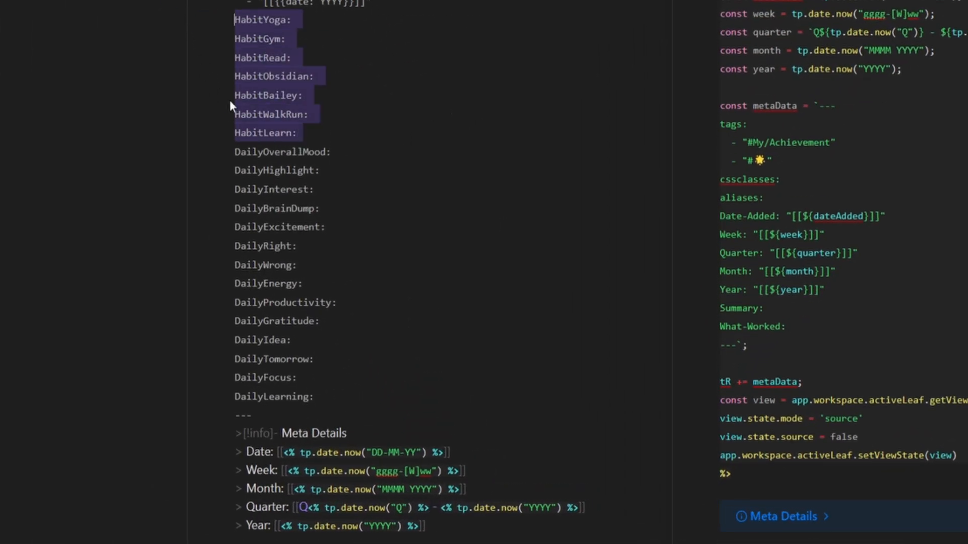
{"action": "left_click", "coordinate": [280, 21]}
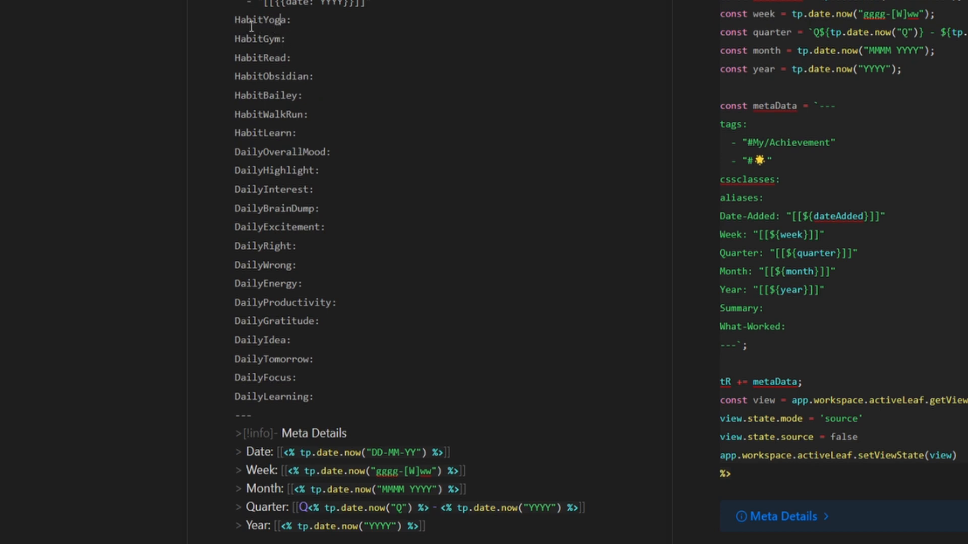
{"action": "left_click_drag", "start_coordinate": [301, 135], "coordinate": [202, 17]}
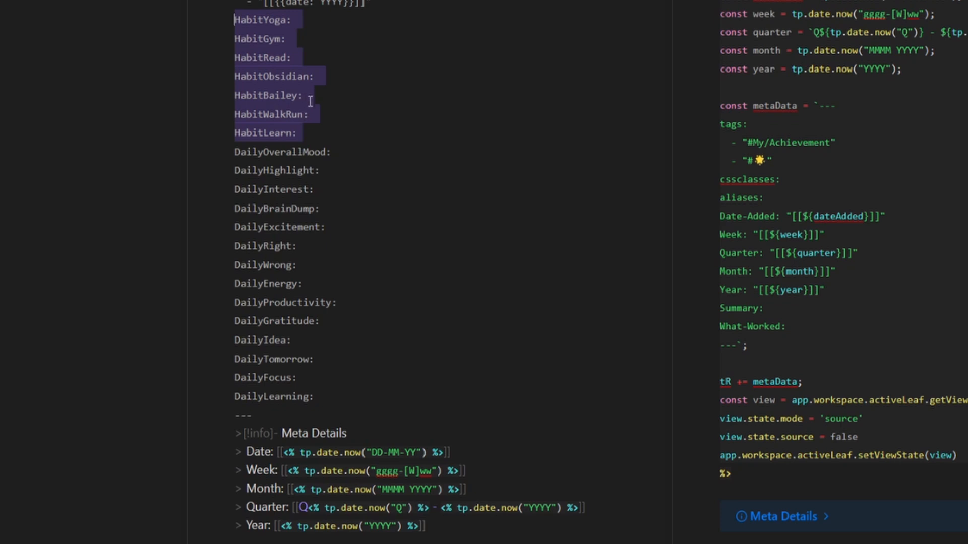
{"action": "left_click", "coordinate": [292, 135]}
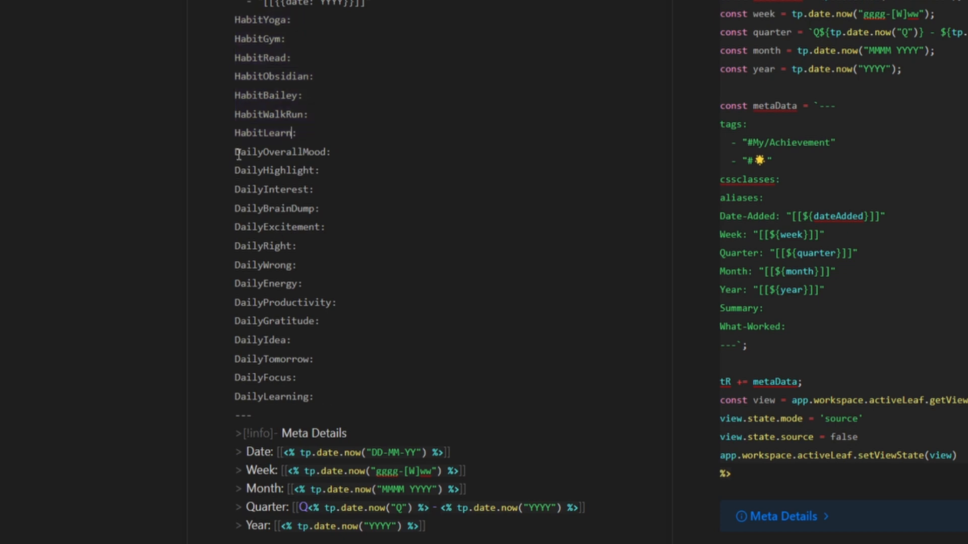
{"action": "left_click_drag", "start_coordinate": [237, 153], "coordinate": [261, 152]}
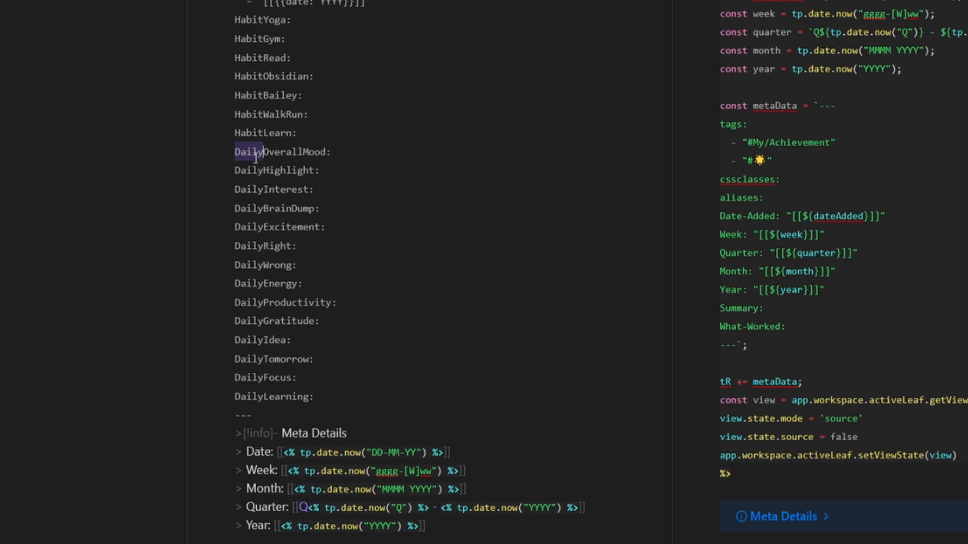
{"action": "double_click", "coordinate": [274, 154]}
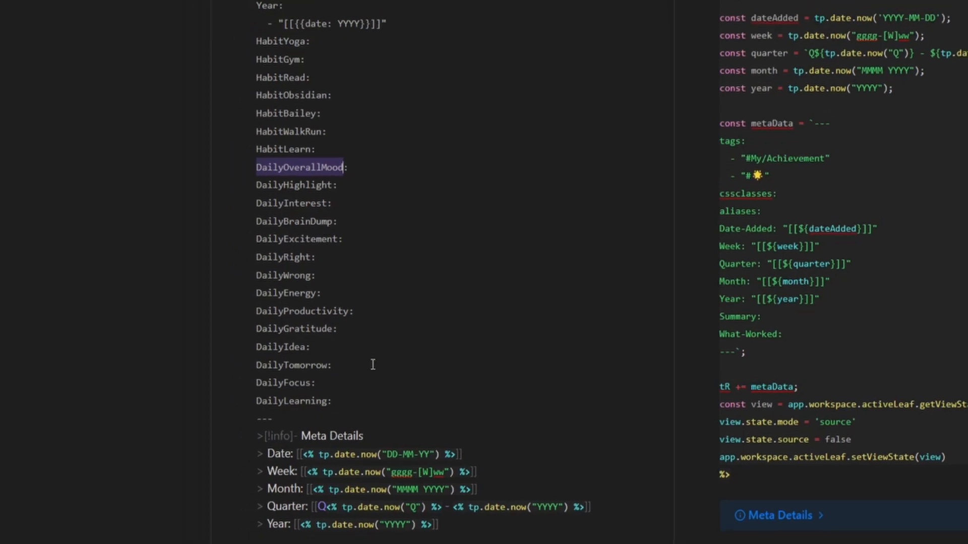
Copy the whole properties block, from tags to DailyLearning, from Daily Journal Template Copy into Daily Journal Template
{"action": "left_click_drag", "start_coordinate": [295, 421], "coordinate": [379, 66]}
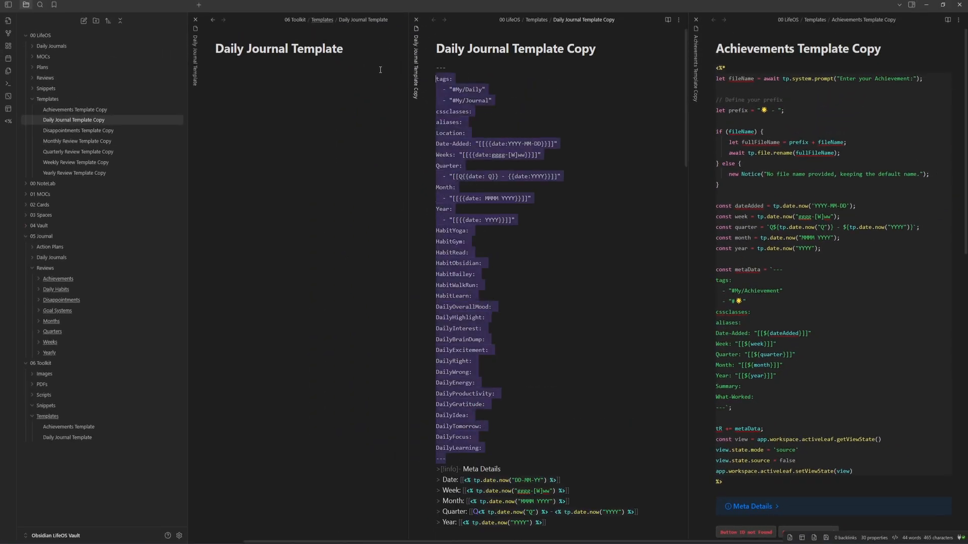
{"action": "key", "text": "ctrl+c"}
{"action": "left_click", "coordinate": [356, 89]}
{"action": "key", "text": "ctrl+v"}
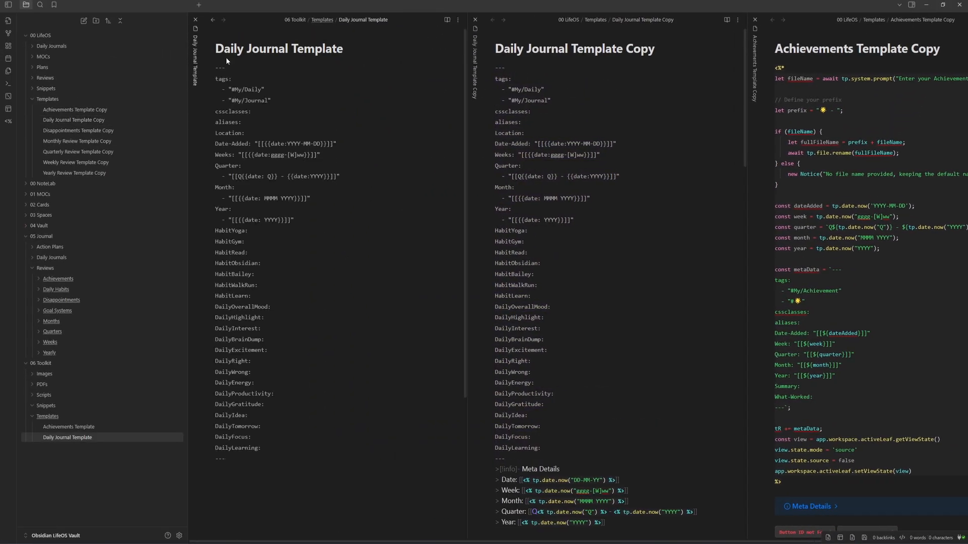
Copy the Meta Details callout with its Date, Week, Month, Quarter and Year lines below the properties in Daily Journal Template
{"action": "scroll", "coordinate": [545, 227], "scroll_direction": "down", "scroll_amount": 5}
{"action": "left_click_drag", "start_coordinate": [522, 195], "coordinate": [519, 197]}
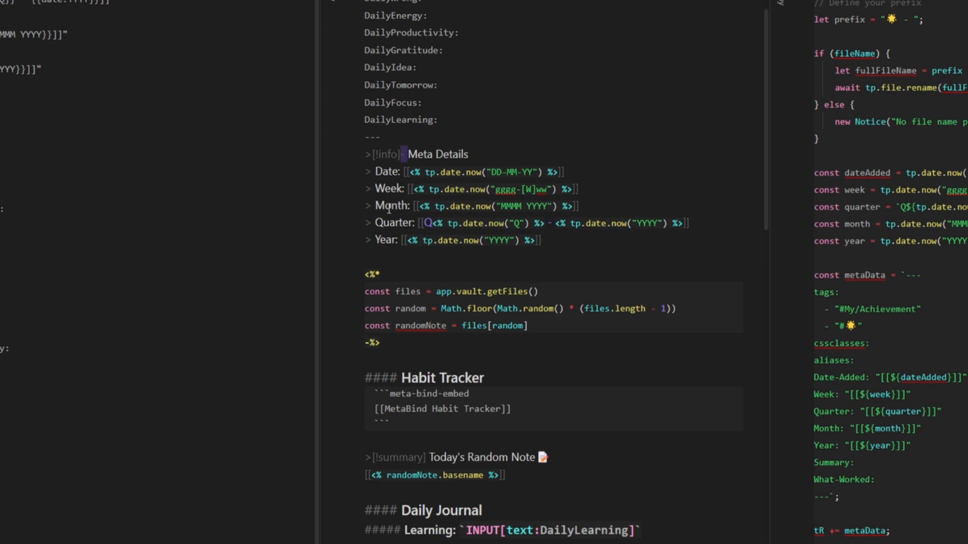
{"action": "scroll", "coordinate": [386, 242], "scroll_direction": "up", "scroll_amount": 8}
{"action": "left_click_drag", "start_coordinate": [522, 143], "coordinate": [343, 11]}
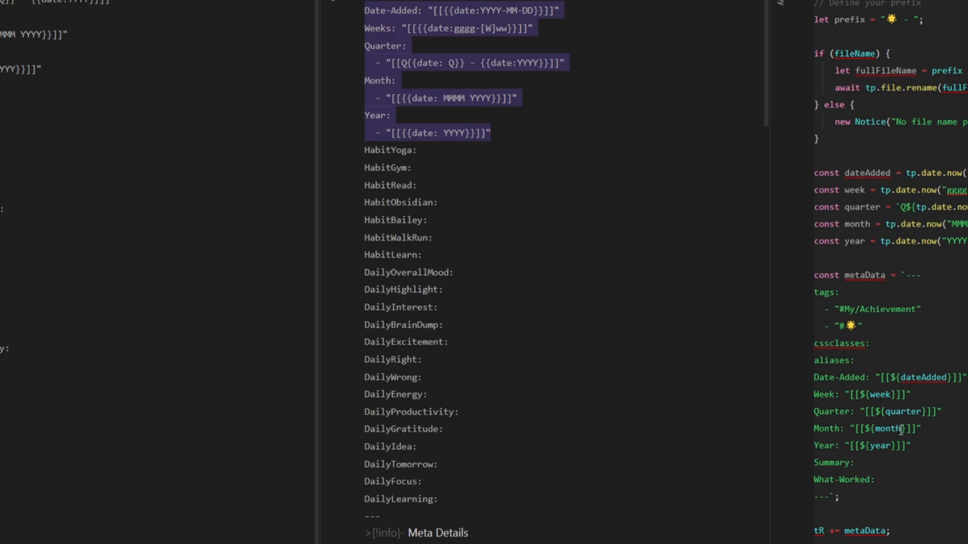
{"action": "left_click", "coordinate": [889, 394]}
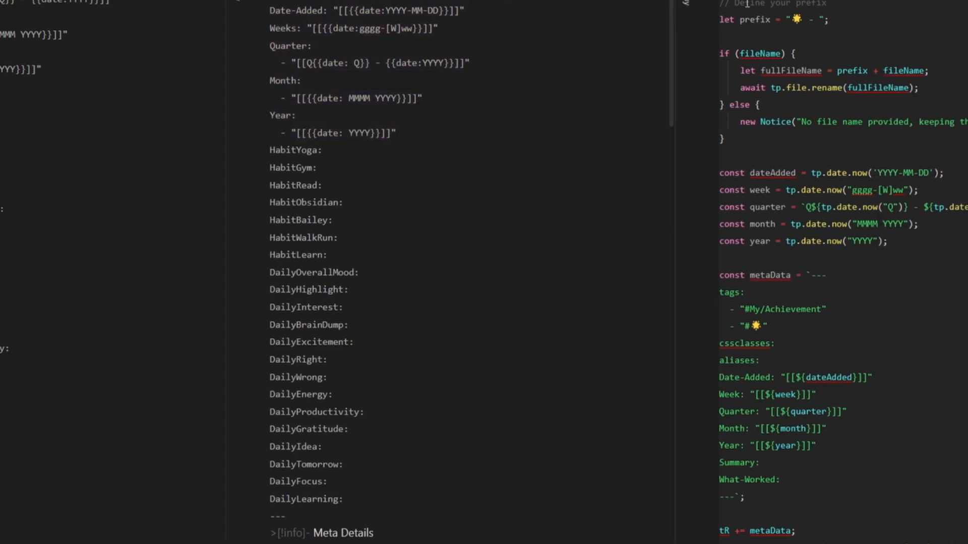
{"action": "left_click_drag", "start_coordinate": [546, 367], "coordinate": [442, 320]}
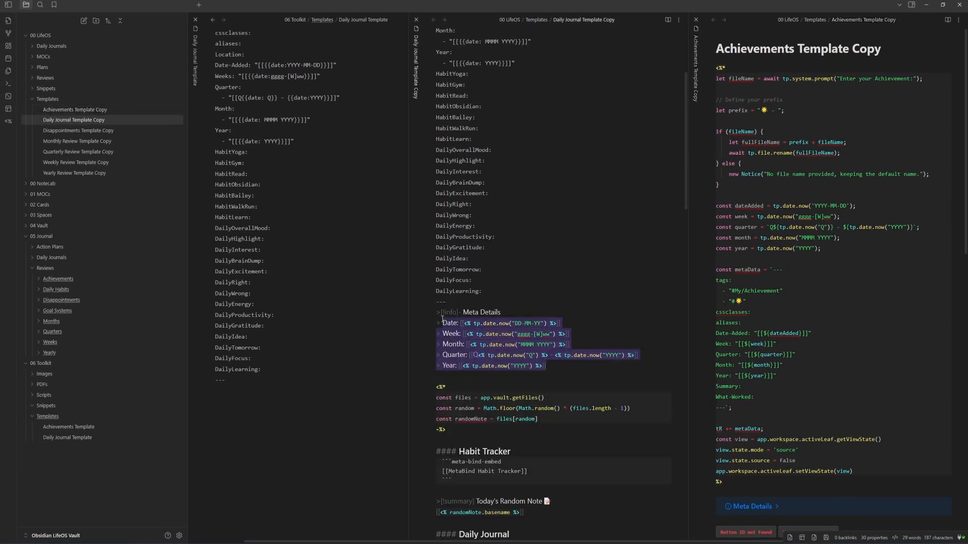
{"action": "left_click", "coordinate": [289, 387]}
Examine the random note script and the randomNote.basename link in Daily Journal Template Copy, including how they render in reading view
{"action": "left_click", "coordinate": [487, 232]}
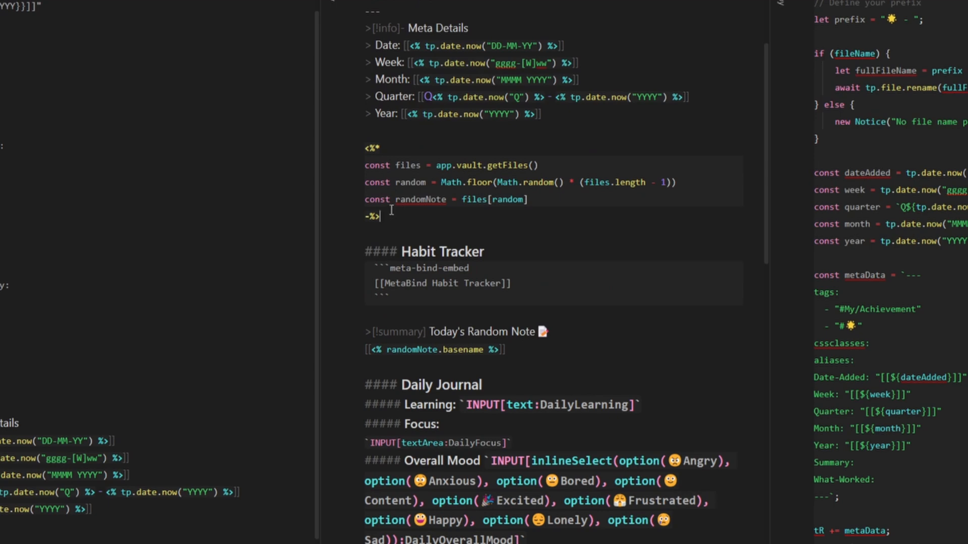
{"action": "left_click_drag", "start_coordinate": [398, 217], "coordinate": [355, 150]}
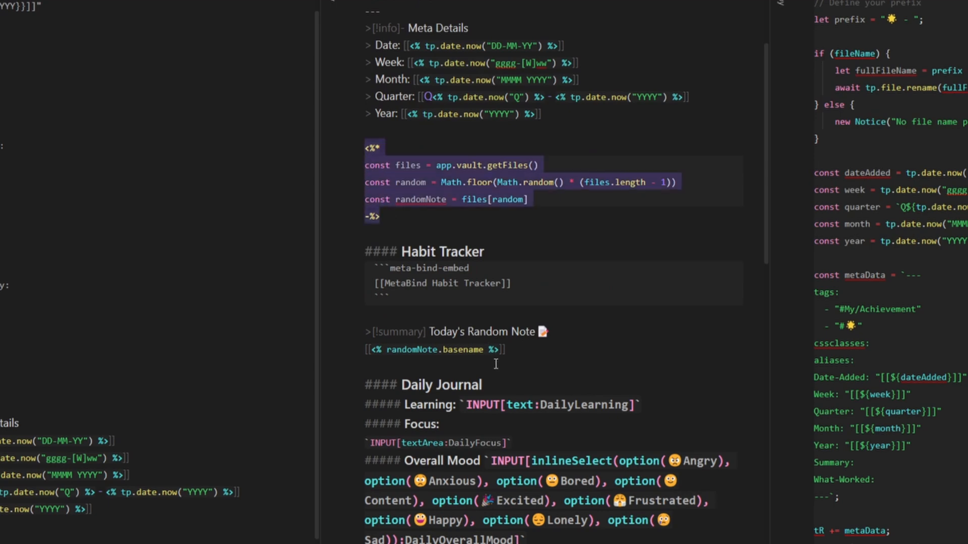
{"action": "left_click_drag", "start_coordinate": [516, 353], "coordinate": [308, 350]}
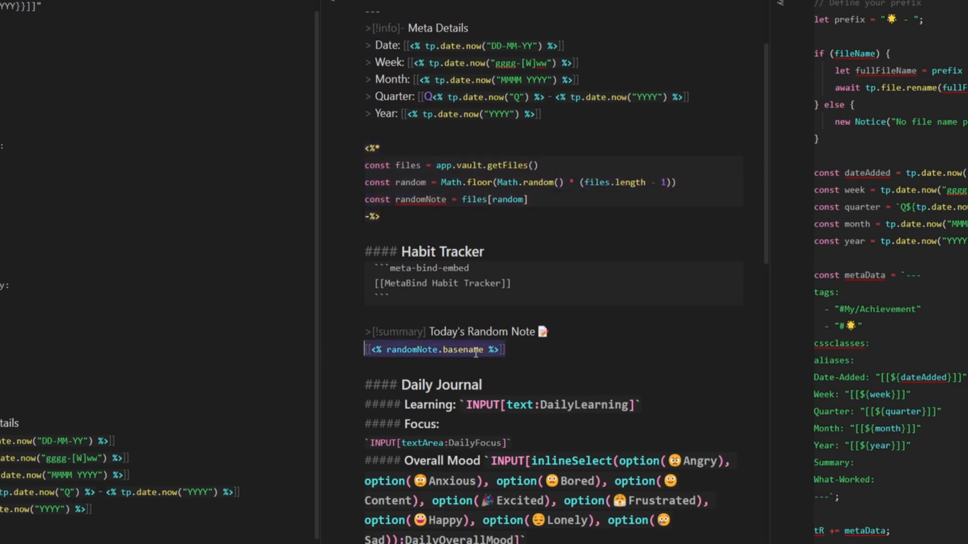
{"action": "key", "text": "ctrl+e"}
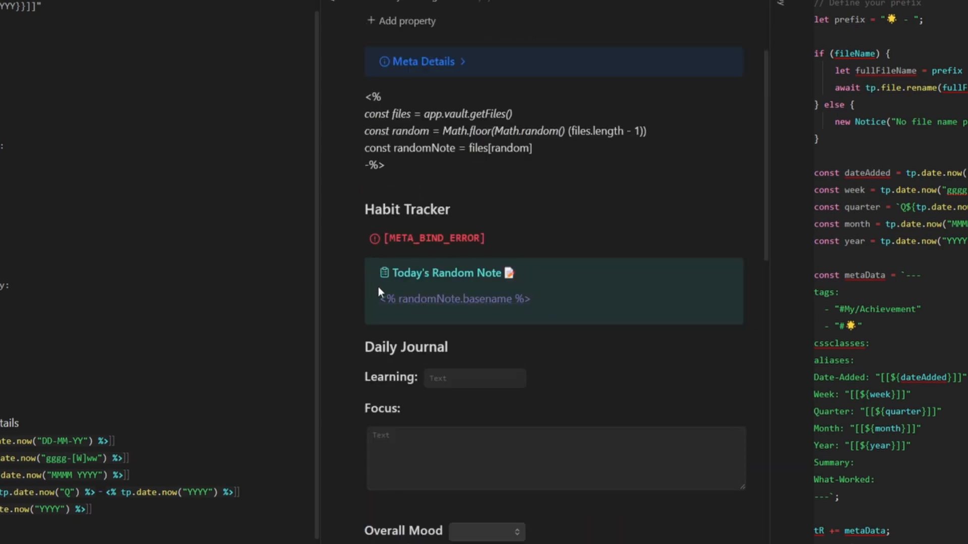
{"action": "mouse_move", "coordinate": [457, 306]}
{"action": "left_click_drag", "start_coordinate": [389, 167], "coordinate": [348, 91]}
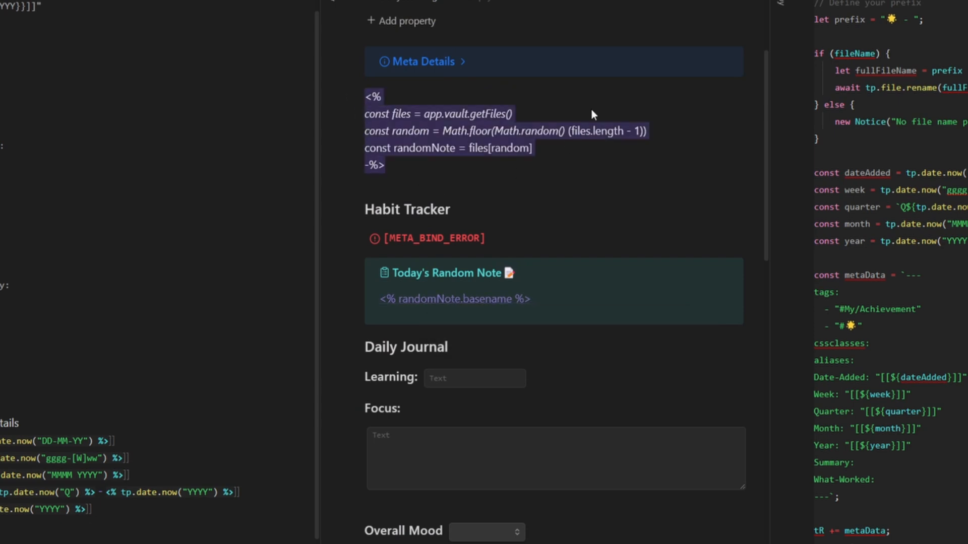
Return Daily Journal Template Copy to editing and copy its random note script below the Meta Details callout in Daily Journal Template
{"action": "key", "text": "ctrl+e"}
{"action": "left_click_drag", "start_coordinate": [426, 220], "coordinate": [363, 159]}
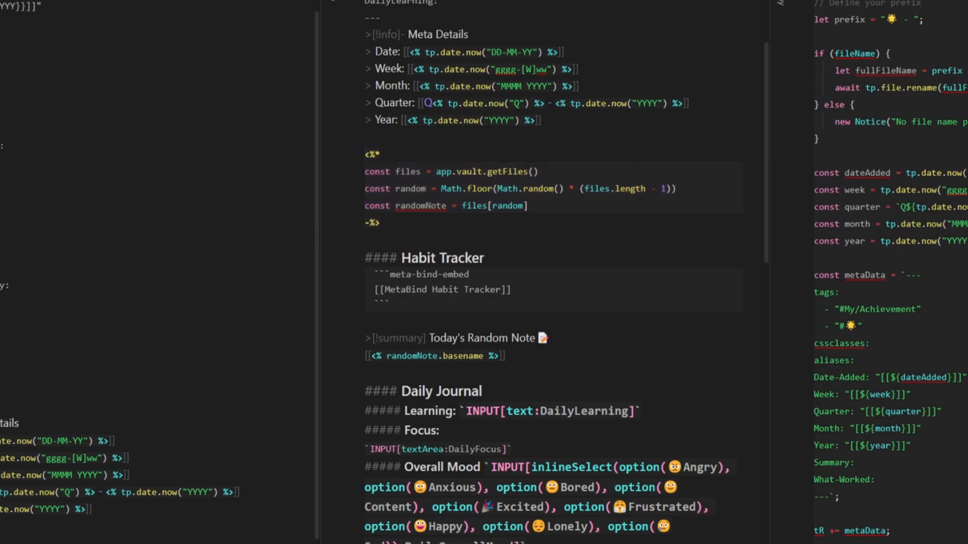
{"action": "scroll", "coordinate": [185, 457], "scroll_direction": "down", "scroll_amount": 3}
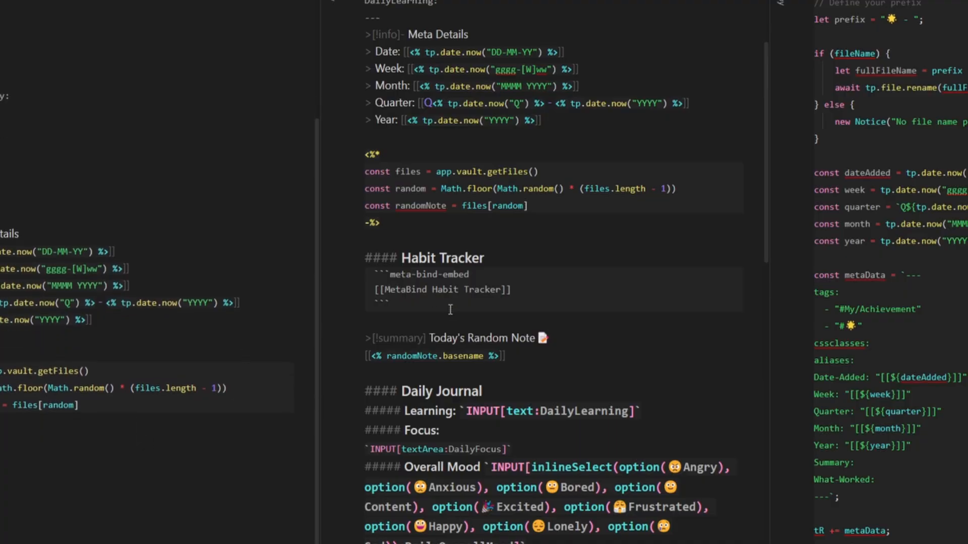
Copy the Habit Tracker heading and its meta-bind-embed block from Daily Journal Template Copy below the random note script in Daily Journal Template
{"action": "left_click", "coordinate": [451, 310]}
{"action": "left_click_drag", "start_coordinate": [504, 295], "coordinate": [383, 289]}
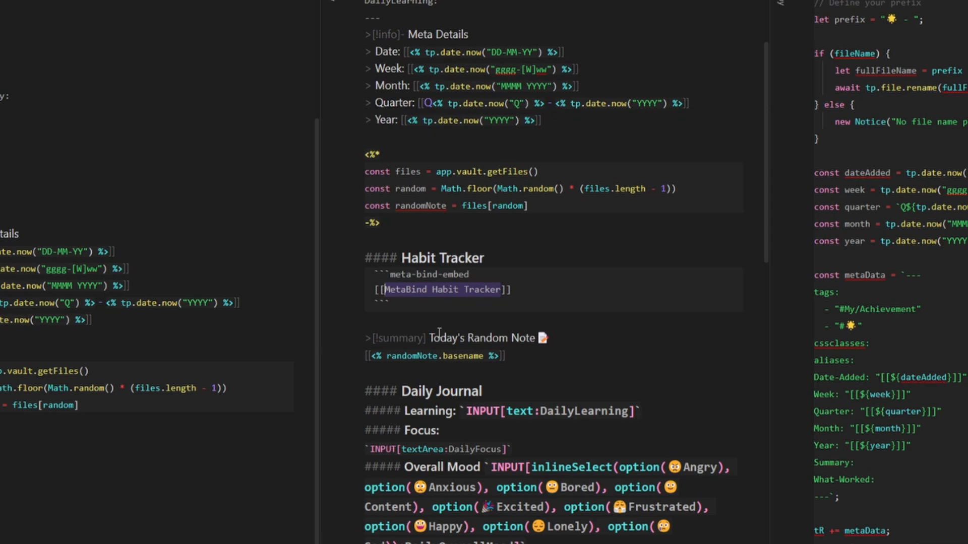
{"action": "left_click", "coordinate": [419, 304]}
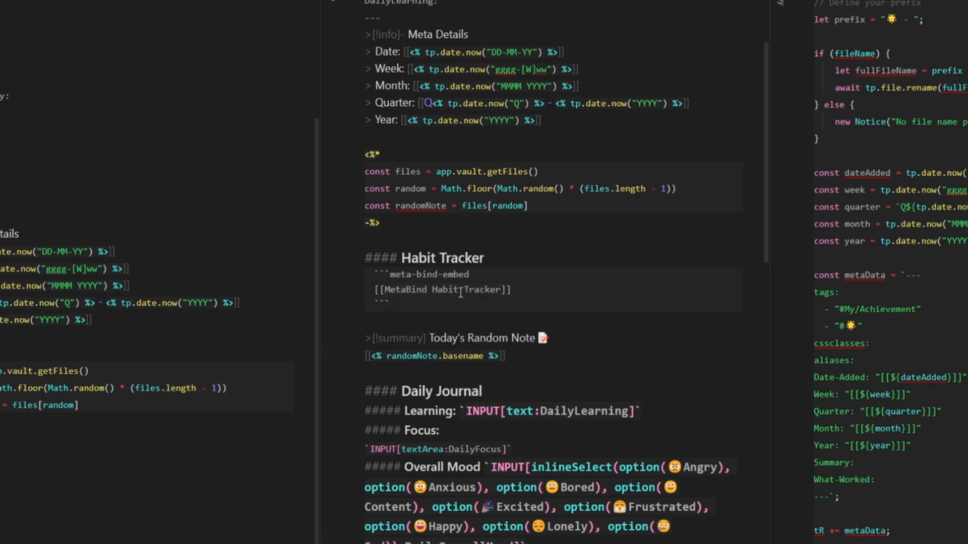
{"action": "left_click_drag", "start_coordinate": [436, 305], "coordinate": [356, 258]}
{"action": "key", "text": "ctrl+c"}
{"action": "left_click", "coordinate": [65, 471]}
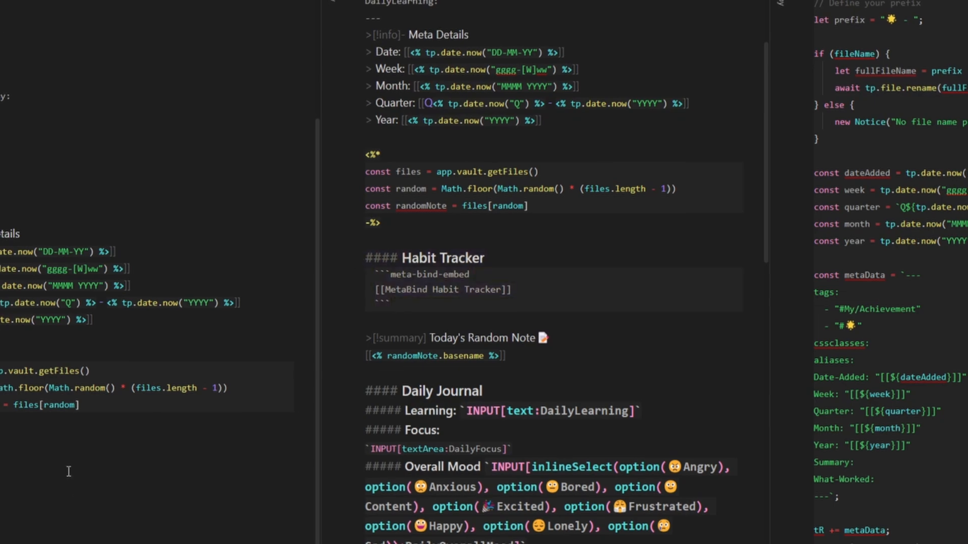
{"action": "key", "text": "ctrl+v"}
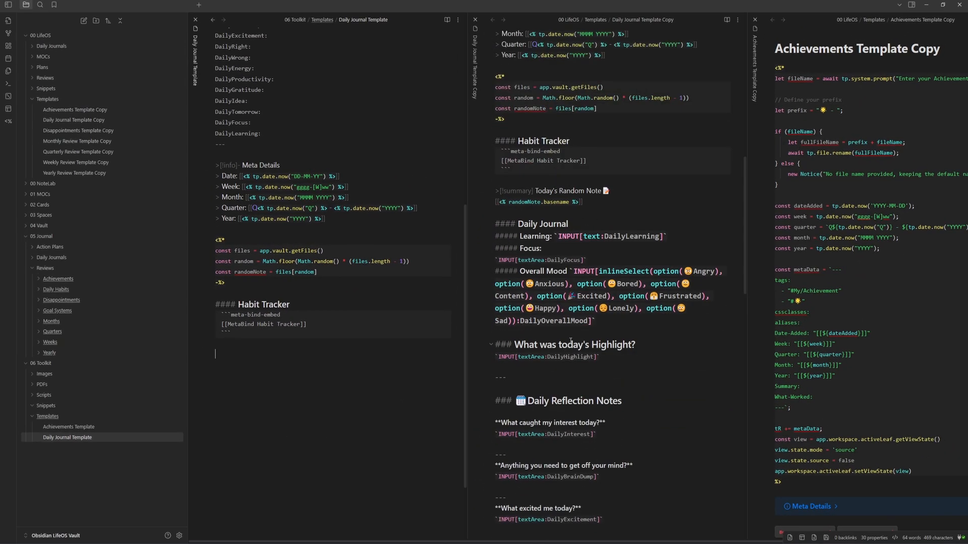
Examine the Daily Journal and Daily Reflection Notes input fields of Daily Journal Template Copy in reading view, including the Overall Mood choices
{"action": "left_click", "coordinate": [556, 224]}
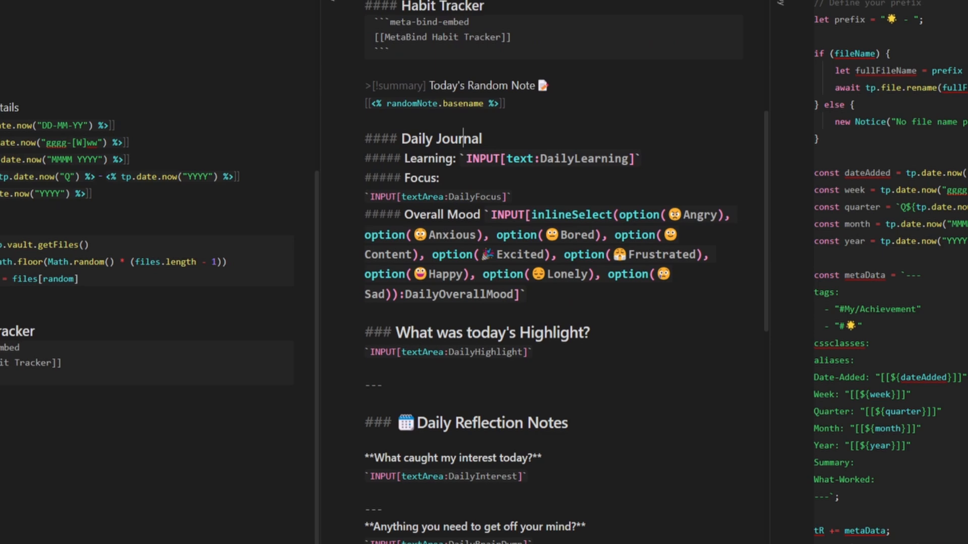
{"action": "key", "text": "ctrl+e"}
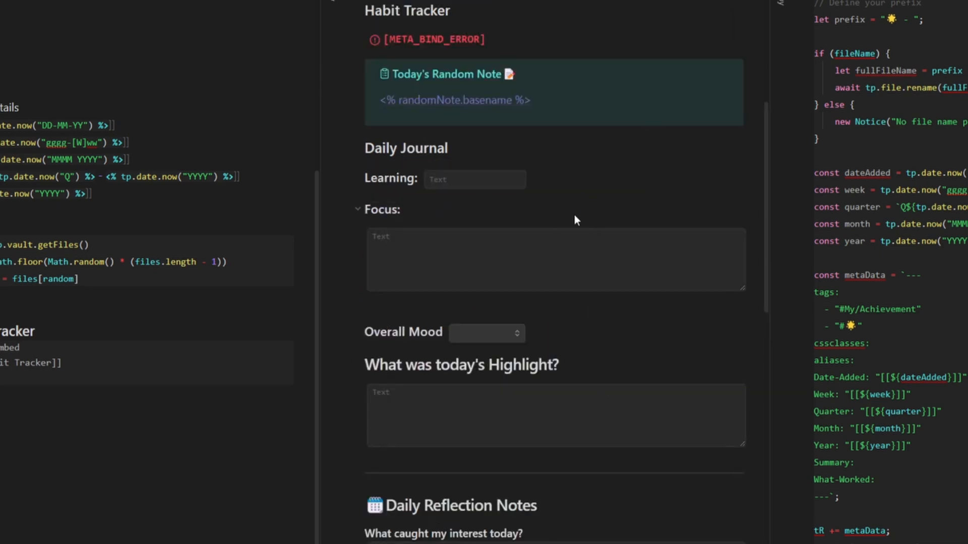
{"action": "scroll", "coordinate": [578, 211], "scroll_direction": "down", "scroll_amount": 3}
{"action": "left_click", "coordinate": [443, 54]}
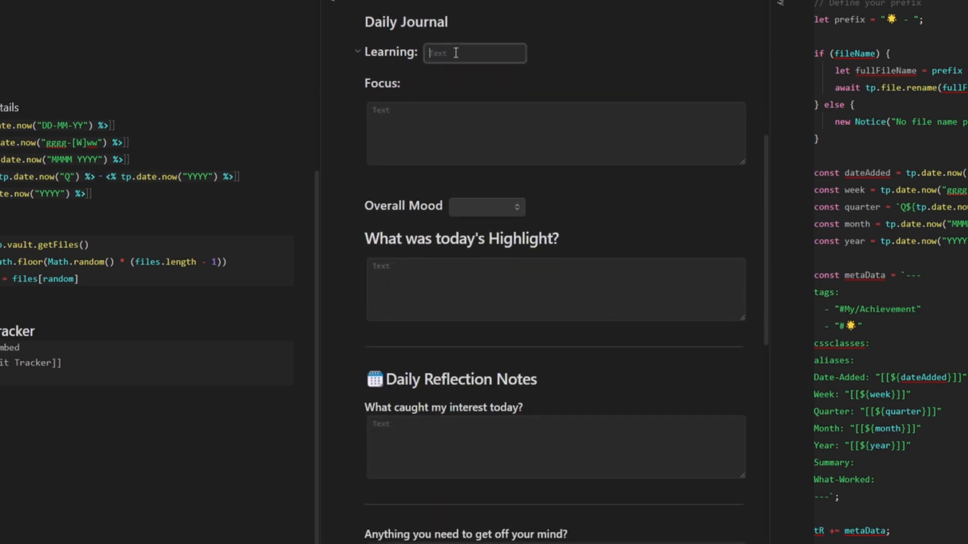
{"action": "key", "text": "Tab"}
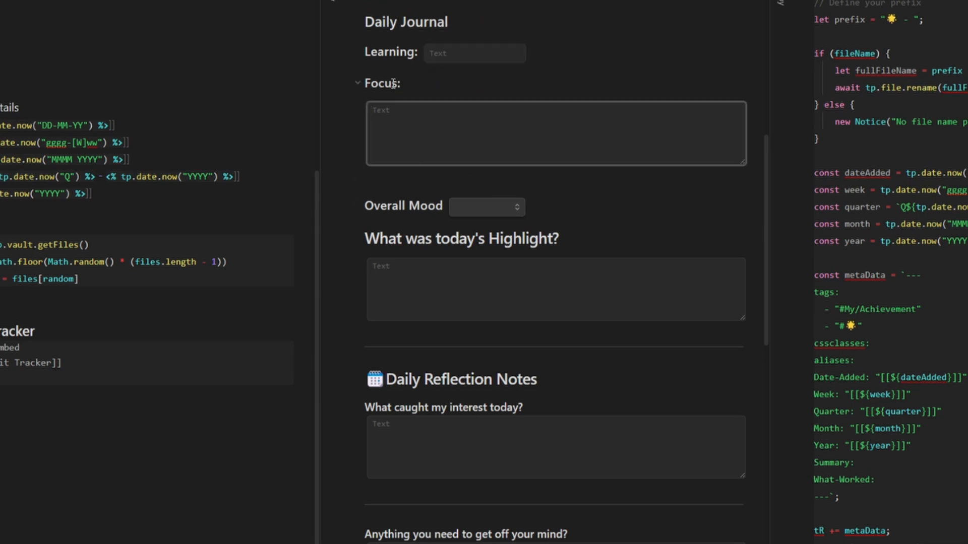
{"action": "left_click", "coordinate": [486, 207]}
{"action": "left_click", "coordinate": [463, 294]}
{"action": "left_click", "coordinate": [500, 283]}
{"action": "left_click", "coordinate": [508, 439]}
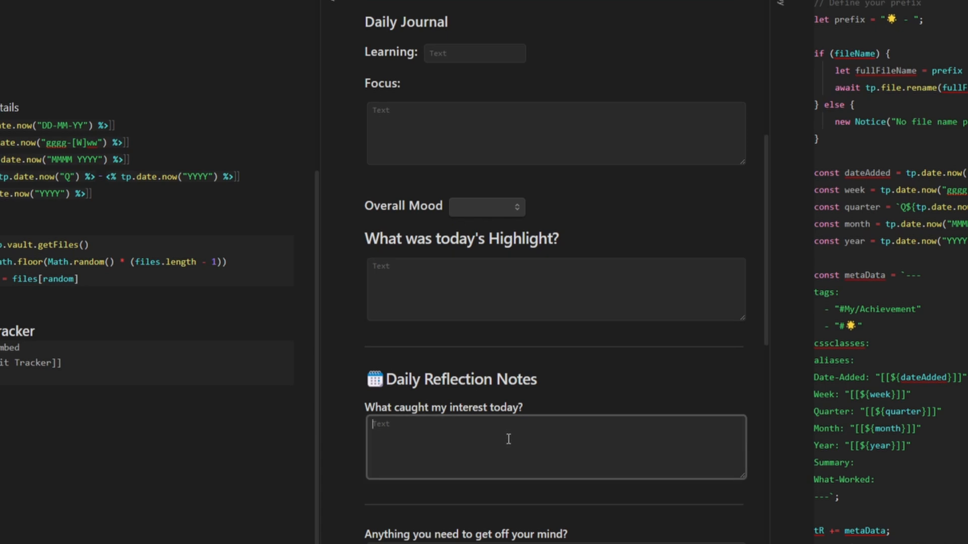
{"action": "left_click", "coordinate": [510, 543]}
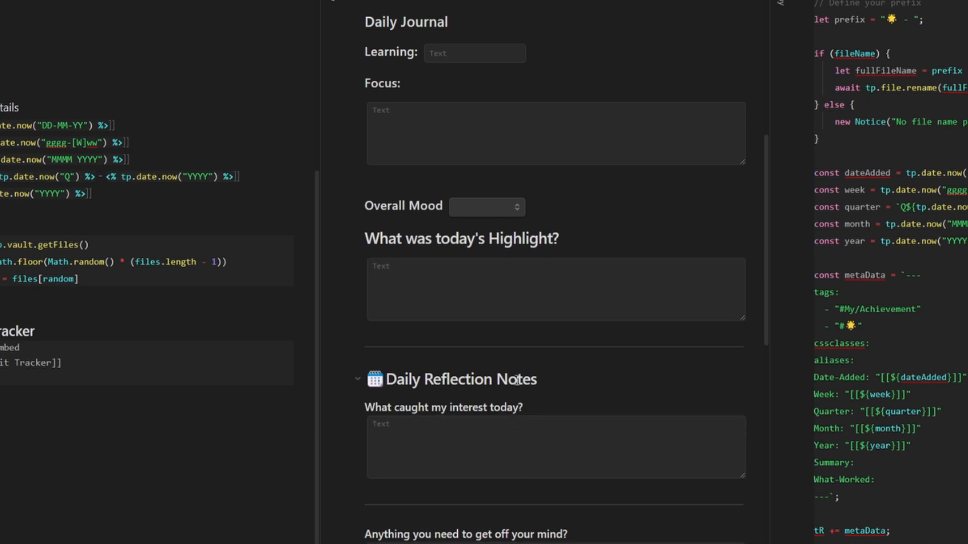
{"action": "scroll", "coordinate": [602, 267], "scroll_direction": "down", "scroll_amount": 5}
{"action": "scroll", "coordinate": [596, 252], "scroll_direction": "down", "scroll_amount": 7}
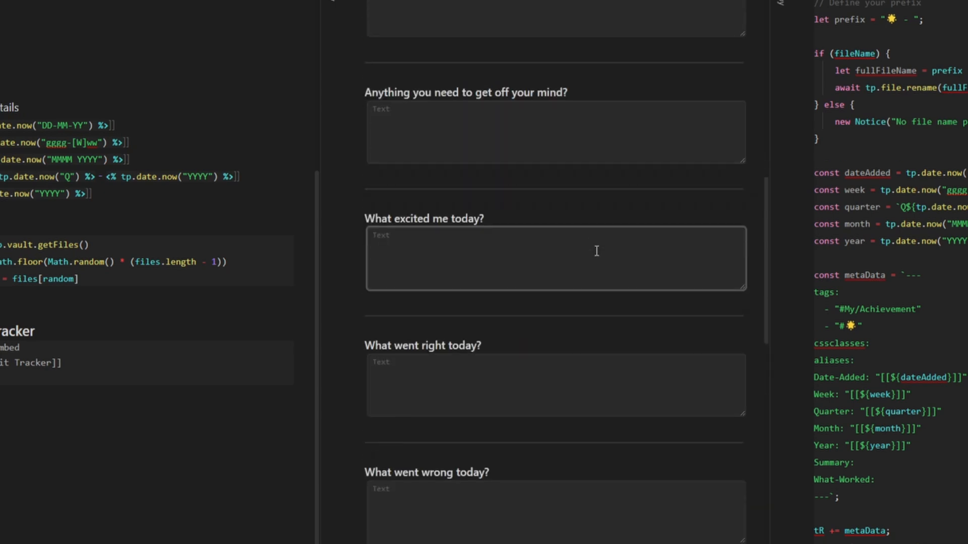
{"action": "scroll", "coordinate": [597, 251], "scroll_direction": "down", "scroll_amount": 6}
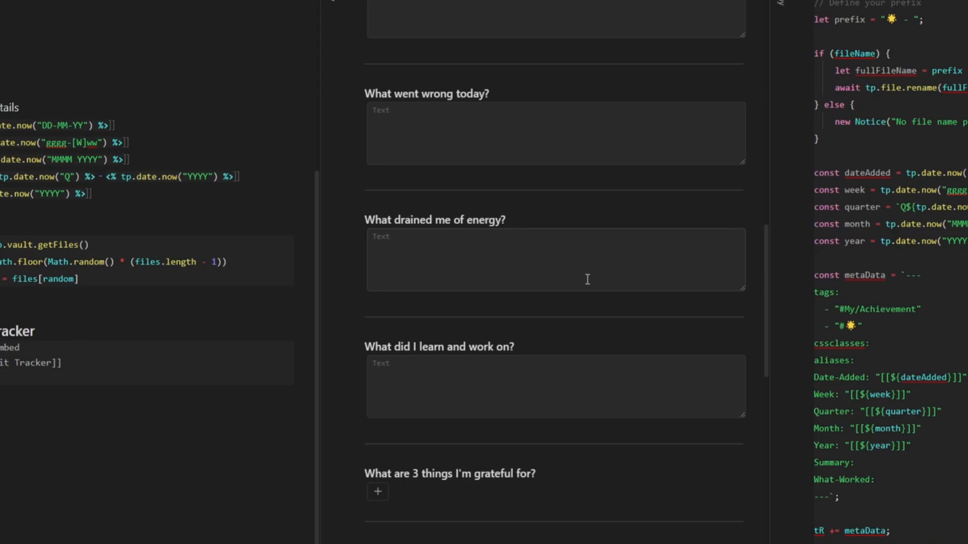
Return Daily Journal Template Copy to editing and copy its Daily Journal section, through the highlight question and divider, below Habit Tracker in Daily Journal Template
{"action": "key", "text": "ctrl+e"}
{"action": "scroll", "coordinate": [580, 328], "scroll_direction": "down", "scroll_amount": 2}
{"action": "scroll", "coordinate": [546, 486], "scroll_direction": "up", "scroll_amount": 14}
{"action": "scroll", "coordinate": [546, 485], "scroll_direction": "up", "scroll_amount": 8}
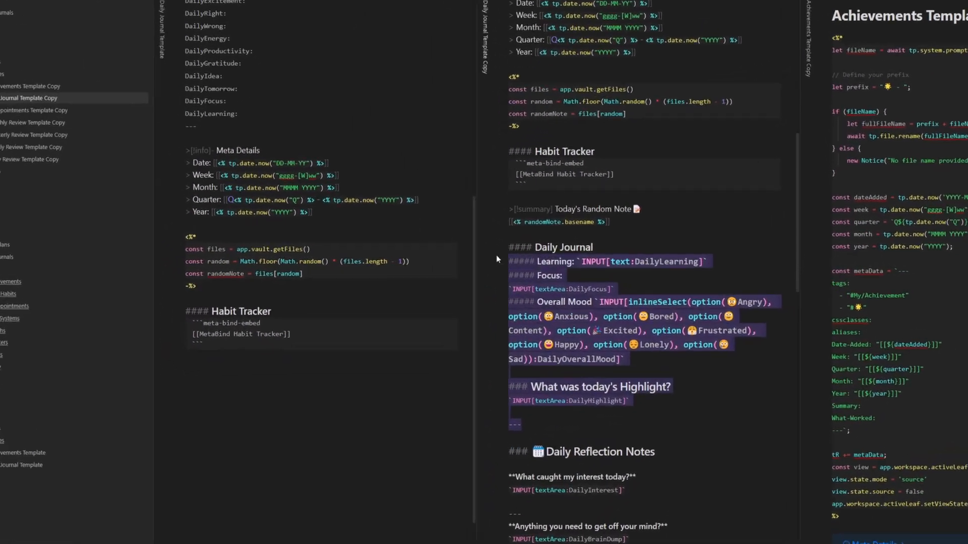
{"action": "scroll", "coordinate": [272, 456], "scroll_direction": "down", "scroll_amount": 6}
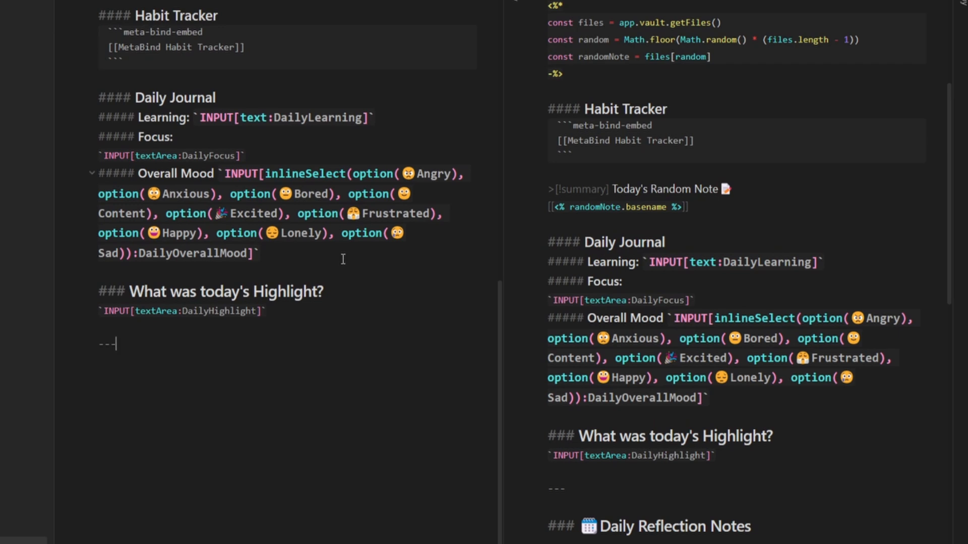
Examine the text, textArea and inlineSelect input types in Daily Journal Template, previewing the Overall Mood options in reading view before returning to editing
{"action": "double_click", "coordinate": [116, 155]}
{"action": "double_click", "coordinate": [209, 115]}
{"action": "double_click", "coordinate": [255, 117]}
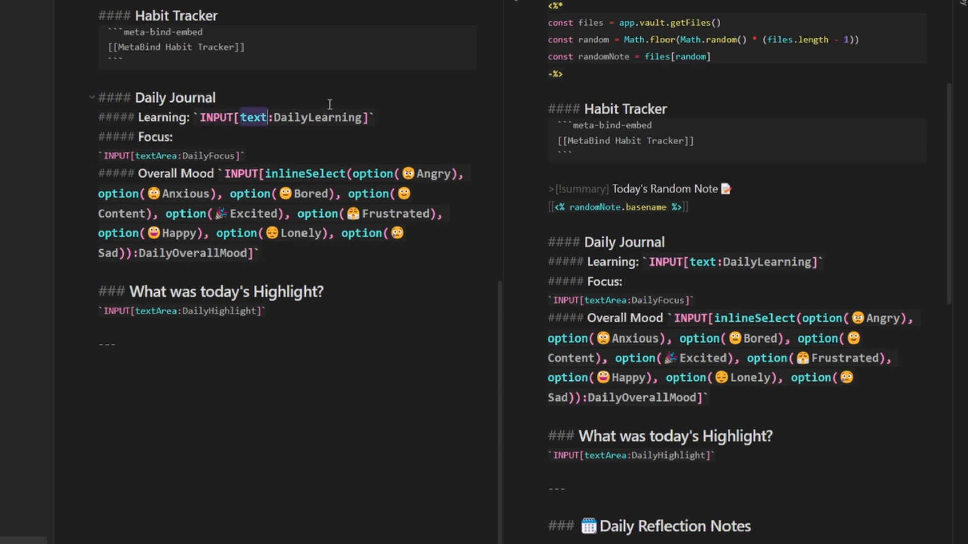
{"action": "double_click", "coordinate": [156, 156]}
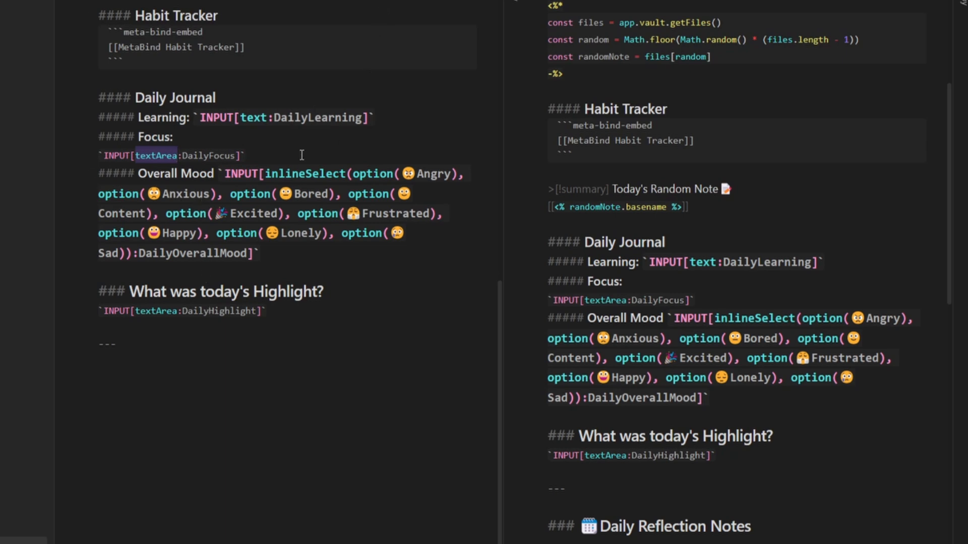
{"action": "double_click", "coordinate": [290, 175]}
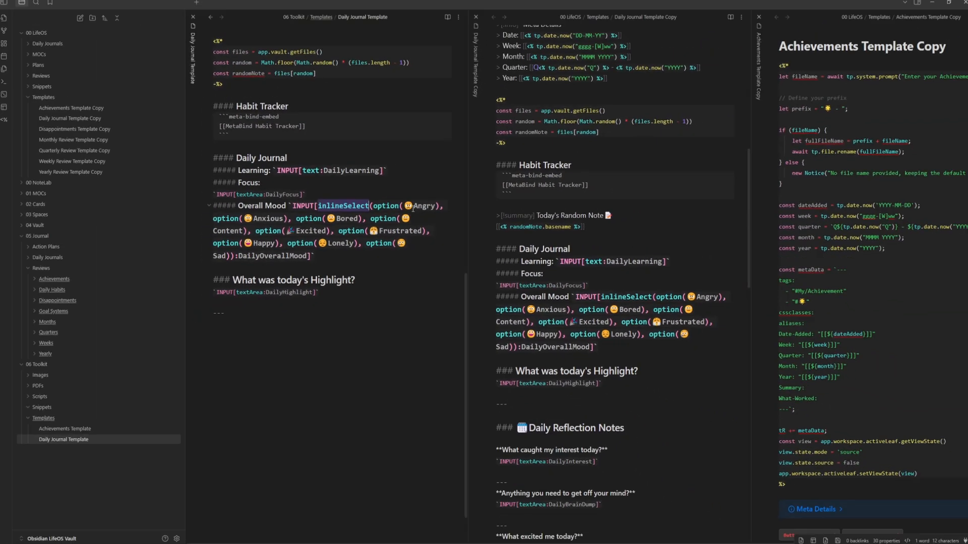
{"action": "left_click", "coordinate": [446, 20]}
{"action": "left_click", "coordinate": [291, 258]}
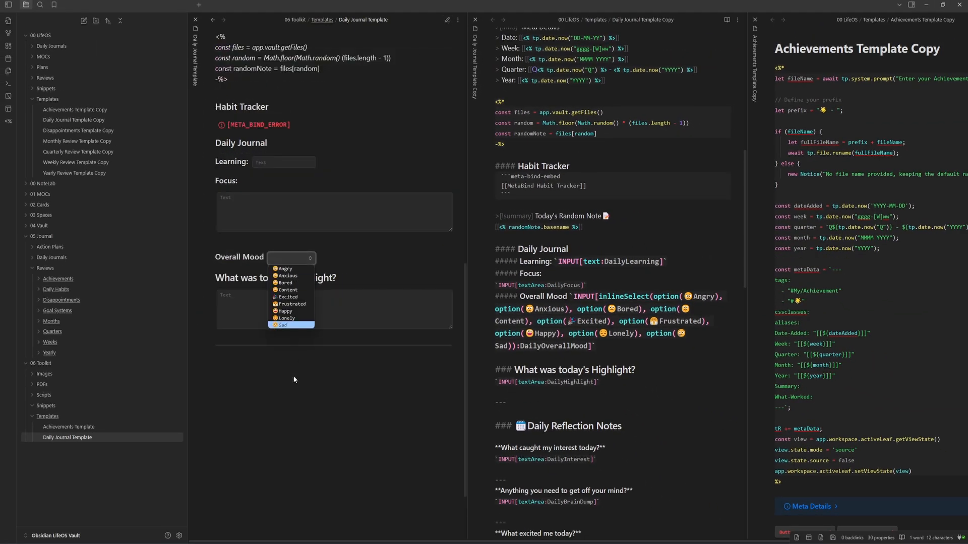
{"action": "key", "text": "ctrl+e"}
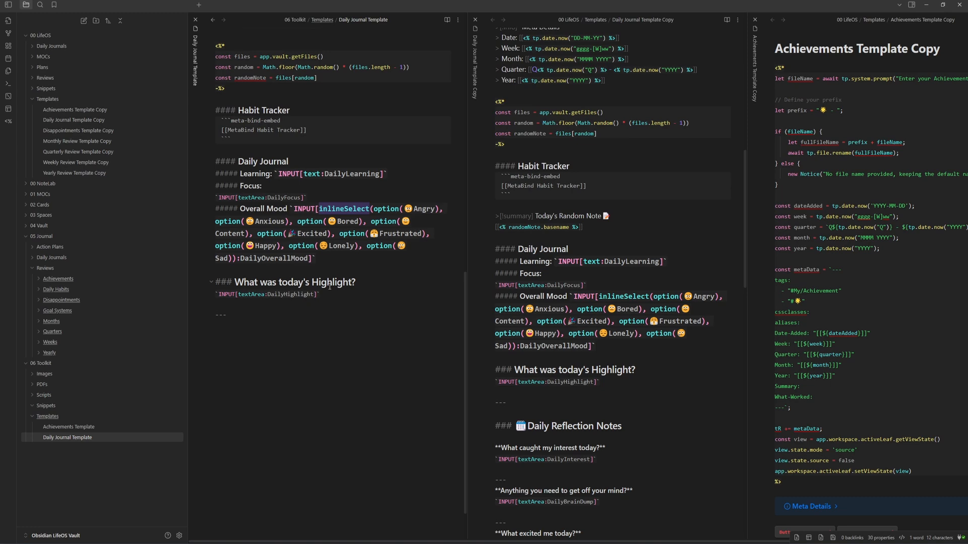
Open the Meta Bind Playground from the Meta Bind plugin settings and examine its input field examples, including the inlineSelect options
{"action": "left_click", "coordinate": [179, 537]}
{"action": "left_click", "coordinate": [303, 353]}
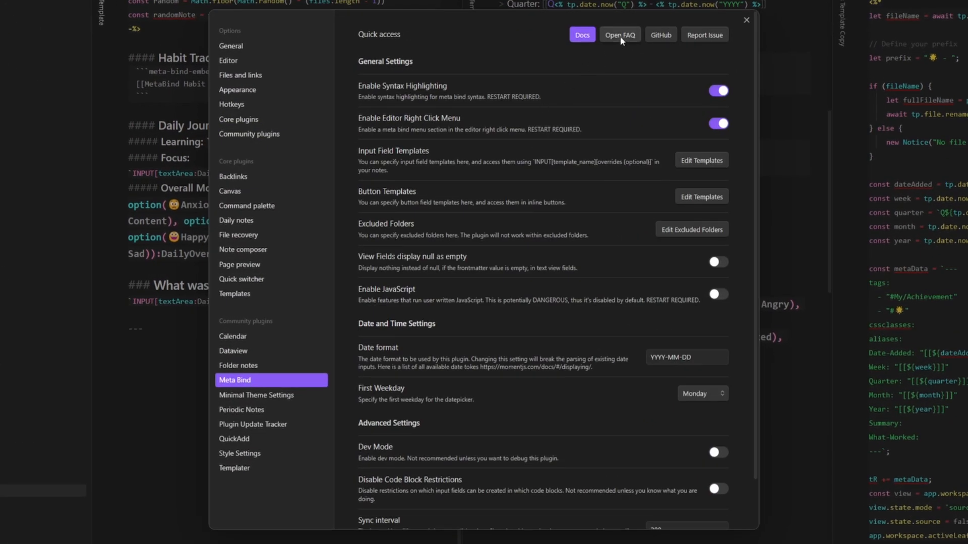
{"action": "left_click", "coordinate": [747, 20]}
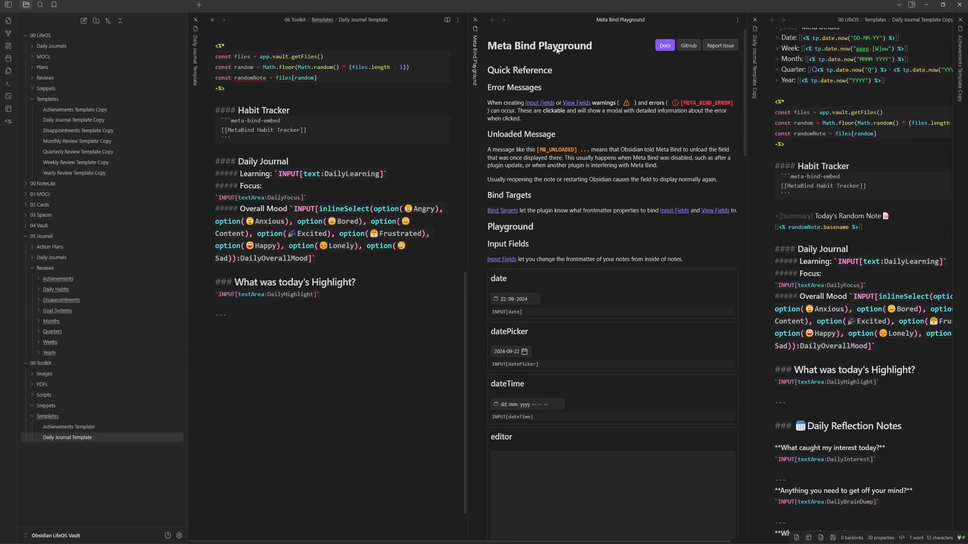
{"action": "scroll", "coordinate": [537, 256], "scroll_direction": "down", "scroll_amount": 8}
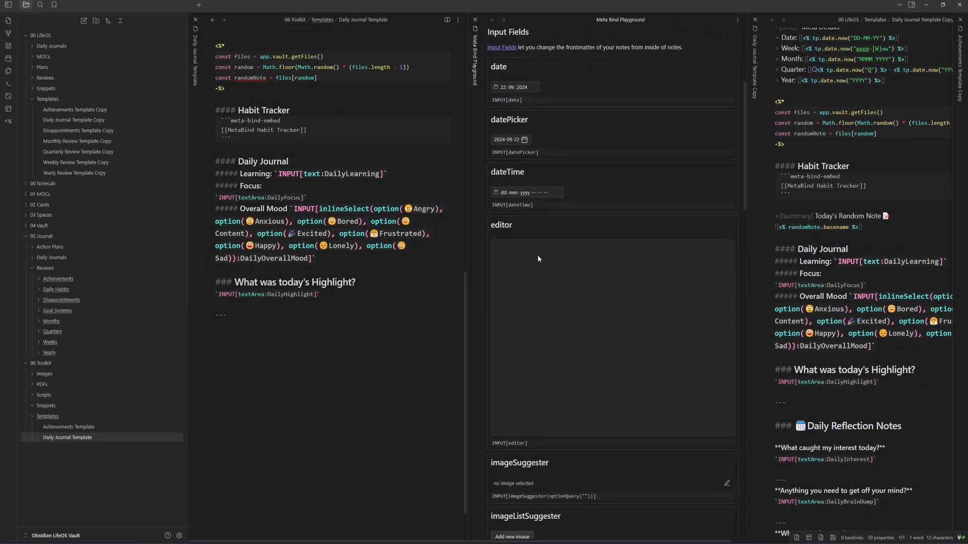
{"action": "scroll", "coordinate": [538, 256], "scroll_direction": "down", "scroll_amount": 6}
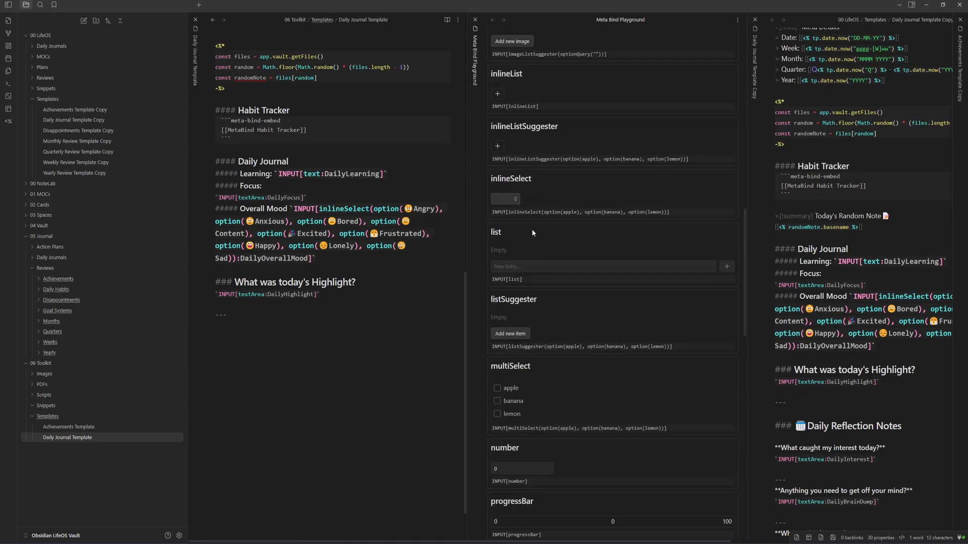
{"action": "left_click", "coordinate": [514, 202]}
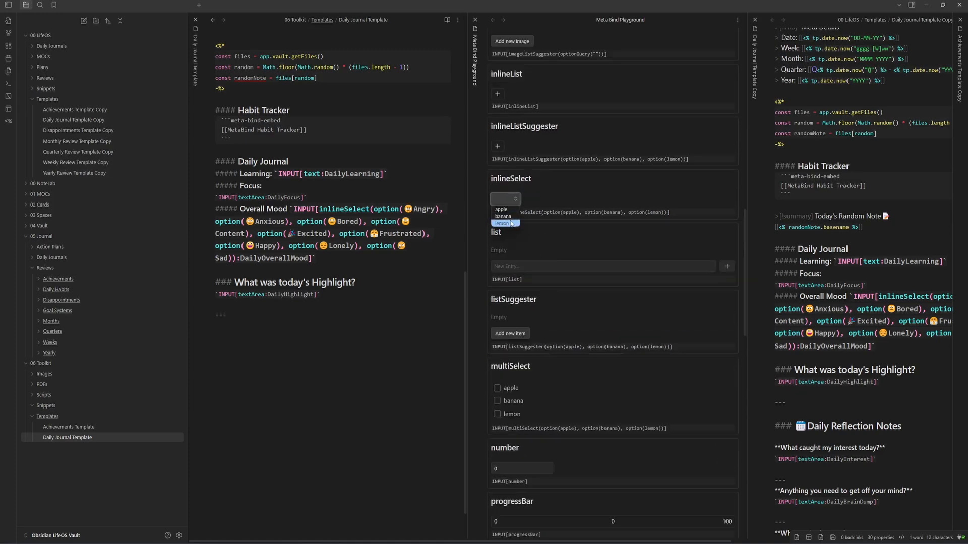
Read the Inline Select page of the Meta Bind Docs in the browser, and close both the browser and the Meta Bind Playground
{"action": "left_click", "coordinate": [562, 212]}
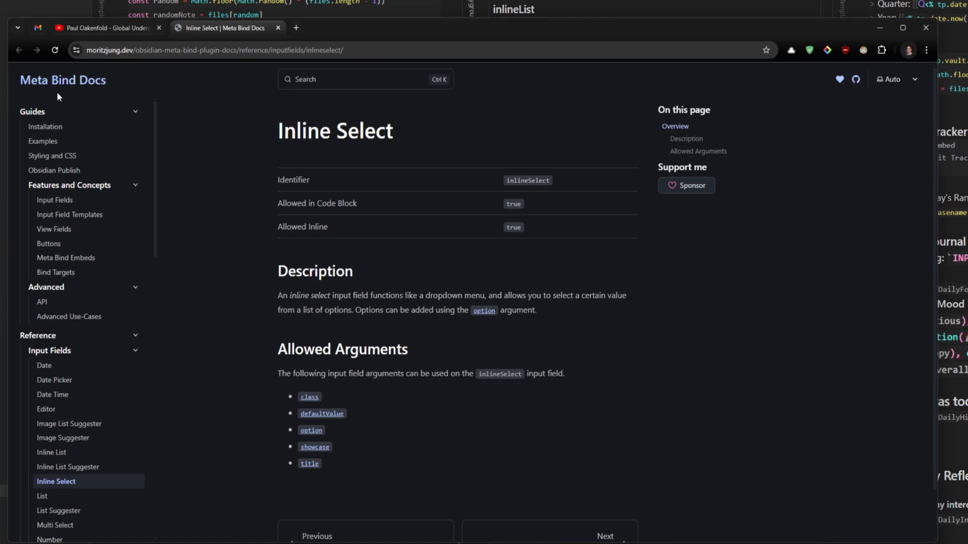
{"action": "scroll", "coordinate": [291, 452], "scroll_direction": "down", "scroll_amount": 1}
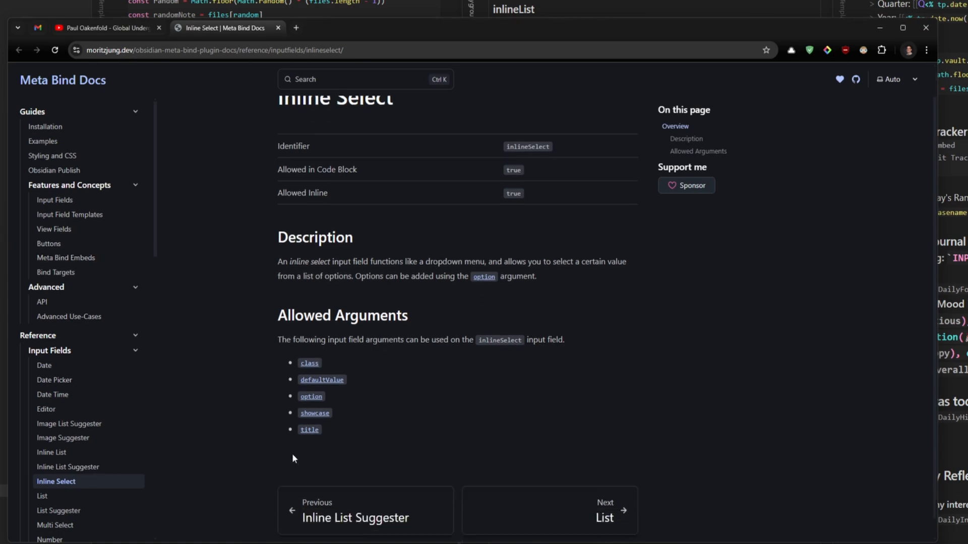
{"action": "scroll", "coordinate": [635, 187], "scroll_direction": "up", "scroll_amount": 1}
{"action": "left_click", "coordinate": [926, 28]}
{"action": "scroll", "coordinate": [617, 324], "scroll_direction": "up", "scroll_amount": 1}
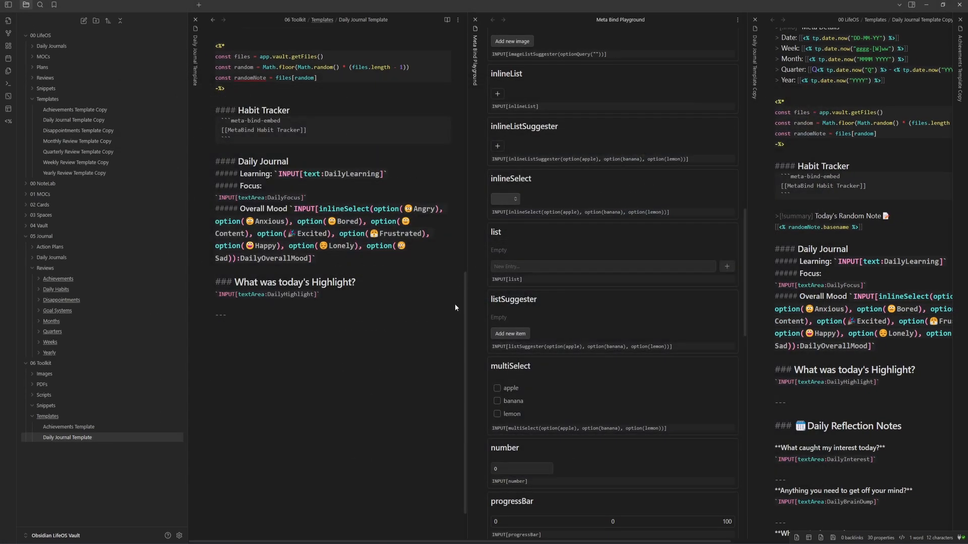
{"action": "scroll", "coordinate": [564, 316], "scroll_direction": "up", "scroll_amount": 10}
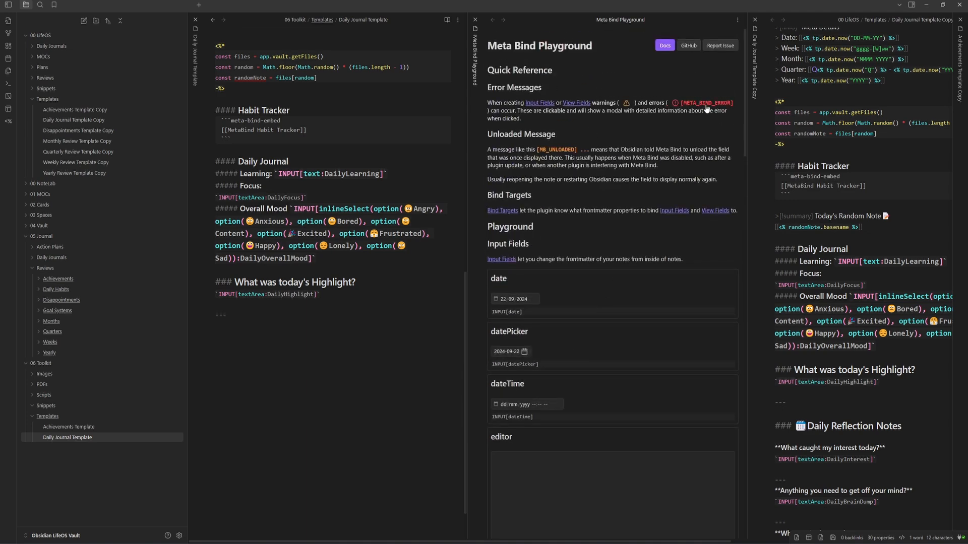
{"action": "left_click", "coordinate": [475, 20]}
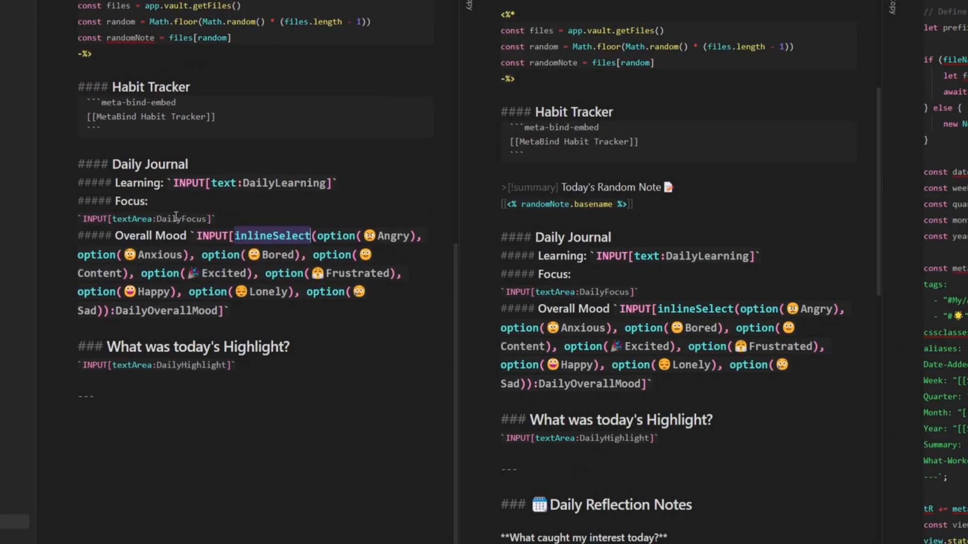
Compare the DailyFocus and DailyOverallMood bind targets in the Daily Journal inputs with the matching properties at the start of Daily Journal Template
{"action": "double_click", "coordinate": [126, 218]}
{"action": "double_click", "coordinate": [180, 219]}
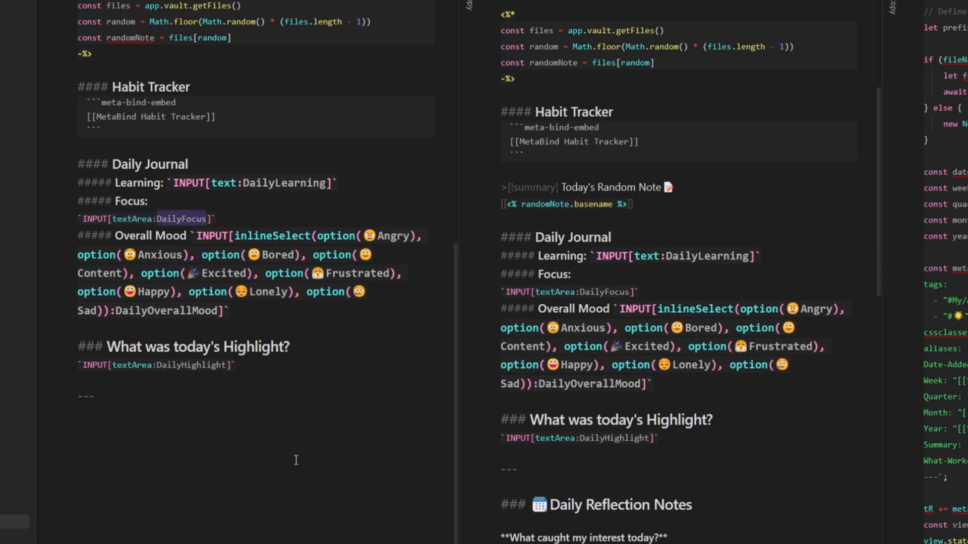
{"action": "scroll", "coordinate": [269, 421], "scroll_direction": "up", "scroll_amount": 8}
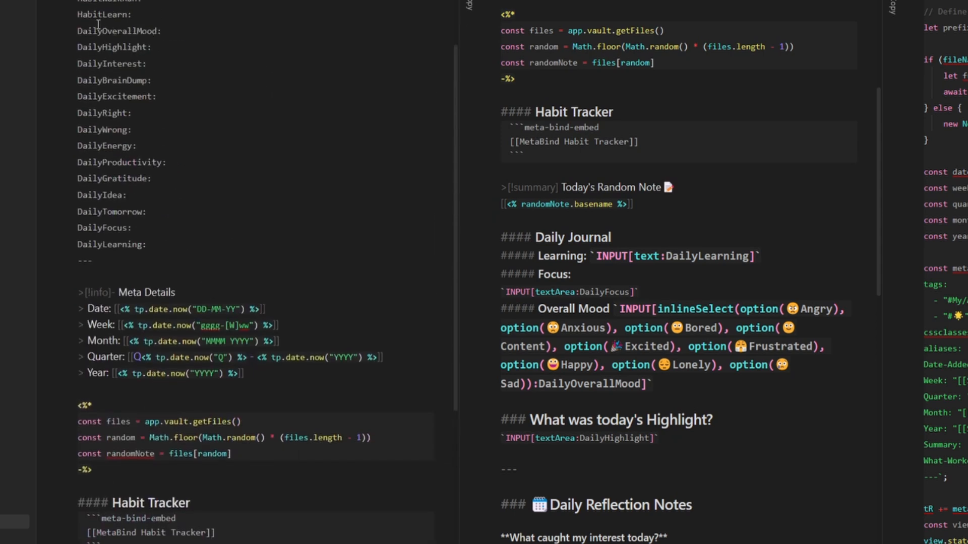
{"action": "scroll", "coordinate": [243, 41], "scroll_direction": "up", "scroll_amount": 1}
{"action": "double_click", "coordinate": [123, 288]}
{"action": "scroll", "coordinate": [240, 354], "scroll_direction": "down", "scroll_amount": 6}
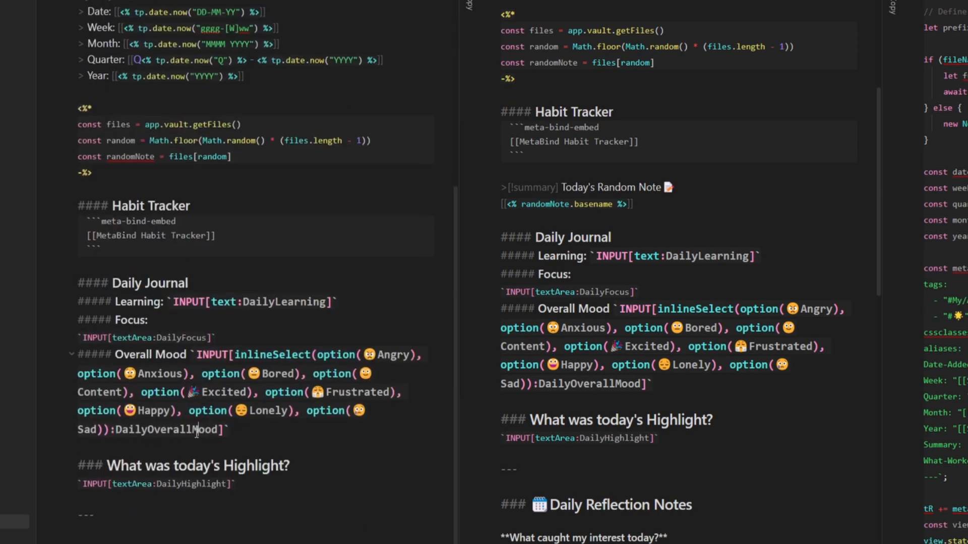
{"action": "double_click", "coordinate": [196, 429]}
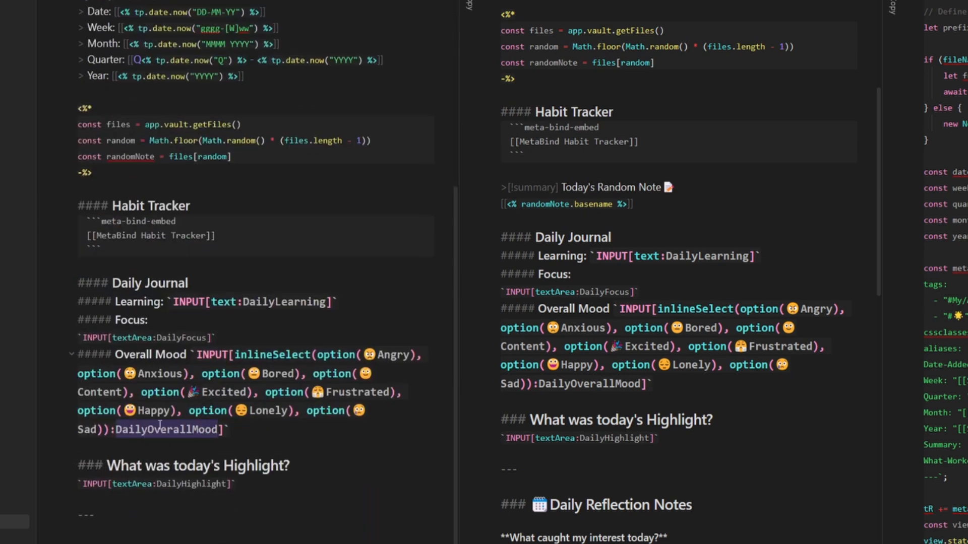
{"action": "scroll", "coordinate": [147, 435], "scroll_direction": "up", "scroll_amount": 6}
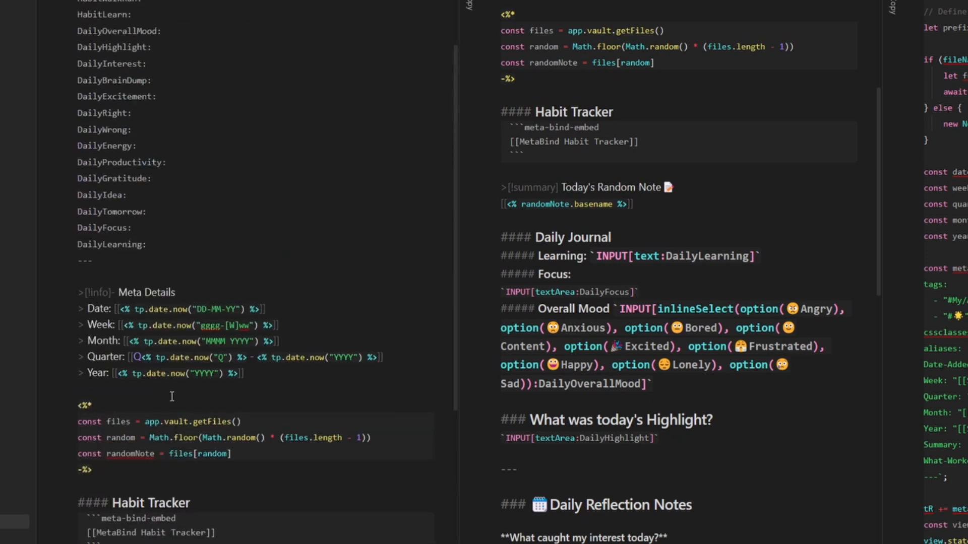
{"action": "double_click", "coordinate": [107, 91]}
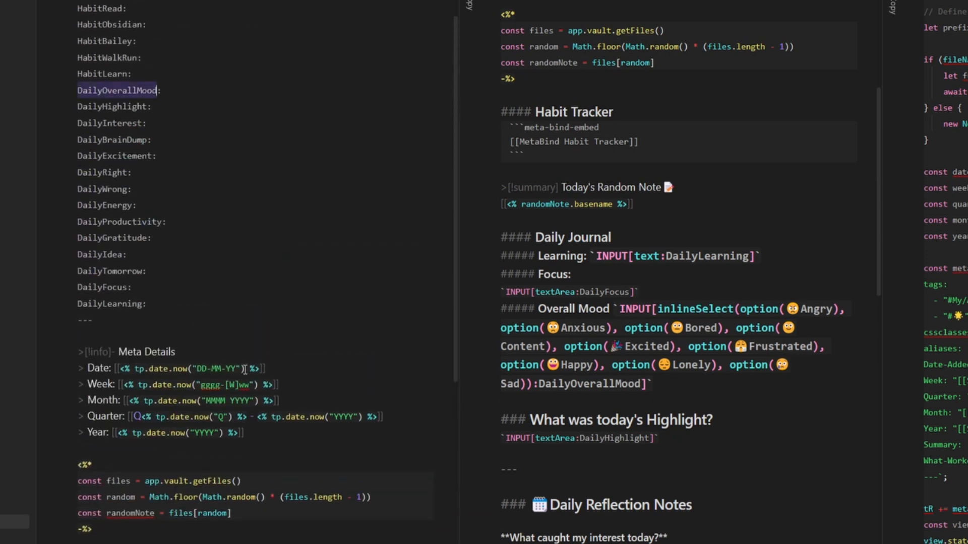
Copy the Daily Reflection Notes section with its questions and inputs from Daily Journal Template Copy to the end of Daily Journal Template
{"action": "scroll", "coordinate": [245, 369], "scroll_direction": "down", "scroll_amount": 3}
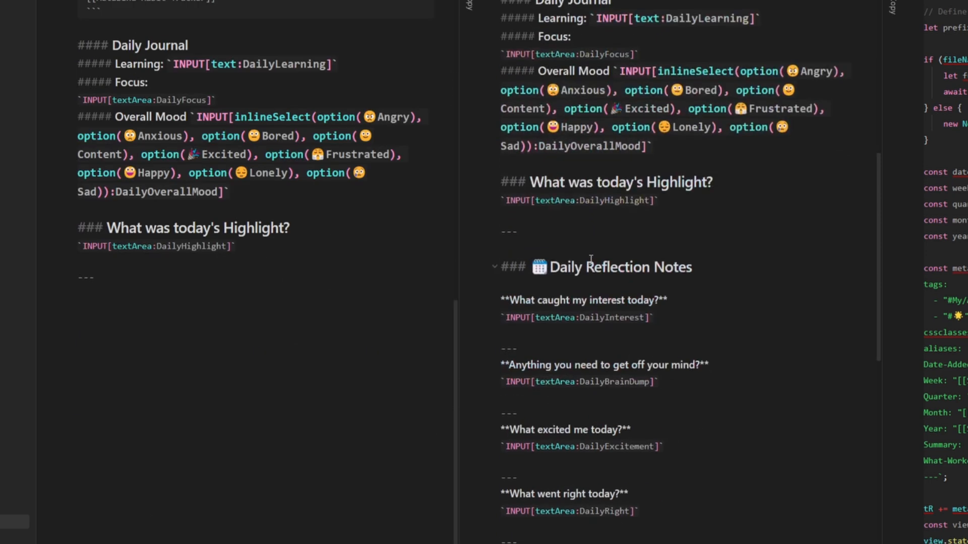
{"action": "scroll", "coordinate": [595, 232], "scroll_direction": "down", "scroll_amount": 2}
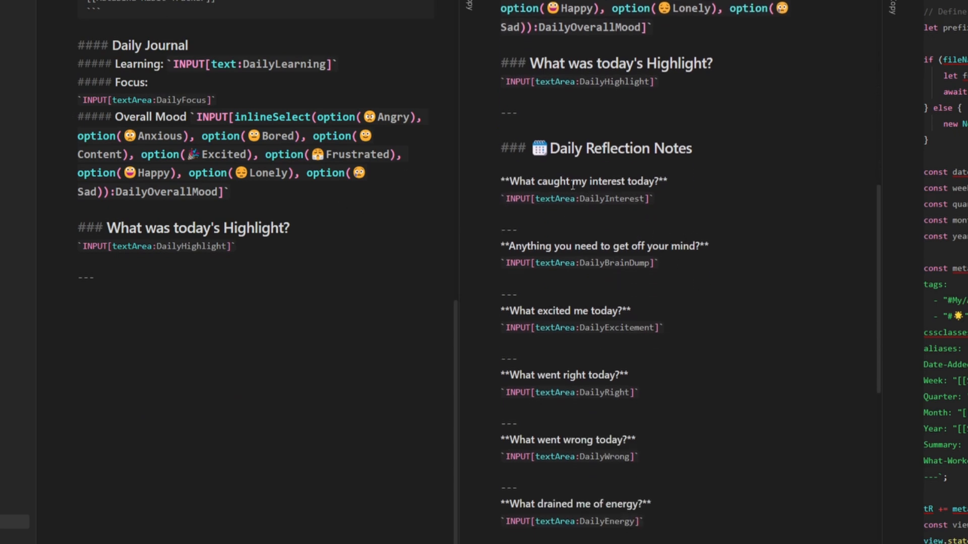
{"action": "left_click_drag", "start_coordinate": [504, 148], "coordinate": [648, 415]}
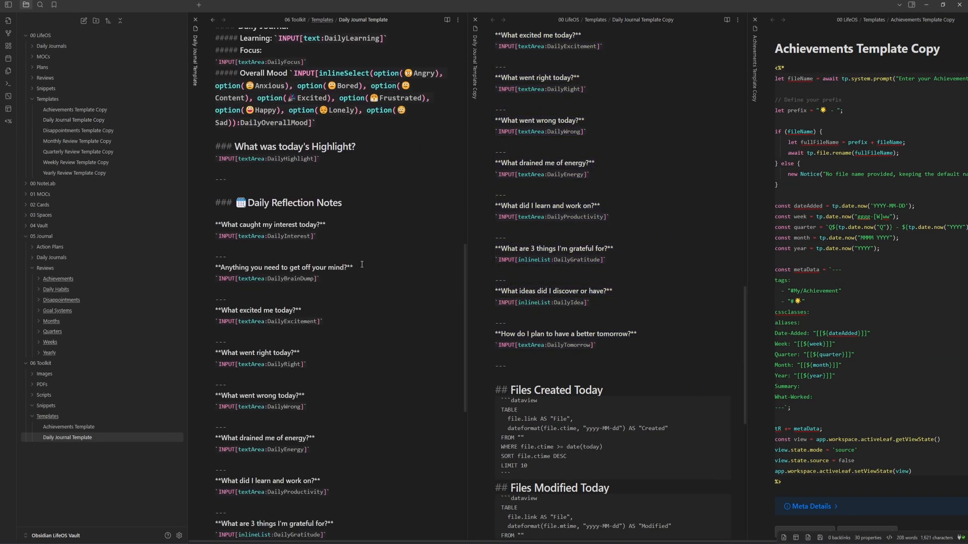
{"action": "scroll", "coordinate": [302, 263], "scroll_direction": "down", "scroll_amount": 3}
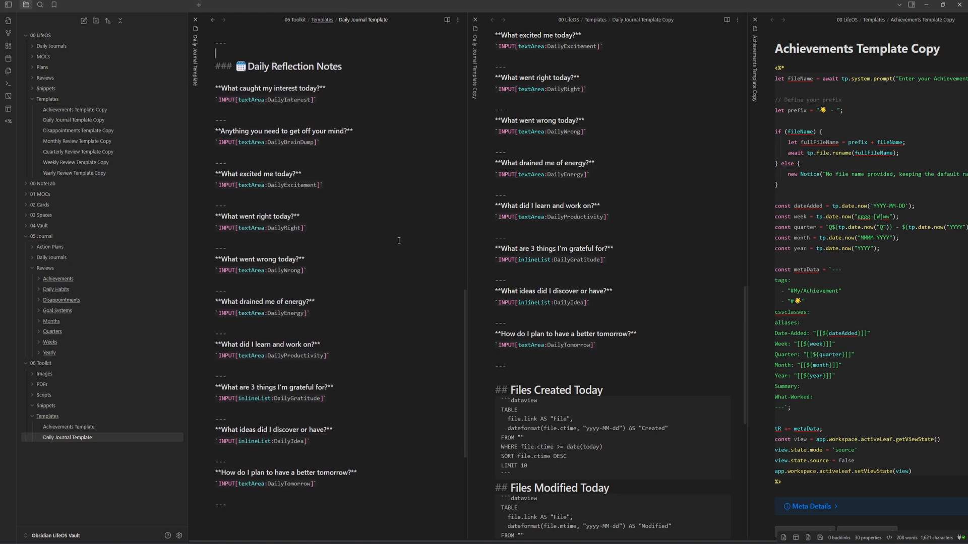
Append the Files Created Today and Files Modified Today dataview queries from Daily Journal Template Copy to Daily Journal Template
{"action": "scroll", "coordinate": [571, 315], "scroll_direction": "down", "scroll_amount": 5}
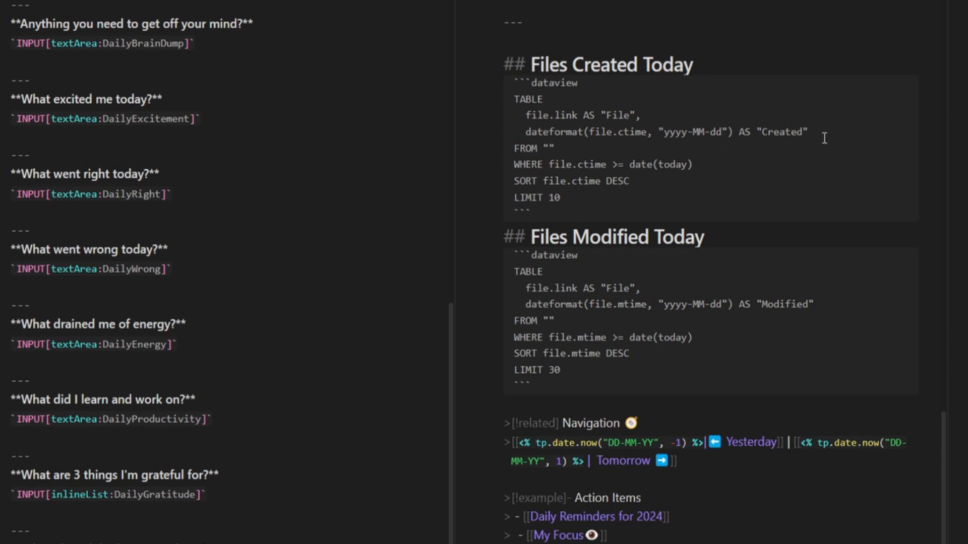
{"action": "double_click", "coordinate": [554, 148]}
{"action": "left_click_drag", "start_coordinate": [569, 197], "coordinate": [550, 197]}
{"action": "left_click", "coordinate": [581, 204]}
{"action": "left_click_drag", "start_coordinate": [561, 373], "coordinate": [461, 65]}
{"action": "key", "text": "ctrl+c"}
{"action": "left_click", "coordinate": [693, 382]}
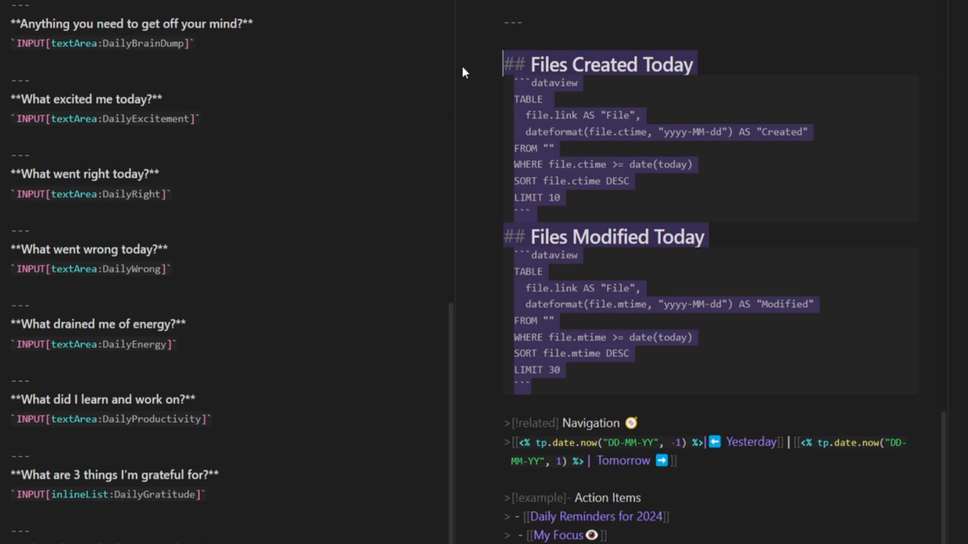
{"action": "scroll", "coordinate": [256, 419], "scroll_direction": "down", "scroll_amount": 5}
{"action": "left_click", "coordinate": [256, 420]}
{"action": "key", "text": "ctrl+v"}
{"action": "scroll", "coordinate": [255, 411], "scroll_direction": "down", "scroll_amount": 5}
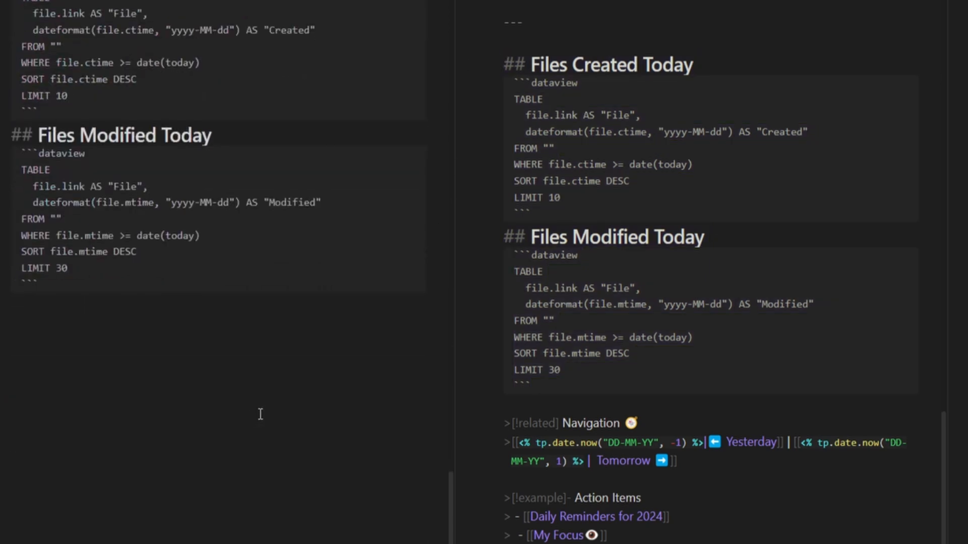
Preview the Navigation callout of Daily Journal Template Copy in reading view, and add its Yesterday and Tomorrow links below Files Modified Today in Daily Journal Template
{"action": "scroll", "coordinate": [699, 277], "scroll_direction": "down", "scroll_amount": 5}
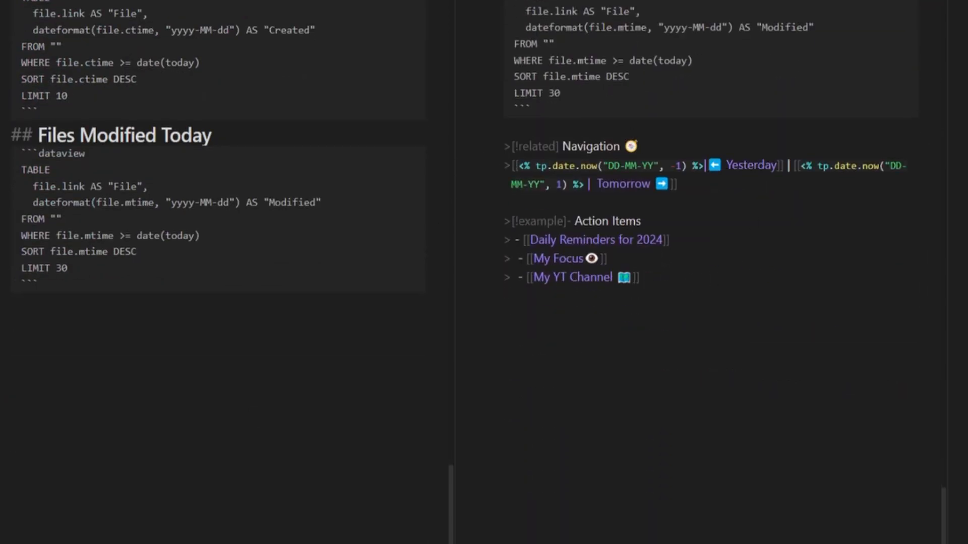
{"action": "left_click", "coordinate": [905, 1]}
{"action": "scroll", "coordinate": [643, 257], "scroll_direction": "down", "scroll_amount": 10}
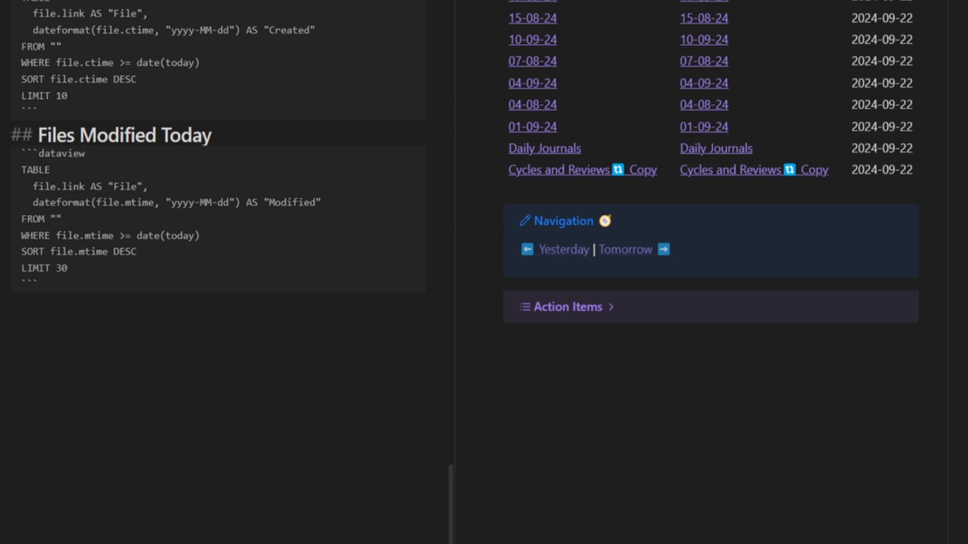
{"action": "key", "text": "ctrl+e"}
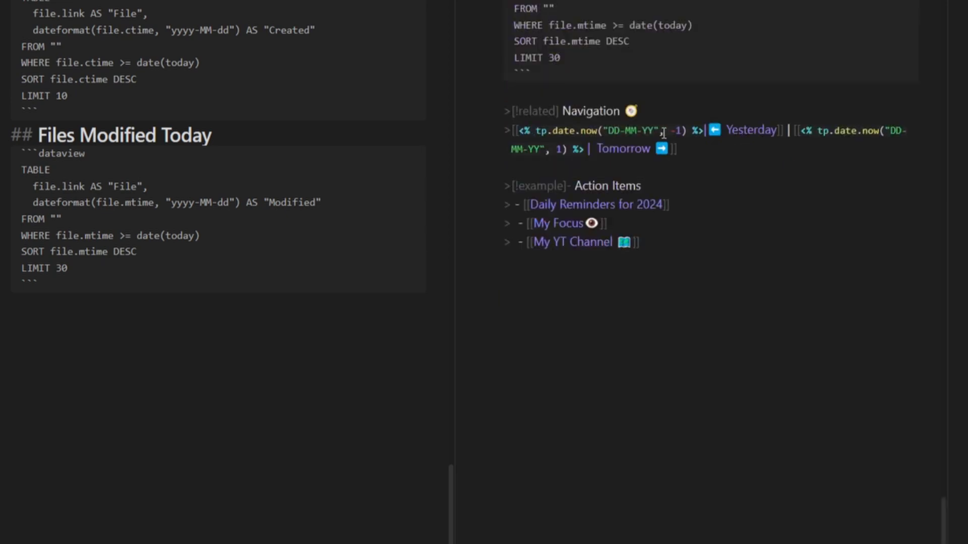
{"action": "left_click_drag", "start_coordinate": [609, 131], "coordinate": [654, 131]}
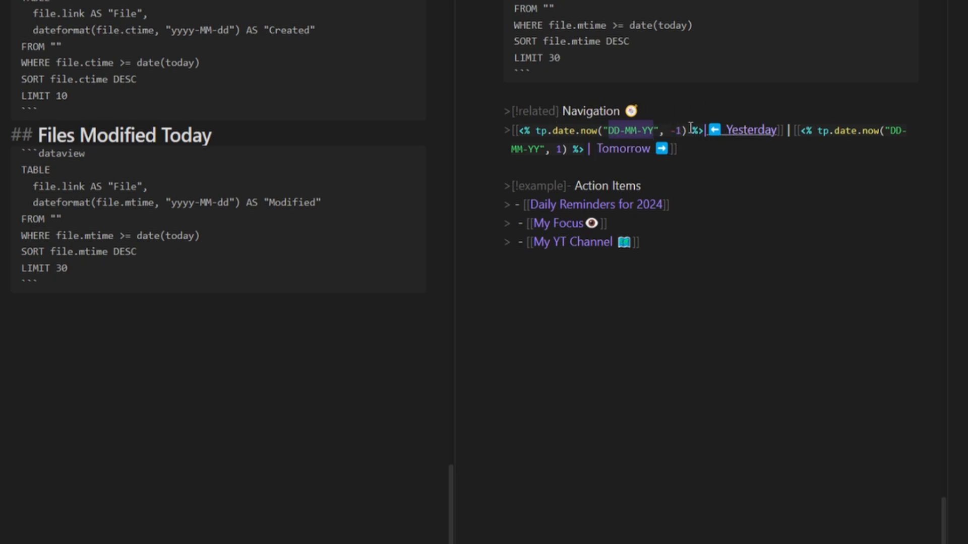
{"action": "left_click_drag", "start_coordinate": [679, 150], "coordinate": [498, 116]}
{"action": "left_click", "coordinate": [289, 345]}
{"action": "type", "text": ">[!related] Navigation 🧭 >[[<% tp.date.now(\"DD-MM-YY\", -1) %>|⬅ Yesterday]] | [[<% tp.date.now(\"DD-MM-YY\", 1) %>| Tomorrow ➡]]"}
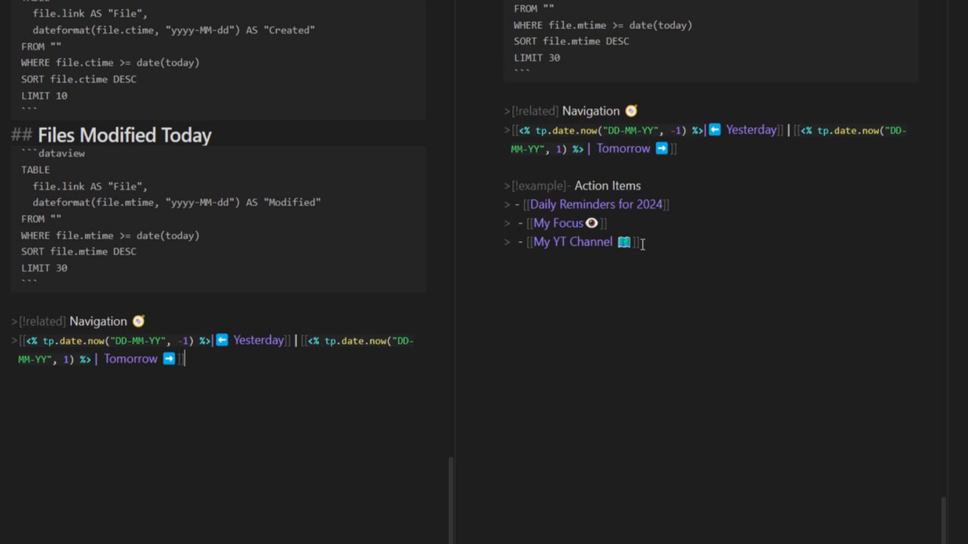
Add the Action Items callout with its three note links from Daily Journal Template Copy below the Navigation callout
{"action": "left_click_drag", "start_coordinate": [654, 253], "coordinate": [491, 186]}
{"action": "left_click", "coordinate": [192, 467]}
{"action": "type", "text": ">[!example]- Action Items > - [[Daily Reminders for 2024]] > - [[My Focus👁]] > - [[My YT Channel 📖]]"}
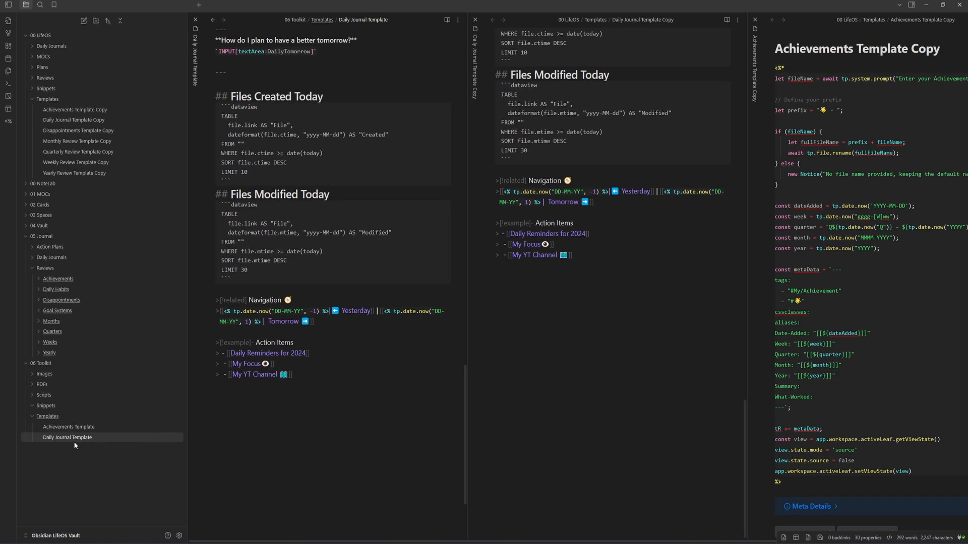
Close Daily Journal Template Copy, Achievements Template Copy and Daily Journal Template
{"action": "left_click", "coordinate": [615, 335]}
{"action": "scroll", "coordinate": [615, 335], "scroll_direction": "up", "scroll_amount": 7}
{"action": "left_click", "coordinate": [476, 19]}
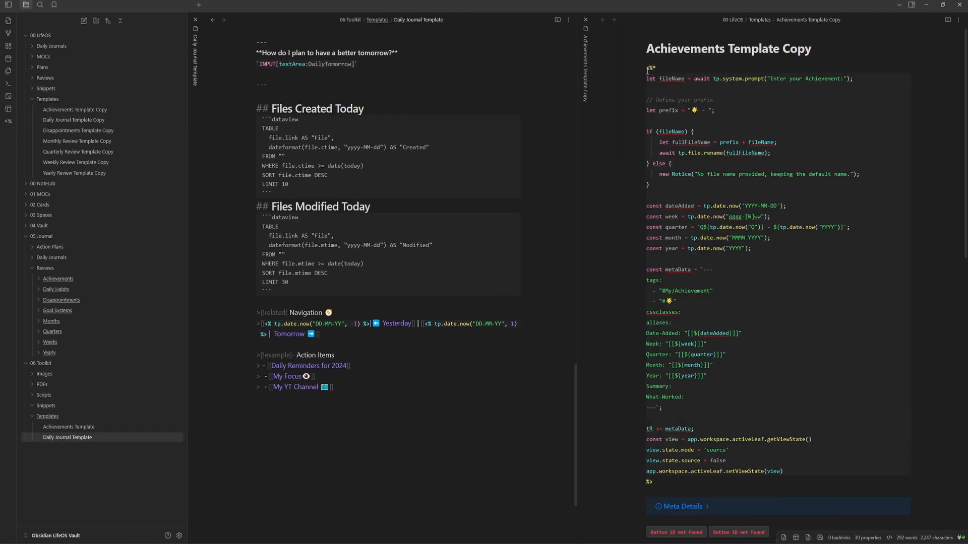
{"action": "left_click", "coordinate": [585, 20]}
{"action": "scroll", "coordinate": [583, 378], "scroll_direction": "up", "scroll_amount": 9}
{"action": "left_click", "coordinate": [195, 20]}
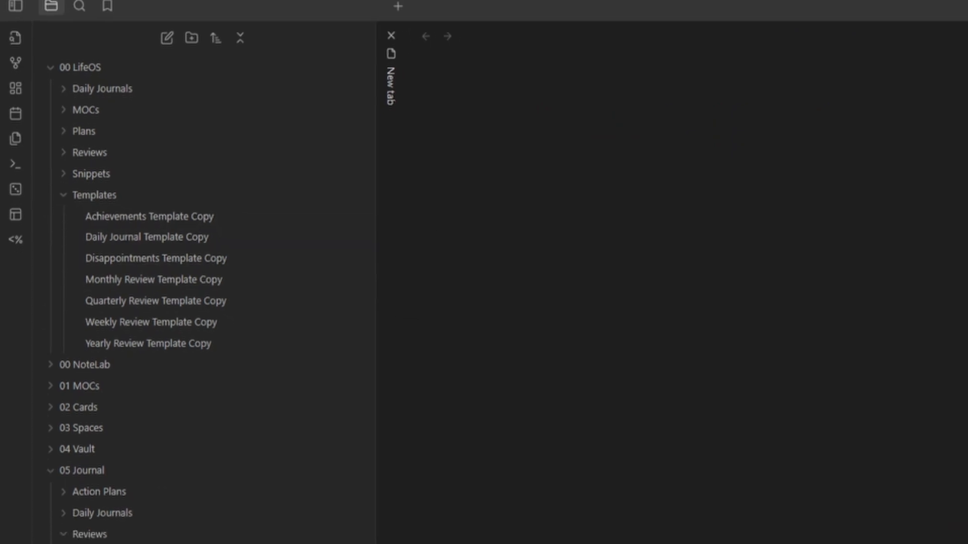
Create a note titled Disappointments Template in the Templates folder of 06 Toolkit
{"action": "right_click", "coordinate": [50, 430]}
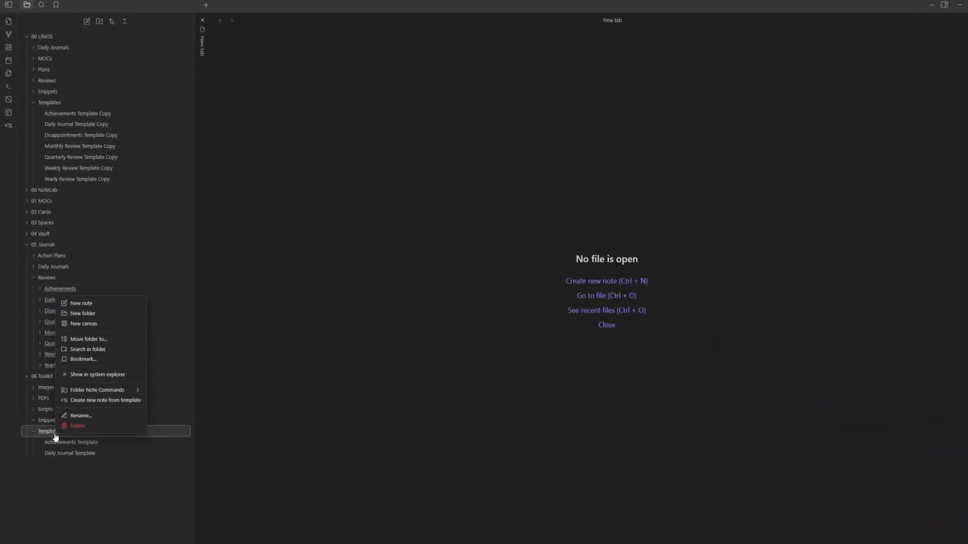
{"action": "left_click", "coordinate": [89, 292]}
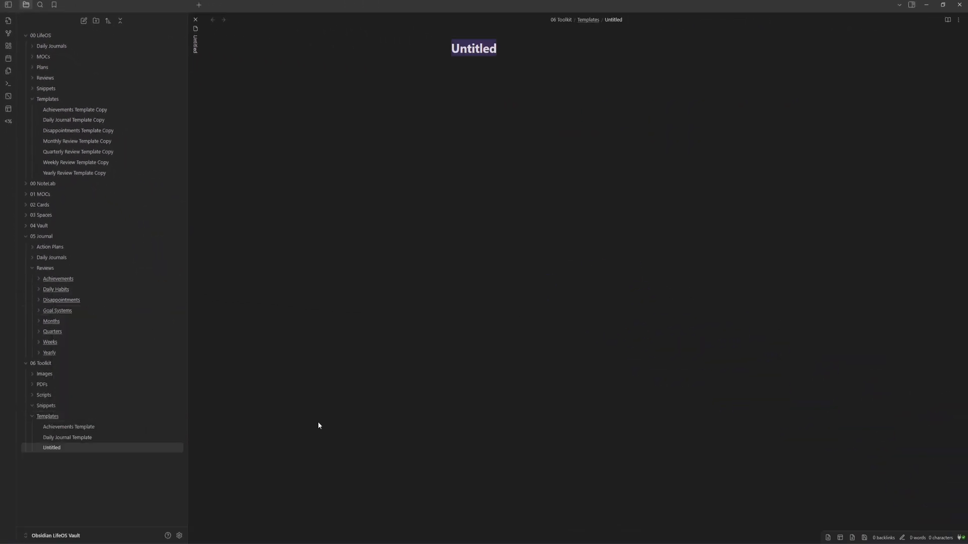
{"action": "type", "text": "Disappointments Templa"}
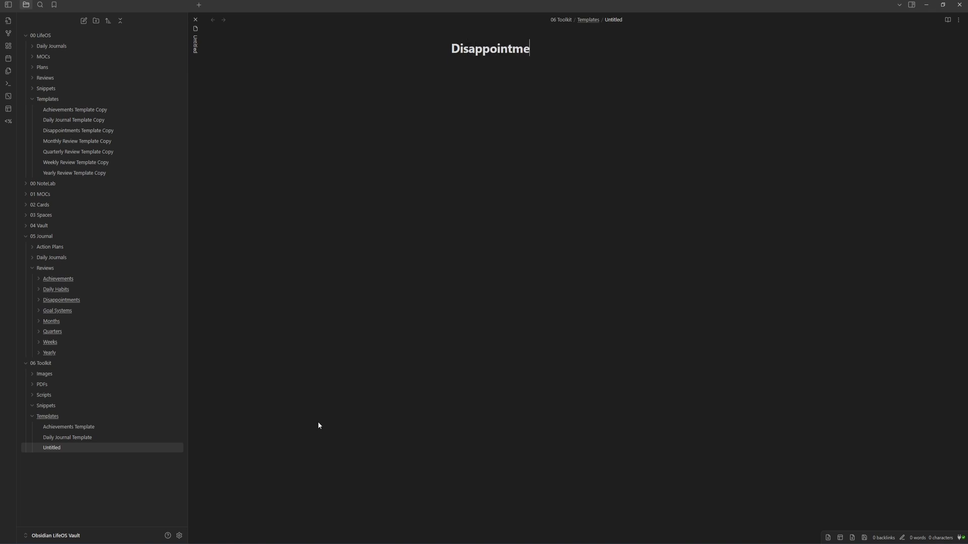
{"action": "type", "text": "te"}
Open Disappointments Template Copy alongside, check its prompt, prefix, tags and properties, and copy its Templater script into Disappointments Template
{"action": "left_click", "coordinate": [78, 130], "text": "ctrl+alt"}
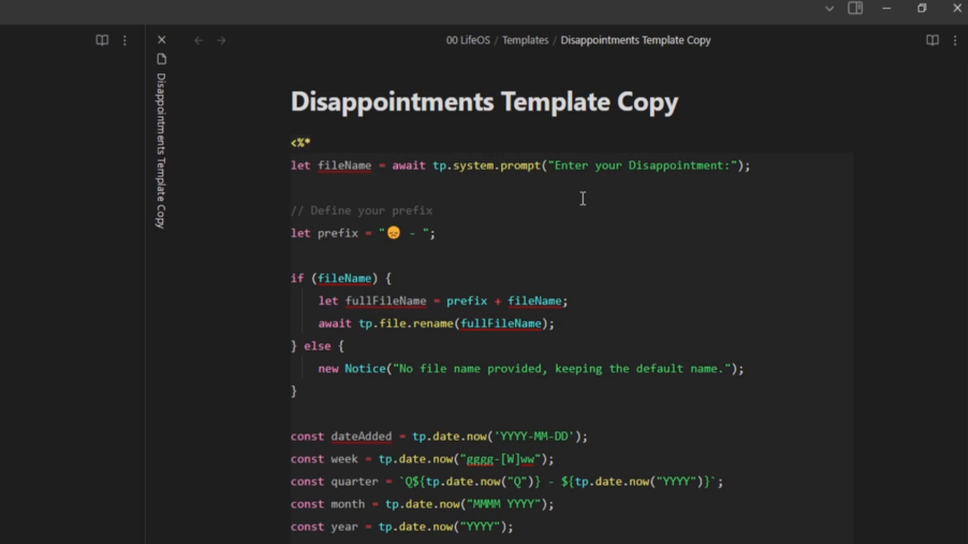
{"action": "double_click", "coordinate": [675, 167]}
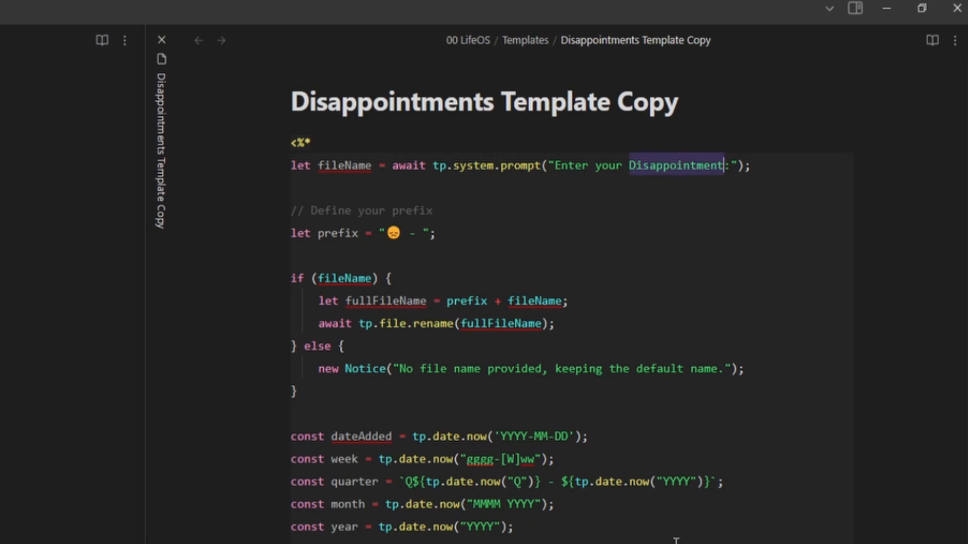
{"action": "double_click", "coordinate": [393, 233]}
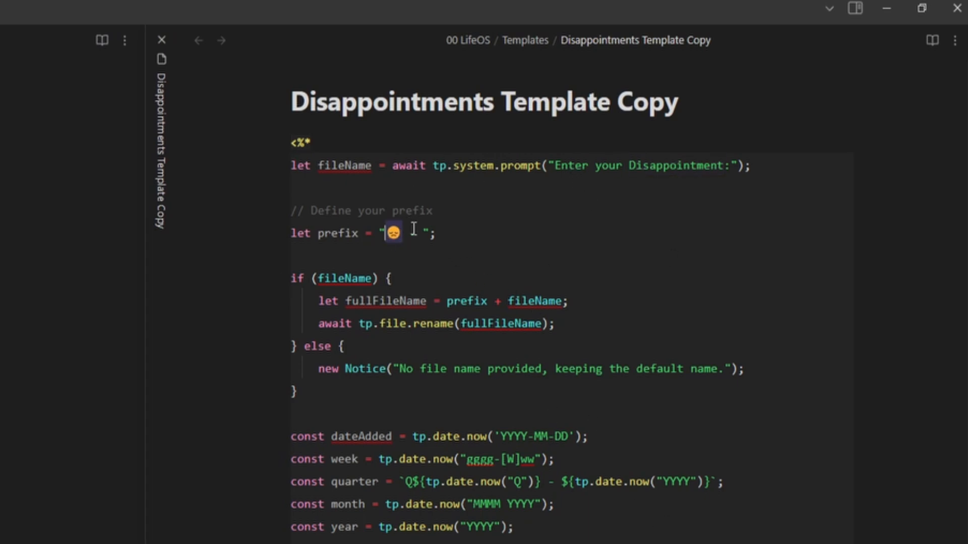
{"action": "double_click", "coordinate": [701, 289]}
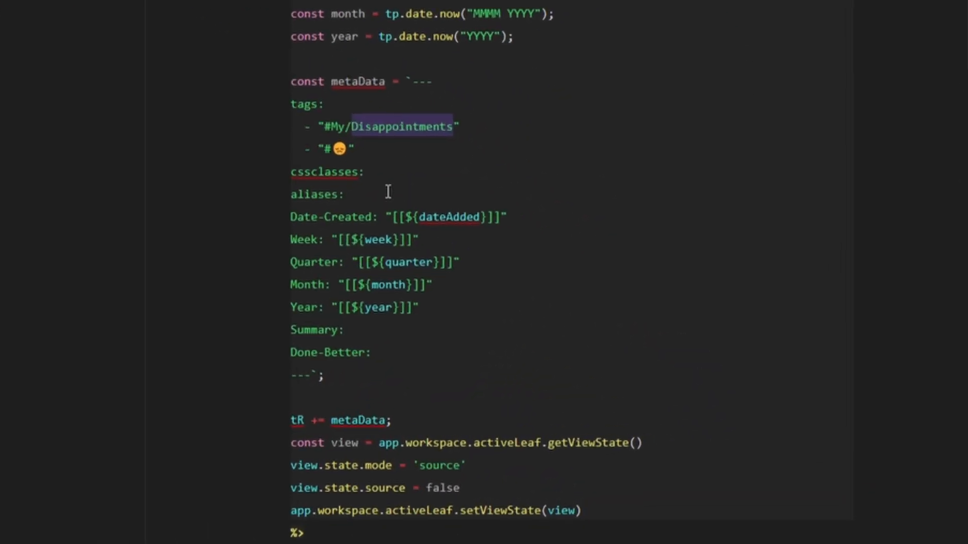
{"action": "double_click", "coordinate": [347, 147]}
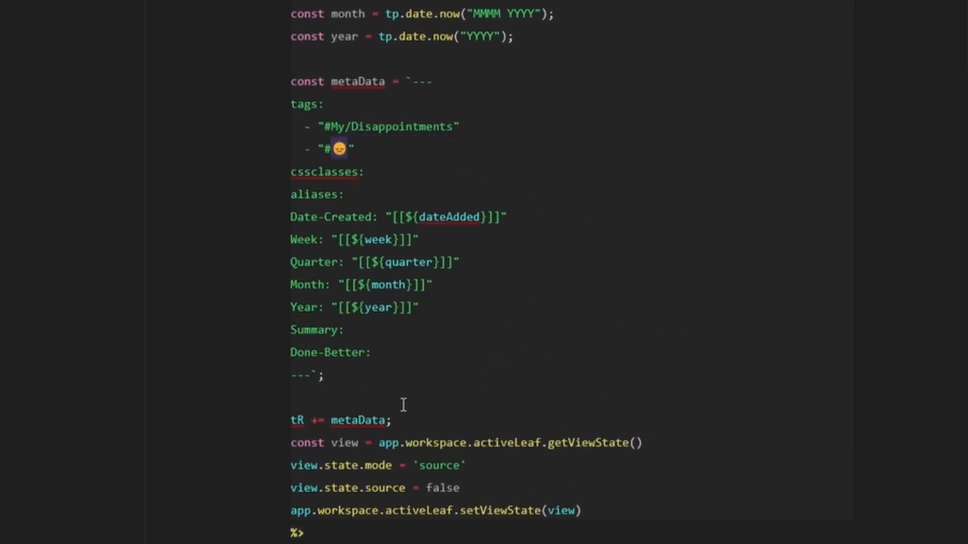
{"action": "left_click_drag", "start_coordinate": [366, 353], "coordinate": [288, 357]}
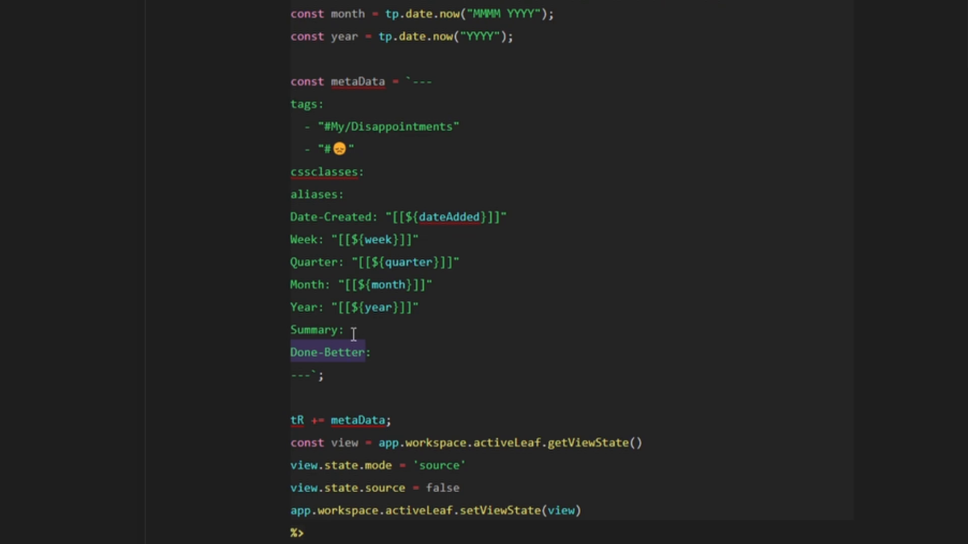
{"action": "double_click", "coordinate": [321, 332]}
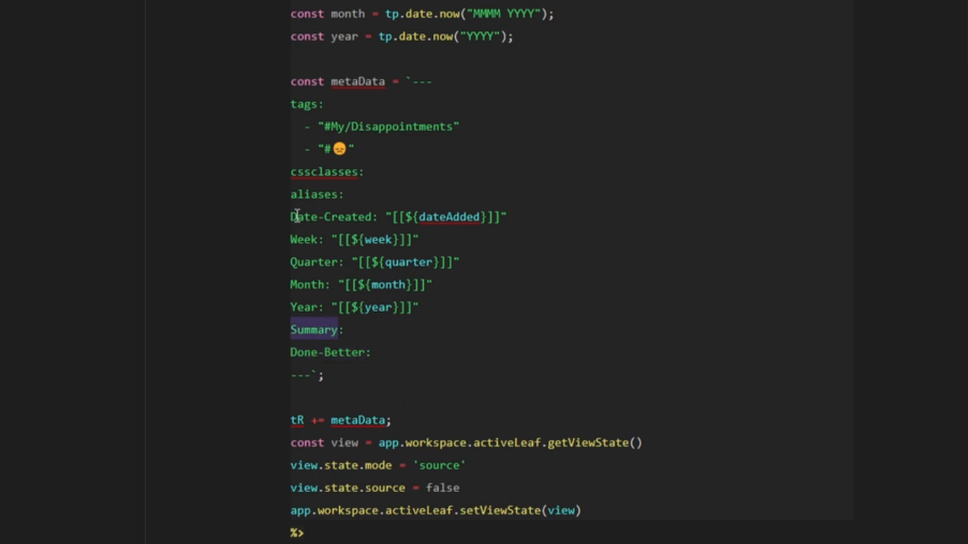
{"action": "key", "text": "ctrl+a"}
{"action": "left_click", "coordinate": [230, 14]}
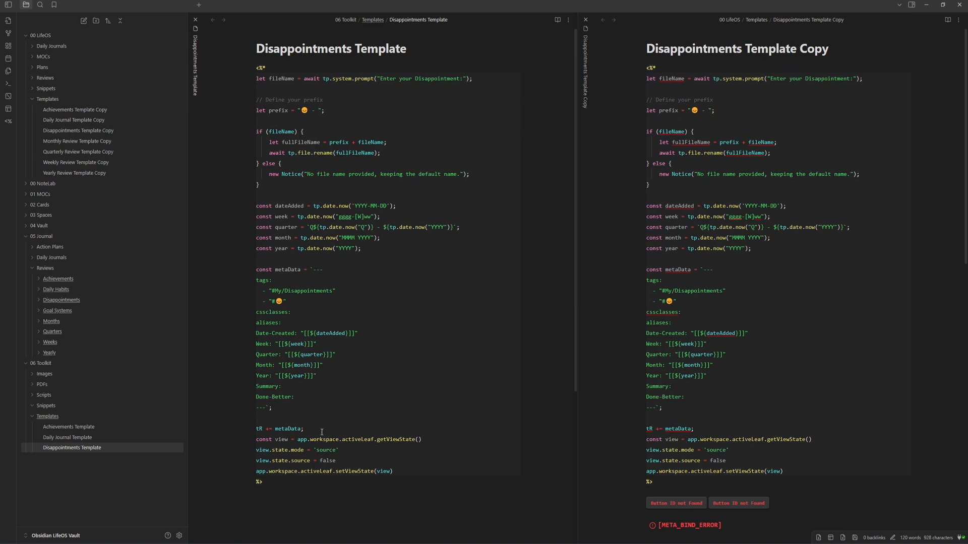
Show Disappointments Template Copy in source mode and copy its cycle and disappointments buttons and Metabind Cycles and Review Menu embed below the script in Disappointments Template
{"action": "scroll", "coordinate": [776, 303], "scroll_direction": "down", "scroll_amount": 5}
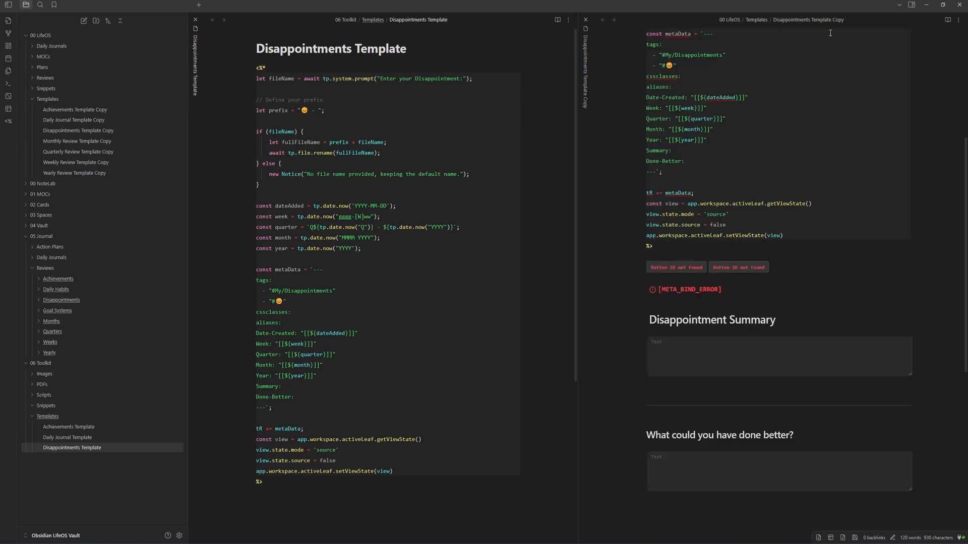
{"action": "left_click", "coordinate": [958, 19]}
{"action": "left_click", "coordinate": [935, 53]}
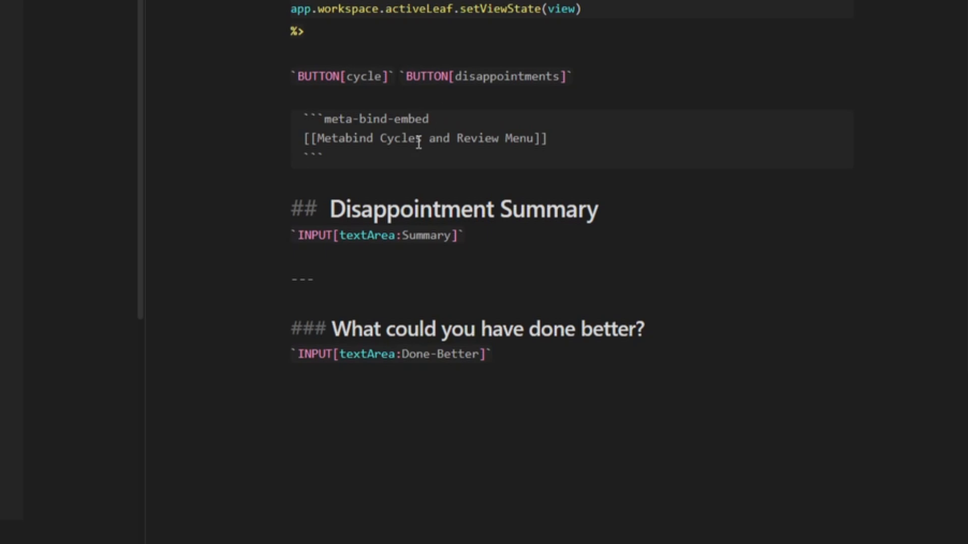
{"action": "left_click_drag", "start_coordinate": [318, 138], "coordinate": [534, 136]}
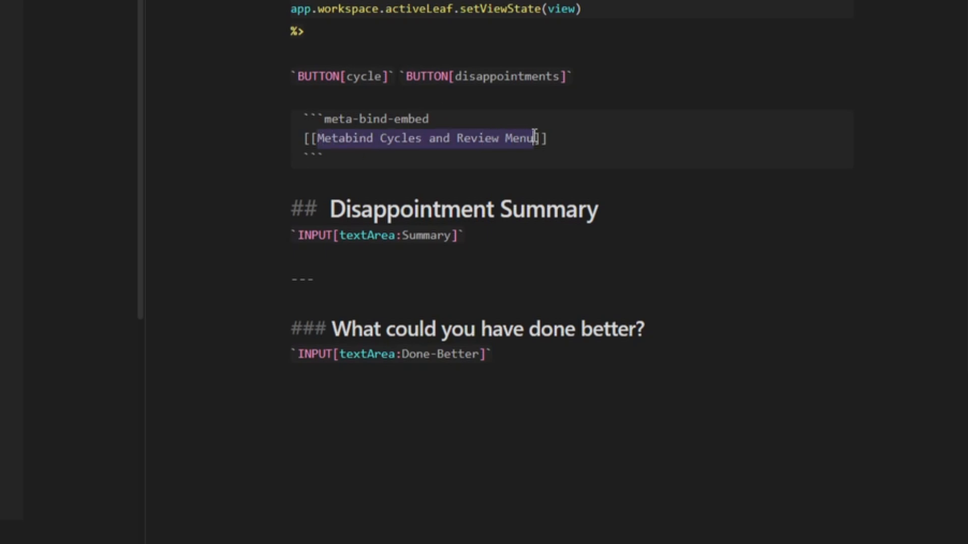
{"action": "left_click_drag", "start_coordinate": [358, 160], "coordinate": [254, 75]}
{"action": "key", "text": "ctrl+c"}
{"action": "left_click", "coordinate": [391, 492]}
{"action": "key", "text": "ctrl+v"}
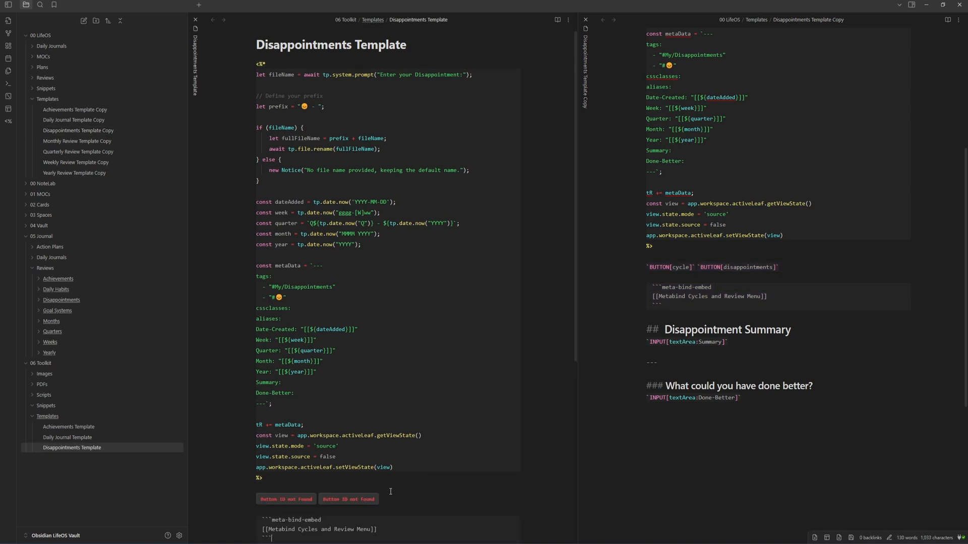
Examine the Summary and Done-Better text area inputs of Disappointments Template Copy in source mode and in reading view
{"action": "double_click", "coordinate": [682, 342]}
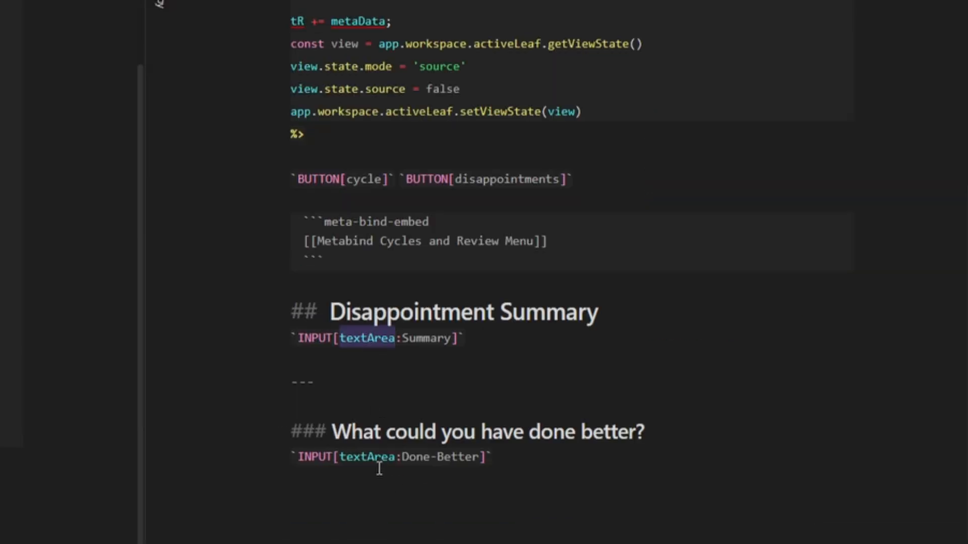
{"action": "double_click", "coordinate": [428, 338]}
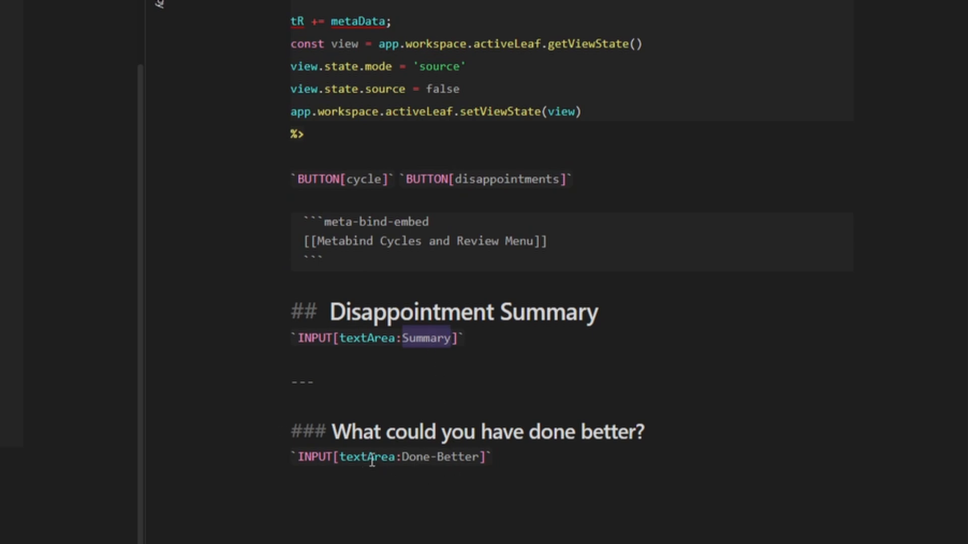
{"action": "key", "text": "ctrl+e"}
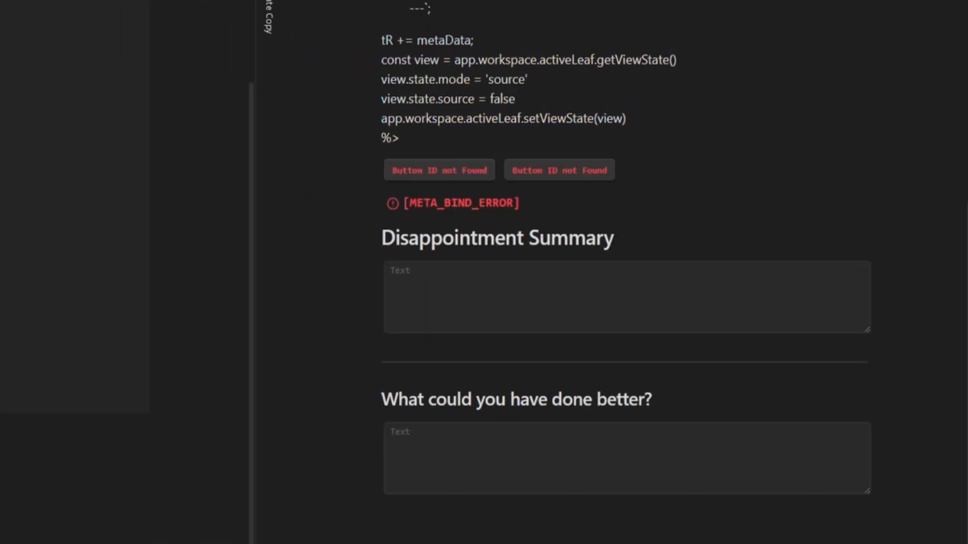
{"action": "left_click", "coordinate": [539, 468]}
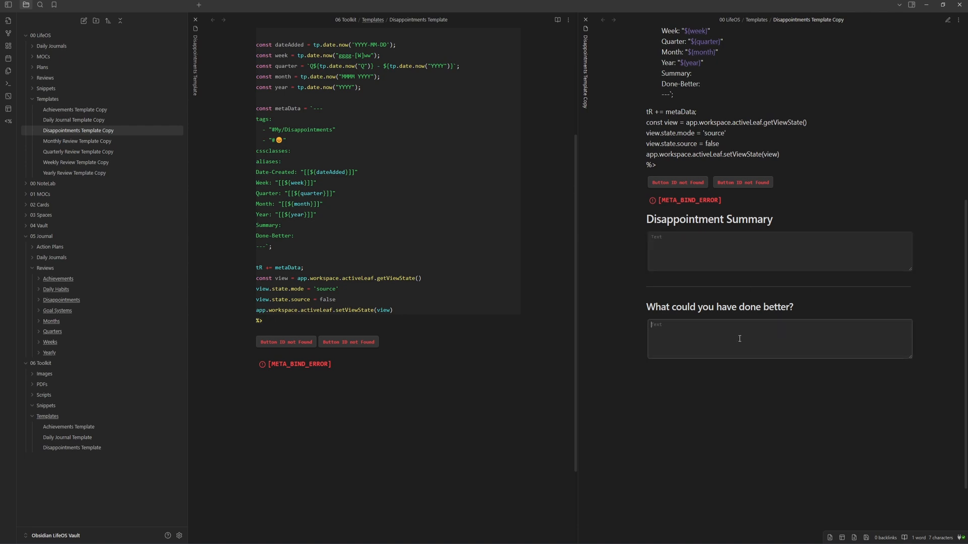
{"action": "left_click", "coordinate": [755, 257]}
{"action": "left_click", "coordinate": [948, 20]}
Show Disappointments Template in source mode and copy the Disappointment Summary and What could you have done better? sections below its Metabind embed
{"action": "left_click_drag", "start_coordinate": [776, 329], "coordinate": [637, 257]}
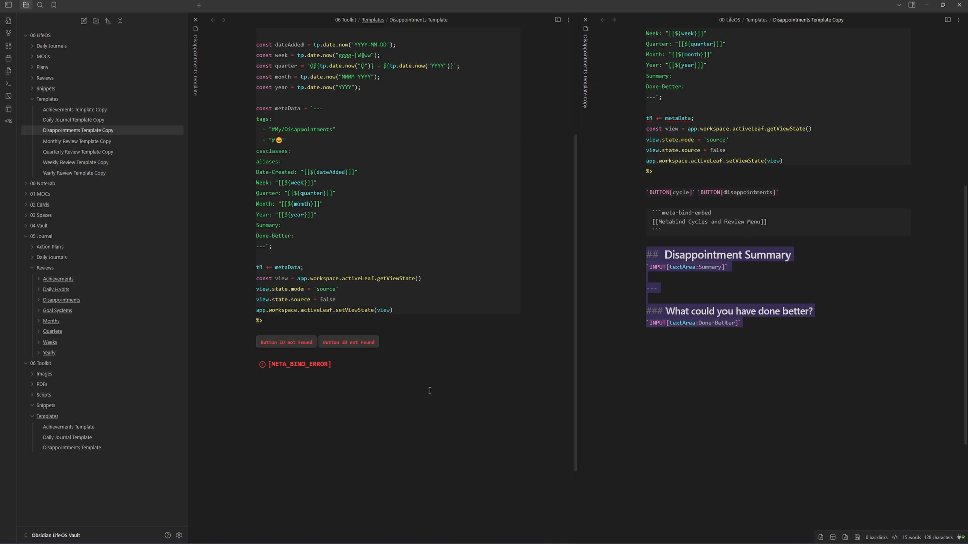
{"action": "left_click", "coordinate": [568, 21]}
{"action": "left_click", "coordinate": [546, 51]}
{"action": "left_click", "coordinate": [406, 392]}
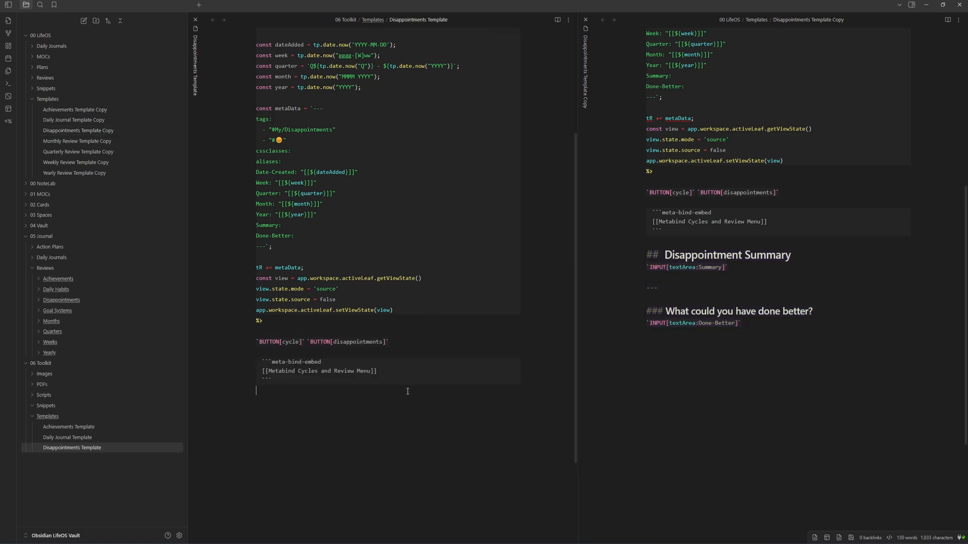
{"action": "key", "text": "Return"}
{"action": "key", "text": "ctrl+v"}
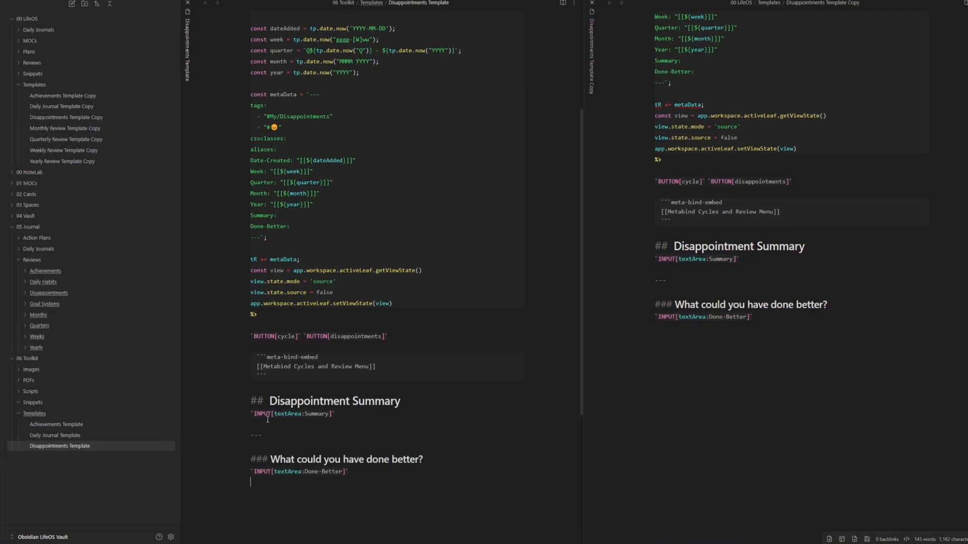
Check the Summary and Done-Better input bindings in Disappointments Template against the matching properties in its metadata block
{"action": "double_click", "coordinate": [312, 414]}
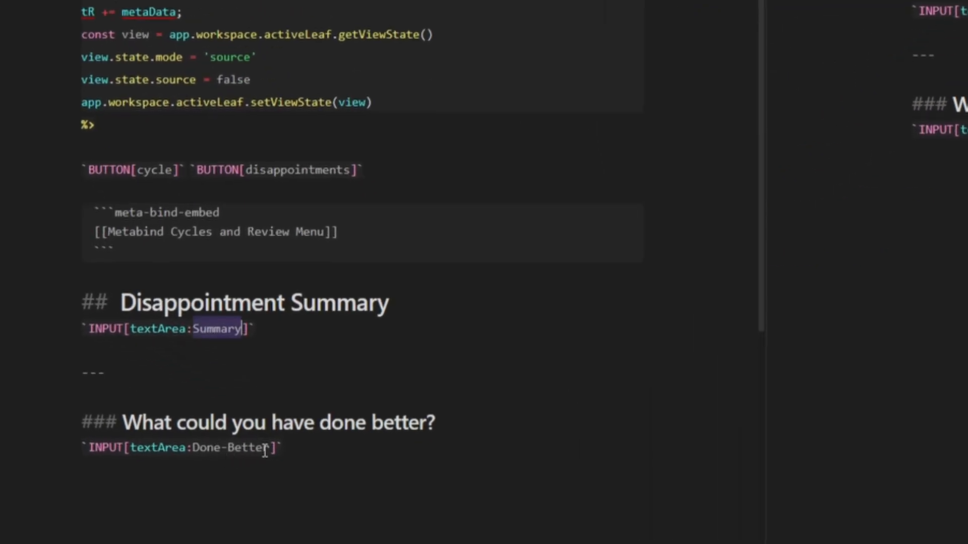
{"action": "left_click_drag", "start_coordinate": [267, 450], "coordinate": [193, 447]}
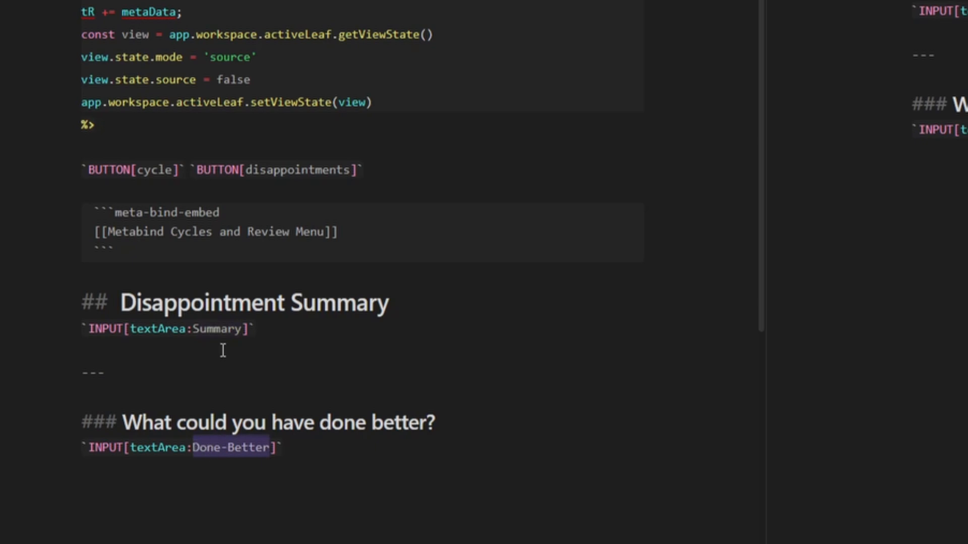
{"action": "scroll", "coordinate": [252, 343], "scroll_direction": "up", "scroll_amount": 5}
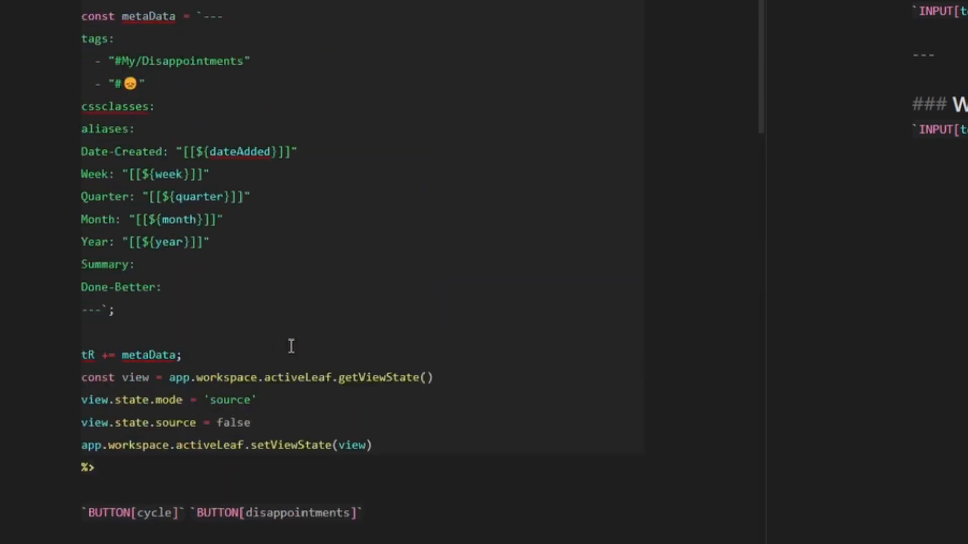
{"action": "double_click", "coordinate": [115, 267]}
{"action": "left_click_drag", "start_coordinate": [158, 287], "coordinate": [59, 292]}
{"action": "left_click", "coordinate": [318, 309]}
{"action": "scroll", "coordinate": [318, 308], "scroll_direction": "down", "scroll_amount": 5}
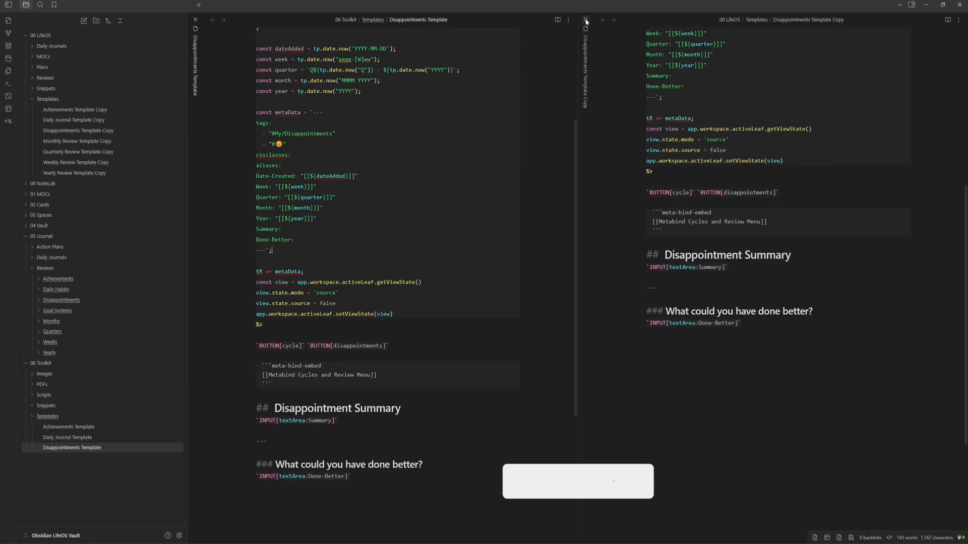
Close both Disappointments notes and create a note titled Monthly Review Template in the Templates folder of 06 Toolkit
{"action": "left_click", "coordinate": [585, 21]}
{"action": "key", "text": "ctrl+w"}
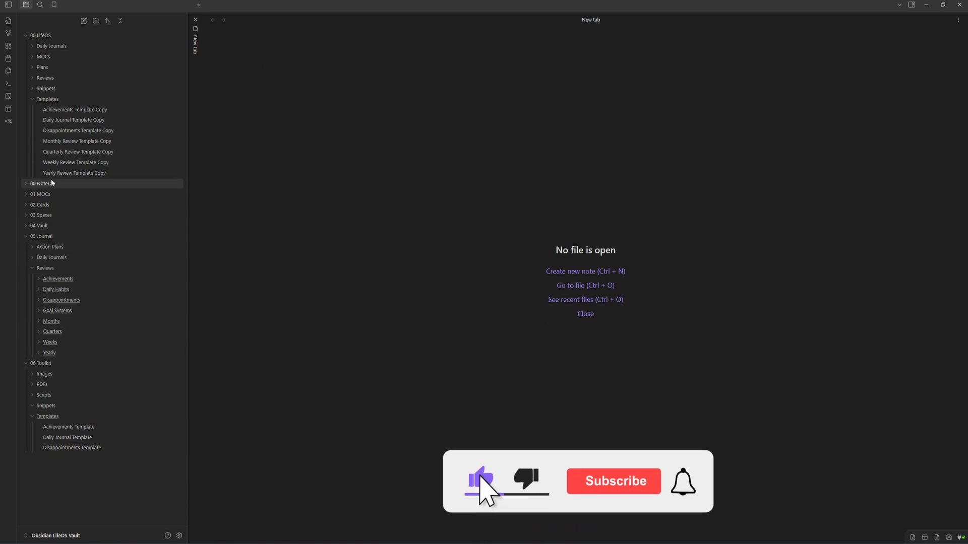
{"action": "right_click", "coordinate": [48, 418]}
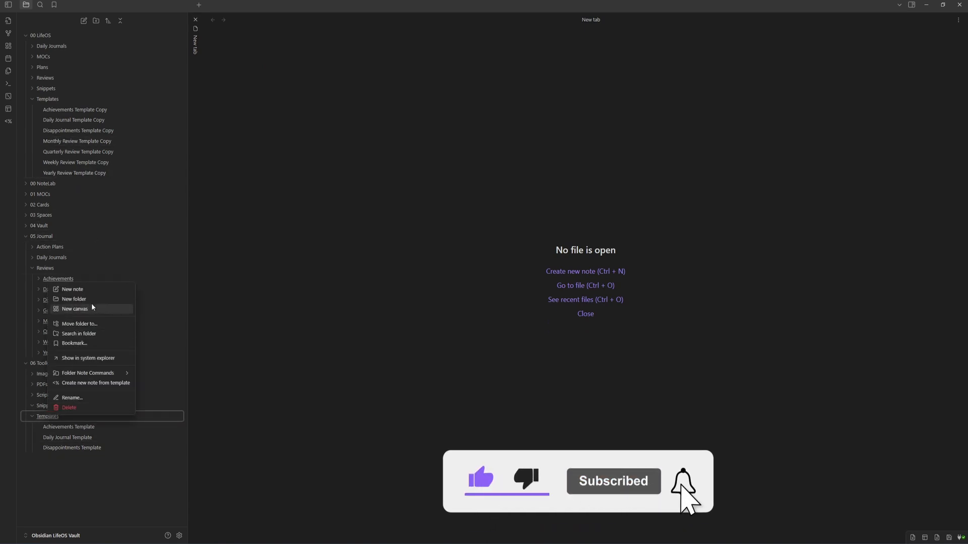
{"action": "left_click", "coordinate": [86, 292]}
{"action": "type", "text": "Moi"}
{"action": "key", "text": "BackSpace"}
{"action": "type", "text": "nt"}
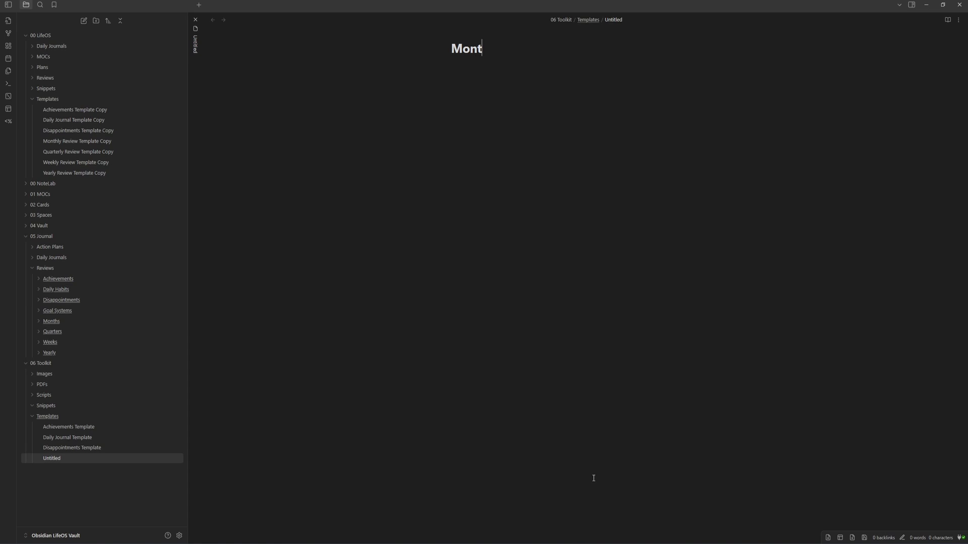
{"action": "type", "text": "hyly Review Tema"}
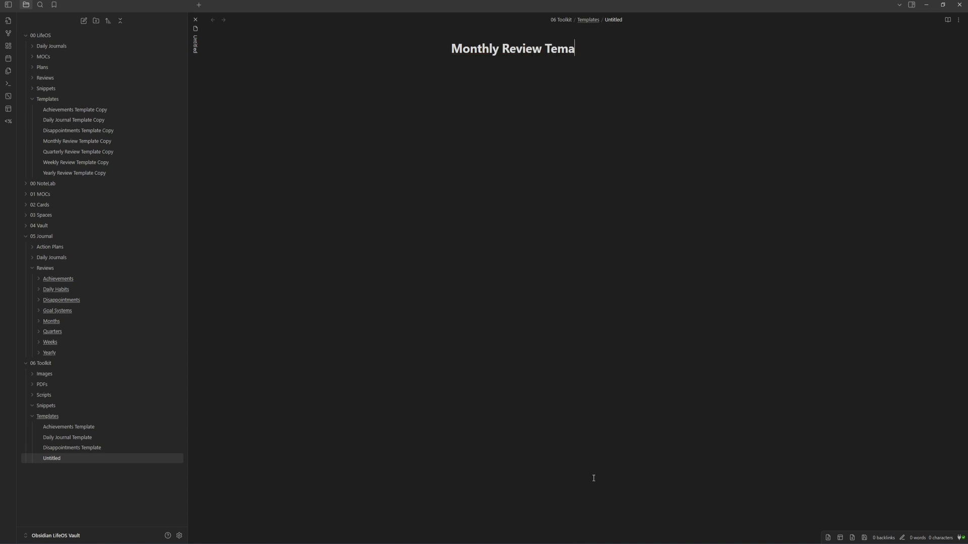
{"action": "key", "text": "BackSpace"}
{"action": "type", "text": "plate"}
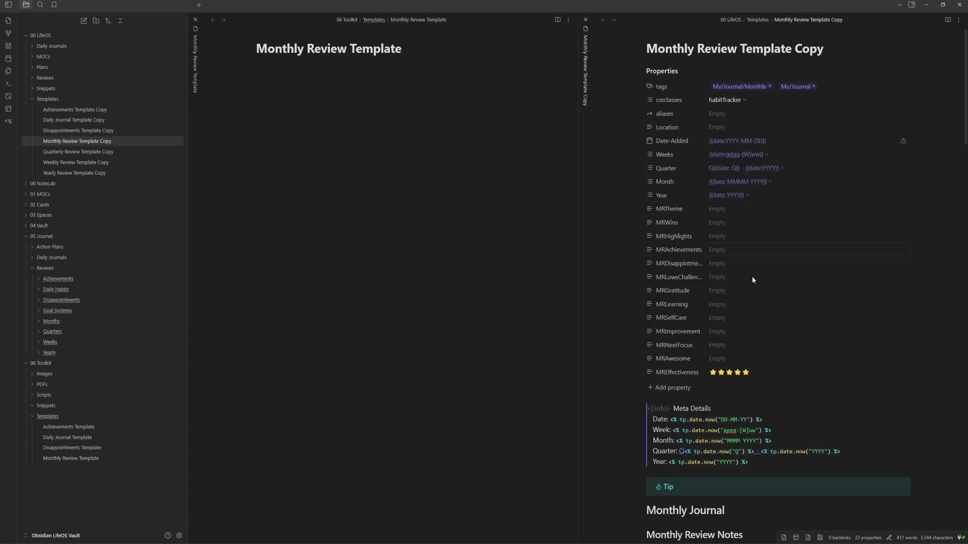
Show Monthly Review Template Copy in source mode and examine its MR-prefixed properties, closing the Achievements Template Copy used for comparison
{"action": "left_click", "coordinate": [958, 19]}
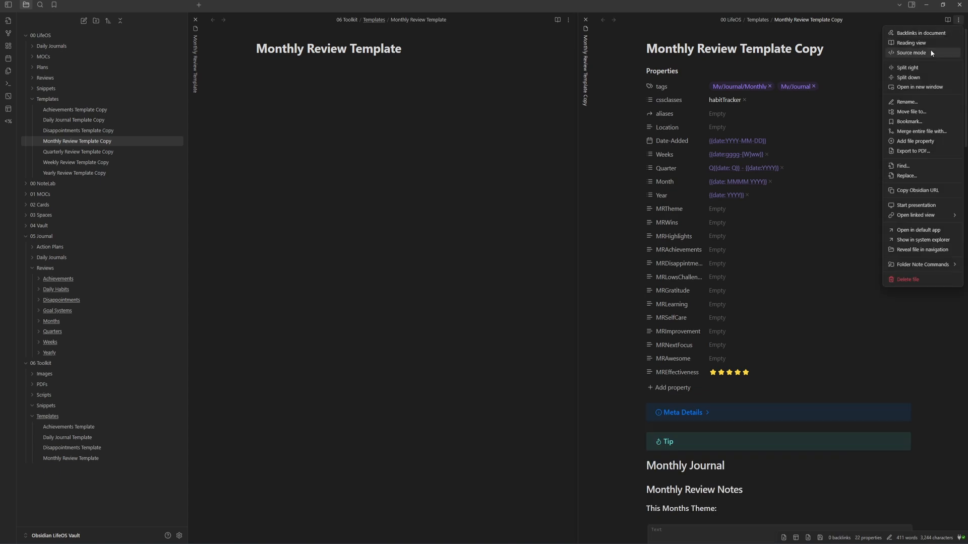
{"action": "left_click", "coordinate": [903, 53]}
{"action": "left_click_drag", "start_coordinate": [731, 221], "coordinate": [604, 143]}
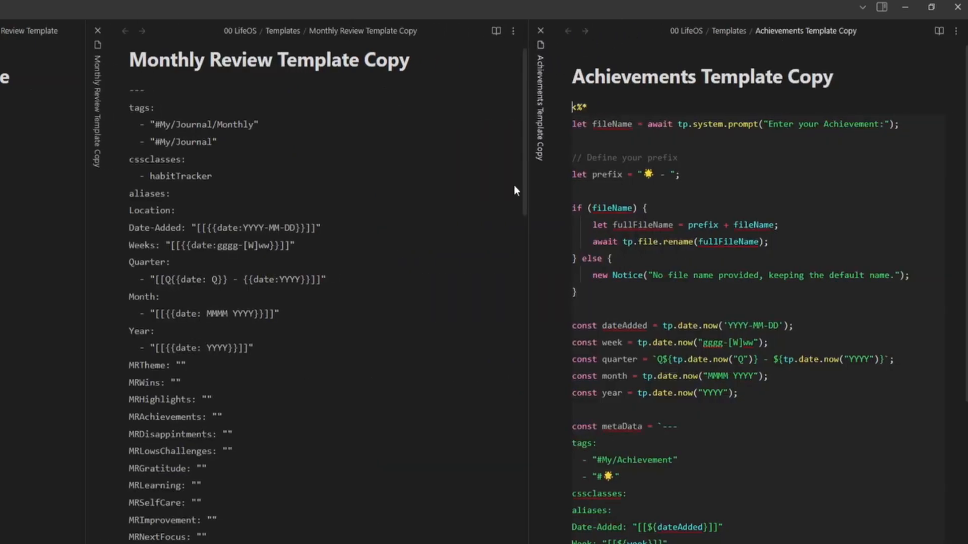
{"action": "left_click", "coordinate": [541, 31]}
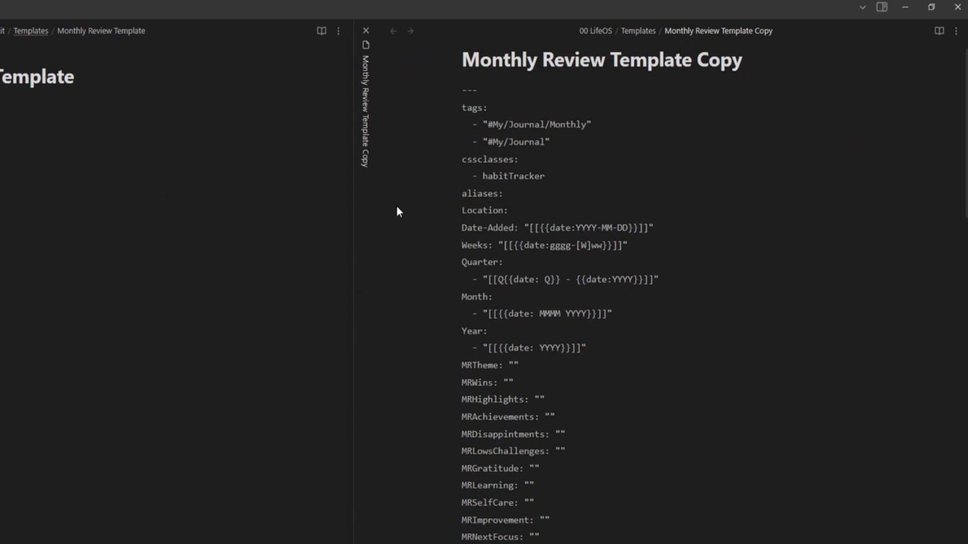
{"action": "left_click_drag", "start_coordinate": [463, 71], "coordinate": [603, 59]}
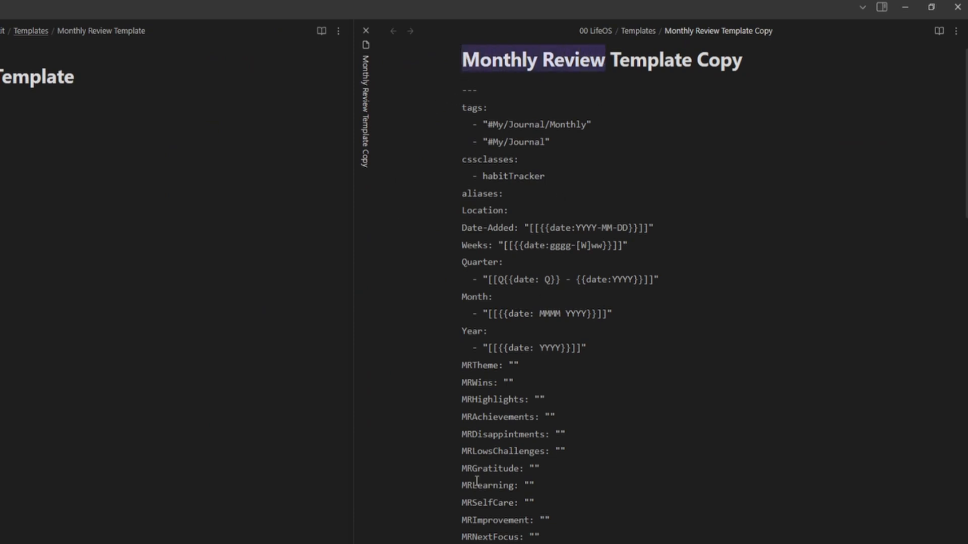
{"action": "left_click_drag", "start_coordinate": [472, 365], "coordinate": [462, 365]}
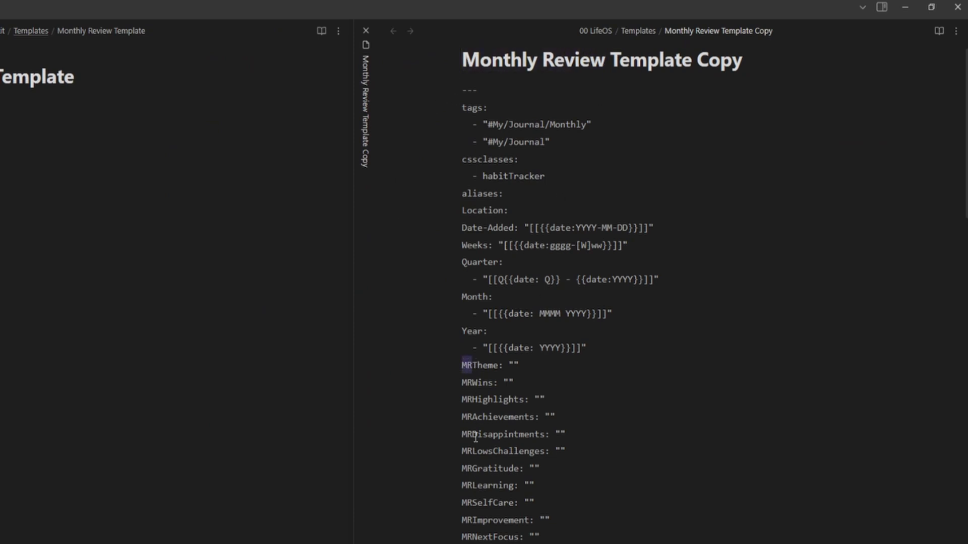
Copy the properties block of Monthly Review Template Copy into Monthly Review Template and show the new note in source mode
{"action": "left_click", "coordinate": [596, 533]}
{"action": "key", "text": "ctrl+a"}
{"action": "key", "text": "ctrl+c"}
{"action": "left_click", "coordinate": [124, 101]}
{"action": "key", "text": "ctrl+v"}
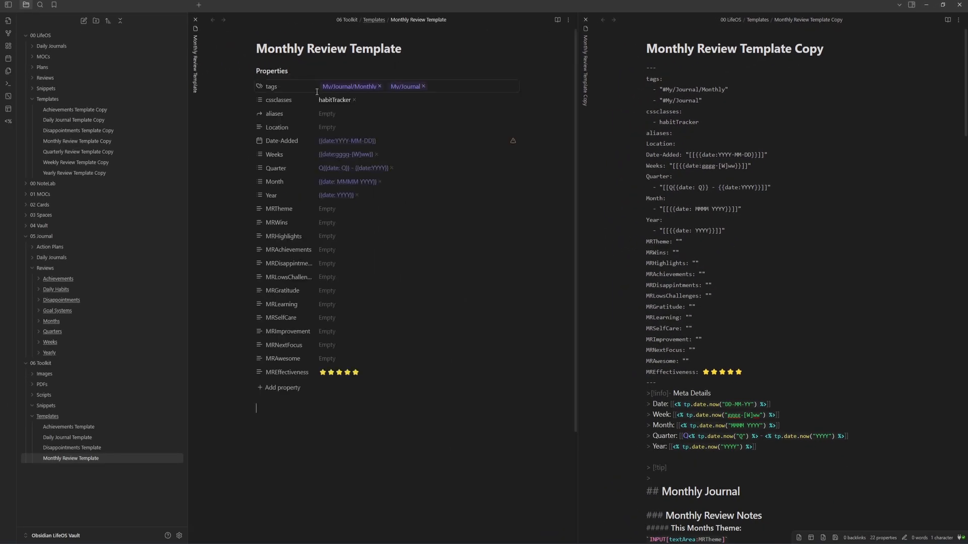
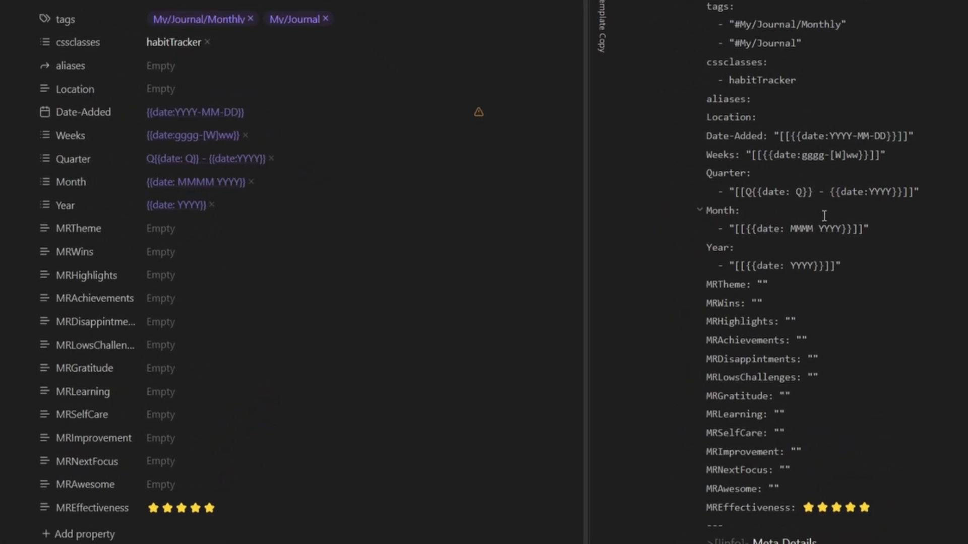
{"action": "left_click", "coordinate": [568, 20]}
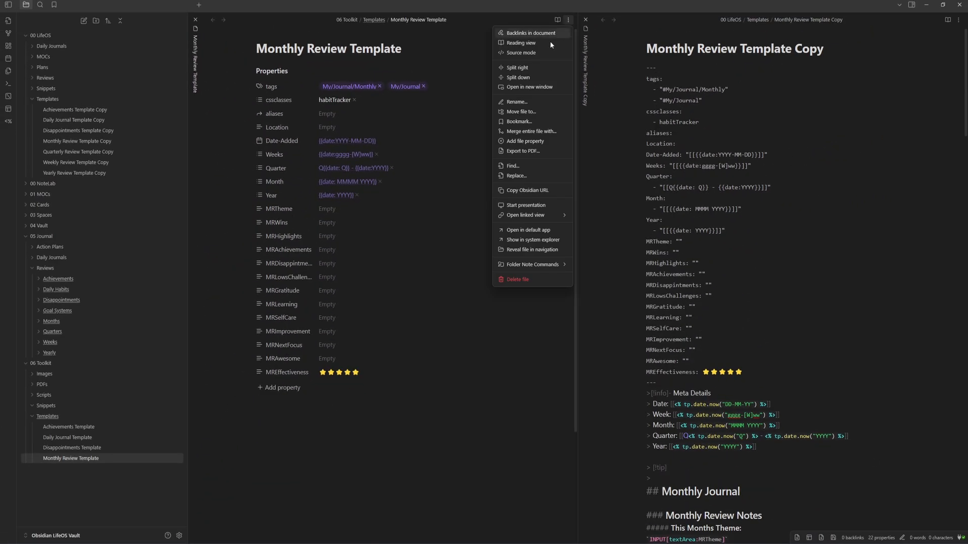
{"action": "left_click", "coordinate": [520, 53]}
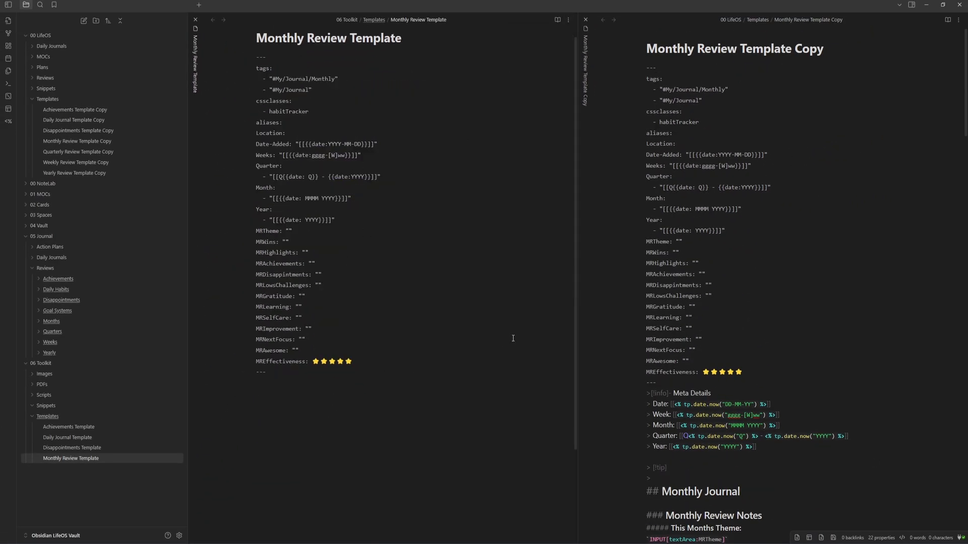
Copy the Meta Details info callout with its date, week, month, quarter and year links below the properties in Monthly Review Template
{"action": "scroll", "coordinate": [678, 353], "scroll_direction": "down", "scroll_amount": 3}
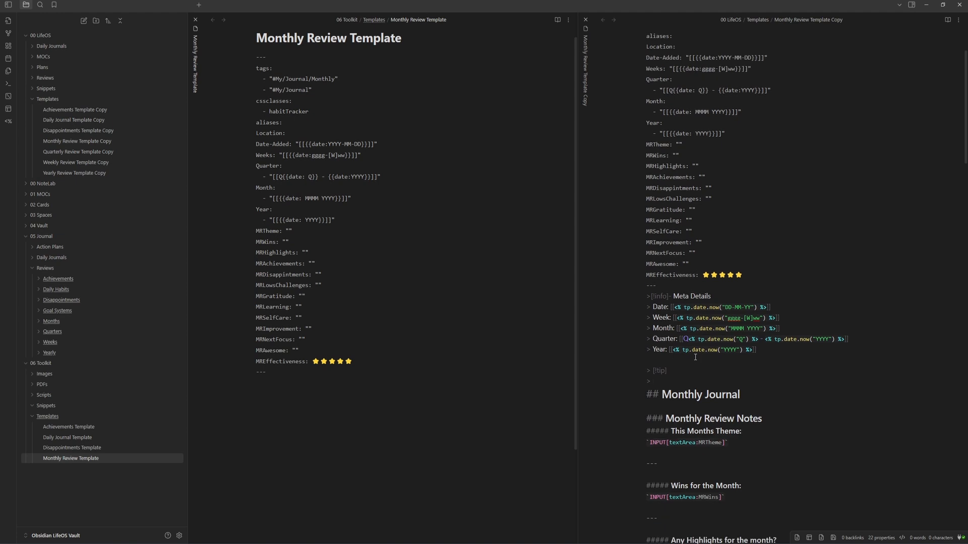
{"action": "left_click_drag", "start_coordinate": [756, 290], "coordinate": [635, 236]}
{"action": "key", "text": "ctrl+c"}
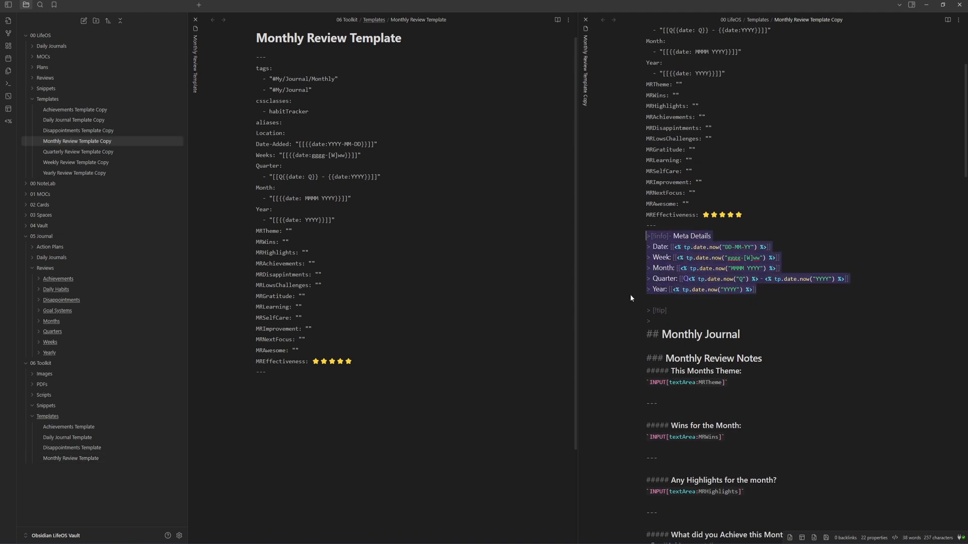
{"action": "left_click", "coordinate": [444, 369]}
{"action": "key", "text": "ctrl+v"}
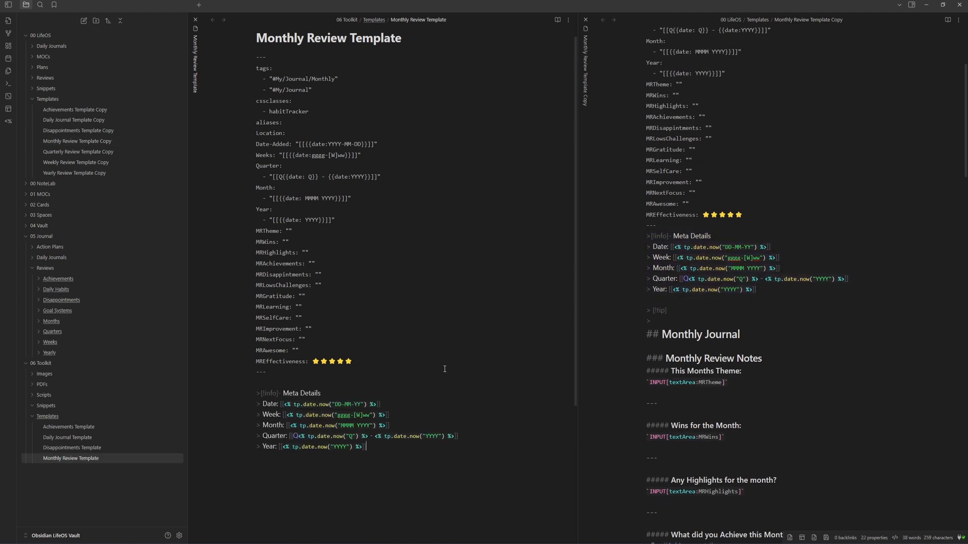
Check the tip callout of Monthly Review Template Copy in reading view and copy its source below Meta Details in Monthly Review Template
{"action": "scroll", "coordinate": [445, 369], "scroll_direction": "down", "scroll_amount": 4}
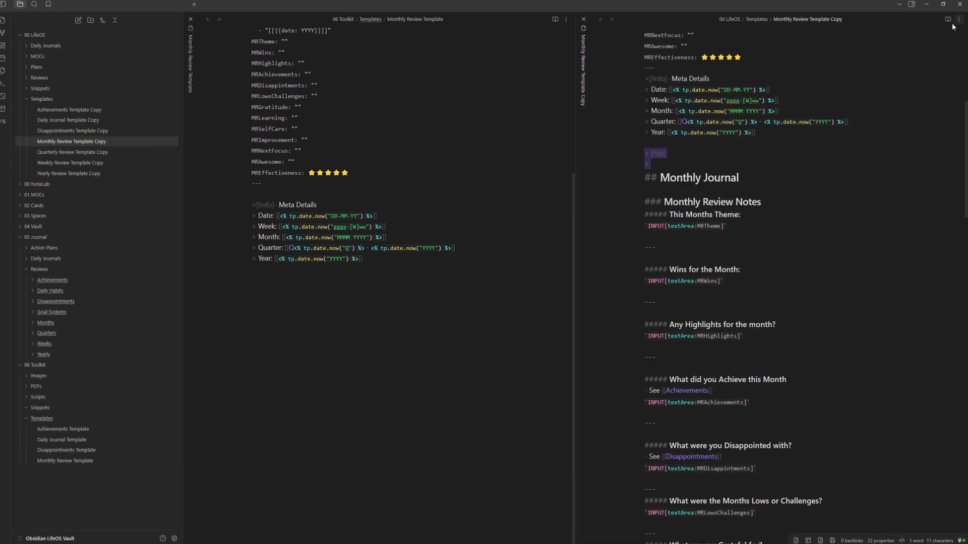
{"action": "left_click", "coordinate": [948, 19]}
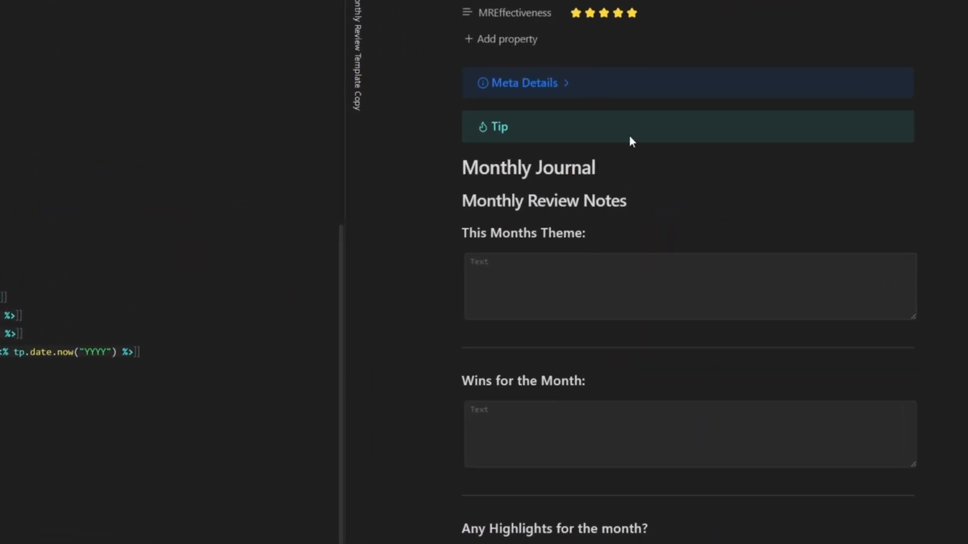
{"action": "left_click", "coordinate": [948, 20]}
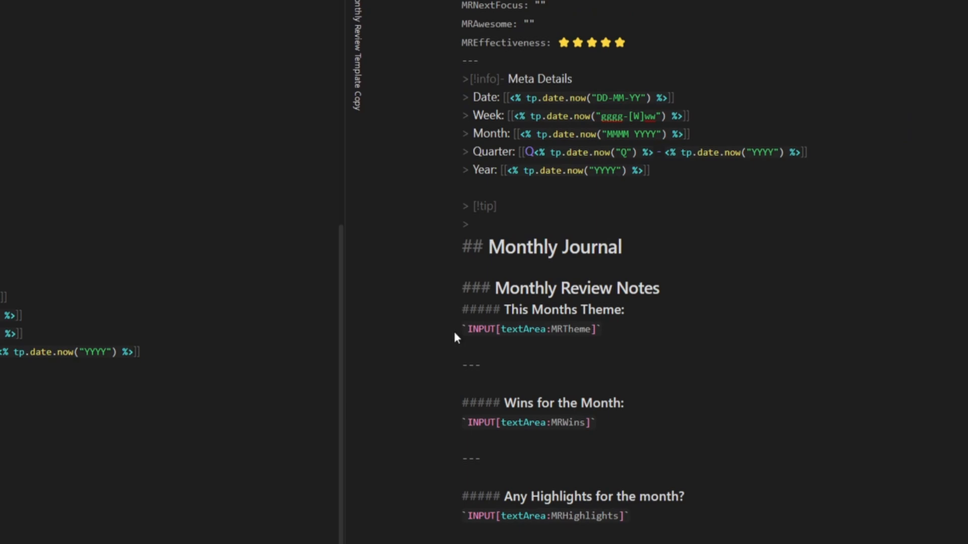
{"action": "left_click", "coordinate": [495, 222]}
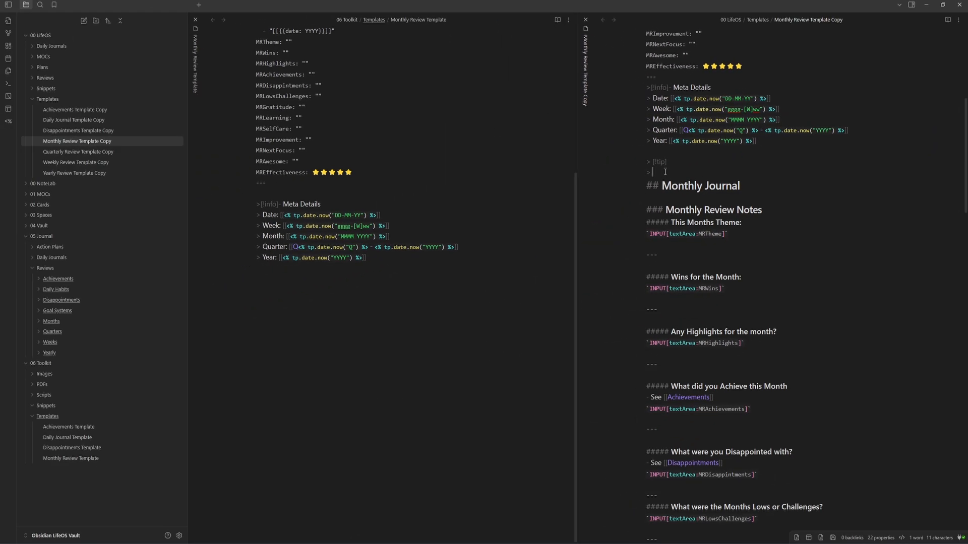
{"action": "left_click_drag", "start_coordinate": [665, 172], "coordinate": [639, 165]}
{"action": "key", "text": "ctrl+c"}
{"action": "left_click", "coordinate": [411, 333]}
{"action": "key", "text": "ctrl+v"}
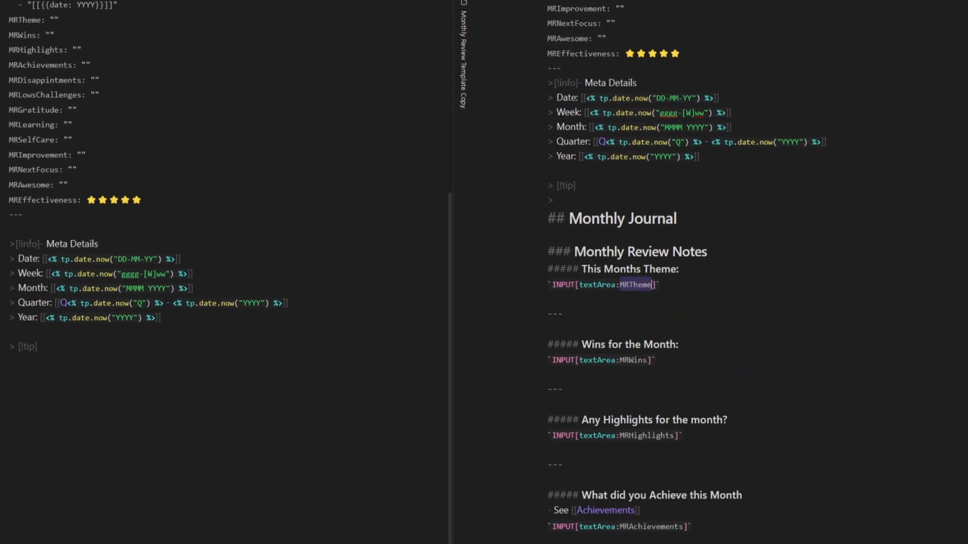
Examine the monthly review questions and their text areas in Monthly Review Template Copy in reading view, from the month's theme to making next month awesome
{"action": "key", "text": "ctrl+e"}
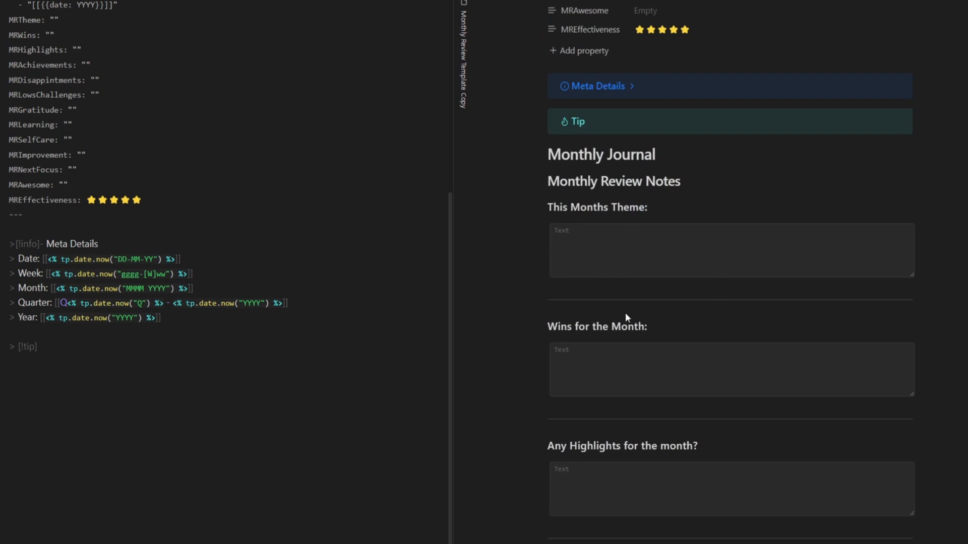
{"action": "scroll", "coordinate": [622, 370], "scroll_direction": "down", "scroll_amount": 5}
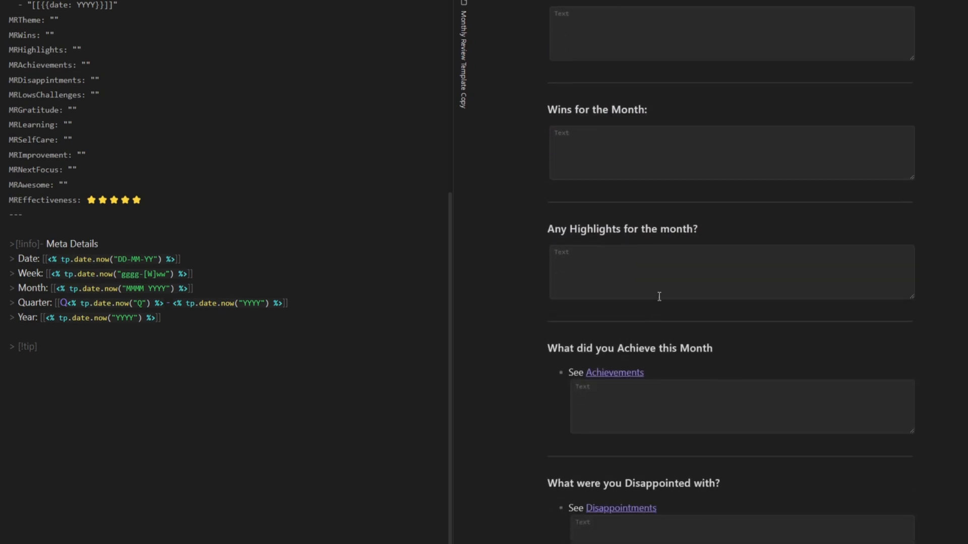
{"action": "scroll", "coordinate": [668, 419], "scroll_direction": "down", "scroll_amount": 4}
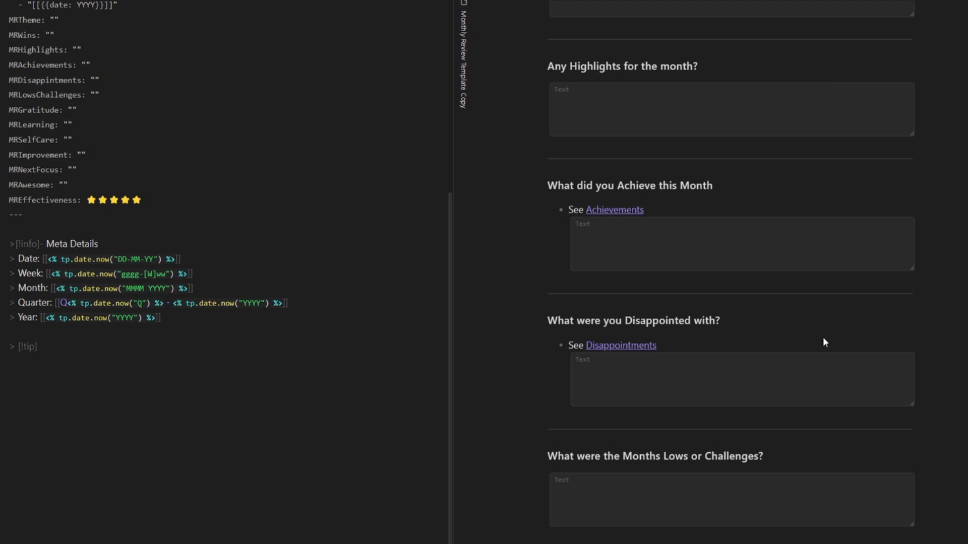
{"action": "scroll", "coordinate": [733, 403], "scroll_direction": "down", "scroll_amount": 3}
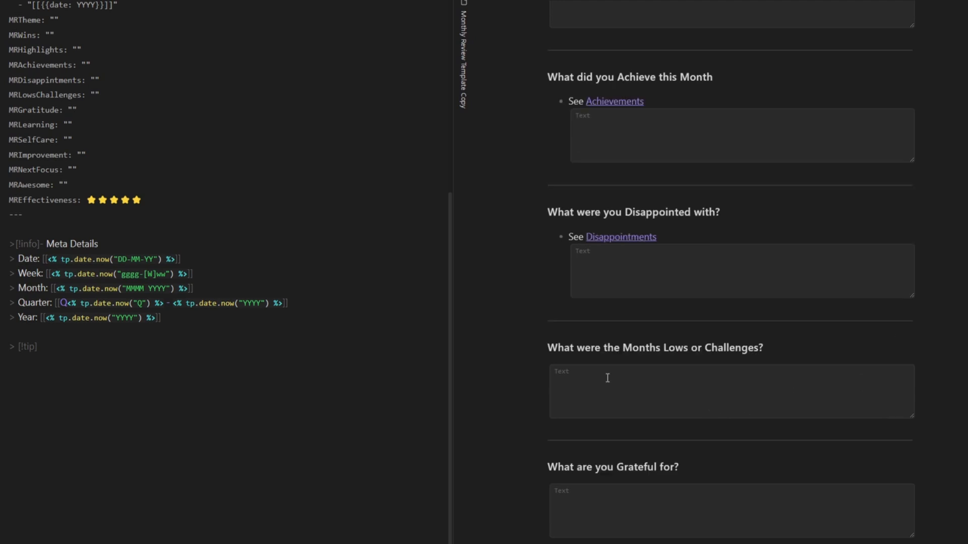
{"action": "scroll", "coordinate": [693, 364], "scroll_direction": "down", "scroll_amount": 6}
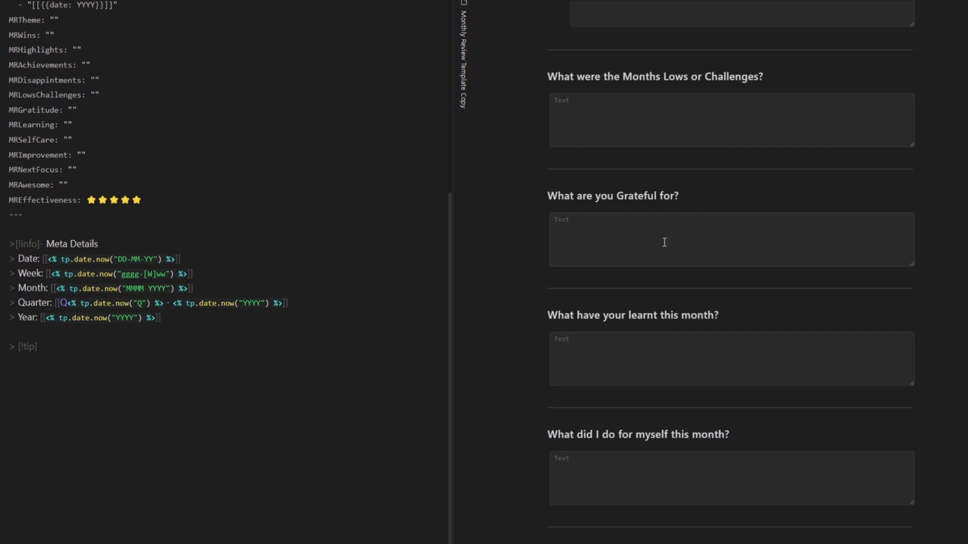
{"action": "left_click", "coordinate": [671, 384]}
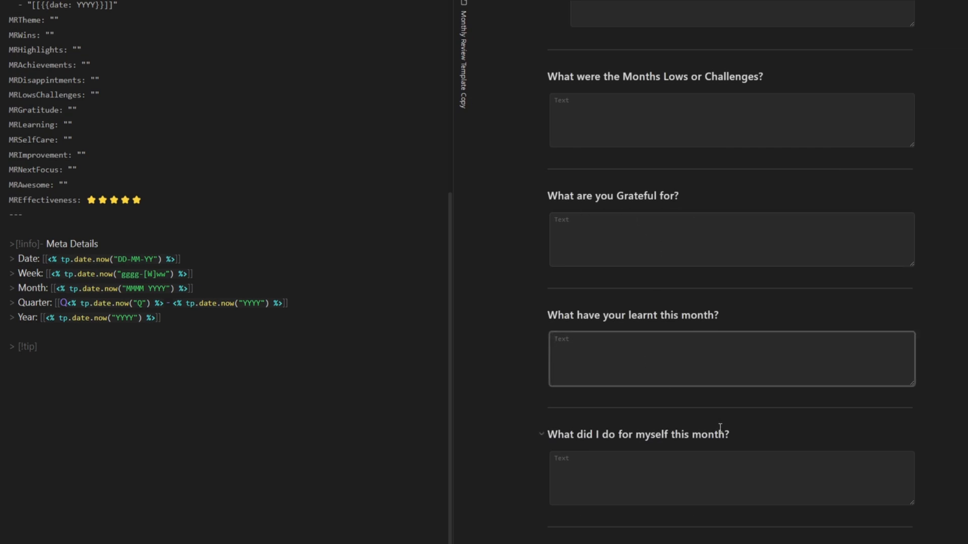
{"action": "scroll", "coordinate": [749, 482], "scroll_direction": "down", "scroll_amount": 4}
{"action": "left_click", "coordinate": [754, 462]}
{"action": "scroll", "coordinate": [751, 448], "scroll_direction": "down", "scroll_amount": 5}
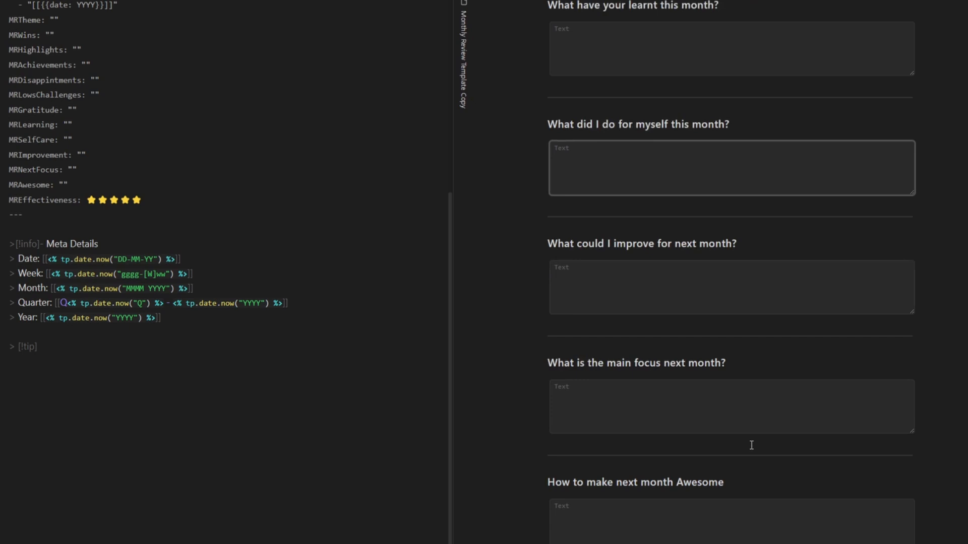
{"action": "left_click", "coordinate": [732, 288]}
{"action": "left_click", "coordinate": [715, 389]}
{"action": "left_click", "coordinate": [717, 509]}
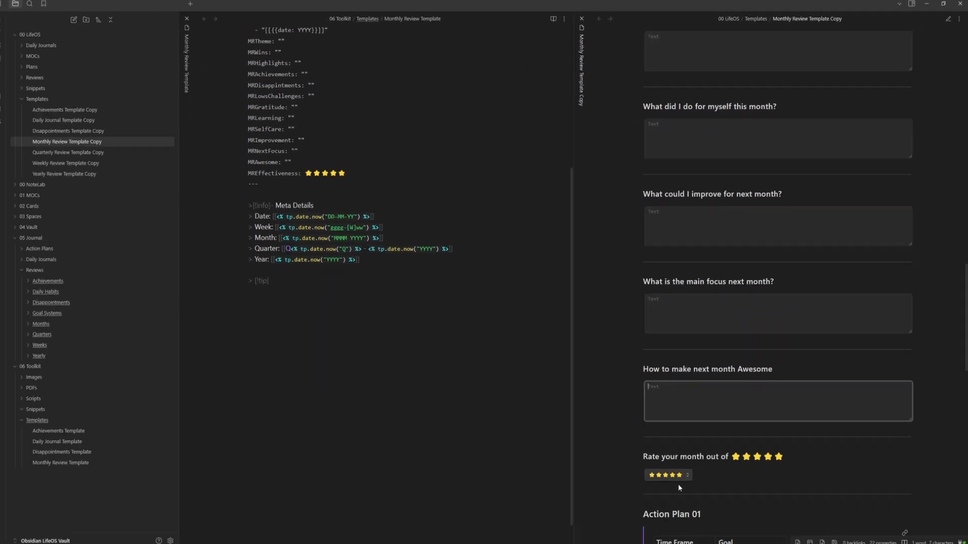
Check the star rating options in Monthly Review Template Copy and look over its Action Plan 01, Monthly Reviews and Monthly Habit Tracker Results sections
{"action": "left_click", "coordinate": [671, 475]}
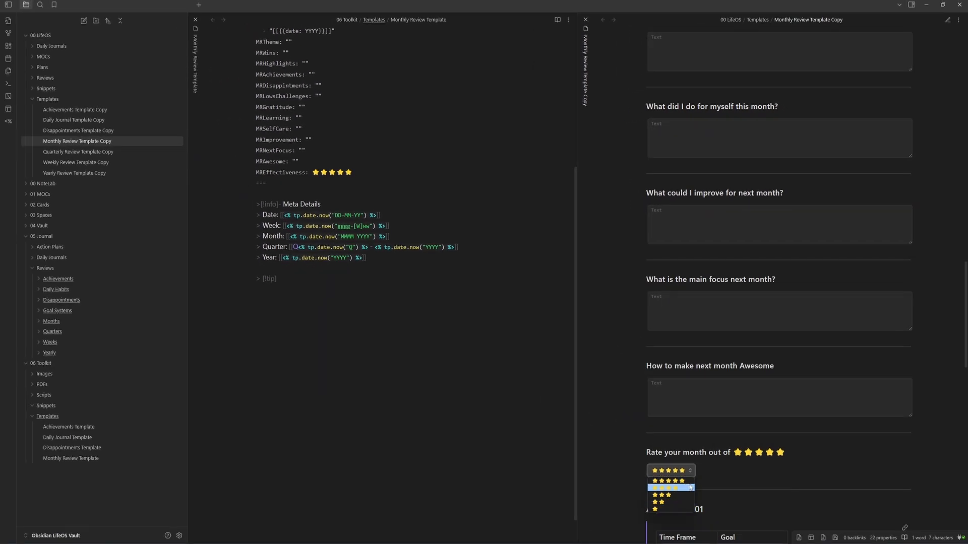
{"action": "left_click", "coordinate": [760, 466]}
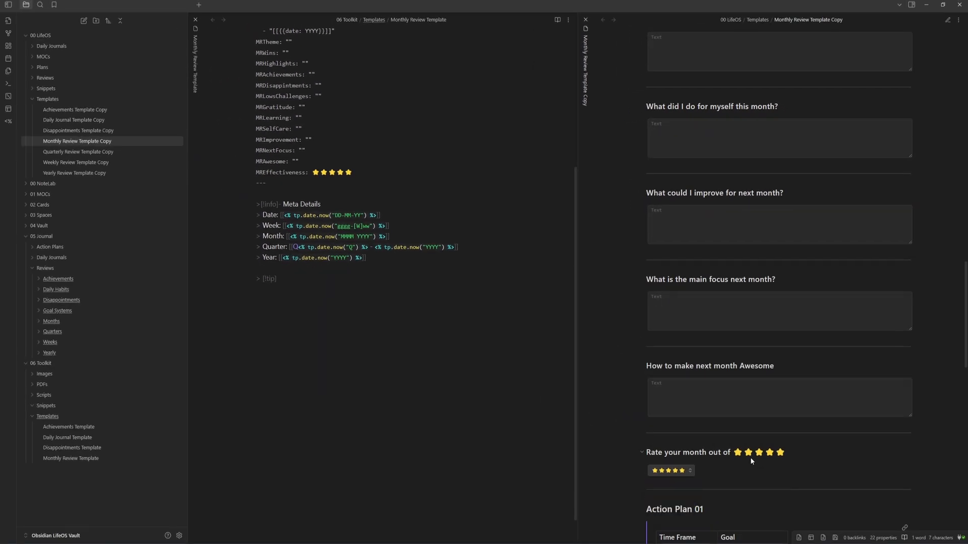
{"action": "scroll", "coordinate": [753, 458], "scroll_direction": "down", "scroll_amount": 8}
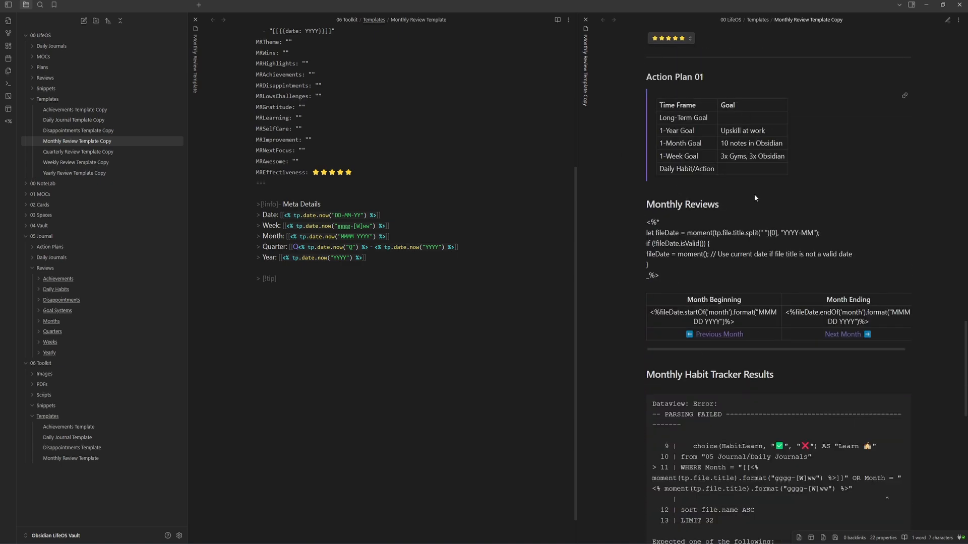
{"action": "scroll", "coordinate": [757, 303], "scroll_direction": "down", "scroll_amount": 15}
{"action": "scroll", "coordinate": [769, 397], "scroll_direction": "up", "scroll_amount": 10}
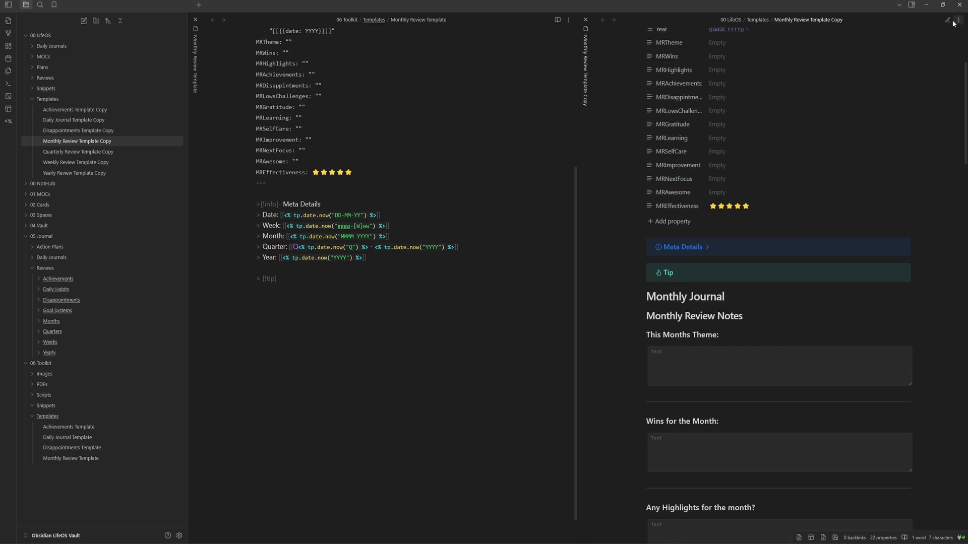
Copy the source from the Monthly Journal heading through the "What are you Grateful for?" input into Monthly Review Template below the tip callout
{"action": "left_click", "coordinate": [951, 21]}
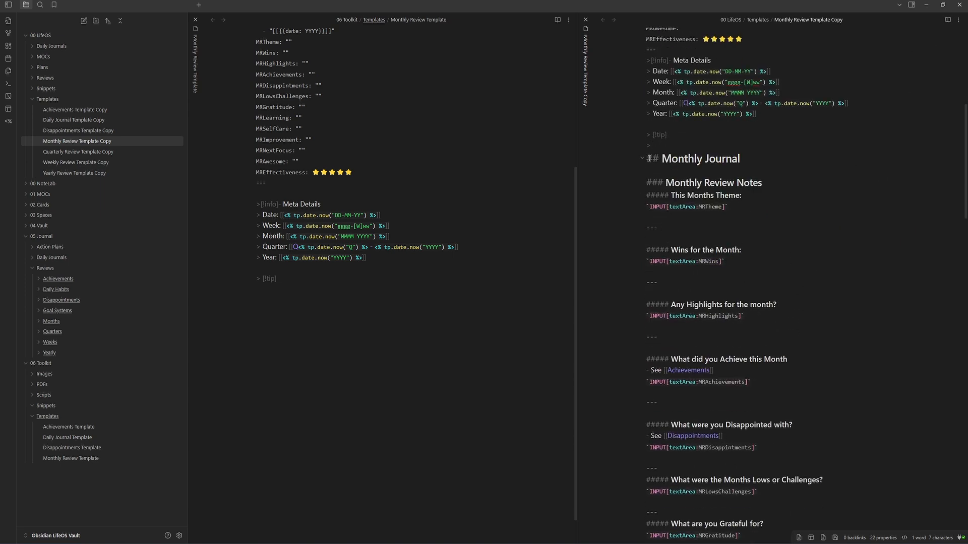
{"action": "left_click_drag", "start_coordinate": [649, 158], "coordinate": [761, 535]}
{"action": "key", "text": "ctrl+c"}
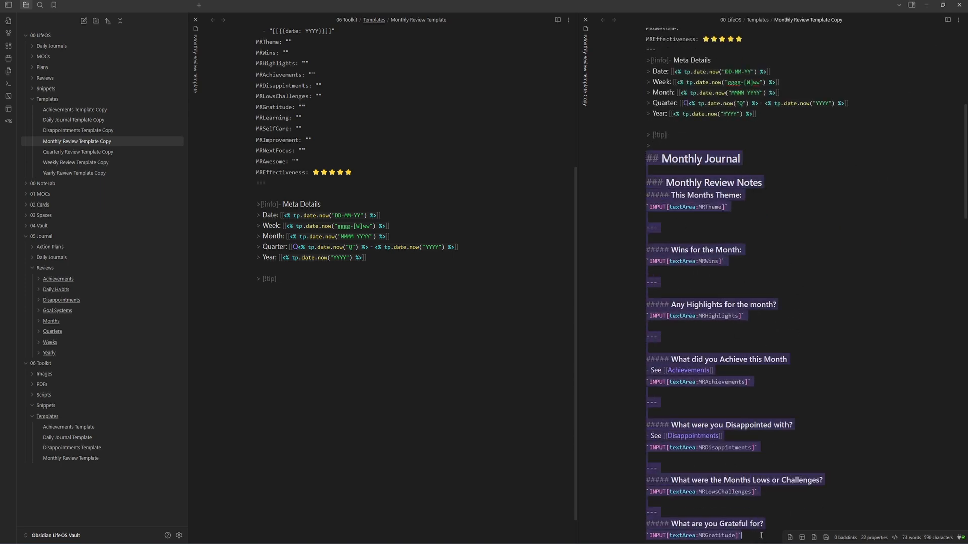
{"action": "left_click", "coordinate": [360, 369]}
{"action": "key", "text": "ctrl+v"}
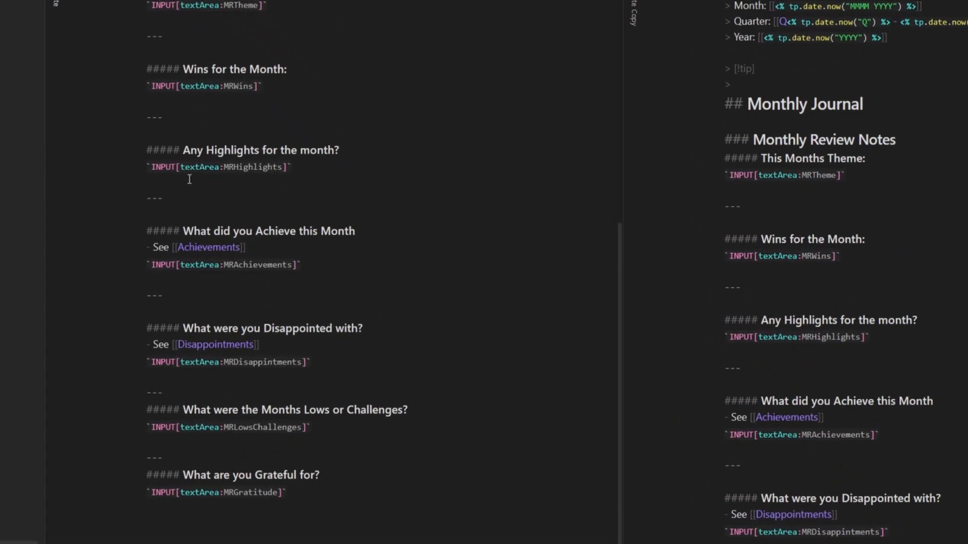
Copy the questions from "What have your learnt this month?" through "How to make next month Awesome" below the gratitude input in Monthly Review Template
{"action": "scroll", "coordinate": [872, 449], "scroll_direction": "down", "scroll_amount": 7}
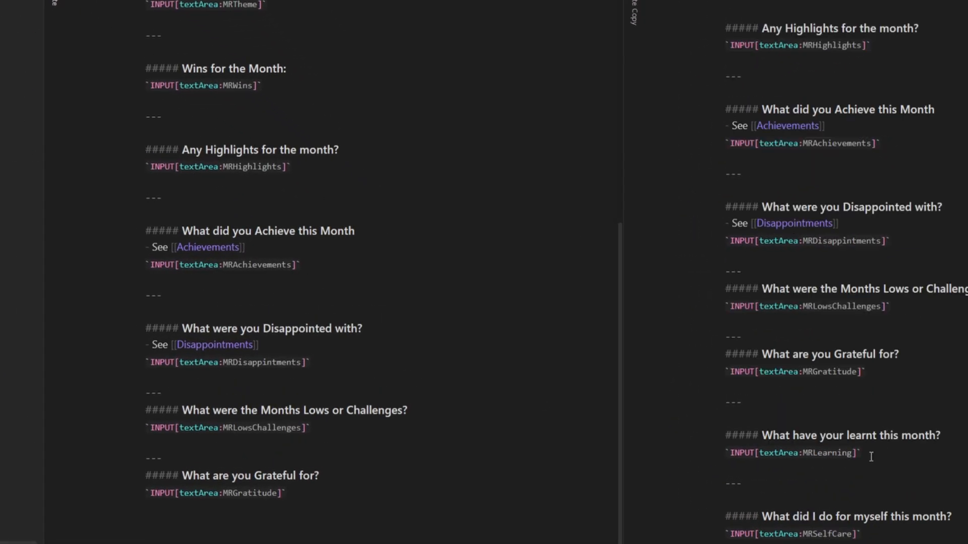
{"action": "scroll", "coordinate": [874, 440], "scroll_direction": "down", "scroll_amount": 5}
{"action": "left_click_drag", "start_coordinate": [744, 459], "coordinate": [674, 88]}
{"action": "key", "text": "ctrl+c"}
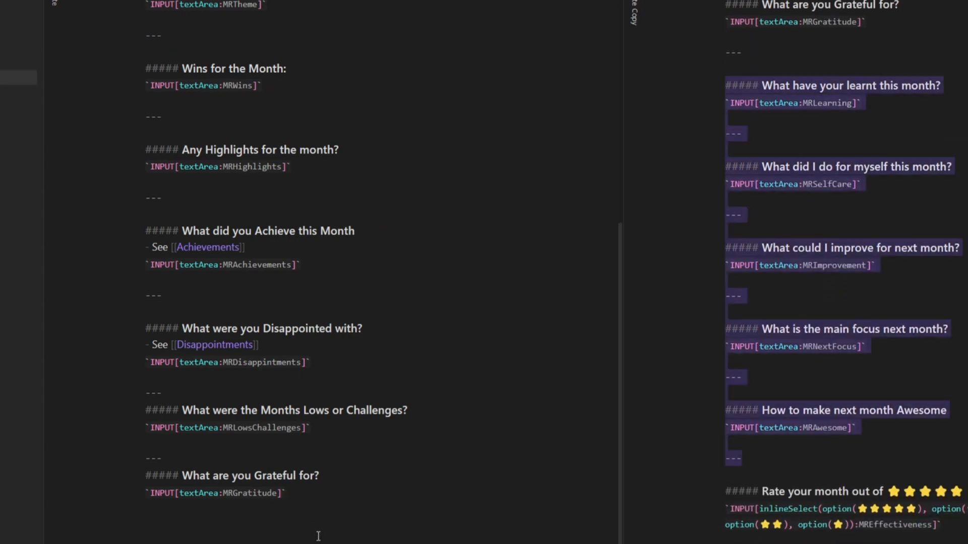
{"action": "left_click", "coordinate": [316, 535]}
{"action": "key", "text": "ctrl+v"}
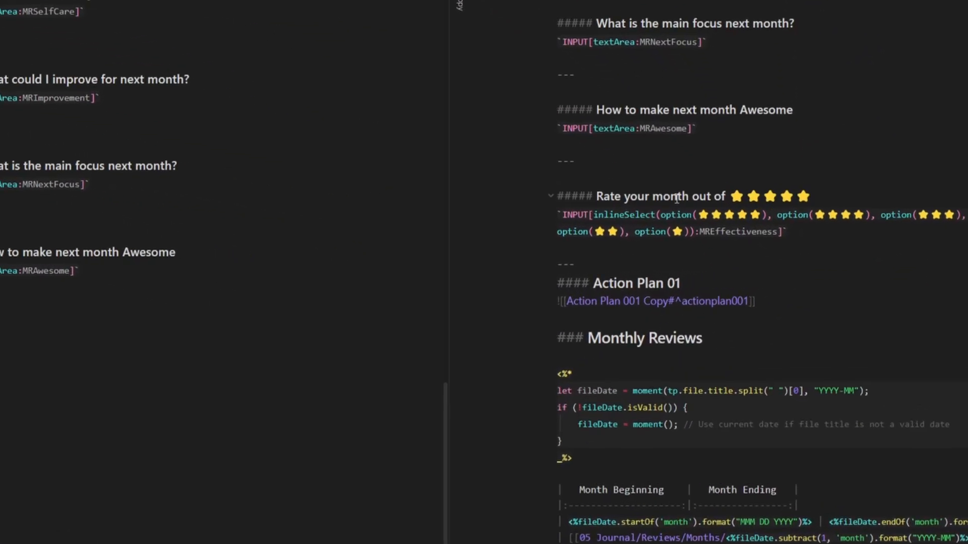
Copy the "Rate your month out of" five-star heading and its MREffectiveness inlineSelect to the end of Monthly Review Template
{"action": "left_click_drag", "start_coordinate": [816, 200], "coordinate": [730, 198]}
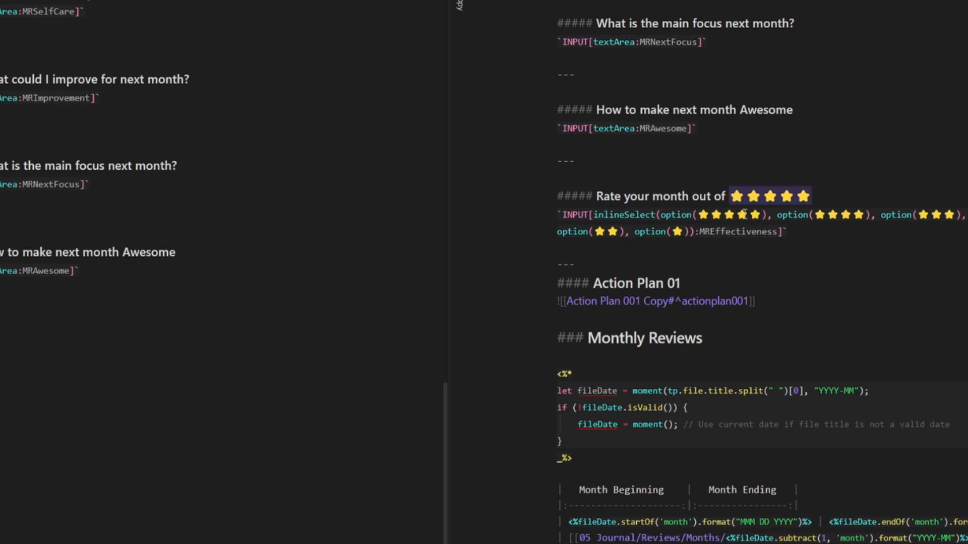
{"action": "double_click", "coordinate": [729, 232]}
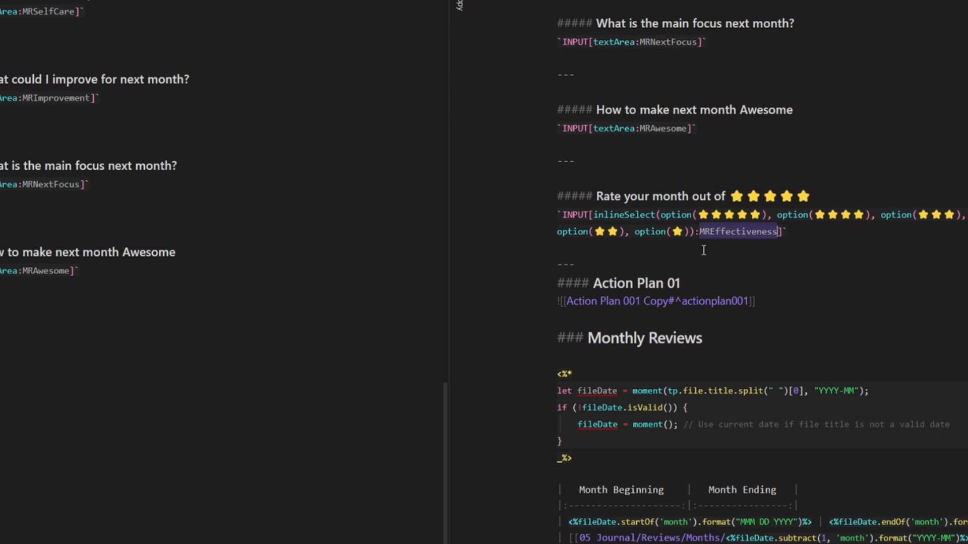
{"action": "left_click_drag", "start_coordinate": [812, 238], "coordinate": [514, 168]}
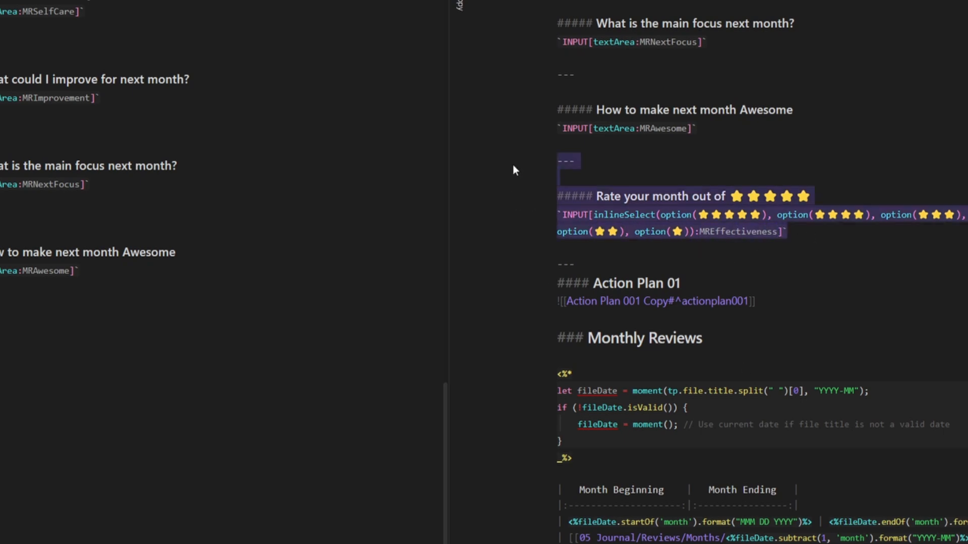
{"action": "left_click", "coordinate": [847, 231]}
{"action": "left_click_drag", "start_coordinate": [846, 231], "coordinate": [526, 196]}
{"action": "key", "text": "ctrl+c"}
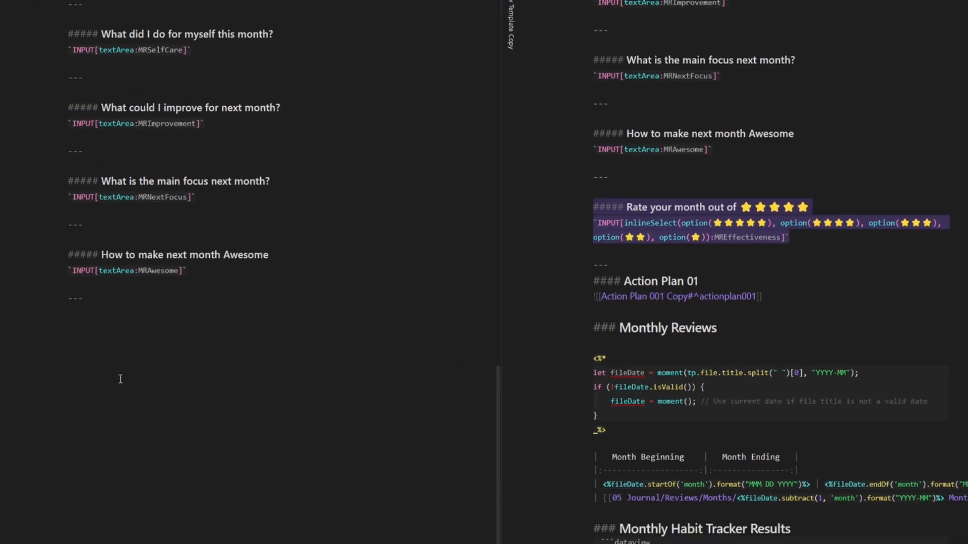
{"action": "left_click", "coordinate": [60, 374]}
{"action": "key", "text": "ctrl+v"}
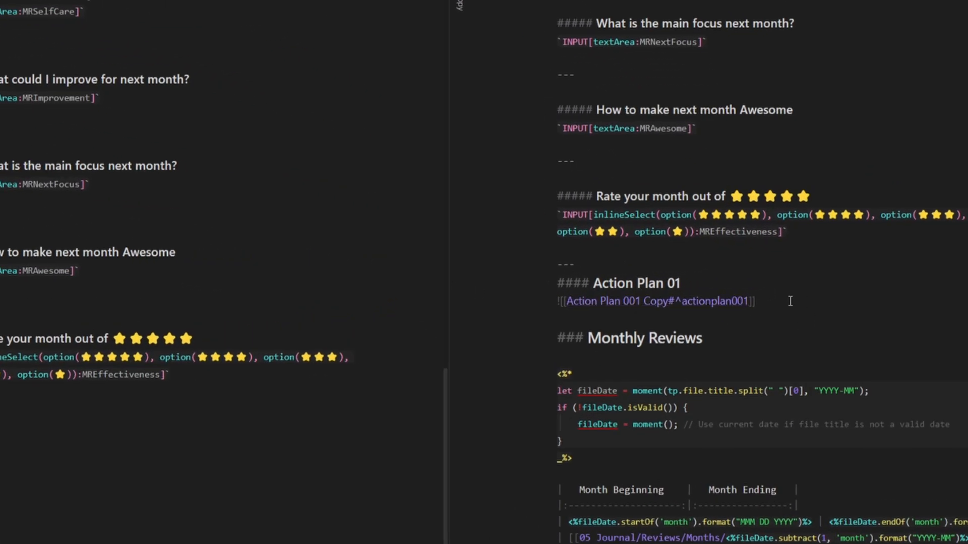
Copy the Action Plan 01 heading and its Action Plan 001 Copy#^actionplan001 embed below the star rating in Monthly Review Template
{"action": "left_click_drag", "start_coordinate": [763, 301], "coordinate": [502, 280]}
{"action": "key", "text": "ctrl+c"}
{"action": "left_click", "coordinate": [138, 439]}
{"action": "key", "text": "ctrl+v"}
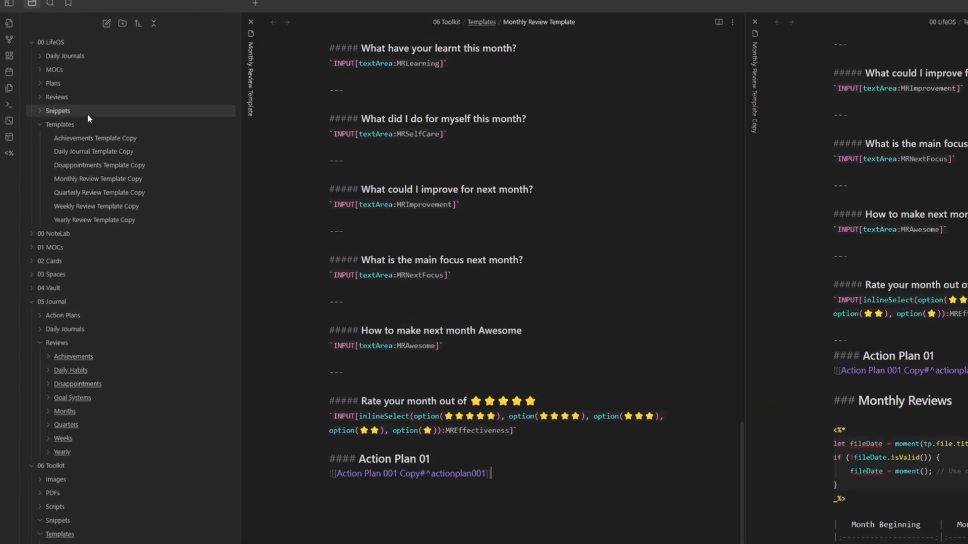
Open Action Plan 001 Copy from the Plans folder and compare its goal table and ^actionplan001 block ID in source mode and reading view
{"action": "left_click", "coordinate": [45, 83]}
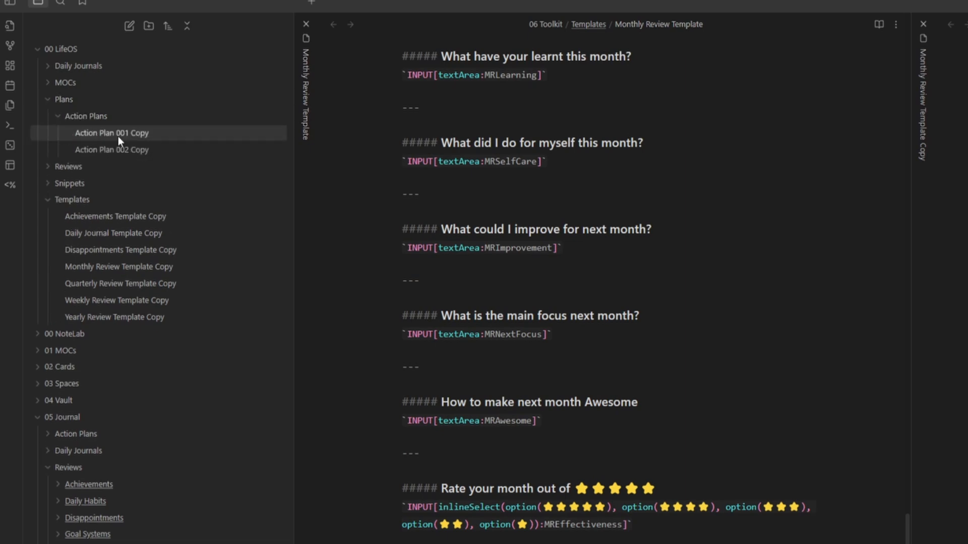
{"action": "left_click", "coordinate": [118, 136]}
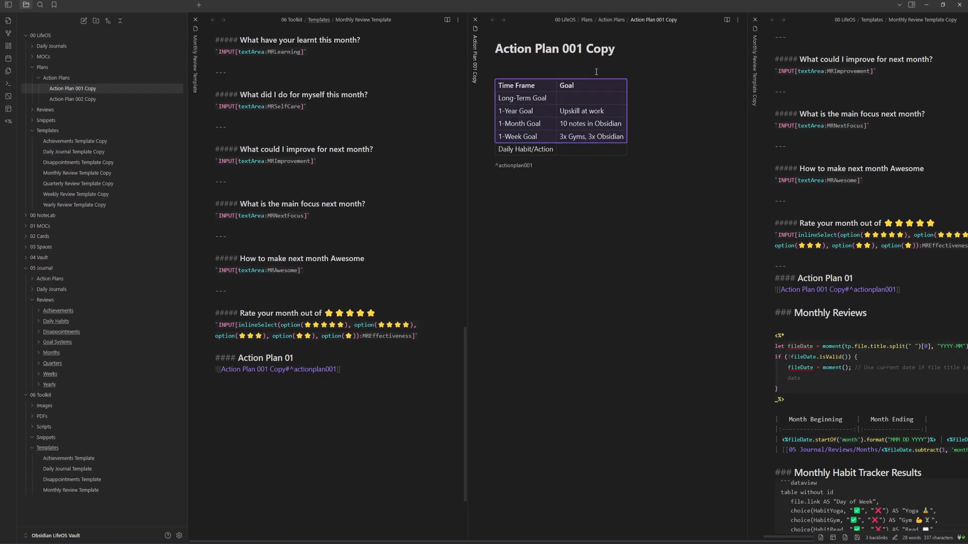
{"action": "left_click", "coordinate": [602, 182]}
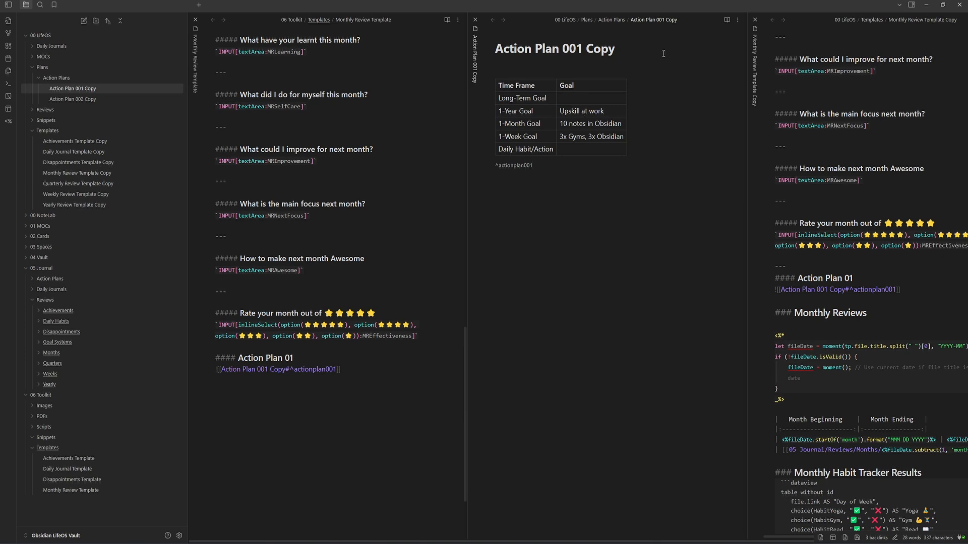
{"action": "left_click", "coordinate": [738, 19]}
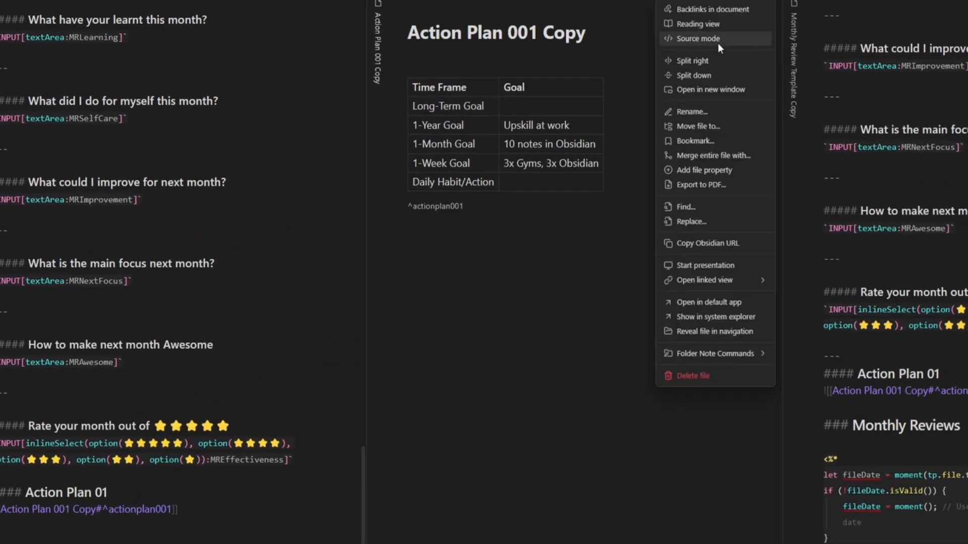
{"action": "left_click", "coordinate": [718, 41]}
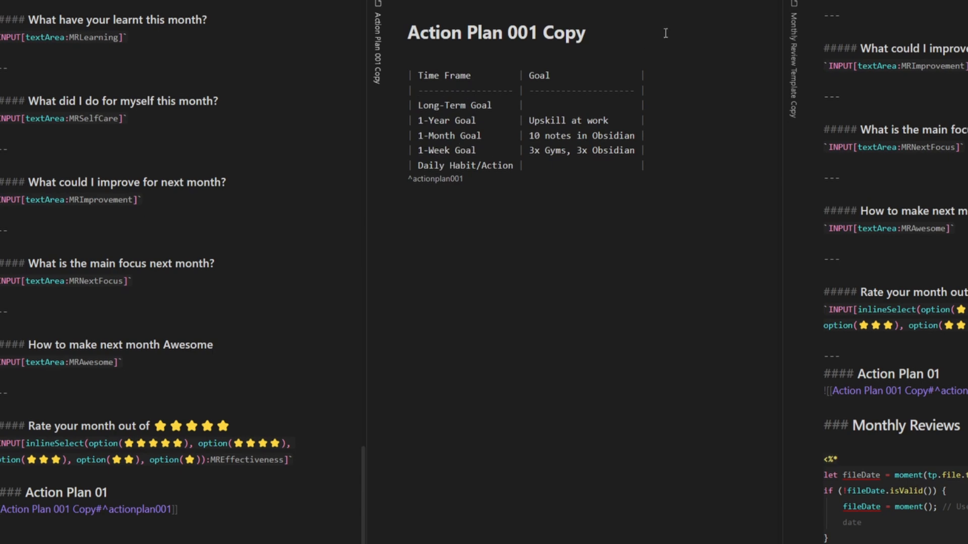
{"action": "key", "text": "ctrl+e"}
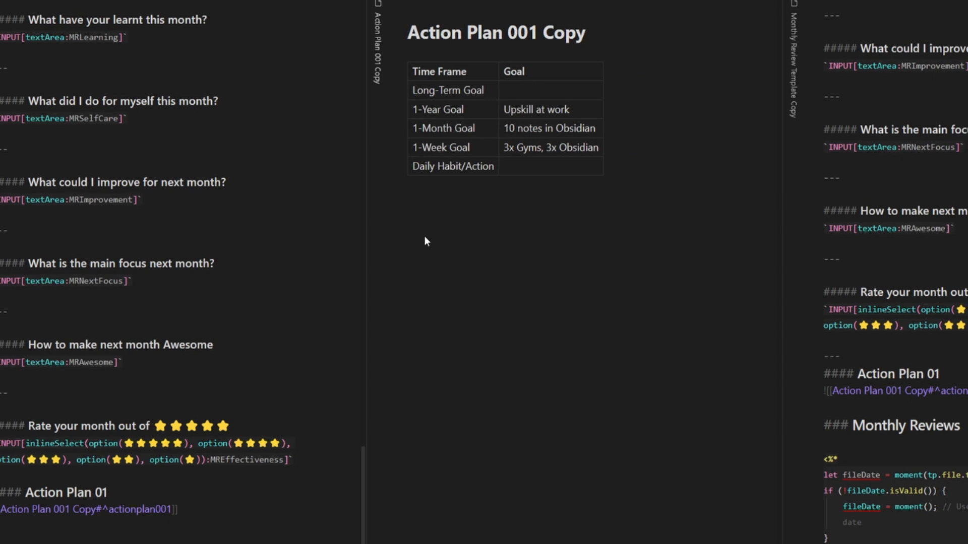
{"action": "key", "text": "ctrl+e"}
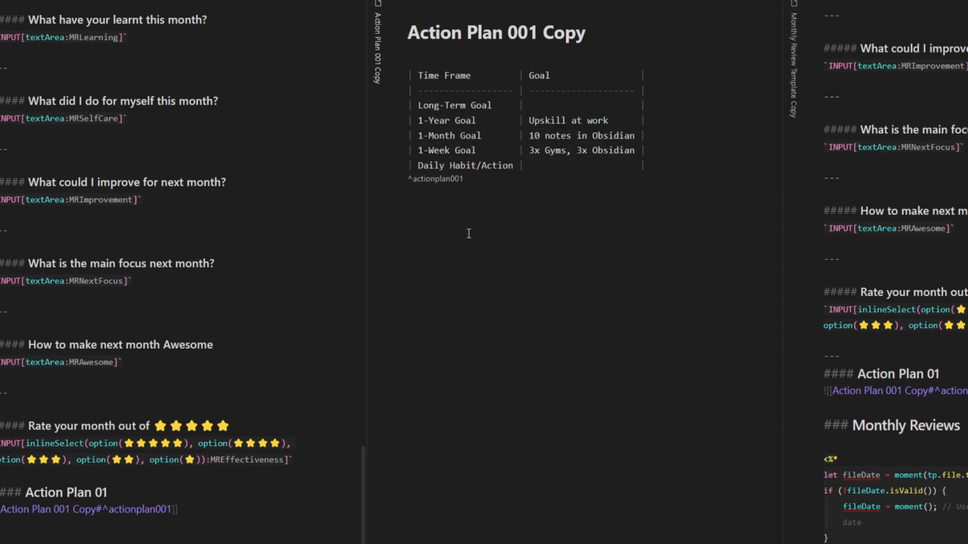
Insert a two-column table below the action plan table in Action Plan 001 Copy and copy the Time Frame header into its first cell
{"action": "right_click", "coordinate": [427, 214]}
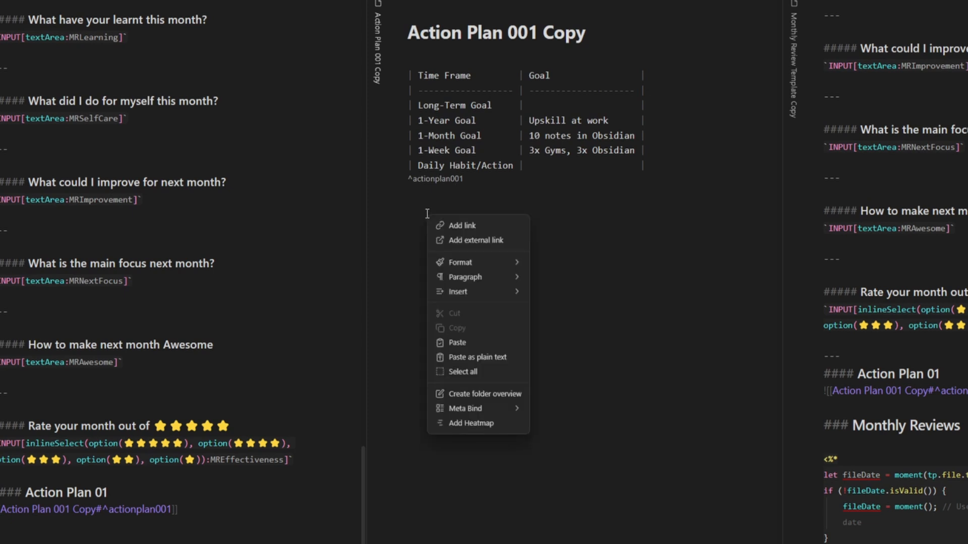
{"action": "mouse_move", "coordinate": [504, 292]}
{"action": "left_click", "coordinate": [561, 295]}
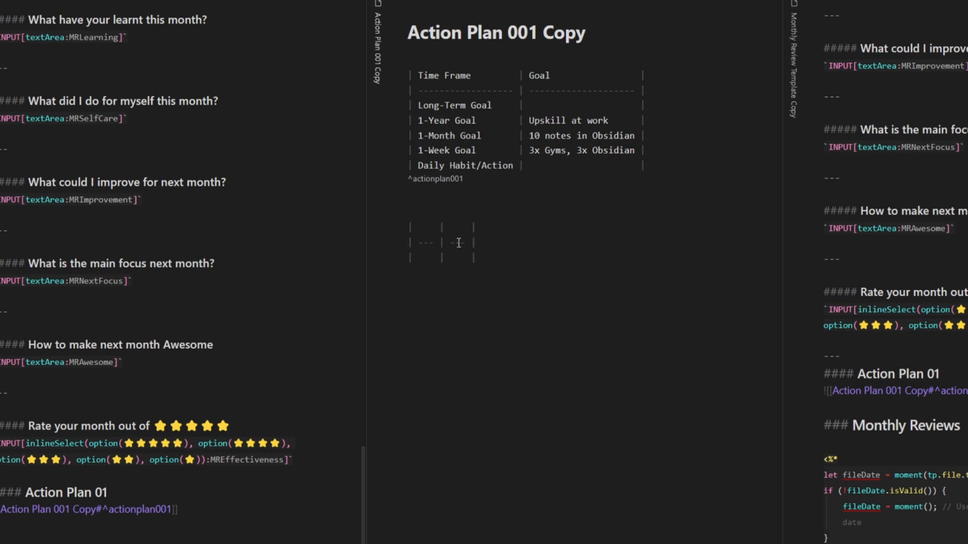
{"action": "left_click_drag", "start_coordinate": [471, 77], "coordinate": [419, 78]}
{"action": "key", "text": "ctrl+c"}
{"action": "left_click", "coordinate": [429, 223]}
{"action": "key", "text": "ctrl+v"}
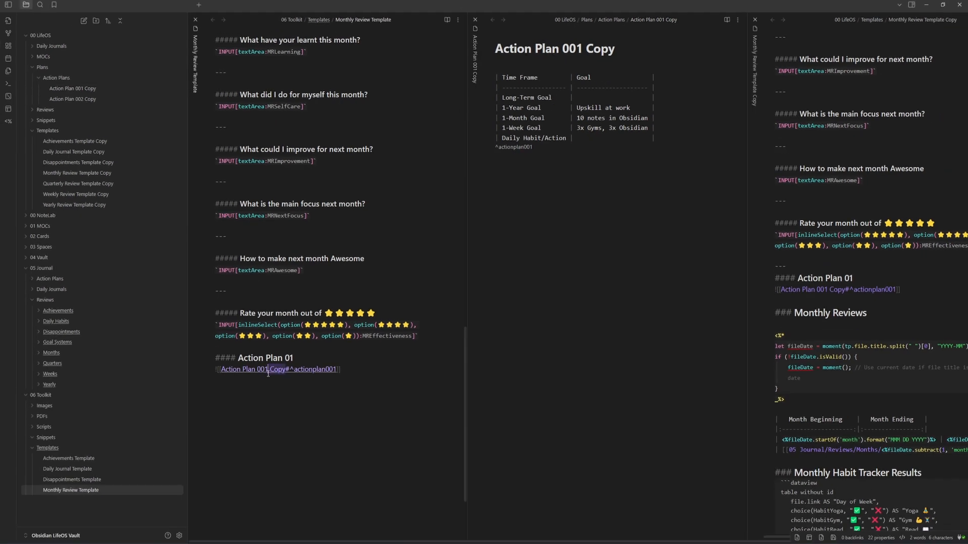
Remove "Copy" from the Action Plan 01 embed in Monthly Review Template so it references Action Plan 001#^actionplan001
{"action": "key", "text": "BackSpace"}
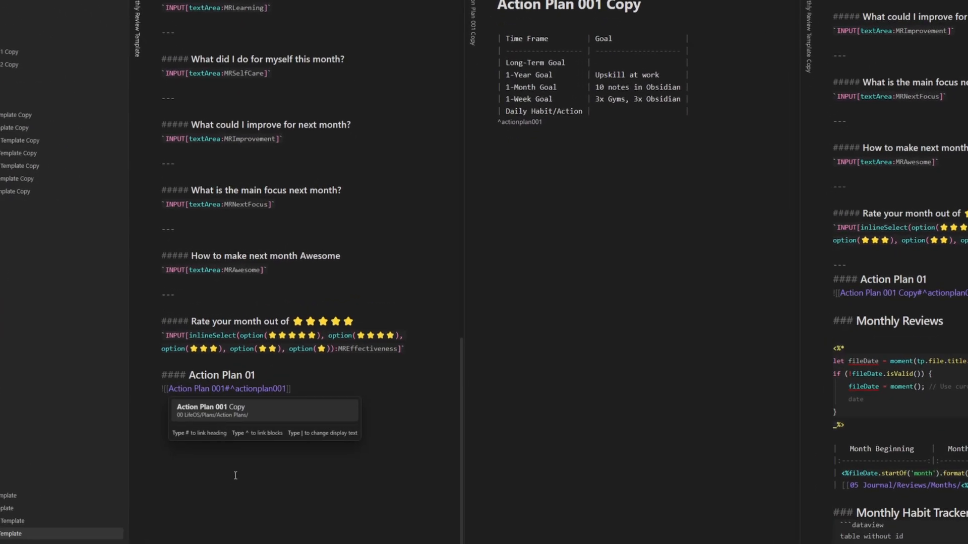
{"action": "left_click", "coordinate": [239, 470]}
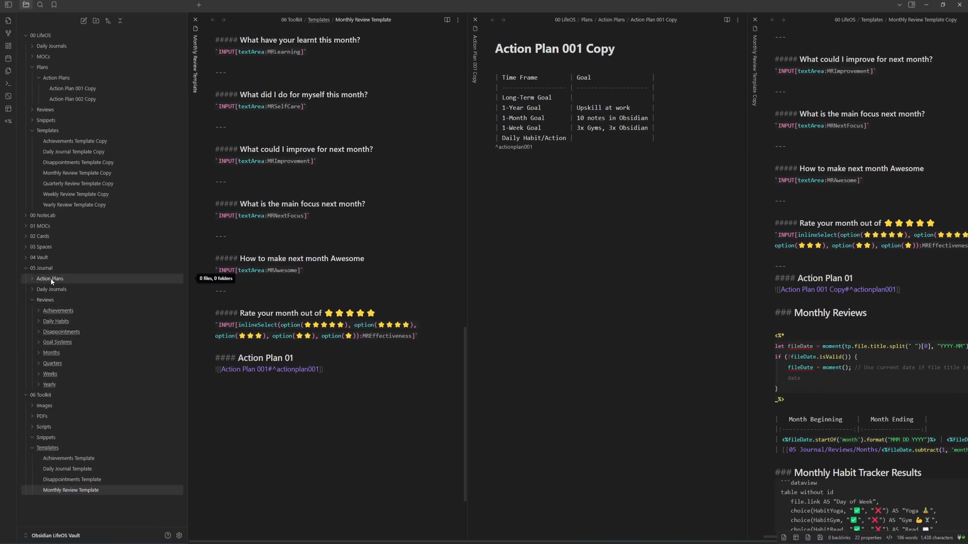
Create a note named Action Plan 001 in the 05 Journal/Action Plans folder
{"action": "right_click", "coordinate": [50, 279]}
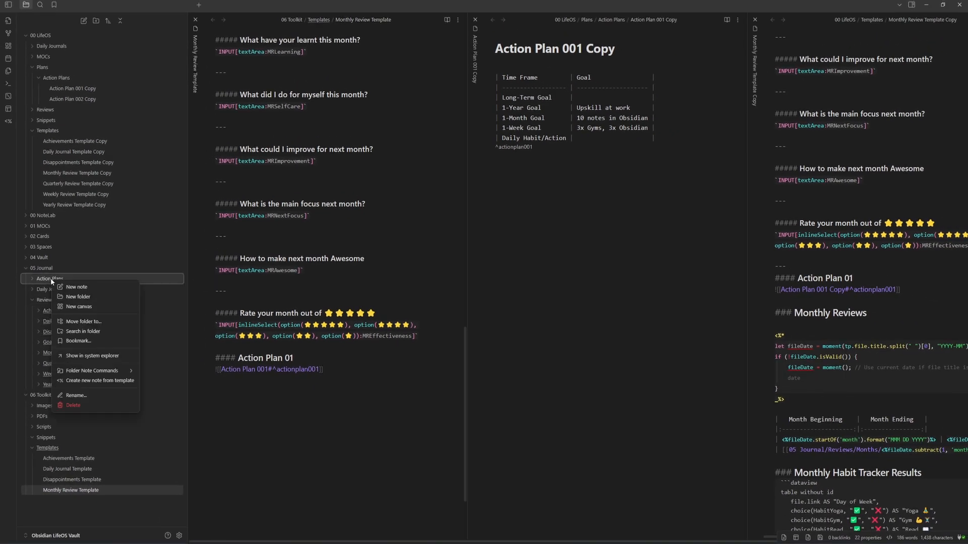
{"action": "left_click", "coordinate": [77, 287]}
{"action": "type", "text": "Action P"}
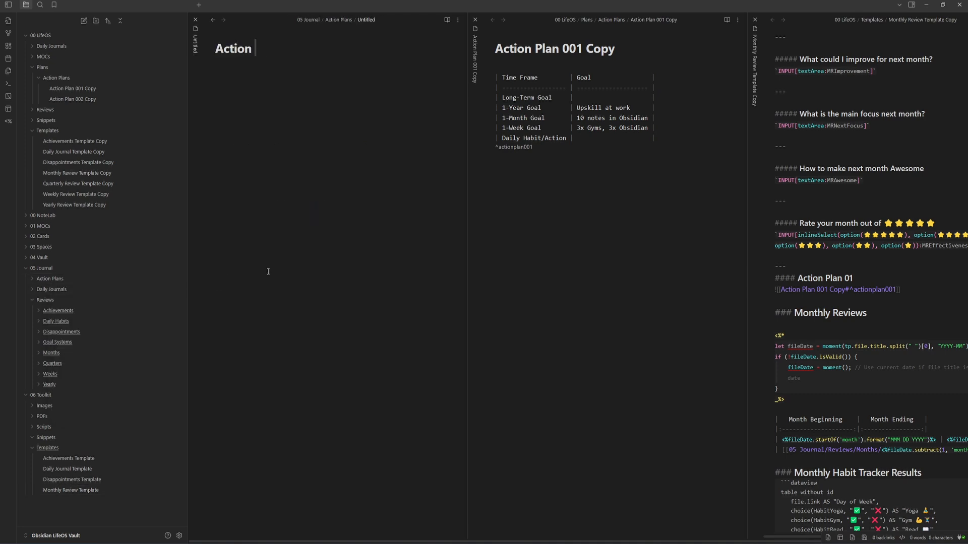
{"action": "type", "text": "lan 001"}
Copy the goal table with its ^actionplan001 block ID from Action Plan 001 Copy into Action Plan 001, and close the source note
{"action": "left_click", "coordinate": [213, 20]}
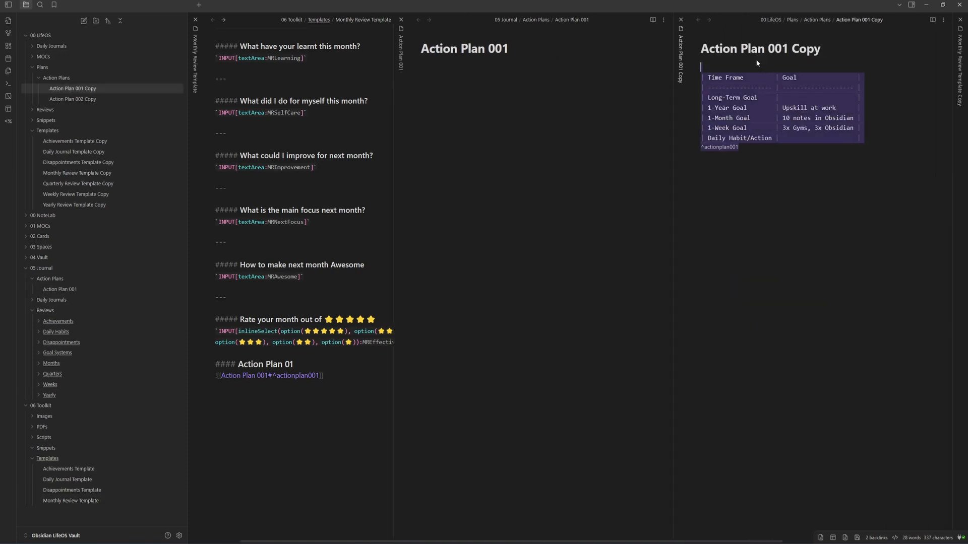
{"action": "left_click", "coordinate": [610, 94]}
{"action": "key", "text": "ctrl+v"}
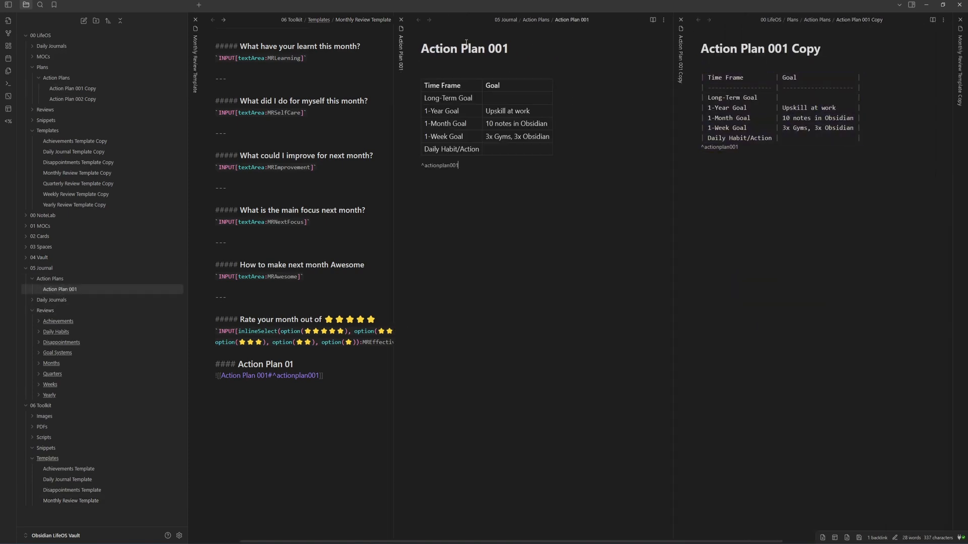
{"action": "left_click", "coordinate": [681, 20]}
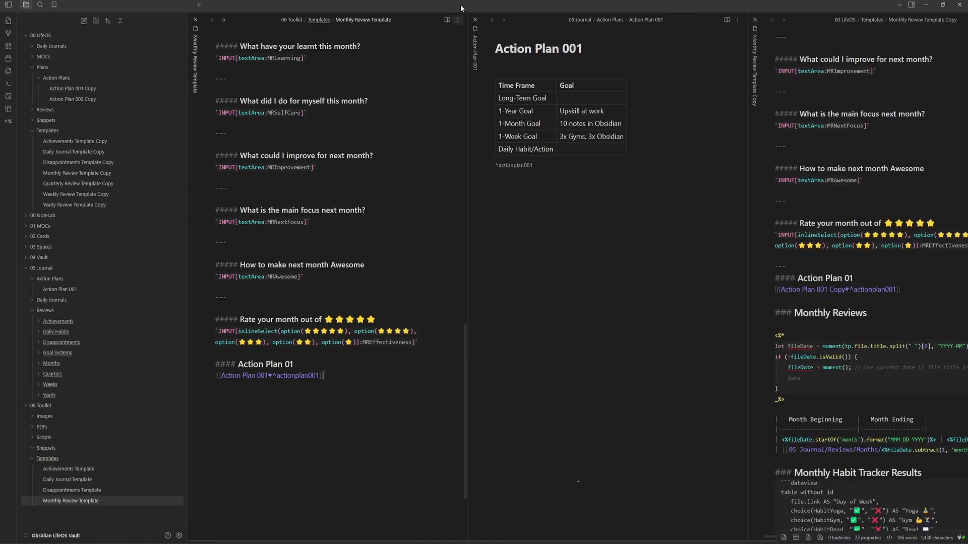
Show Monthly Review Template in reading view and check the embedded table under Action Plan 01
{"action": "left_click", "coordinate": [447, 20]}
{"action": "scroll", "coordinate": [338, 344], "scroll_direction": "down", "scroll_amount": 5}
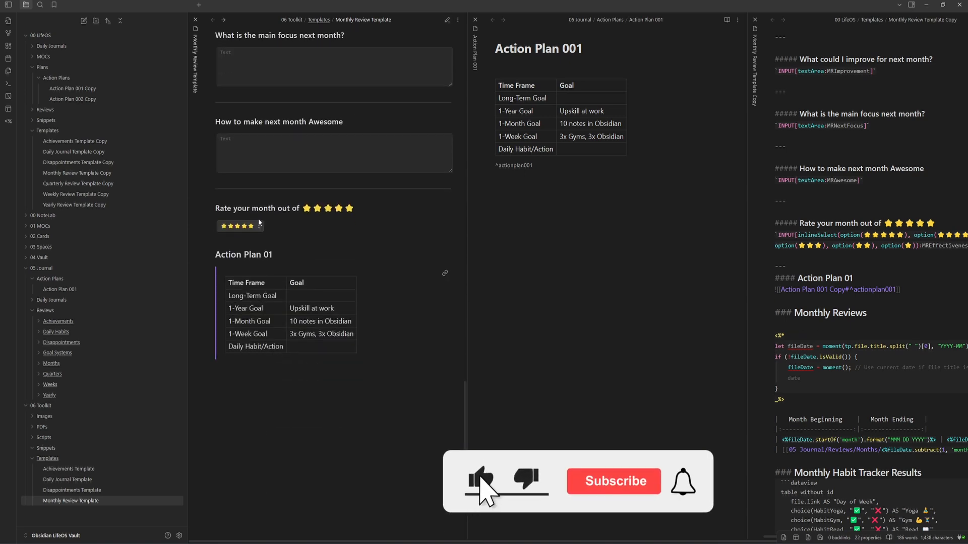
{"action": "double_click", "coordinate": [229, 257]}
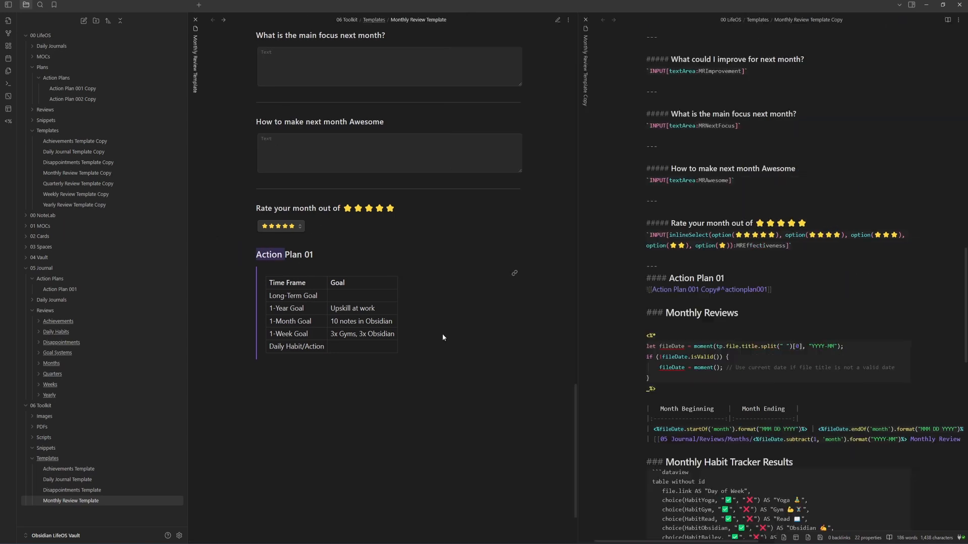
Examine the Monthly Reviews date script and previous/next month links in Monthly Review Template Copy, in both reading and editing view
{"action": "scroll", "coordinate": [682, 341], "scroll_direction": "down", "scroll_amount": 4}
{"action": "scroll", "coordinate": [681, 341], "scroll_direction": "down", "scroll_amount": 5}
{"action": "scroll", "coordinate": [706, 322], "scroll_direction": "up", "scroll_amount": 8}
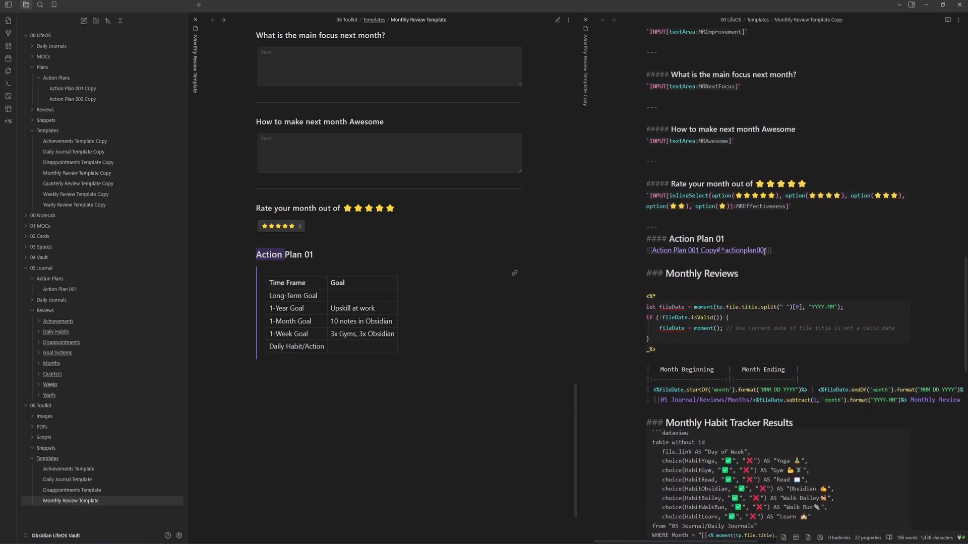
{"action": "scroll", "coordinate": [711, 316], "scroll_direction": "down", "scroll_amount": 2}
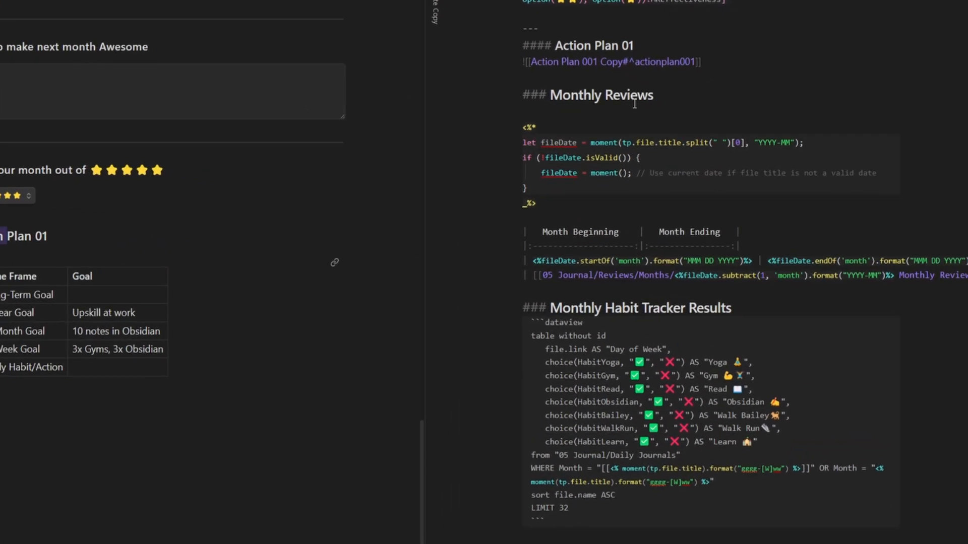
{"action": "key", "text": "ctrl+e"}
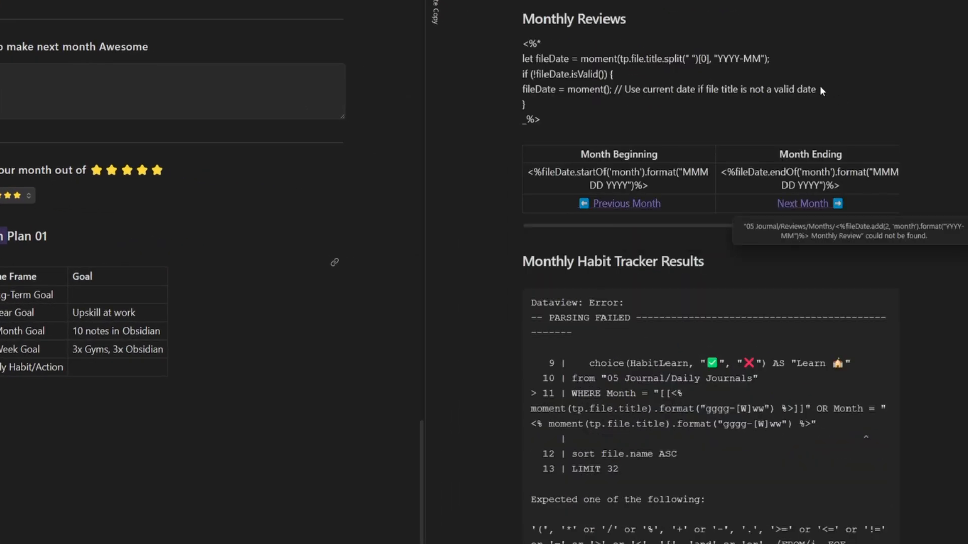
{"action": "key", "text": "ctrl+e"}
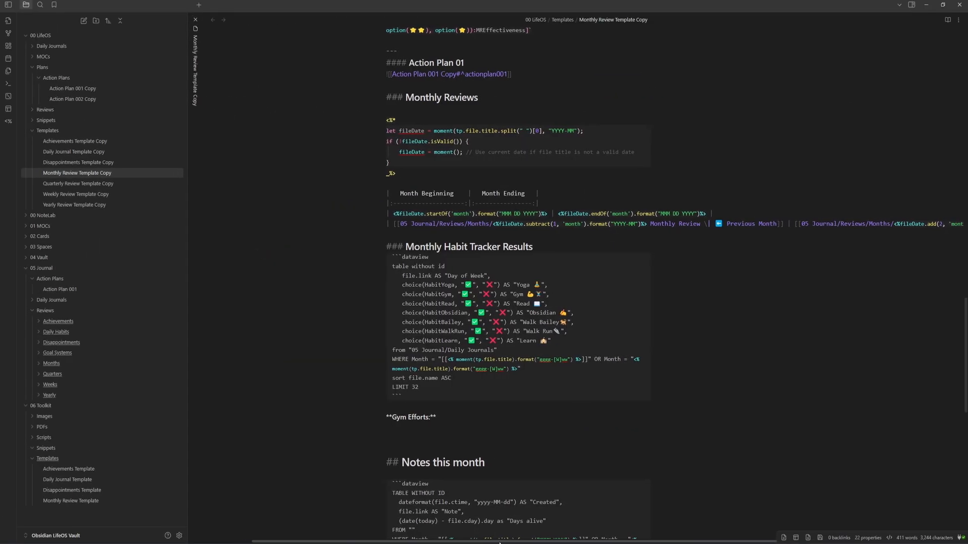
{"action": "left_click_drag", "start_coordinate": [499, 543], "coordinate": [611, 541]}
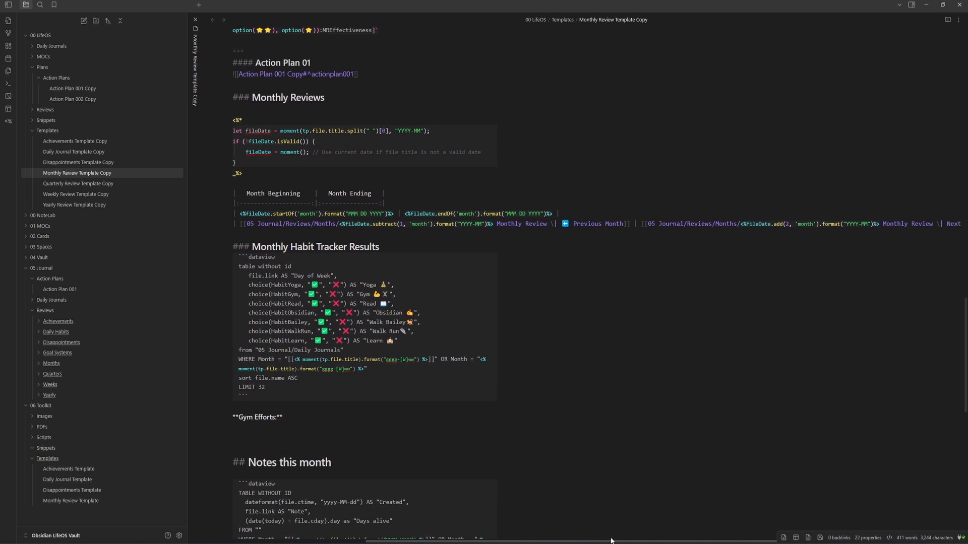
{"action": "left_click", "coordinate": [9, 5]}
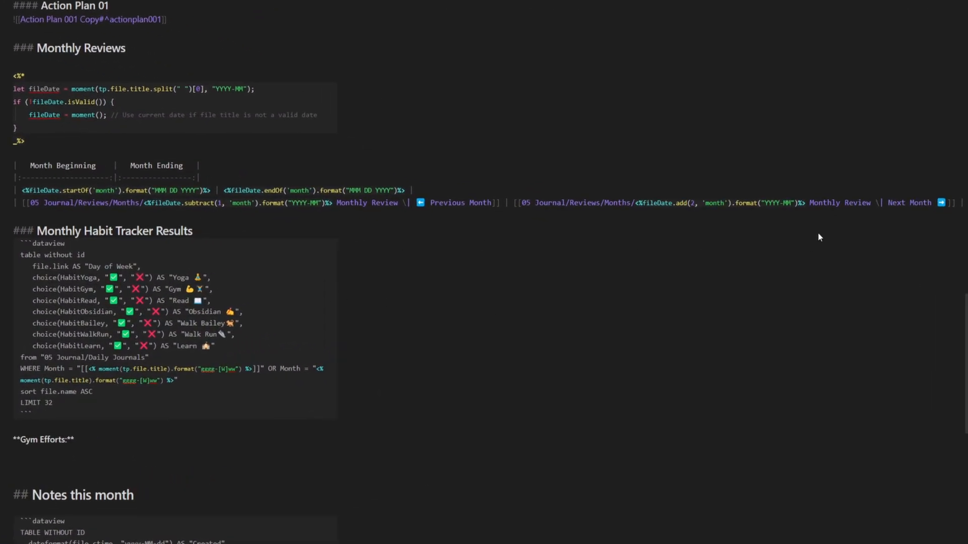
{"action": "left_click_drag", "start_coordinate": [940, 207], "coordinate": [39, 123]}
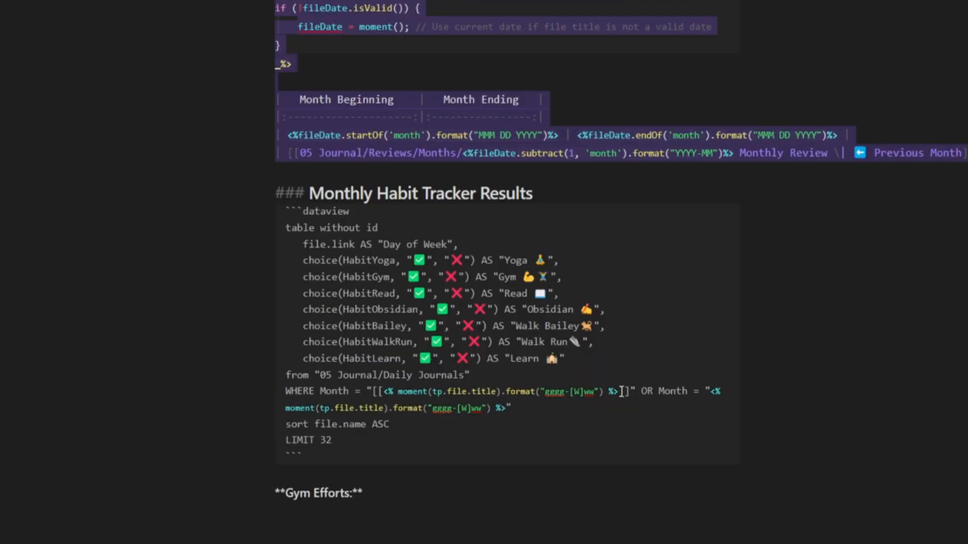
Examine the month filter expressions and the 05 Journal/Daily Journals source in the Monthly Habit Tracker Results query
{"action": "left_click_drag", "start_coordinate": [620, 392], "coordinate": [384, 392]}
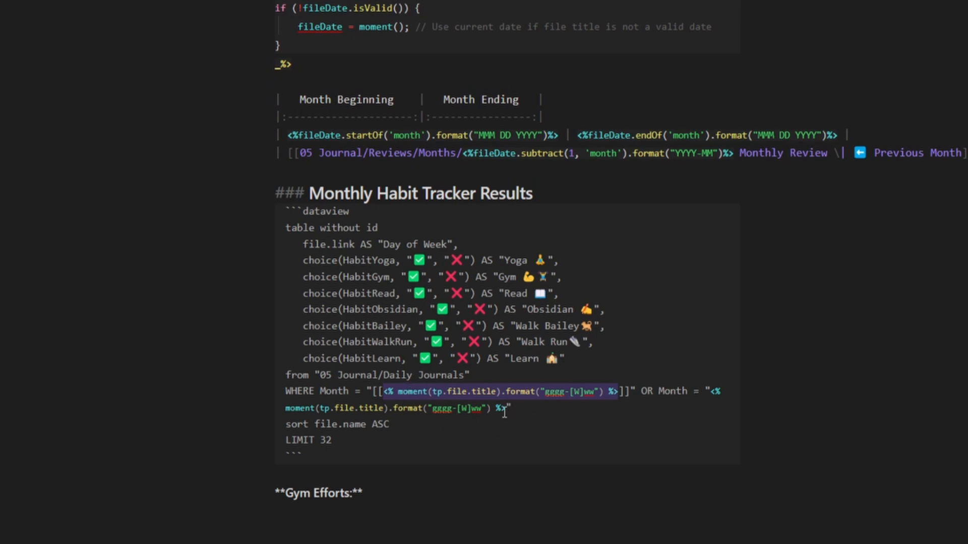
{"action": "left_click_drag", "start_coordinate": [505, 409], "coordinate": [273, 405]}
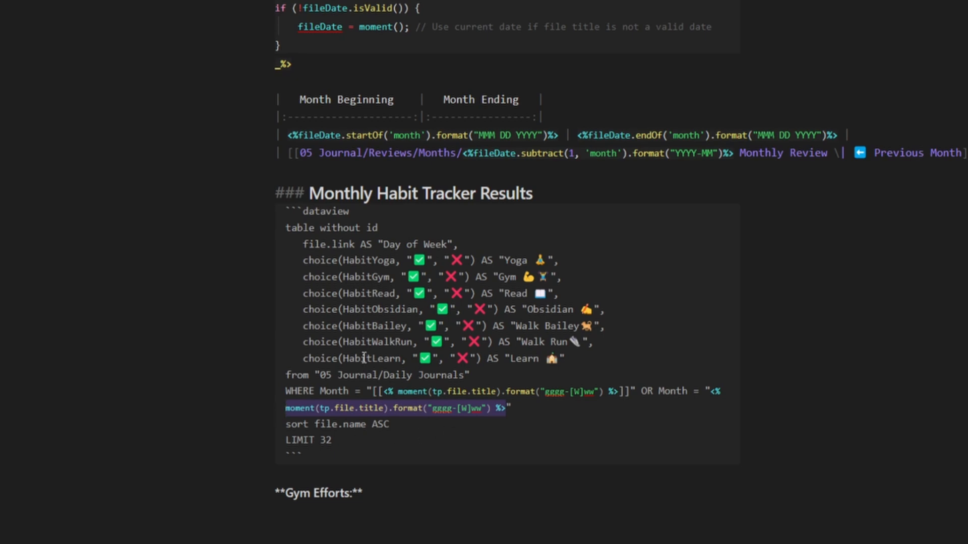
{"action": "left_click_drag", "start_coordinate": [320, 375], "coordinate": [467, 375]}
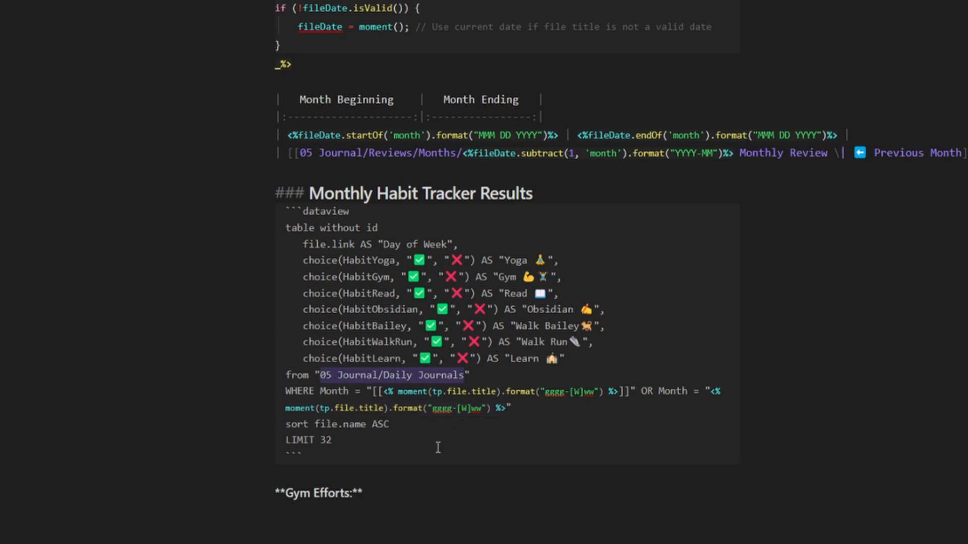
Copy the Monthly Reviews and Monthly Habit Tracker Results sections from Monthly Review Template Copy into Monthly Review Template below Action Plan 01
{"action": "left_click_drag", "start_coordinate": [303, 451], "coordinate": [137, 1]}
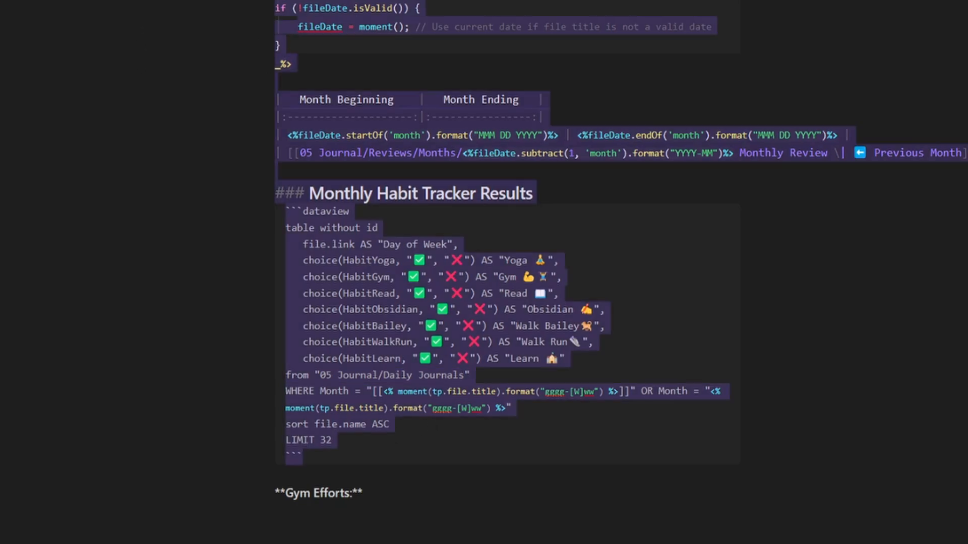
{"action": "left_click", "coordinate": [78, 499], "text": "ctrl"}
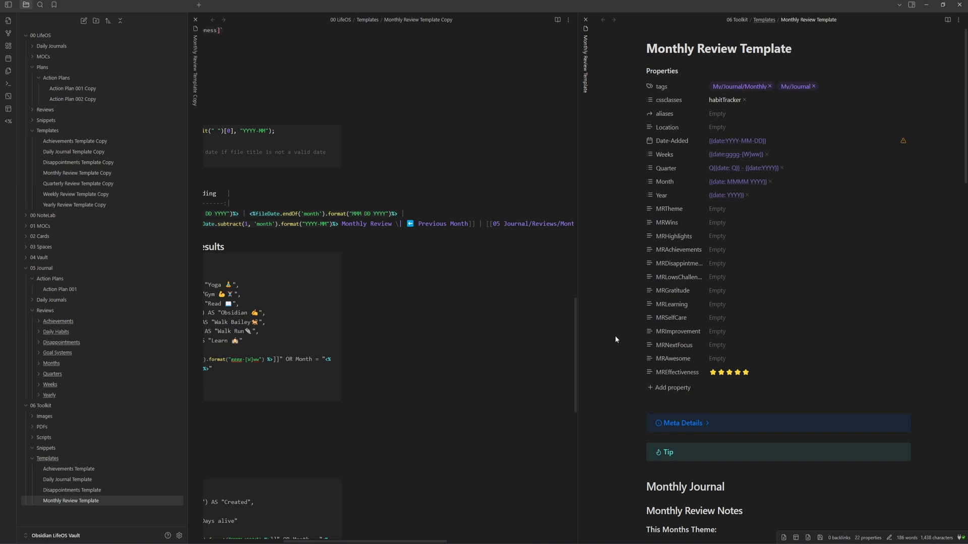
{"action": "scroll", "coordinate": [604, 326], "scroll_direction": "down", "scroll_amount": 20}
{"action": "left_click_drag", "start_coordinate": [585, 65], "coordinate": [195, 68]}
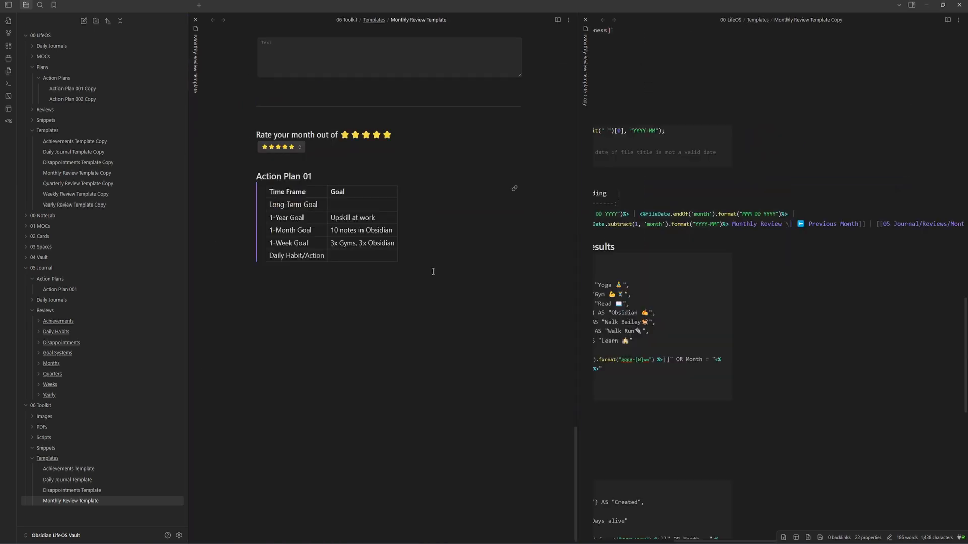
{"action": "left_click", "coordinate": [568, 20]}
{"action": "left_click", "coordinate": [524, 53]}
{"action": "scroll", "coordinate": [370, 333], "scroll_direction": "down", "scroll_amount": 5}
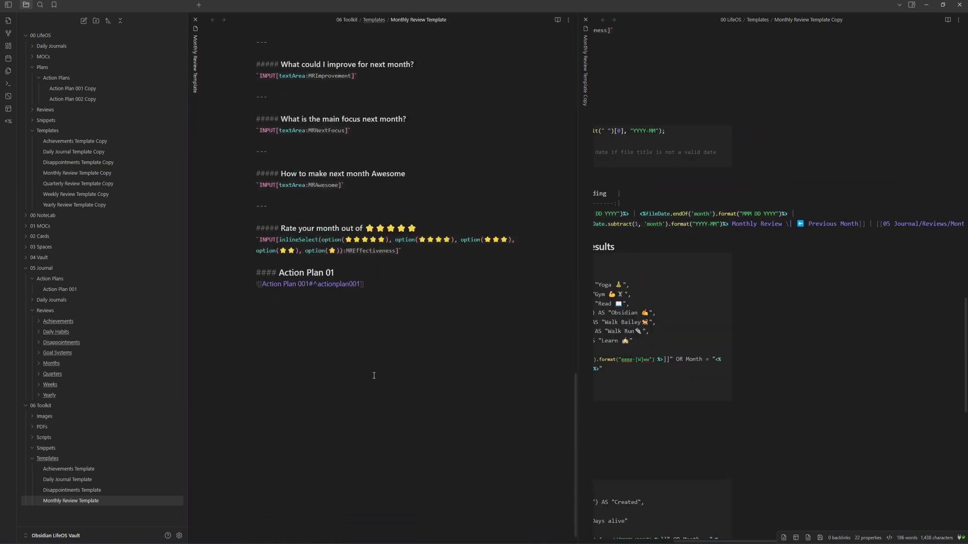
{"action": "key", "text": "ctrl+v"}
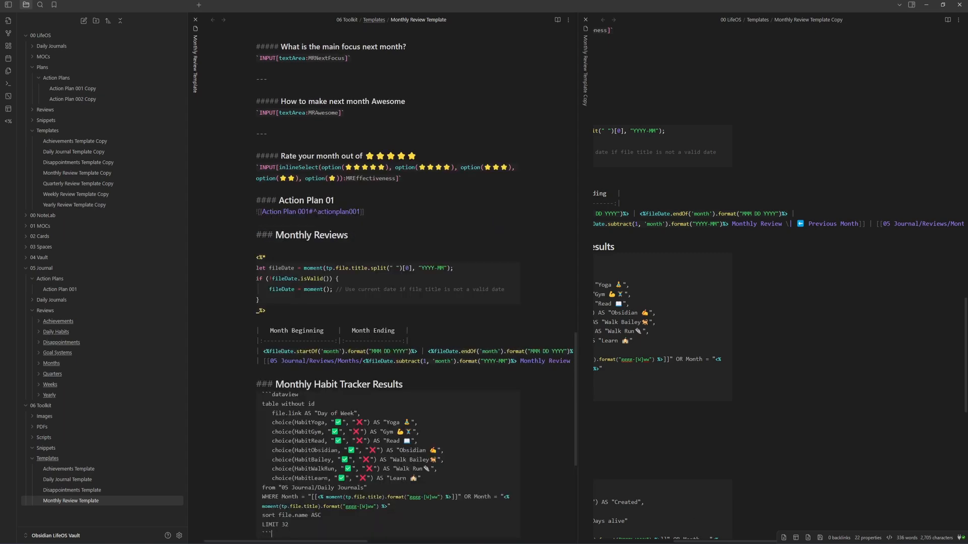
Copy the bold "Gym Efforts:" line from Monthly Review Template Copy to below the habit tracker query in Monthly Review Template
{"action": "left_click", "coordinate": [626, 220]}
{"action": "scroll", "coordinate": [676, 164], "scroll_direction": "up", "scroll_amount": 3}
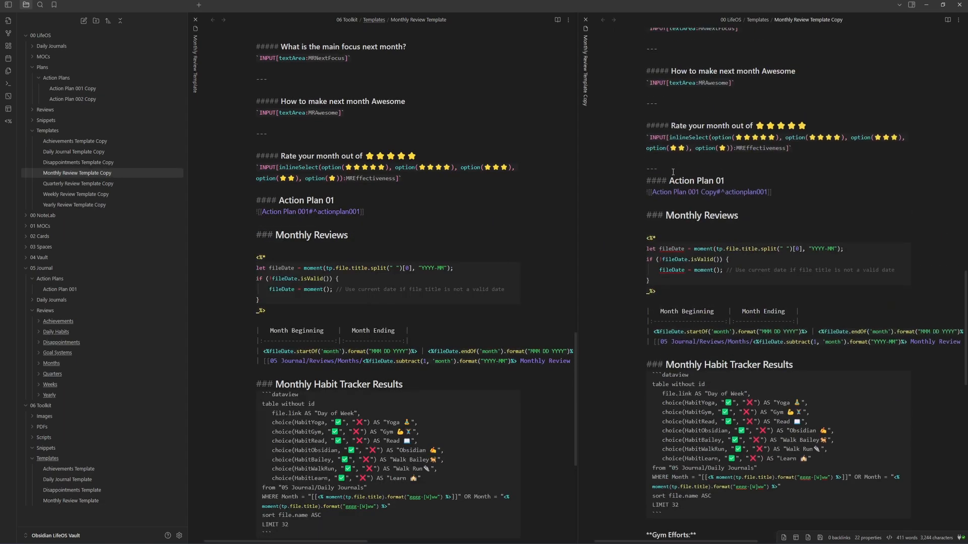
{"action": "scroll", "coordinate": [823, 258], "scroll_direction": "down", "scroll_amount": 7}
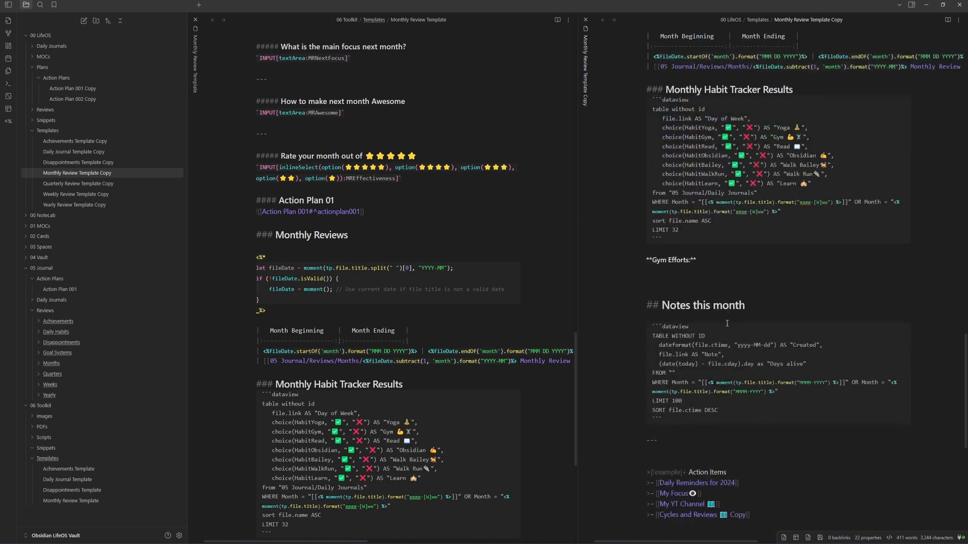
{"action": "scroll", "coordinate": [435, 287], "scroll_direction": "down", "scroll_amount": 5}
{"action": "left_click_drag", "start_coordinate": [698, 260], "coordinate": [640, 261]}
{"action": "key", "text": "ctrl+c"}
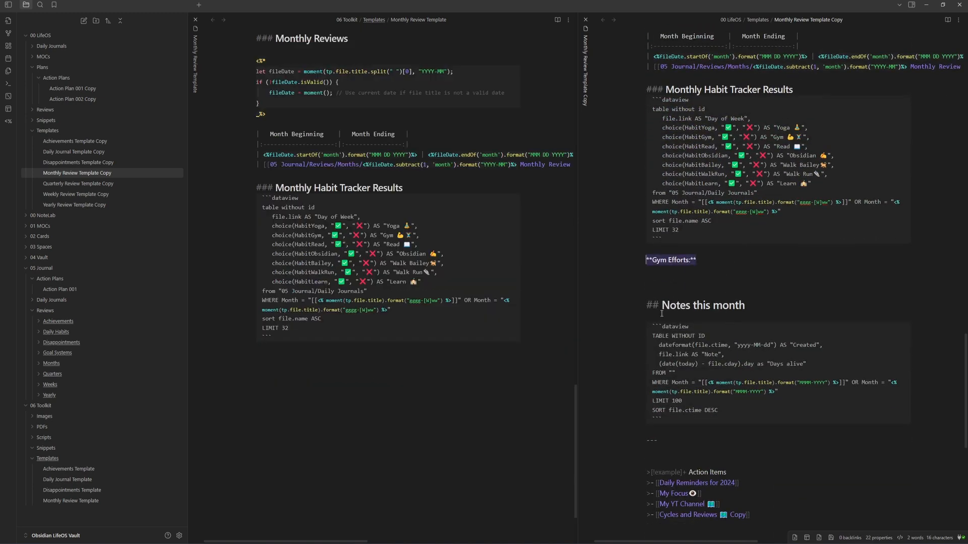
{"action": "left_click", "coordinate": [351, 379]}
{"action": "key", "text": "Return"}
{"action": "key", "text": "ctrl+v"}
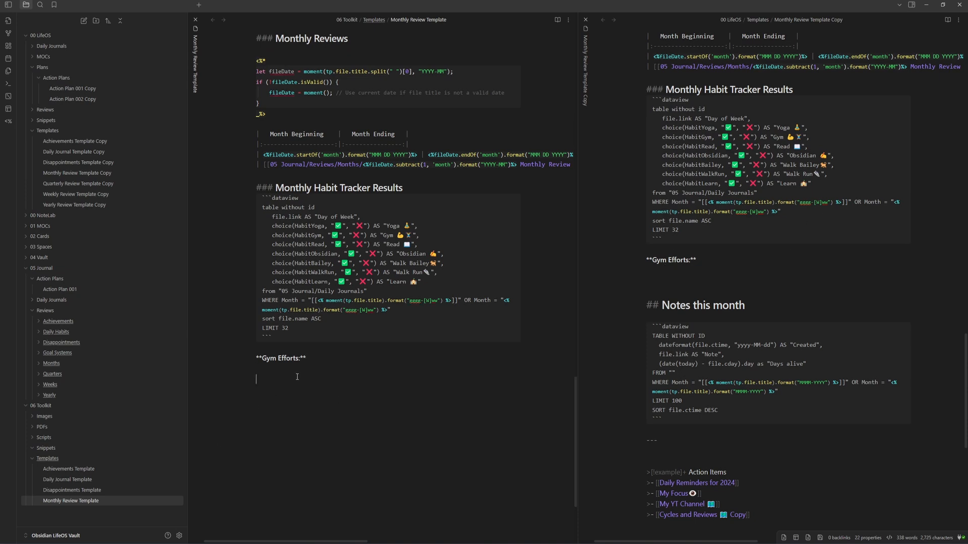
Copy the "Notes this month" section with its dataview query and closing divider into Monthly Review Template below Gym Efforts
{"action": "left_click", "coordinate": [947, 20]}
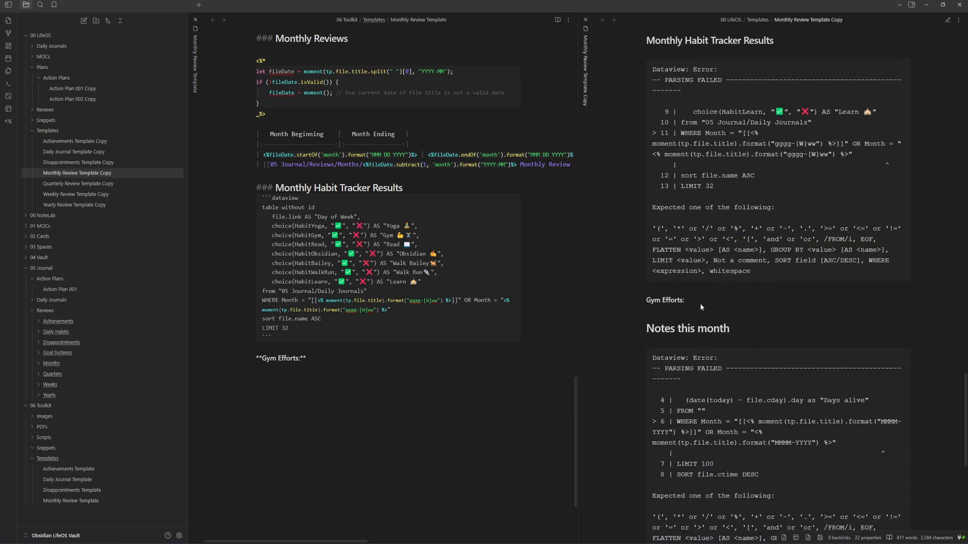
{"action": "left_click", "coordinate": [947, 20]}
{"action": "scroll", "coordinate": [713, 160], "scroll_direction": "down", "scroll_amount": 5}
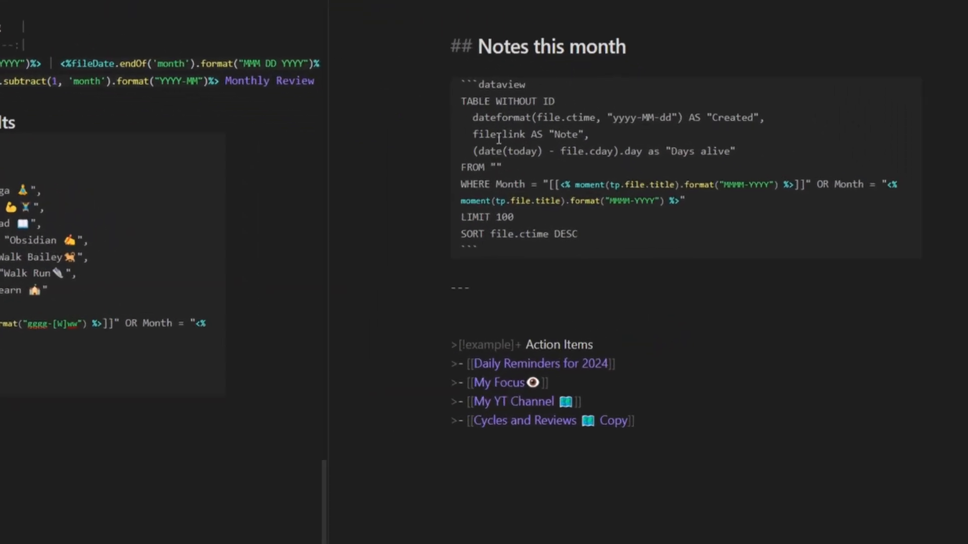
{"action": "scroll", "coordinate": [599, 335], "scroll_direction": "up", "scroll_amount": 1}
{"action": "left_click_drag", "start_coordinate": [512, 307], "coordinate": [403, 62]}
{"action": "key", "text": "ctrl+c"}
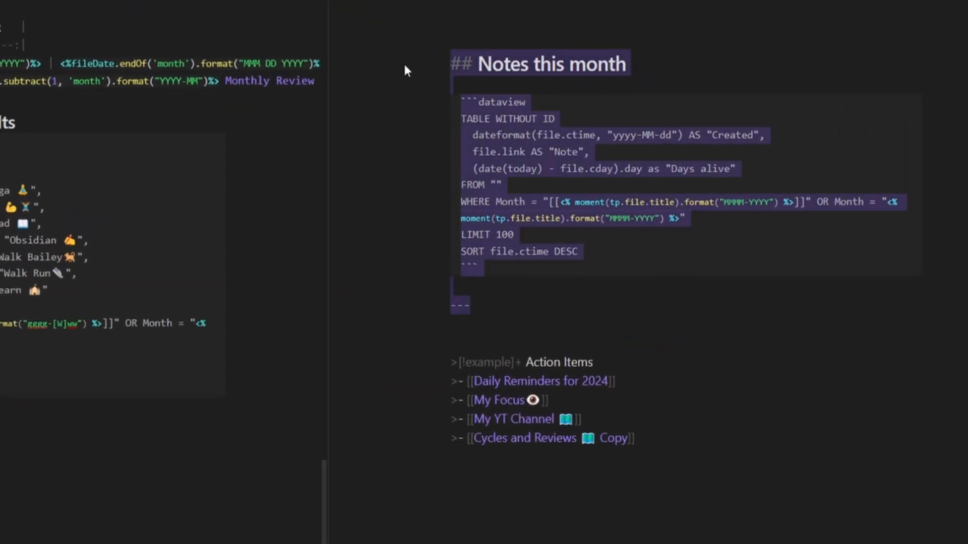
{"action": "left_click", "coordinate": [403, 62]}
{"action": "key", "text": "ctrl+v"}
Copy the Action Items callout from Monthly Review Template Copy to below the last divider in Monthly Review Template, and close the copy
{"action": "scroll", "coordinate": [10, 473], "scroll_direction": "down", "scroll_amount": 3}
{"action": "left_click_drag", "start_coordinate": [636, 440], "coordinate": [413, 357]}
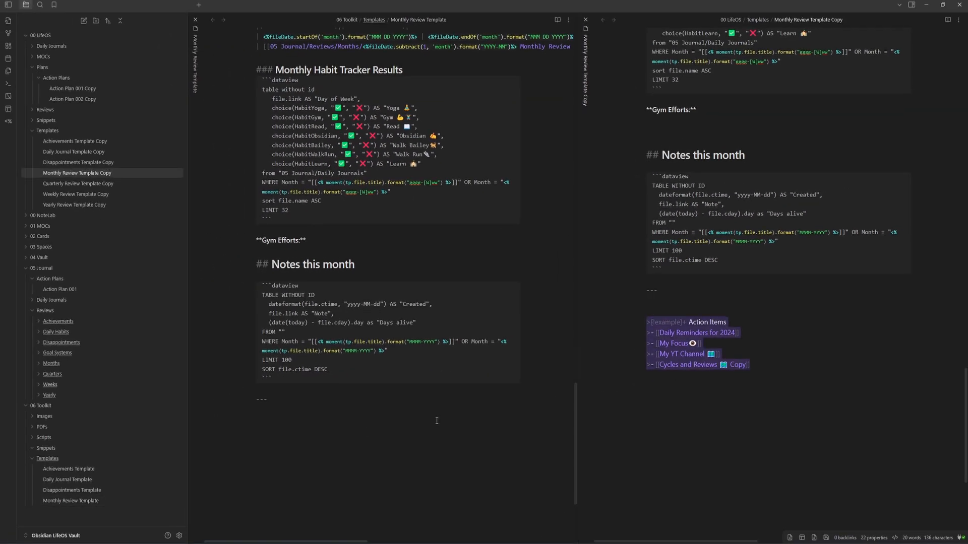
{"action": "left_click", "coordinate": [436, 420]}
{"action": "type", "text": ">[!example]+ Action Items >- [[Daily Reminders for 2024]] >- [[My Focus 👁]] >- [[My YT Channel 📖]] >- [[Cycles and Reviews 📖 Copy]]"}
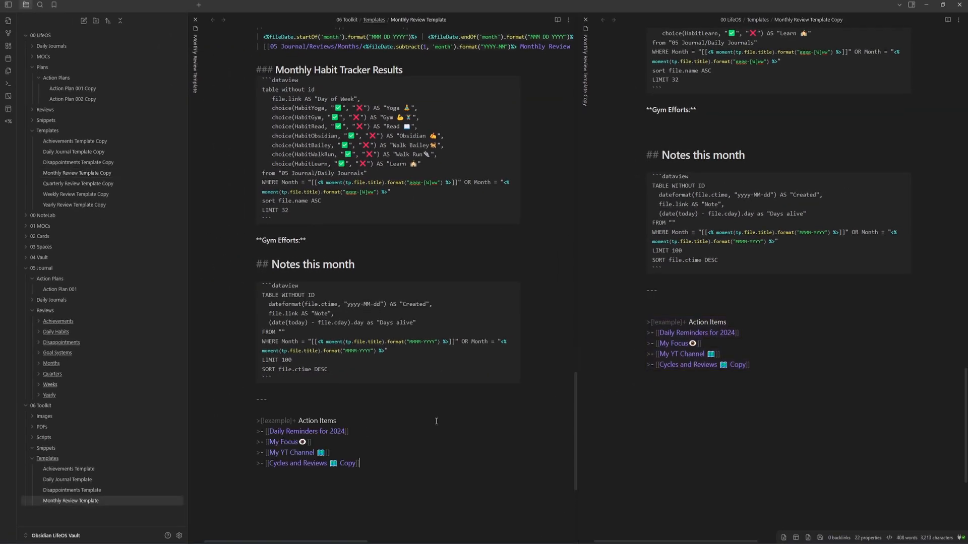
{"action": "scroll", "coordinate": [576, 43], "scroll_direction": "down", "scroll_amount": 2}
{"action": "left_click", "coordinate": [586, 20]}
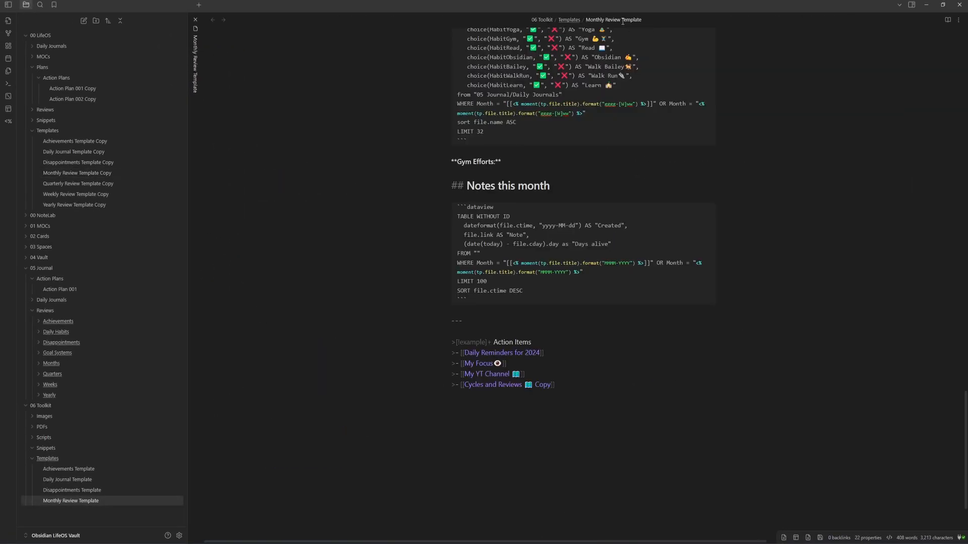
Review Monthly Review Template in reading view from the Action Items callout up to its properties, and close the note
{"action": "left_click", "coordinate": [947, 20]}
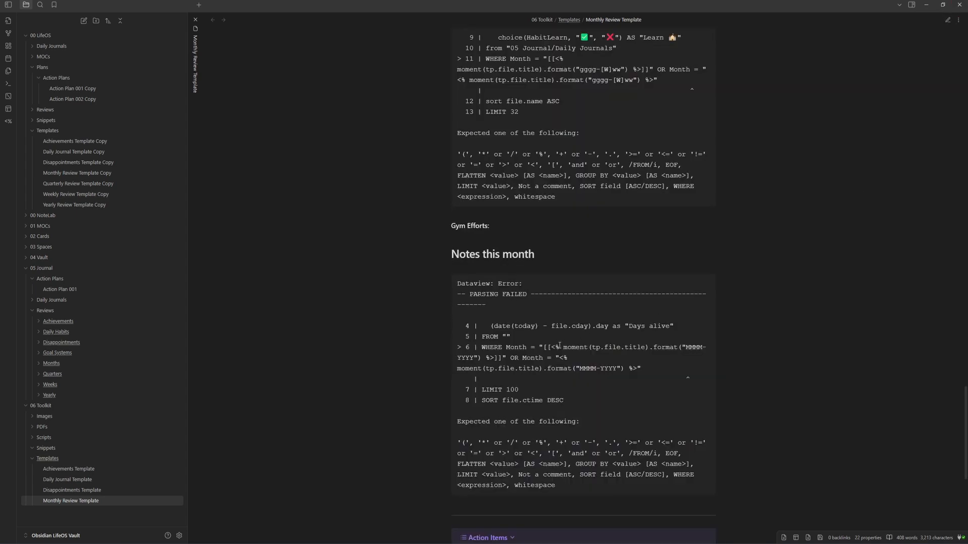
{"action": "scroll", "coordinate": [567, 351], "scroll_direction": "down", "scroll_amount": 5}
{"action": "scroll", "coordinate": [625, 366], "scroll_direction": "up", "scroll_amount": 5}
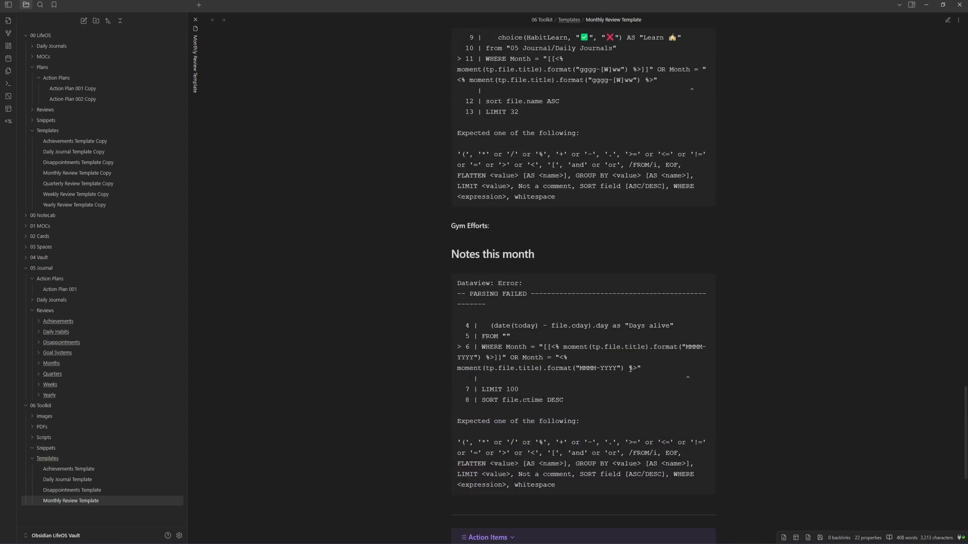
{"action": "scroll", "coordinate": [703, 373], "scroll_direction": "up", "scroll_amount": 2}
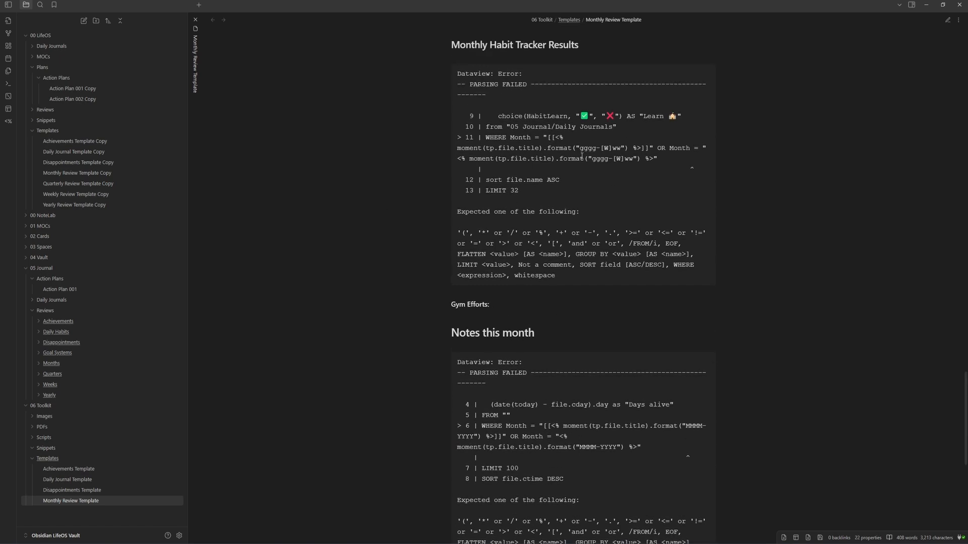
{"action": "scroll", "coordinate": [610, 181], "scroll_direction": "up", "scroll_amount": 3}
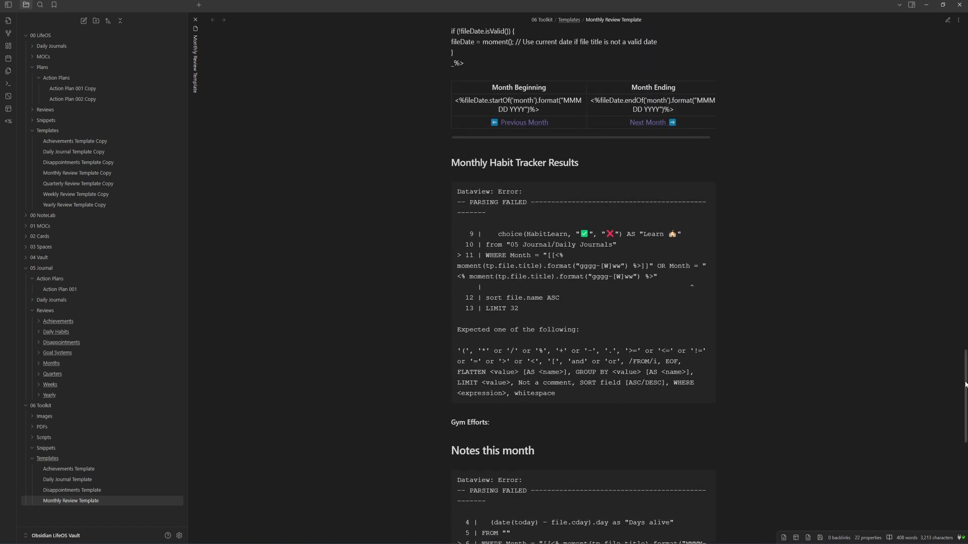
{"action": "left_click_drag", "start_coordinate": [965, 384], "coordinate": [923, 45]}
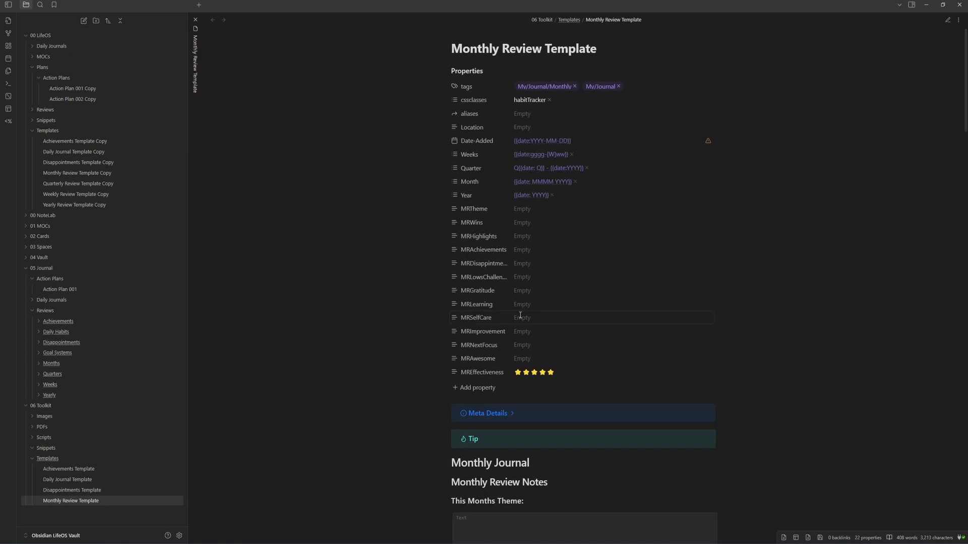
{"action": "left_click", "coordinate": [195, 19]}
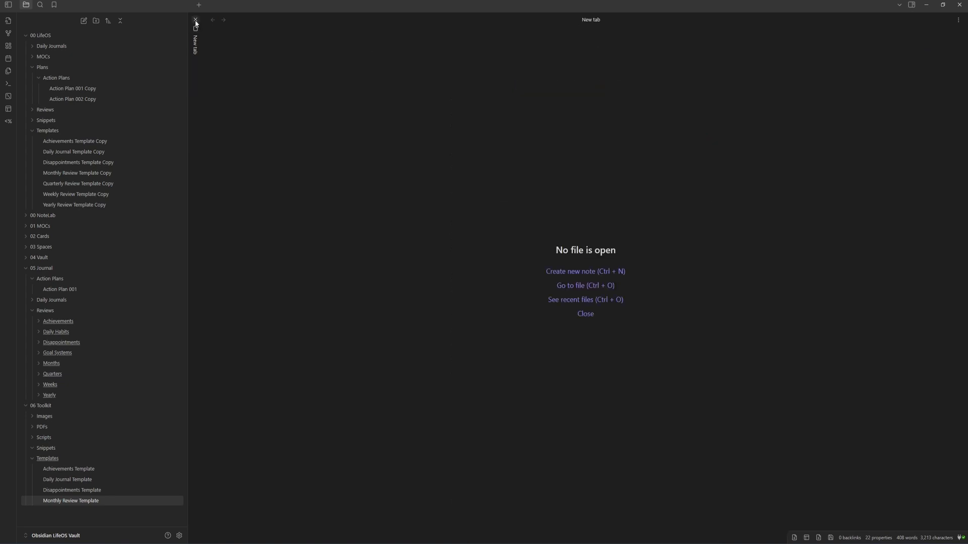
Create a note titled "Quarterly Review Template" in the 06 Toolkit Templates folder
{"action": "right_click", "coordinate": [48, 459]}
{"action": "left_click", "coordinate": [87, 333]}
{"action": "type", "text": "Quarterly Review TEm"}
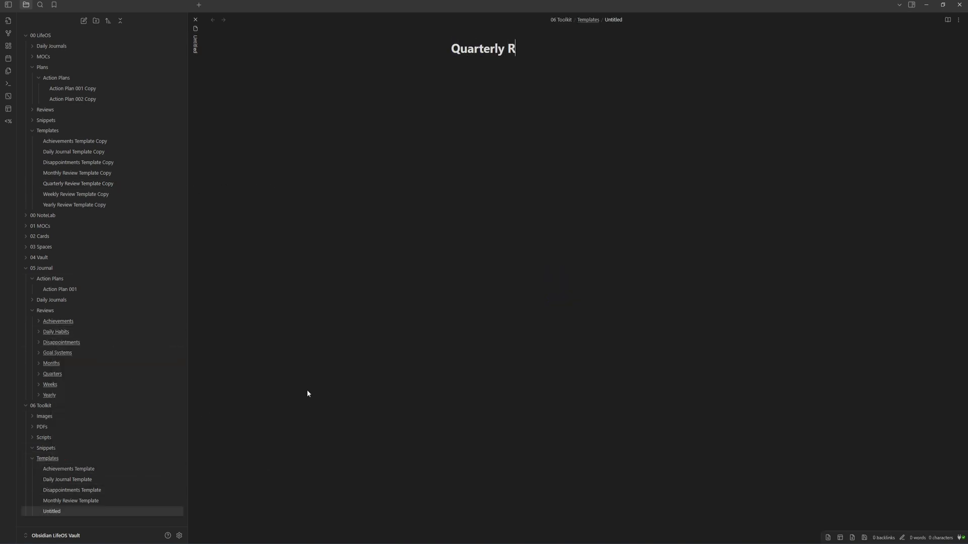
{"action": "key", "text": "BackSpace"}
{"action": "key", "text": "BackSpace"}
{"action": "type", "text": "emplate"}
Open Quarterly Review Template Copy beside the new note and show it in source mode
{"action": "left_click", "coordinate": [95, 185], "text": "ctrl+alt"}
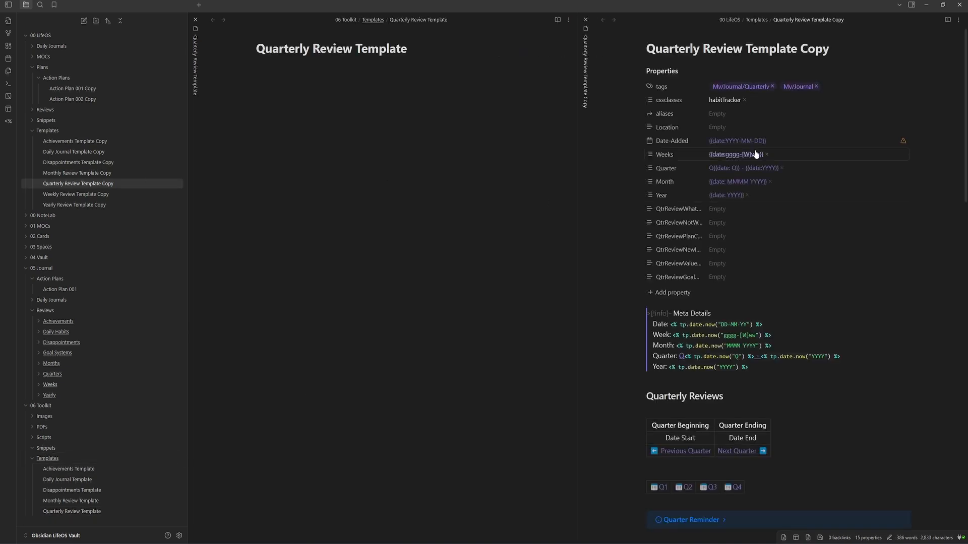
{"action": "left_click", "coordinate": [958, 20]}
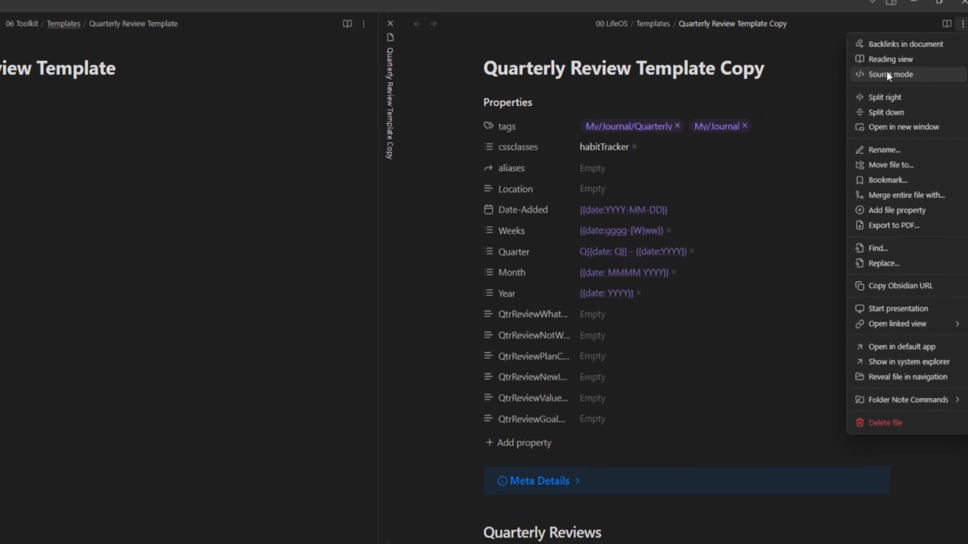
{"action": "left_click", "coordinate": [889, 76]}
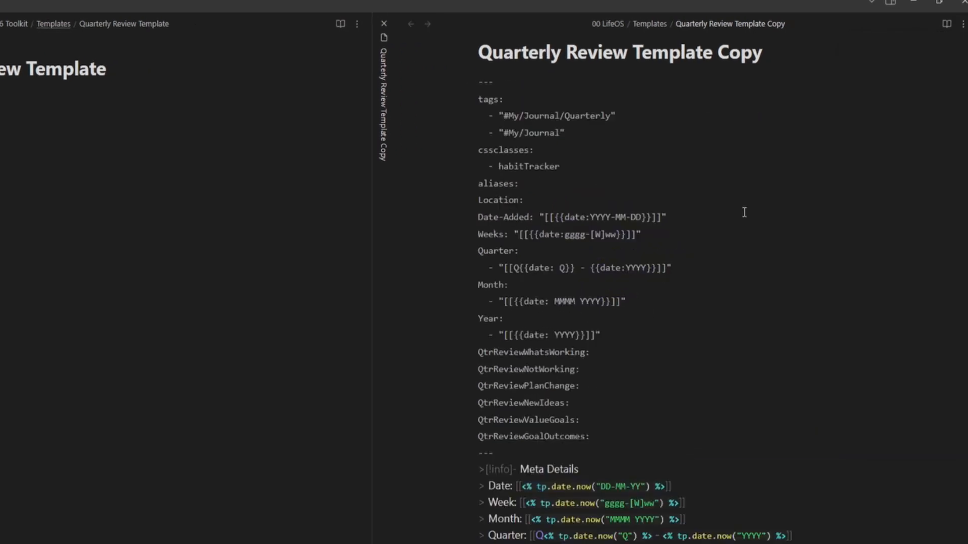
Examine the QtrReview fields, date fields, tags and habitTracker class in the properties of Quarterly Review Template Copy
{"action": "left_click_drag", "start_coordinate": [606, 454], "coordinate": [429, 365]}
{"action": "left_click", "coordinate": [596, 391]}
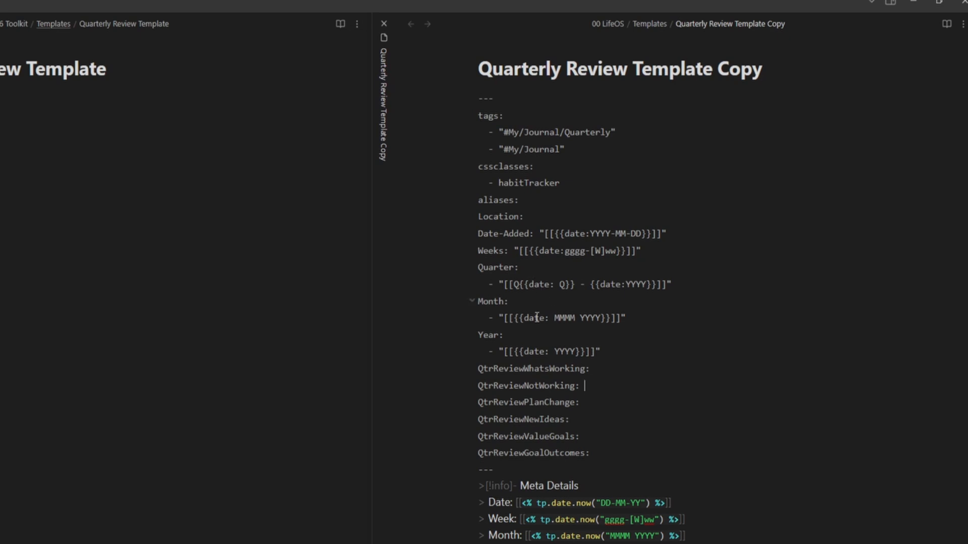
{"action": "left_click_drag", "start_coordinate": [633, 352], "coordinate": [406, 230]}
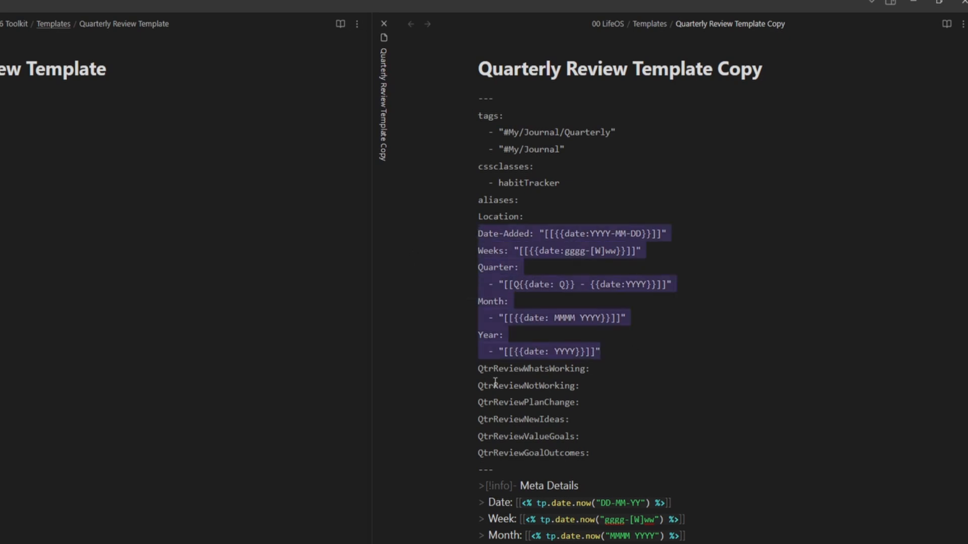
{"action": "left_click_drag", "start_coordinate": [575, 153], "coordinate": [478, 132]}
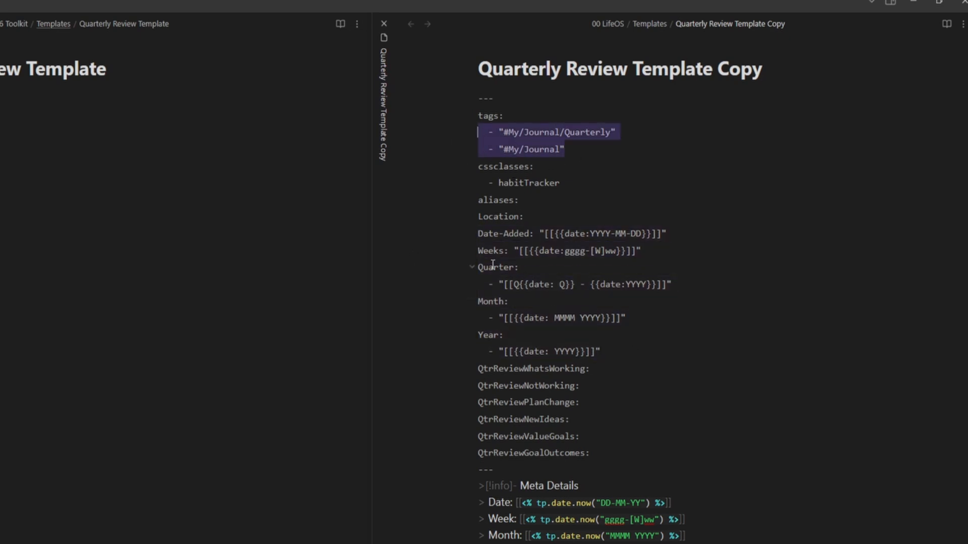
{"action": "double_click", "coordinate": [522, 184]}
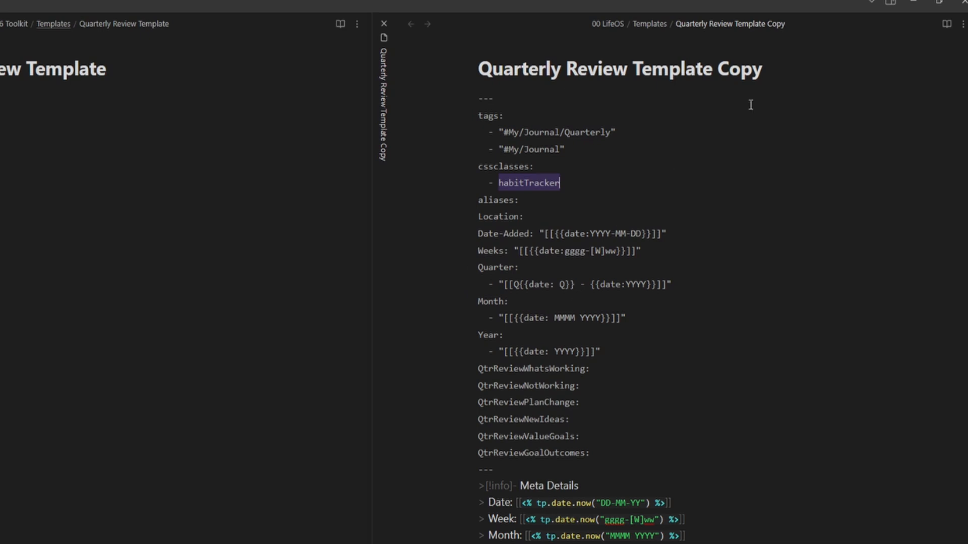
View Quarterly Review Template Copy in reading view, examining the quarter navigation links and the expanded Quarter Reminder callout
{"action": "left_click", "coordinate": [947, 24]}
{"action": "scroll", "coordinate": [425, 406], "scroll_direction": "down", "scroll_amount": 3}
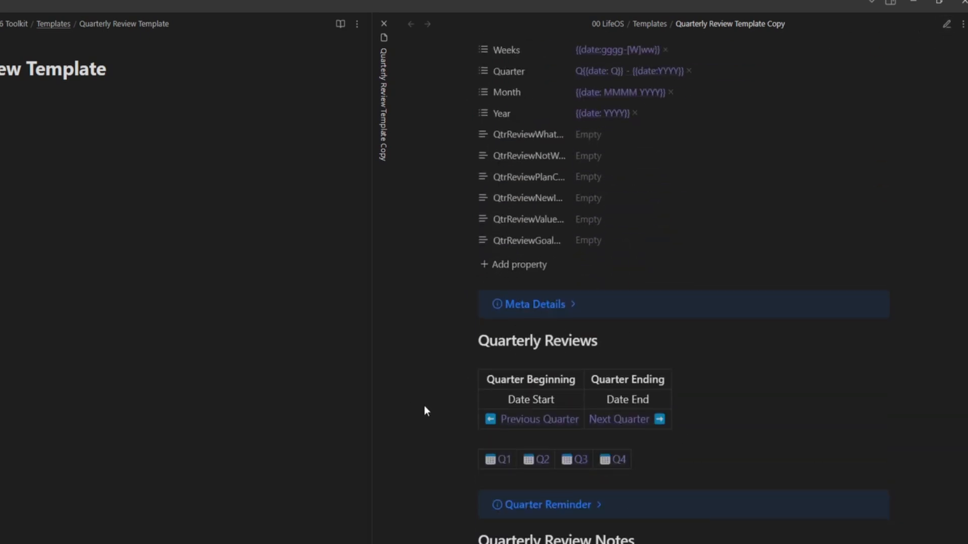
{"action": "scroll", "coordinate": [510, 385], "scroll_direction": "down", "scroll_amount": 5}
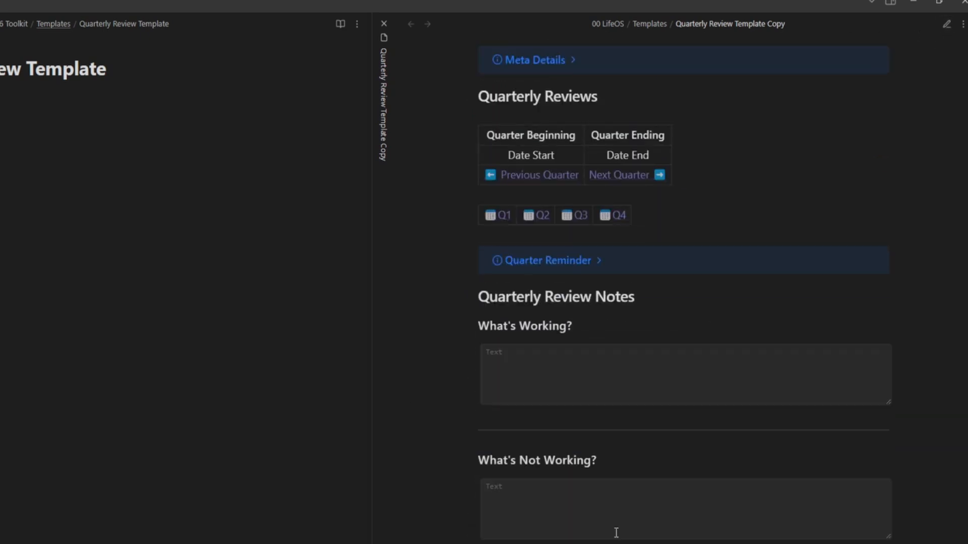
{"action": "scroll", "coordinate": [966, 275], "scroll_direction": "up", "scroll_amount": 8}
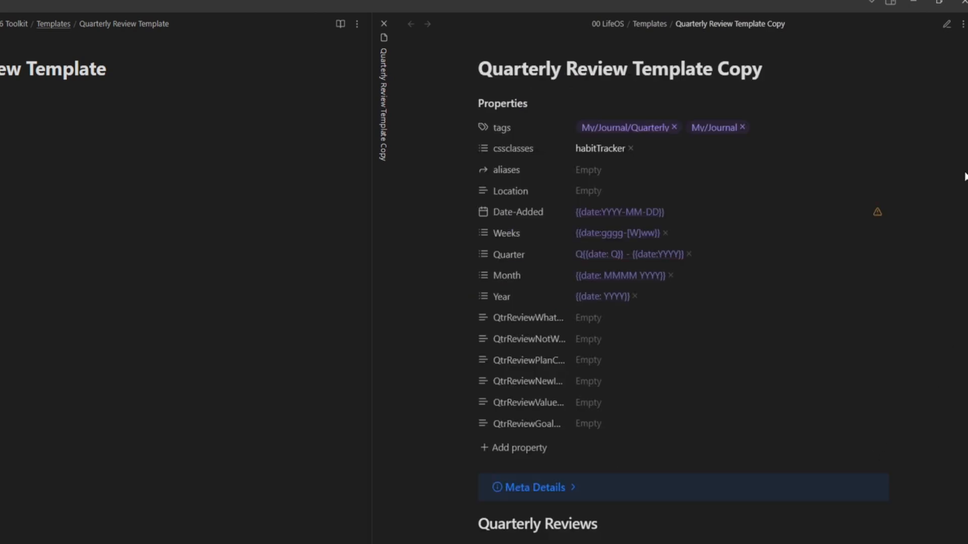
{"action": "scroll", "coordinate": [965, 176], "scroll_direction": "down", "scroll_amount": 7}
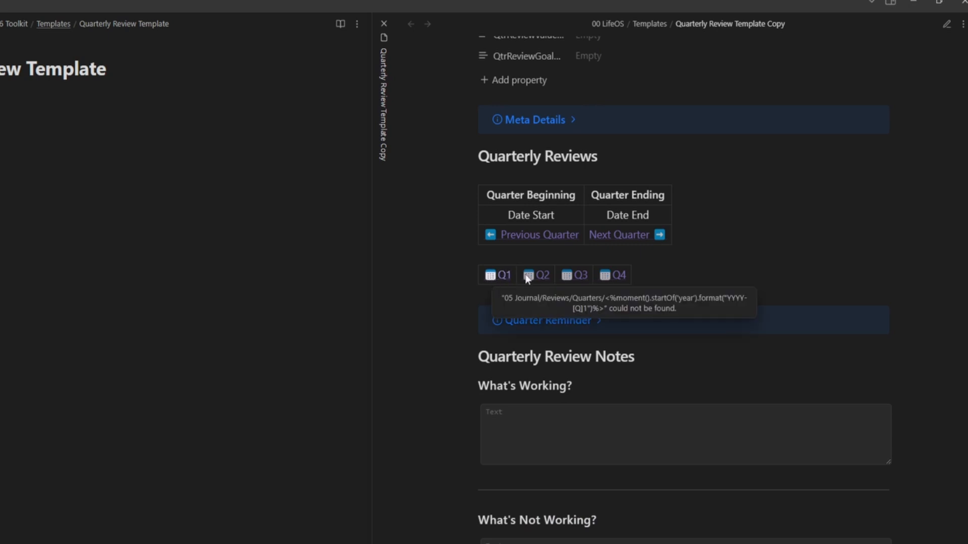
{"action": "left_click", "coordinate": [584, 324]}
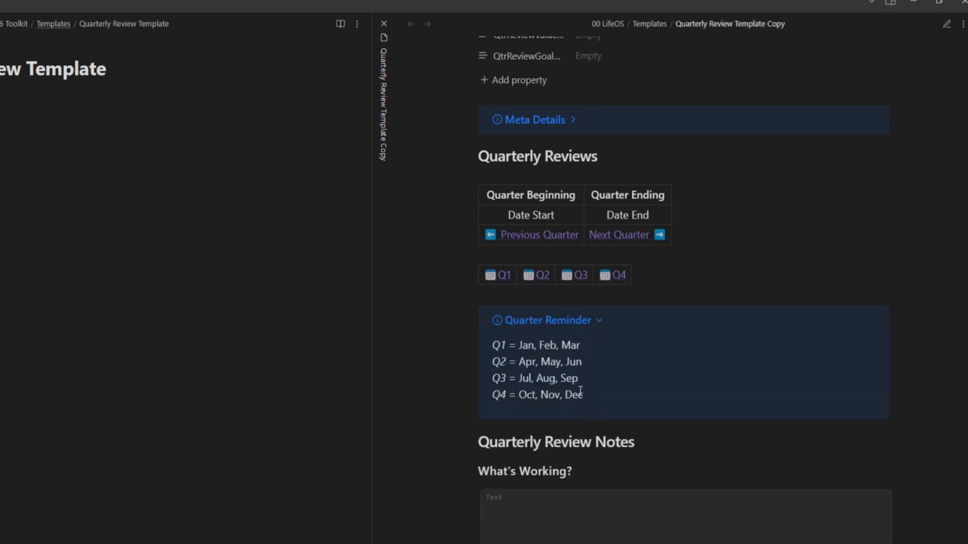
Examine the Quarterly Review Notes questions and their text areas from What's Working through this quarter's Goal Outcomes
{"action": "scroll", "coordinate": [571, 384], "scroll_direction": "down", "scroll_amount": 8}
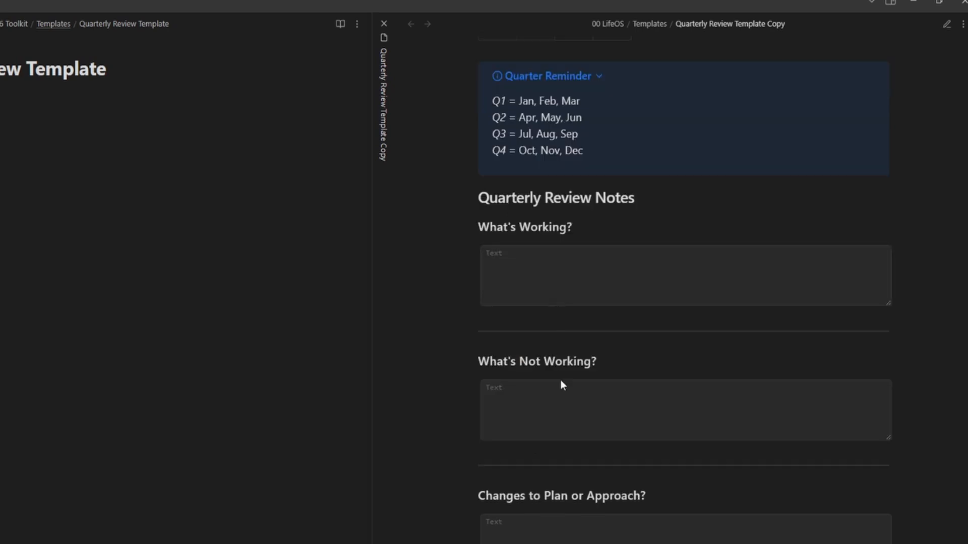
{"action": "left_click", "coordinate": [577, 375]}
{"action": "scroll", "coordinate": [564, 262], "scroll_direction": "down", "scroll_amount": 3}
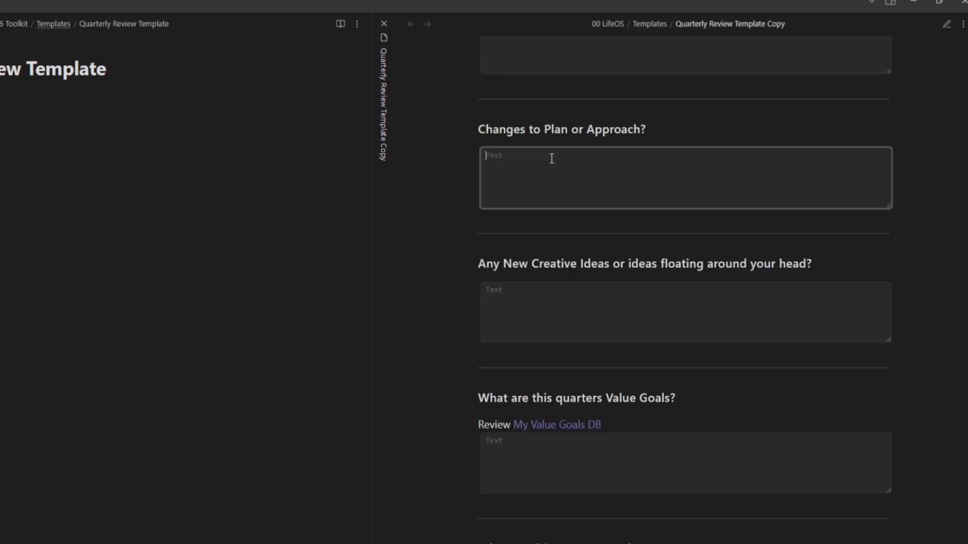
{"action": "left_click", "coordinate": [594, 328]}
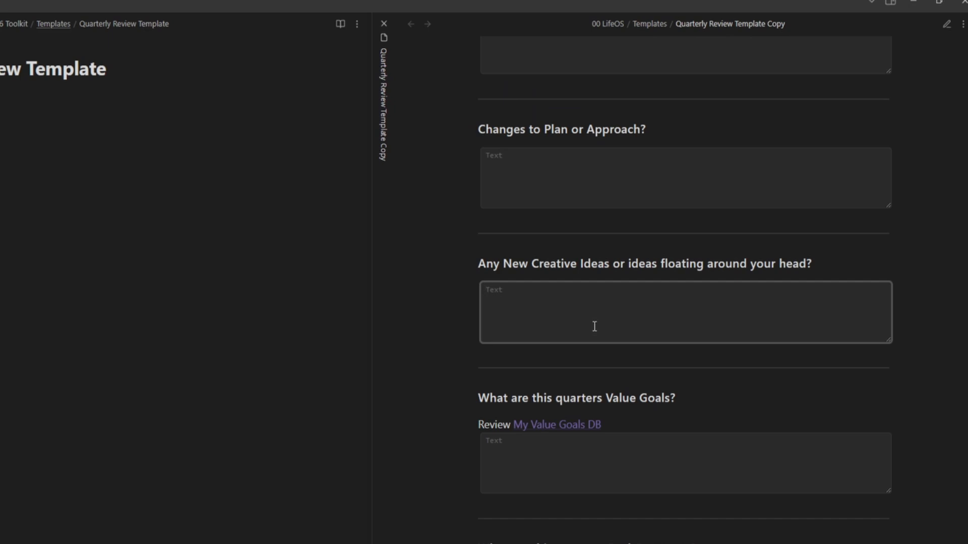
{"action": "scroll", "coordinate": [594, 326], "scroll_direction": "down", "scroll_amount": 2}
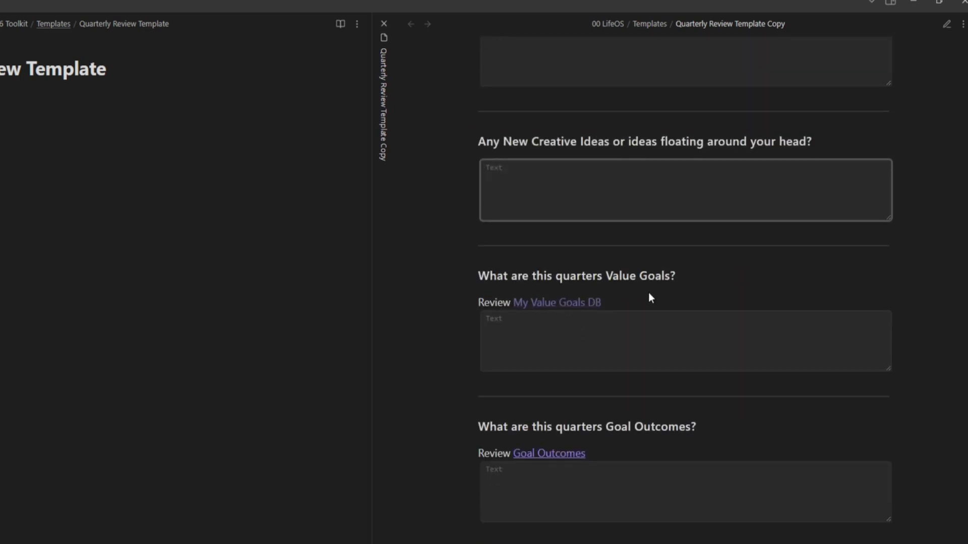
{"action": "left_click", "coordinate": [597, 485]}
{"action": "scroll", "coordinate": [596, 485], "scroll_direction": "down", "scroll_amount": 6}
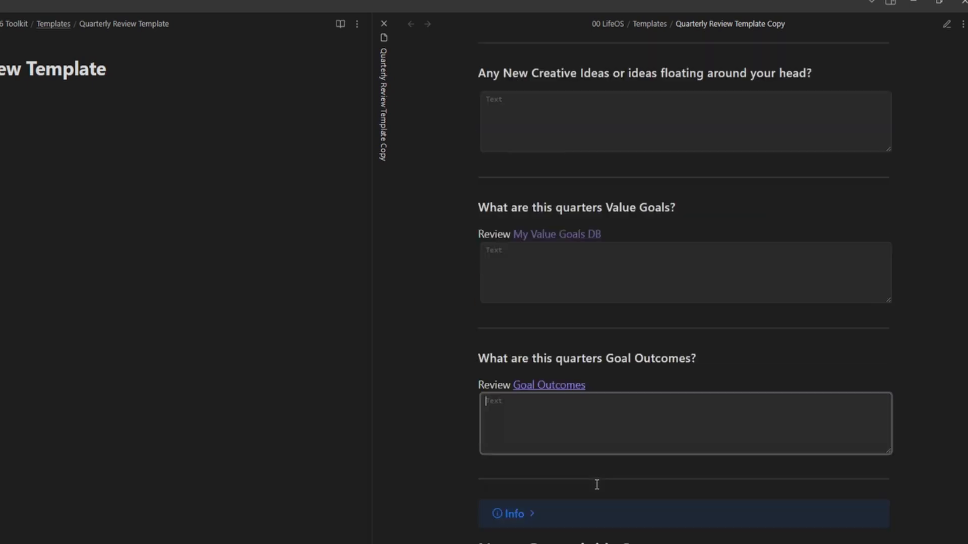
Expand the Info callout and examine the WHERE statement in the source of the Notes Created this Quarter query
{"action": "left_click", "coordinate": [522, 218]}
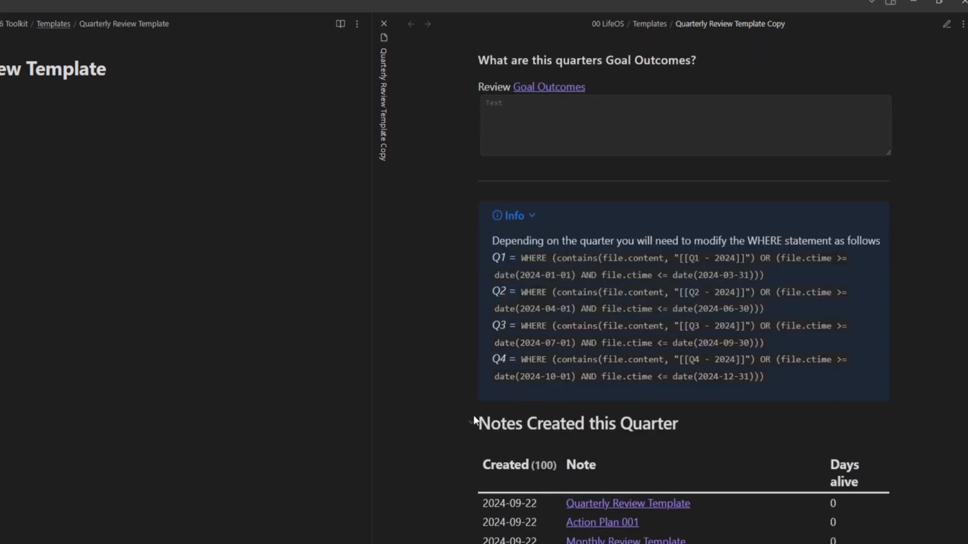
{"action": "left_click_drag", "start_coordinate": [744, 433], "coordinate": [489, 423]}
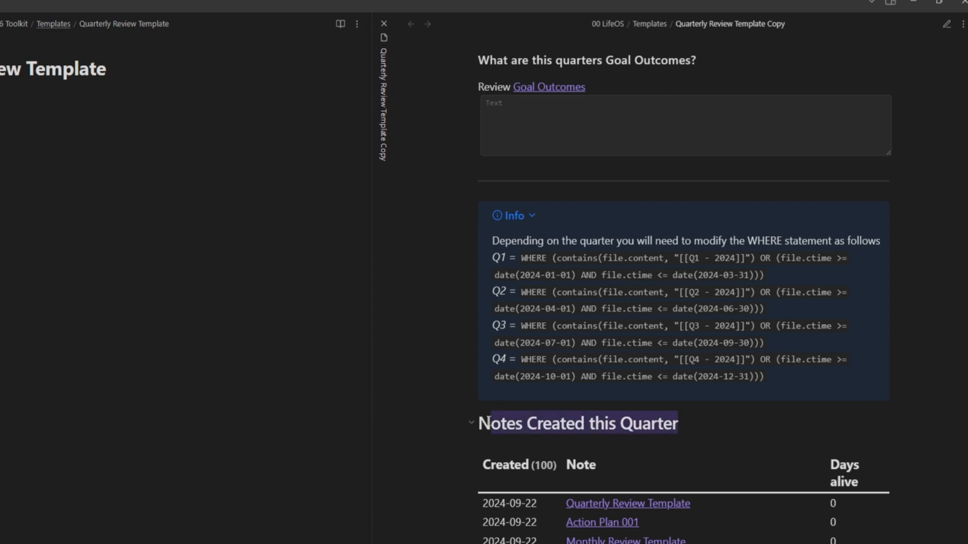
{"action": "left_click", "coordinate": [947, 25]}
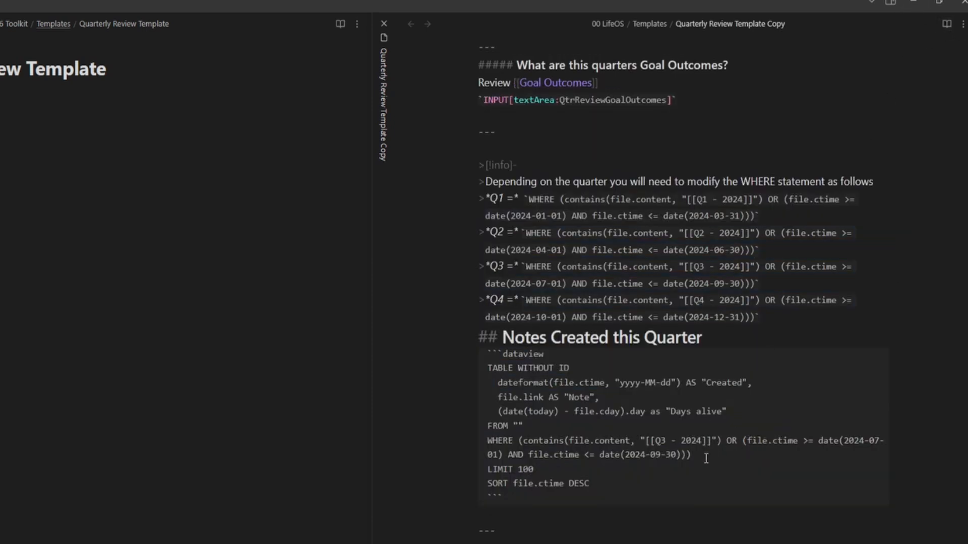
{"action": "left_click_drag", "start_coordinate": [692, 455], "coordinate": [458, 441]}
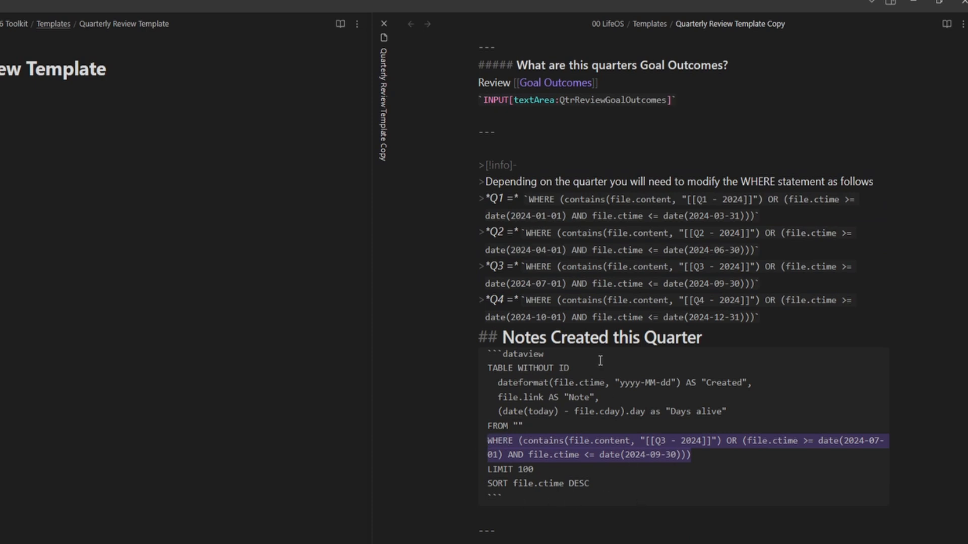
Return to reading view and examine the Q3 WHERE statement listed in the Info callout
{"action": "left_click", "coordinate": [947, 26]}
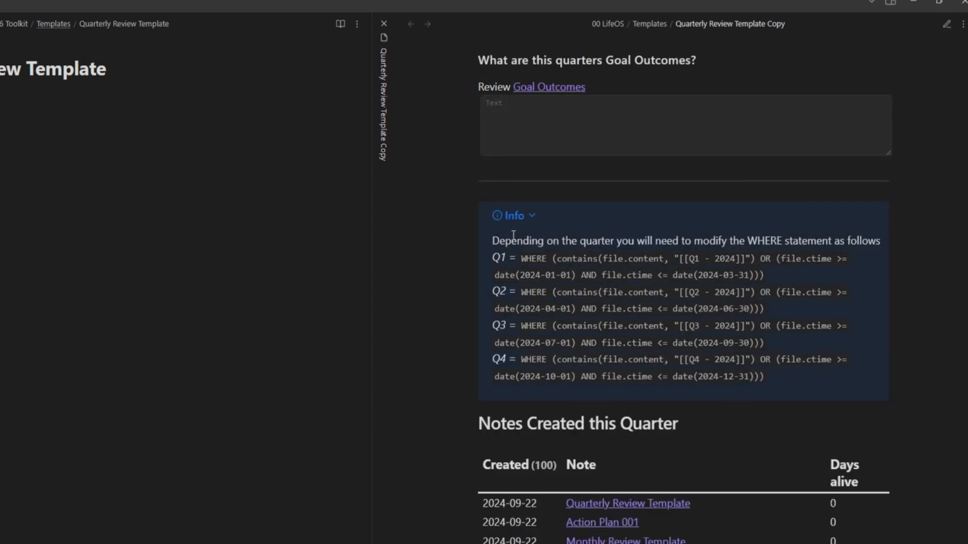
{"action": "left_click", "coordinate": [529, 217]}
{"action": "left_click", "coordinate": [528, 217]}
{"action": "left_click_drag", "start_coordinate": [766, 343], "coordinate": [520, 326]}
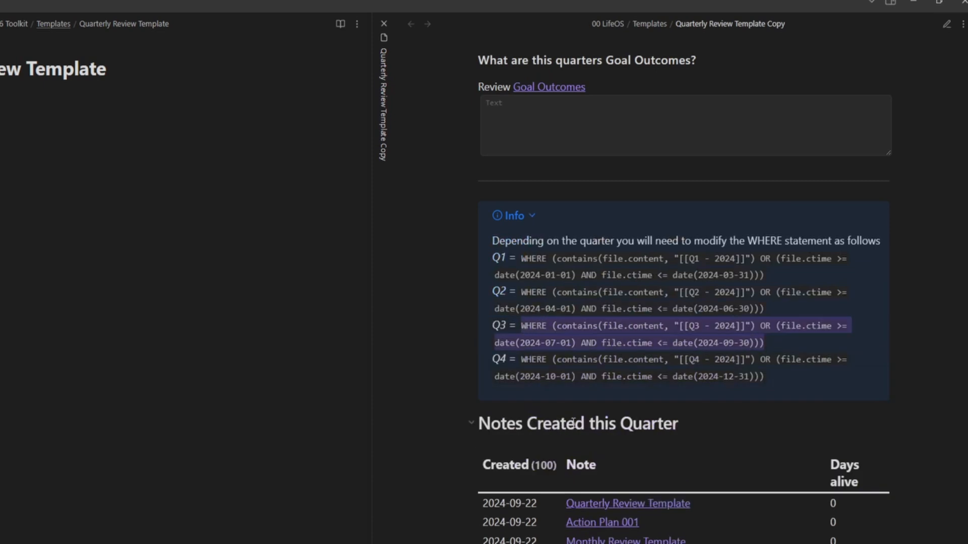
{"action": "left_click", "coordinate": [635, 348]}
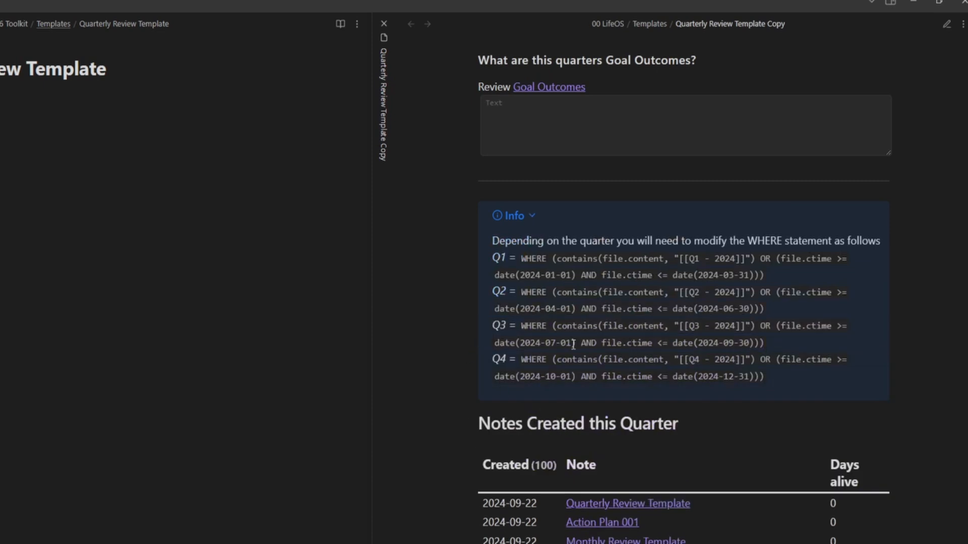
{"action": "left_click_drag", "start_coordinate": [781, 340], "coordinate": [521, 329]}
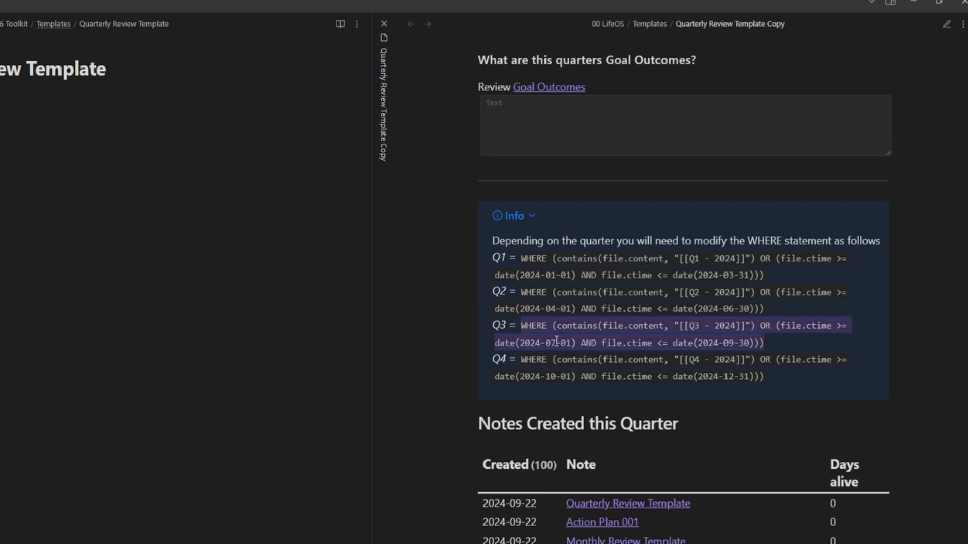
Examine the Q4 and Q1 WHERE statements listed in the Info callout of Quarterly Review Template Copy
{"action": "left_click_drag", "start_coordinate": [777, 379], "coordinate": [520, 360]}
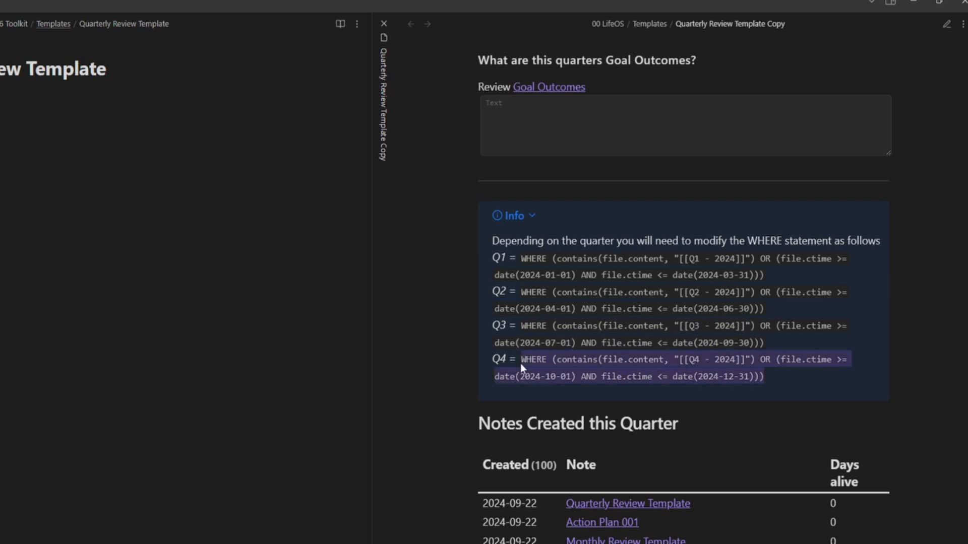
{"action": "left_click", "coordinate": [732, 360]}
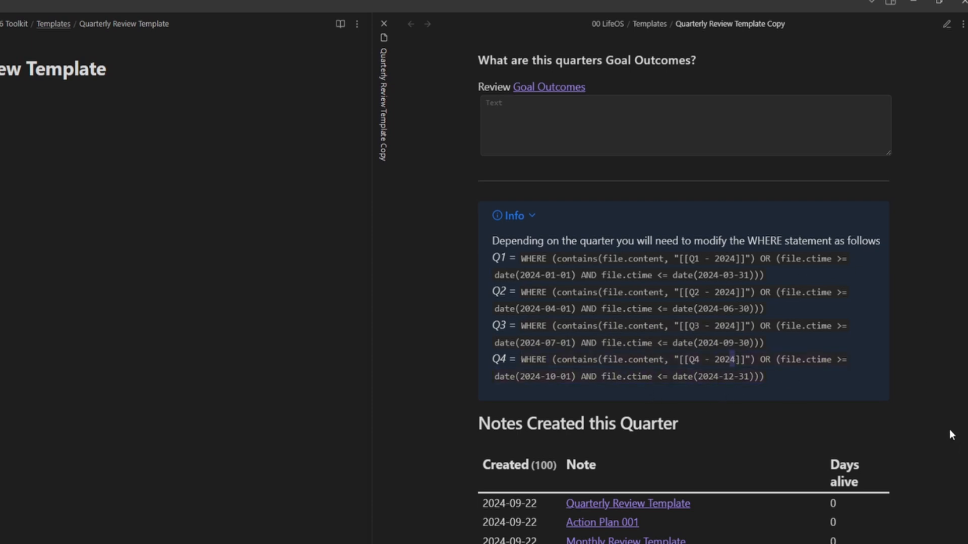
{"action": "left_click_drag", "start_coordinate": [761, 377], "coordinate": [521, 362]}
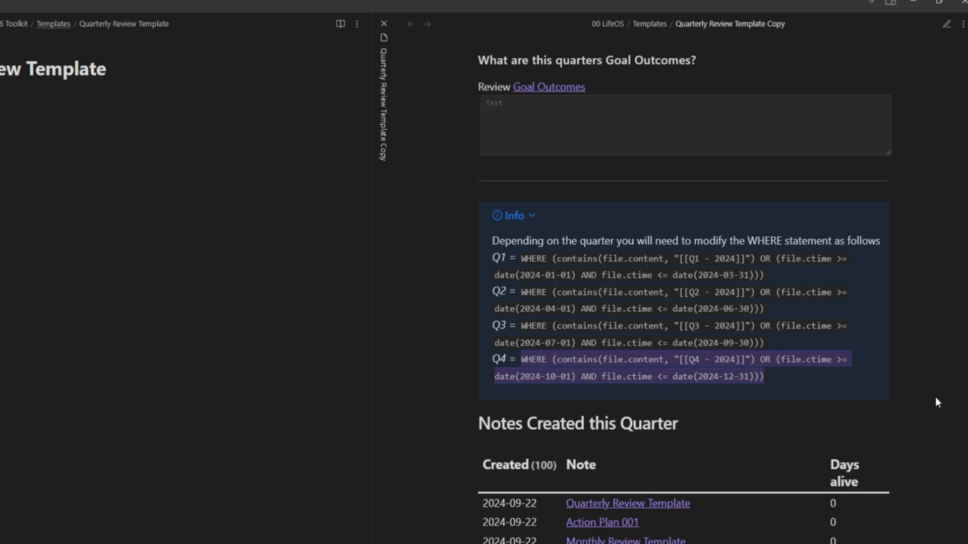
{"action": "left_click", "coordinate": [731, 258]}
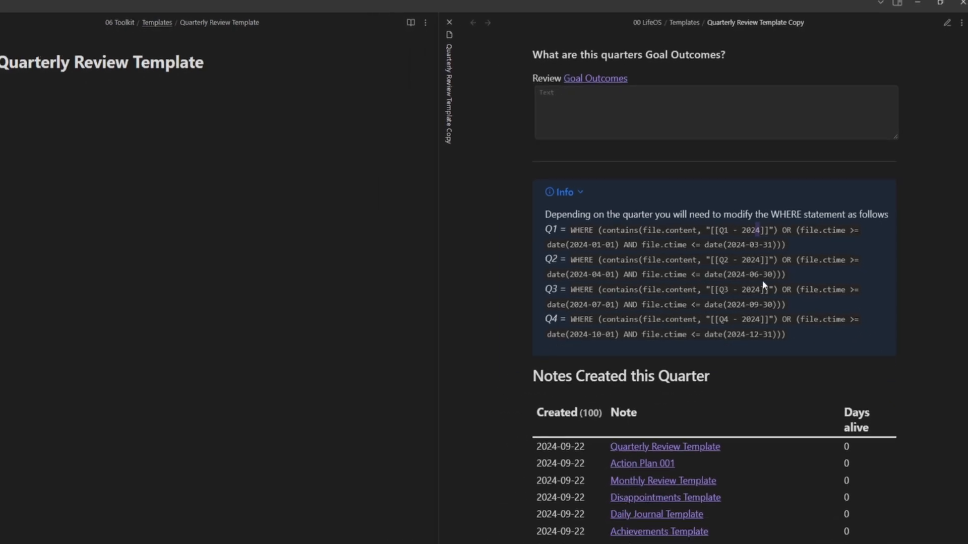
Look through the Notes Created this Quarter table down to the Action Items callout
{"action": "scroll", "coordinate": [620, 262], "scroll_direction": "down", "scroll_amount": 5}
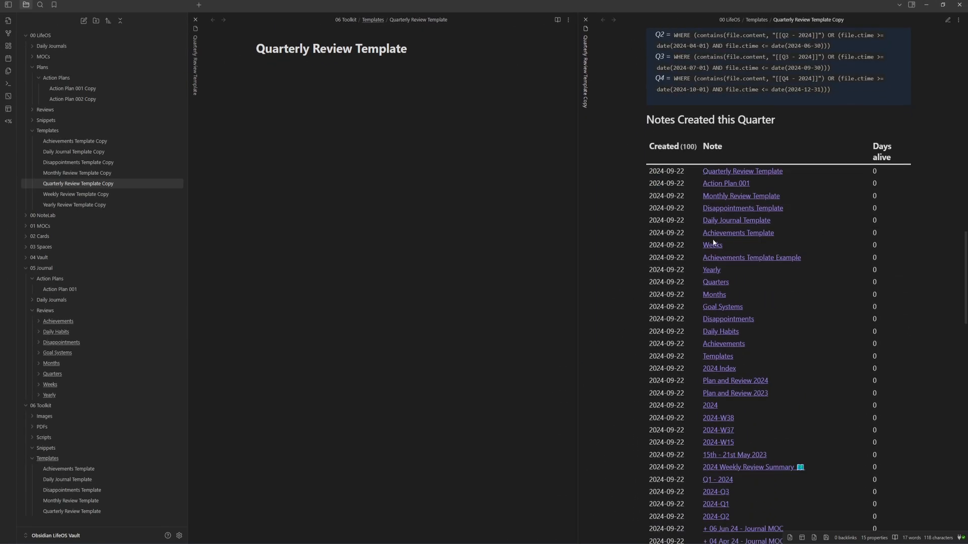
{"action": "scroll", "coordinate": [809, 319], "scroll_direction": "down", "scroll_amount": 20}
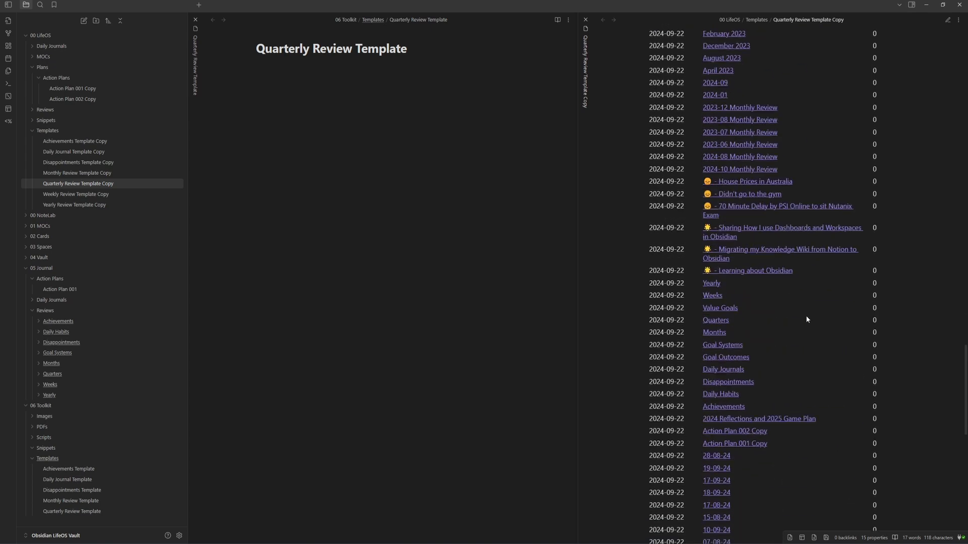
{"action": "scroll", "coordinate": [814, 327], "scroll_direction": "down", "scroll_amount": 5}
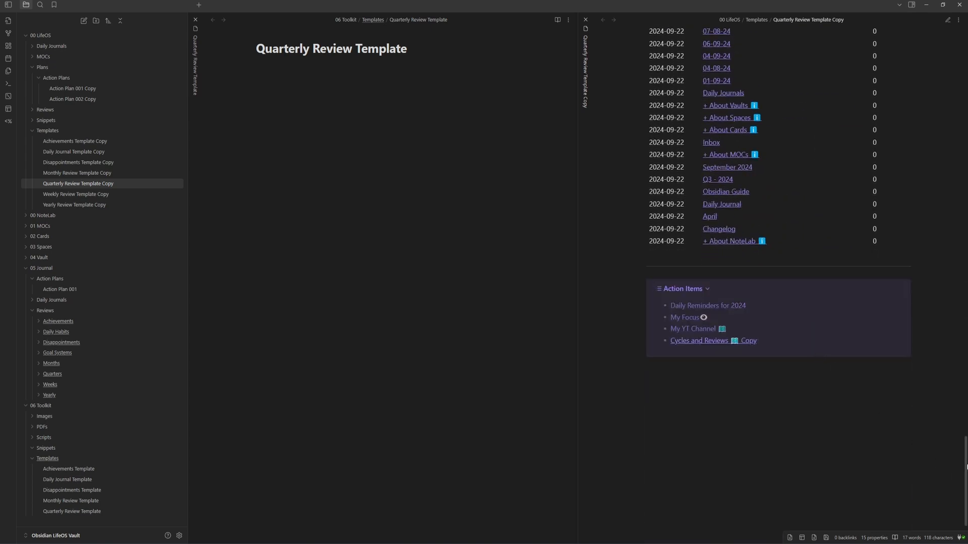
Copy the properties block from the source of Quarterly Review Template Copy into Quarterly Review Template and show that note in source mode
{"action": "scroll", "coordinate": [924, 38], "scroll_direction": "up", "scroll_amount": 20}
{"action": "key", "text": "ctrl+e"}
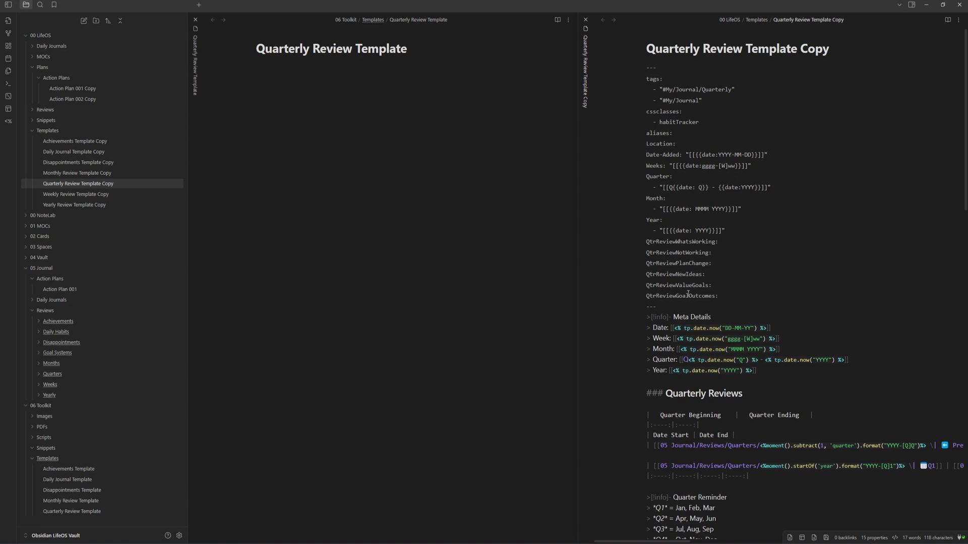
{"action": "left_click_drag", "start_coordinate": [671, 303], "coordinate": [593, 62]}
{"action": "key", "text": "ctrl+c"}
{"action": "left_click", "coordinate": [276, 138]}
{"action": "key", "text": "ctrl+v"}
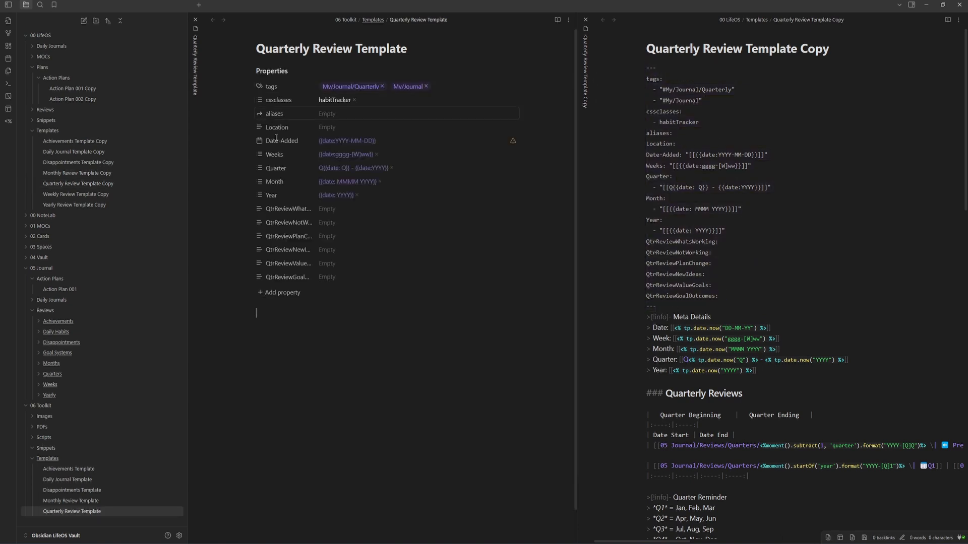
{"action": "left_click", "coordinate": [568, 20]}
{"action": "left_click", "coordinate": [529, 67]}
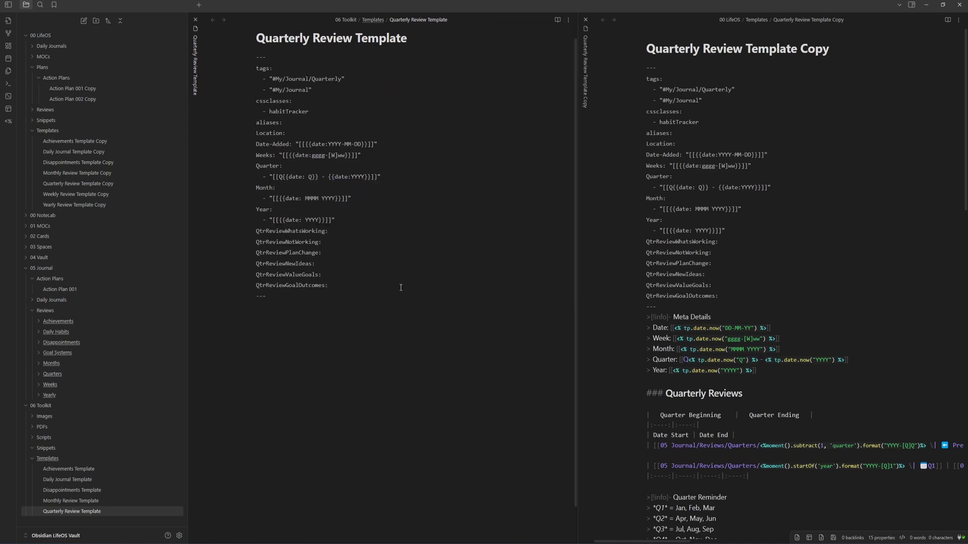
Copy the Meta Details callout from the template copy to below the properties block in Quarterly Review Template
{"action": "key", "text": "Return"}
{"action": "left_click_drag", "start_coordinate": [761, 365], "coordinate": [604, 313]}
{"action": "key", "text": "ctrl+c"}
{"action": "left_click", "coordinate": [476, 319]}
{"action": "key", "text": "ctrl+v"}
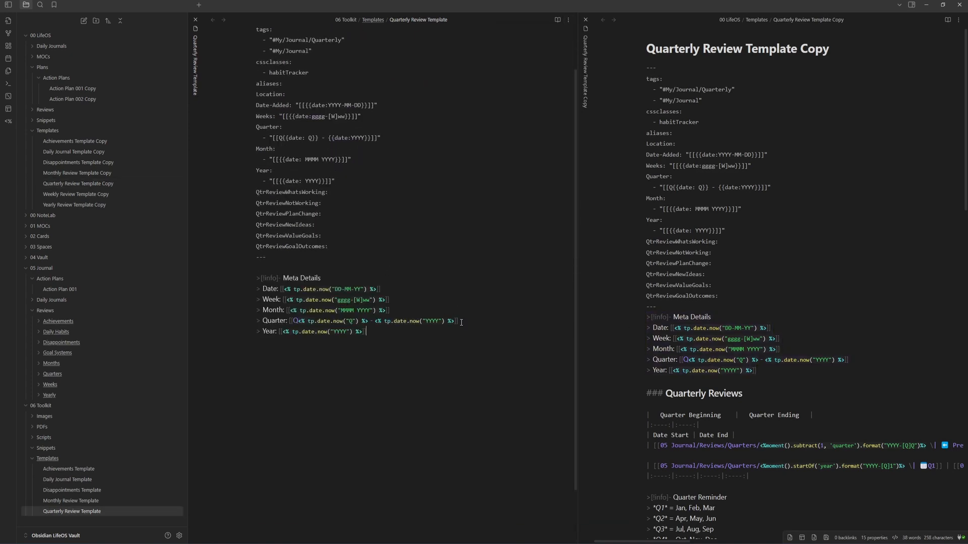
Examine the Quarterly Reviews table source, including Quarter Beginning, Quarter Ending, Date Start and Date End
{"action": "scroll", "coordinate": [667, 322], "scroll_direction": "down", "scroll_amount": 5}
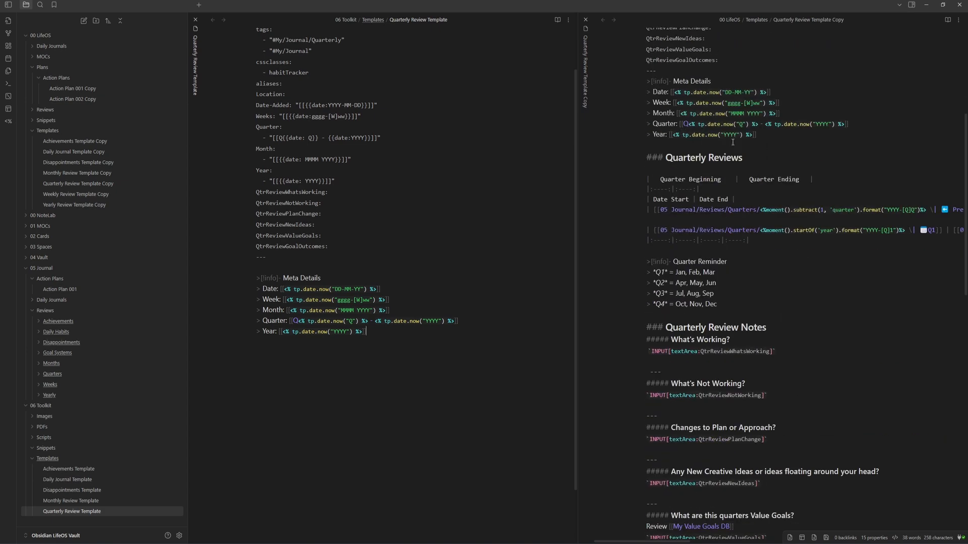
{"action": "left_click_drag", "start_coordinate": [657, 180], "coordinate": [721, 179]}
{"action": "left_click_drag", "start_coordinate": [803, 179], "coordinate": [739, 180]}
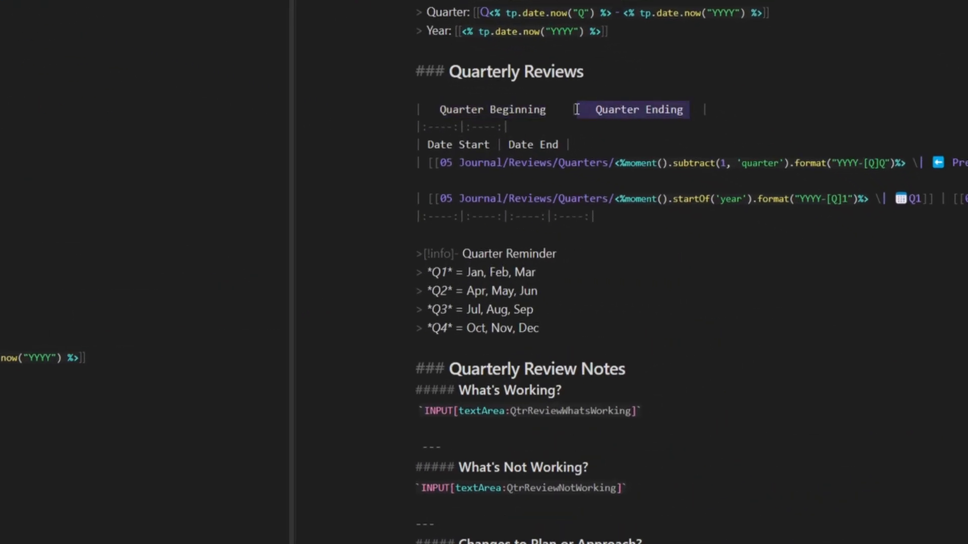
{"action": "left_click_drag", "start_coordinate": [490, 144], "coordinate": [422, 145]}
{"action": "left_click_drag", "start_coordinate": [560, 145], "coordinate": [507, 145]}
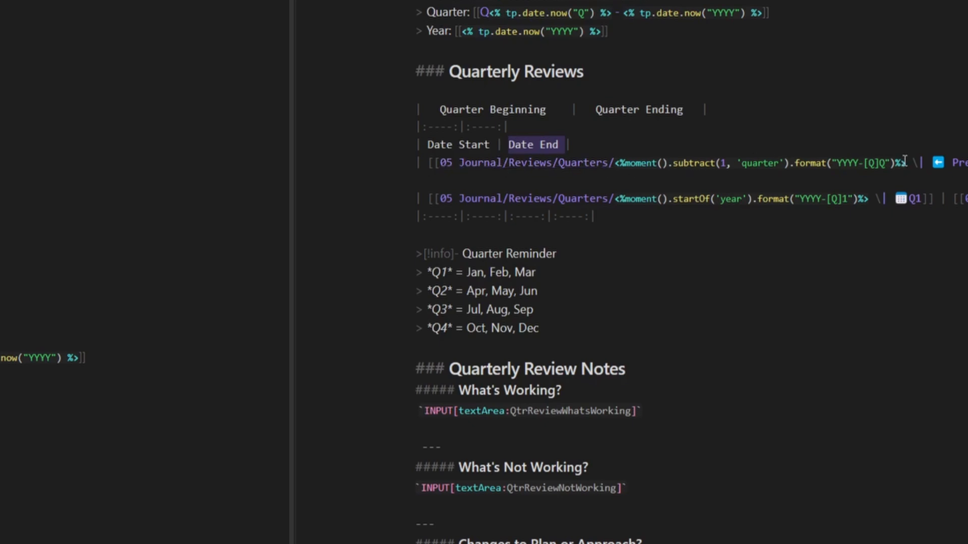
{"action": "left_click_drag", "start_coordinate": [614, 216], "coordinate": [367, 71]}
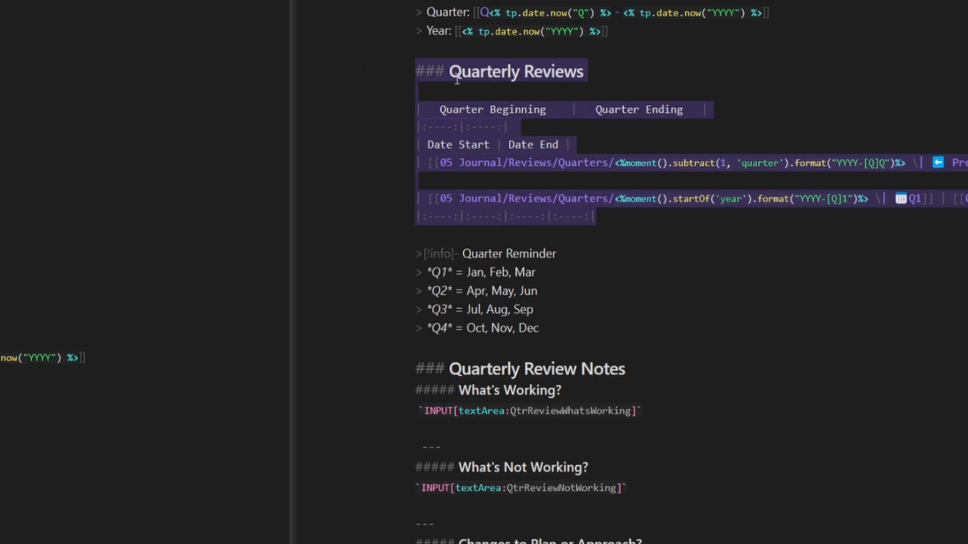
{"action": "left_click", "coordinate": [502, 72]}
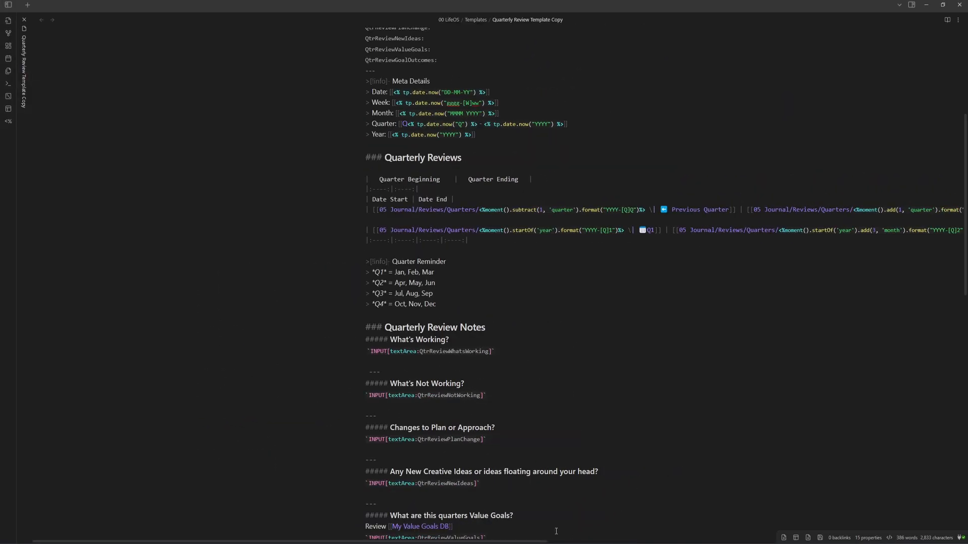
Examine the full-width navigation link rows in the template copy, from Previous and Next Quarter to the Q1 through Q4 date expressions
{"action": "left_click_drag", "start_coordinate": [532, 542], "coordinate": [702, 540]}
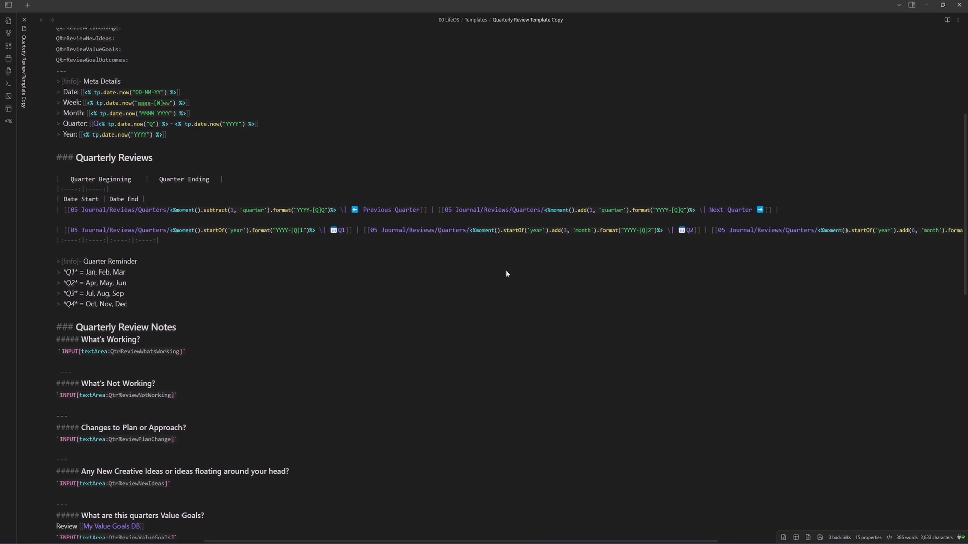
{"action": "left_click_drag", "start_coordinate": [345, 231], "coordinate": [290, 230]}
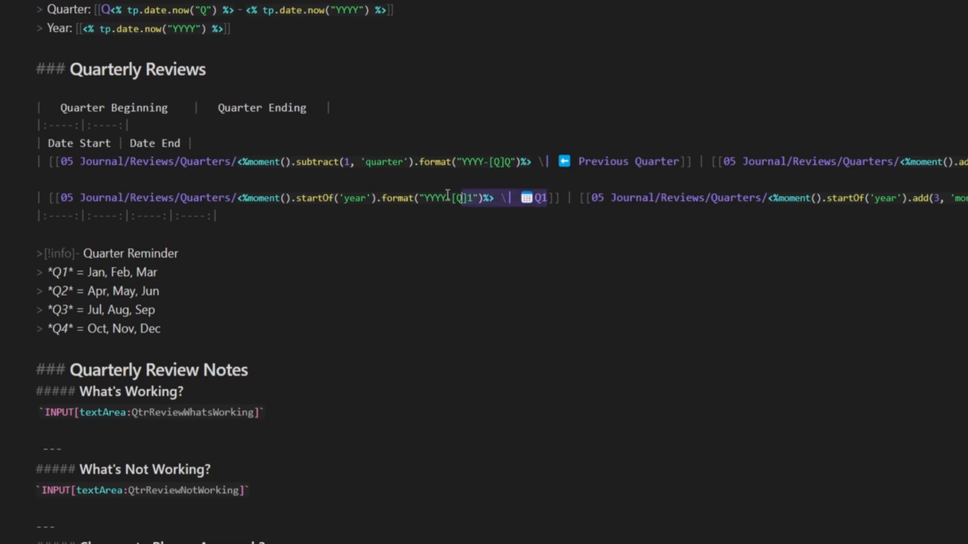
{"action": "left_click_drag", "start_coordinate": [448, 195], "coordinate": [57, 196]}
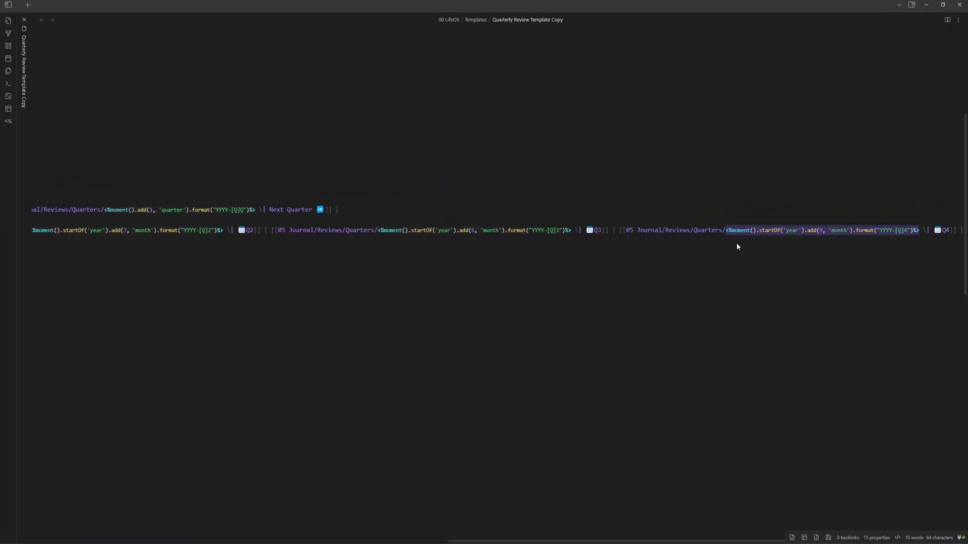
{"action": "left_click_drag", "start_coordinate": [615, 542], "coordinate": [200, 542]}
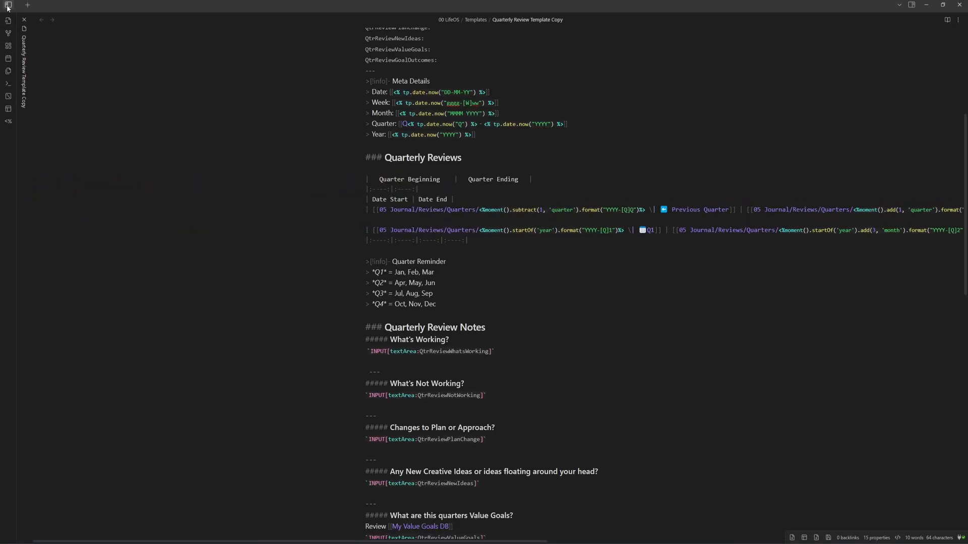
Show the file list again and reopen Quarterly Review Template in source mode beside its template copy
{"action": "left_click", "coordinate": [8, 4]}
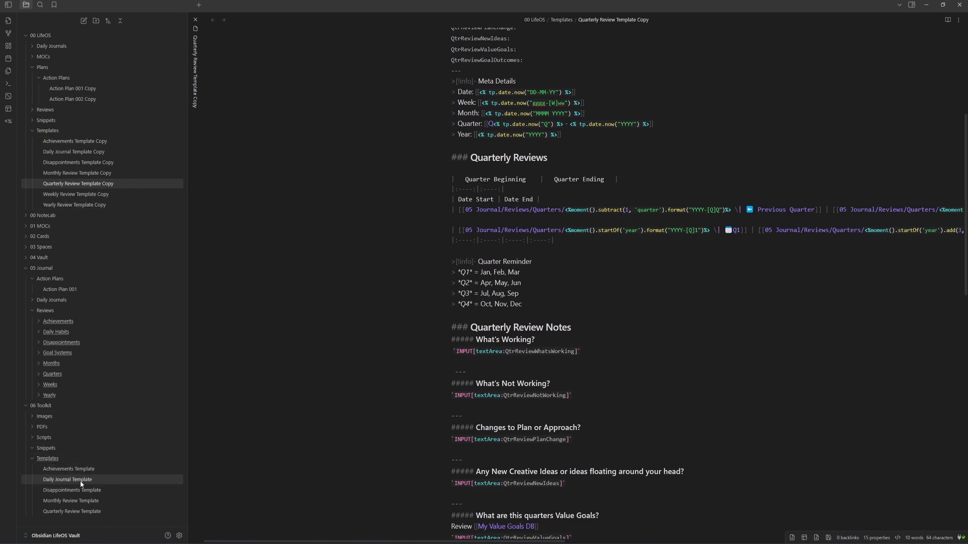
{"action": "left_click", "coordinate": [72, 511], "text": "ctrl"}
{"action": "left_click_drag", "start_coordinate": [588, 72], "coordinate": [193, 70]}
{"action": "left_click", "coordinate": [566, 20]}
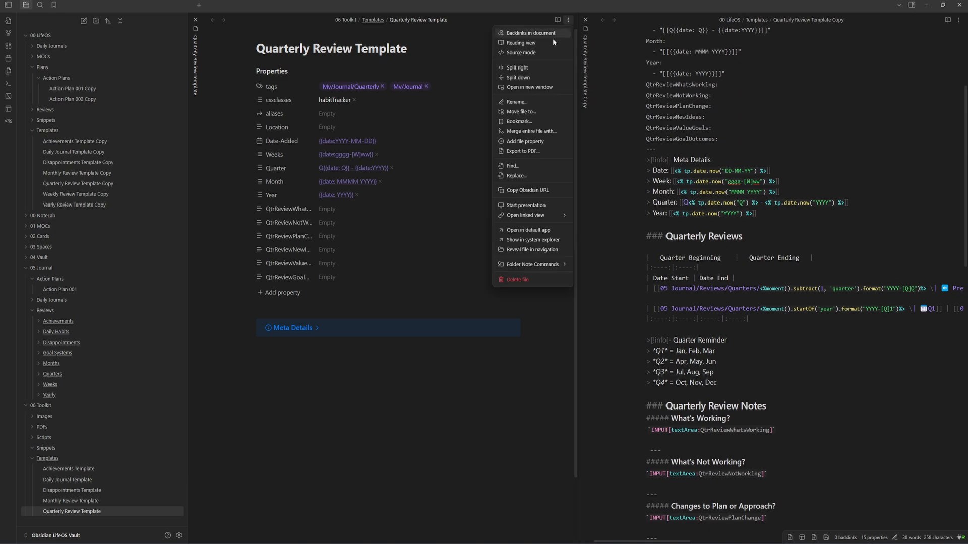
{"action": "left_click", "coordinate": [549, 59]}
Copy the Quarterly Reviews heading and its navigation tables to below the Meta Details callout in Quarterly Review Template
{"action": "scroll", "coordinate": [555, 151], "scroll_direction": "down", "scroll_amount": 3}
{"action": "scroll", "coordinate": [755, 281], "scroll_direction": "down", "scroll_amount": 2}
{"action": "left_click_drag", "start_coordinate": [753, 241], "coordinate": [606, 154]}
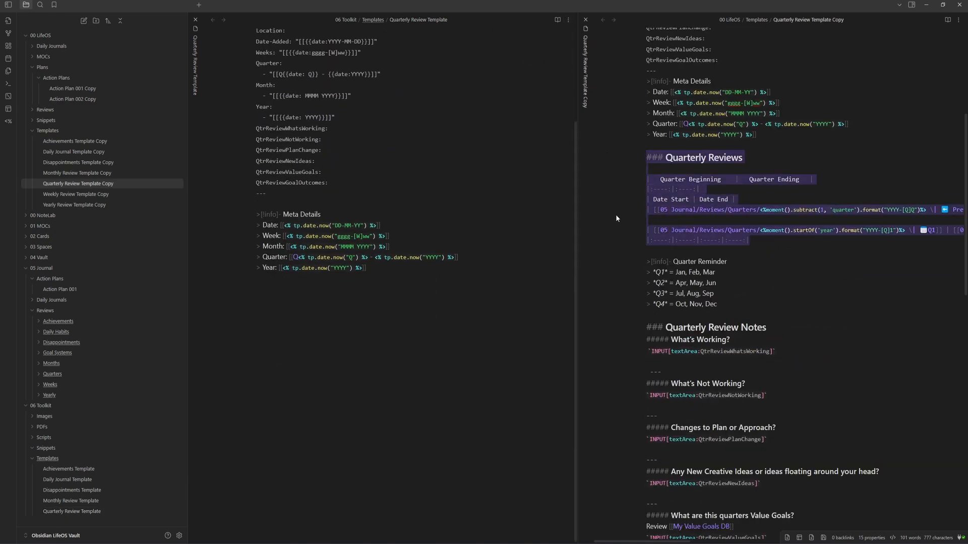
{"action": "left_click", "coordinate": [364, 331]}
{"action": "key", "text": "ctrl+v"}
Copy the Quarter Reminder callout and the whole Quarterly Review Notes section to below the navigation tables in Quarterly Review Template
{"action": "scroll", "coordinate": [721, 293], "scroll_direction": "down", "scroll_amount": 3}
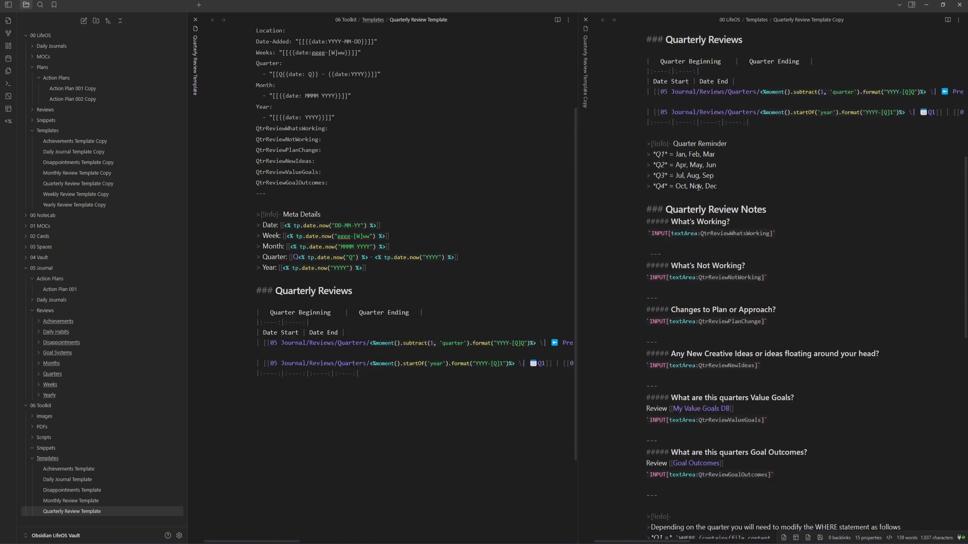
{"action": "scroll", "coordinate": [719, 267], "scroll_direction": "down", "scroll_amount": 1}
{"action": "left_click_drag", "start_coordinate": [663, 469], "coordinate": [604, 102]}
{"action": "left_click", "coordinate": [480, 406]}
{"action": "key", "text": "ctrl+v"}
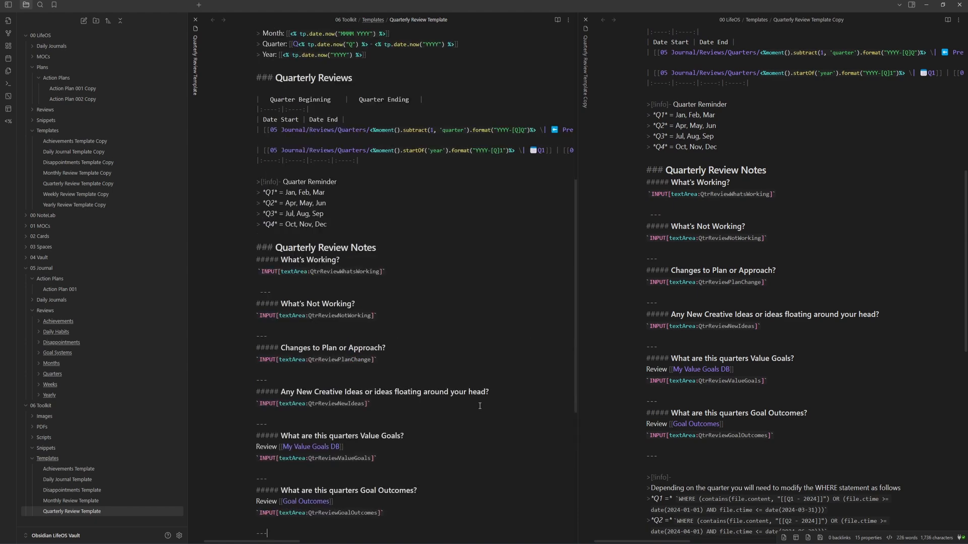
Copy the WHERE info callout, the Notes Created this Quarter query and the Action Items callout to the end of Quarterly Review Template
{"action": "scroll", "coordinate": [771, 303], "scroll_direction": "down", "scroll_amount": 9}
{"action": "left_click_drag", "start_coordinate": [752, 426], "coordinate": [631, 123]}
{"action": "left_click", "coordinate": [420, 467]}
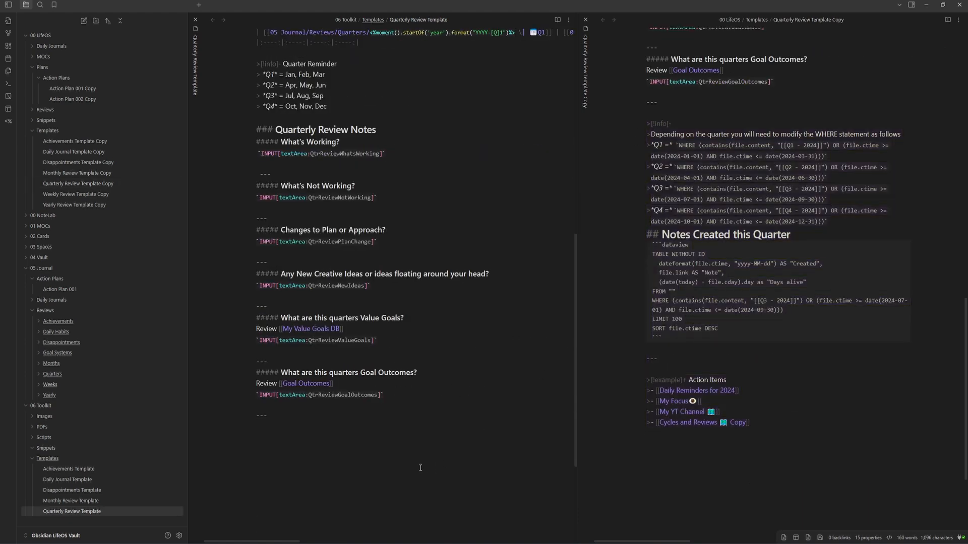
{"action": "key", "text": "ctrl+v"}
{"action": "scroll", "coordinate": [478, 254], "scroll_direction": "down", "scroll_amount": 2}
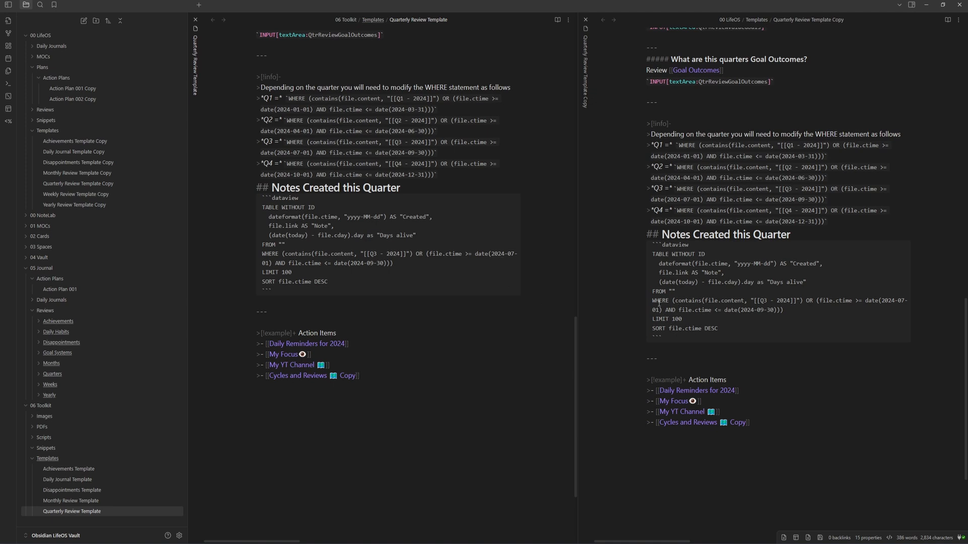
Title the new note in the Toolkit Templates folder Weekly Review Template
{"action": "type", "text": "ei"}
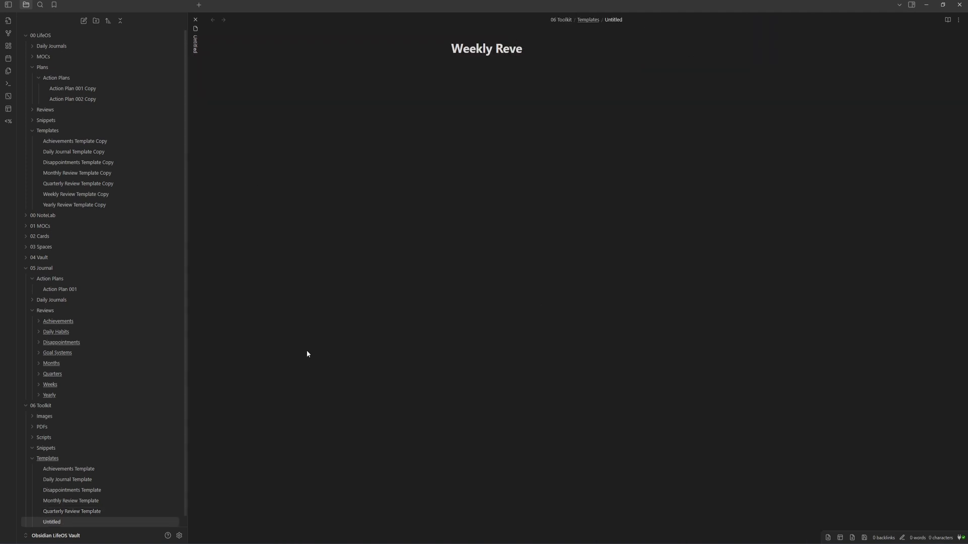
{"action": "key", "text": "BackSpace"}
{"action": "type", "text": "iew Template"}
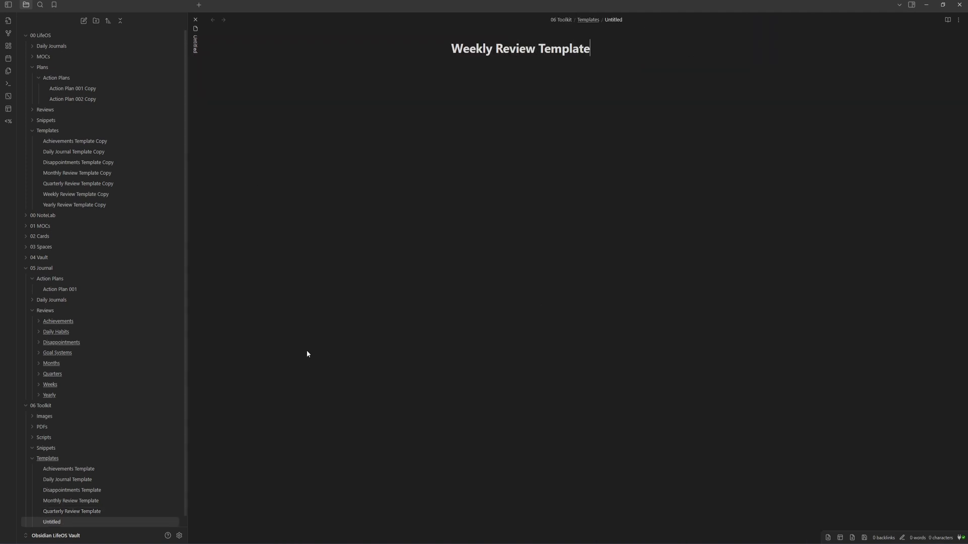
Open Weekly Review Template Copy beside the new note in reading view and examine its tags, cssclasses and weekly review properties
{"action": "left_click", "coordinate": [108, 195], "text": "ctrl+alt"}
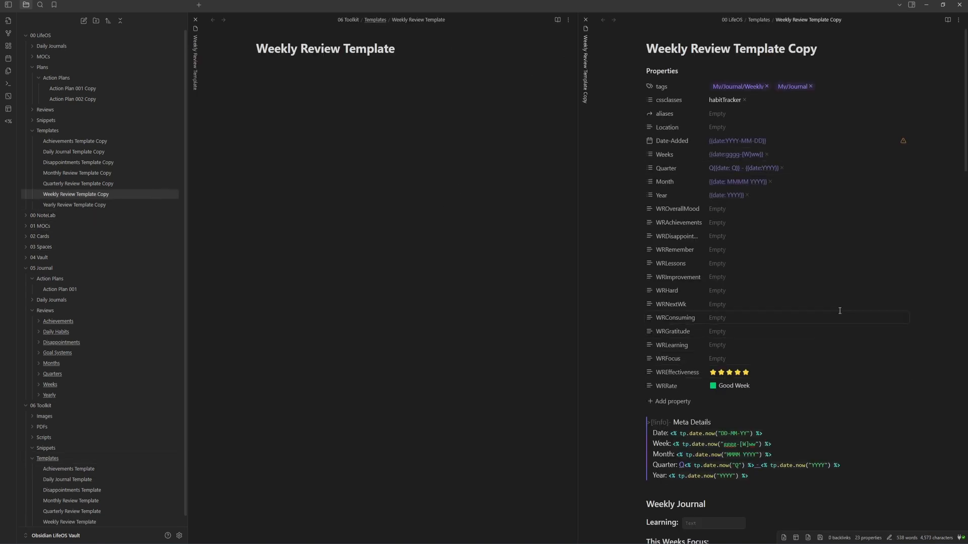
{"action": "left_click", "coordinate": [948, 20]}
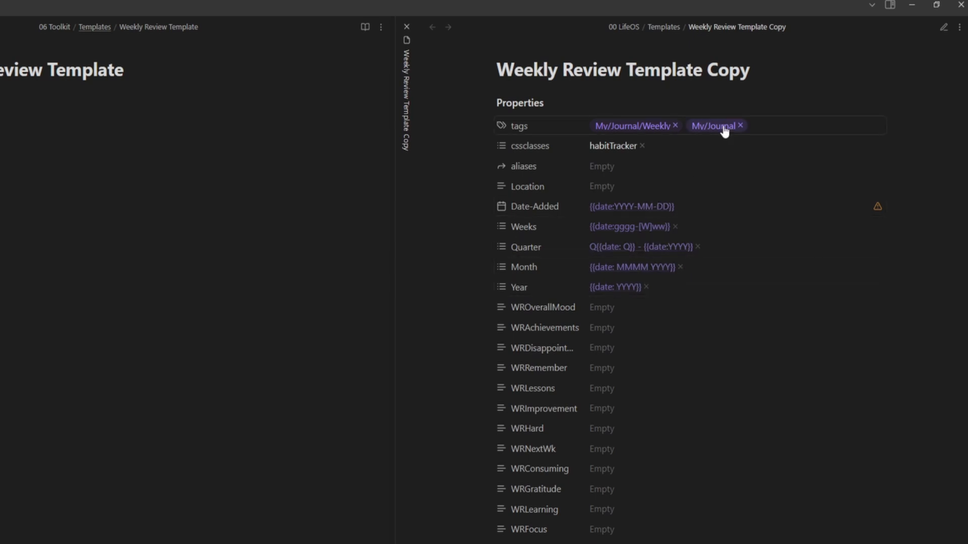
{"action": "scroll", "coordinate": [727, 379], "scroll_direction": "down", "scroll_amount": 4}
{"action": "scroll", "coordinate": [694, 325], "scroll_direction": "up", "scroll_amount": 4}
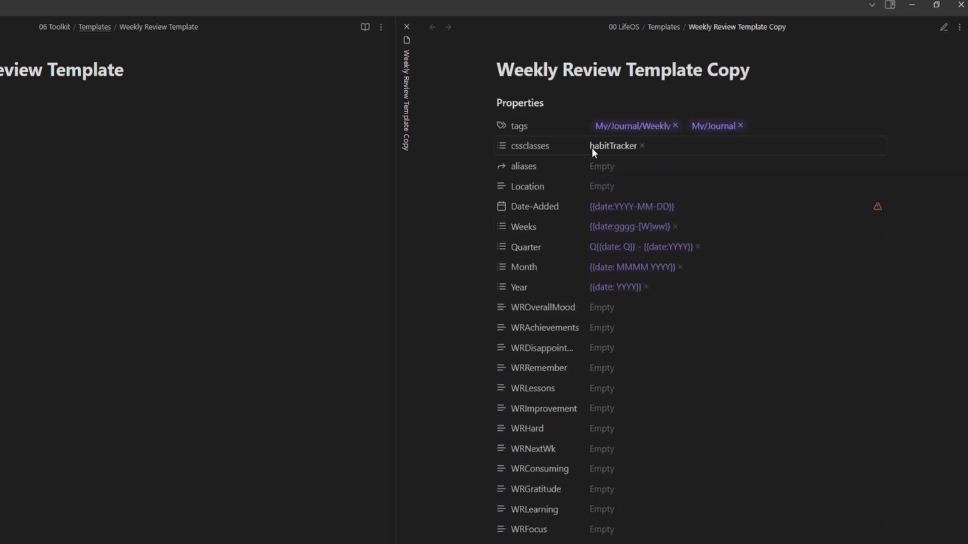
{"action": "scroll", "coordinate": [595, 150], "scroll_direction": "down", "scroll_amount": 2}
{"action": "scroll", "coordinate": [670, 463], "scroll_direction": "down", "scroll_amount": 5}
Examine the Meta Details callout and the Weekly Journal's focus, Overall Mood, Week Effectiveness and Rate Week fields in Weekly Review Template Copy
{"action": "left_click", "coordinate": [585, 396]}
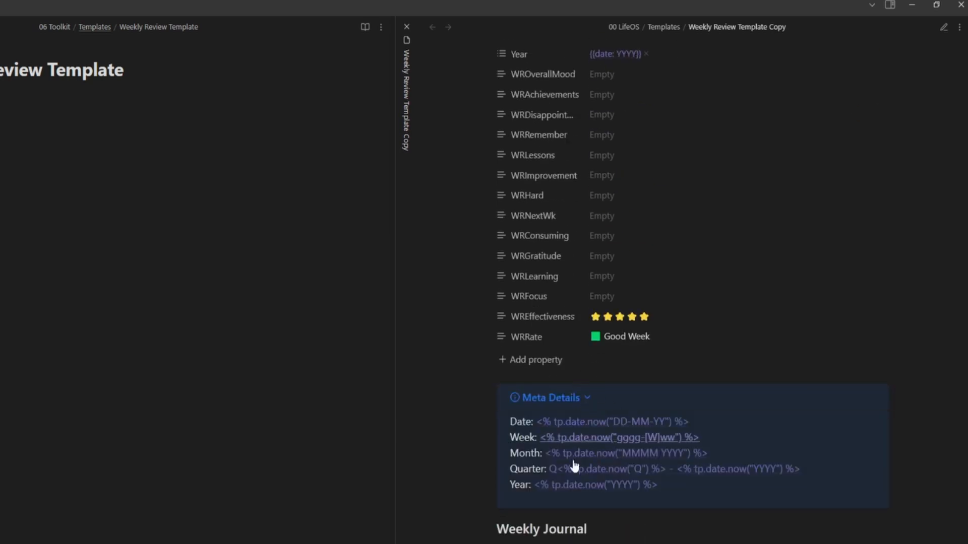
{"action": "left_click", "coordinate": [586, 398]}
{"action": "scroll", "coordinate": [642, 460], "scroll_direction": "down", "scroll_amount": 5}
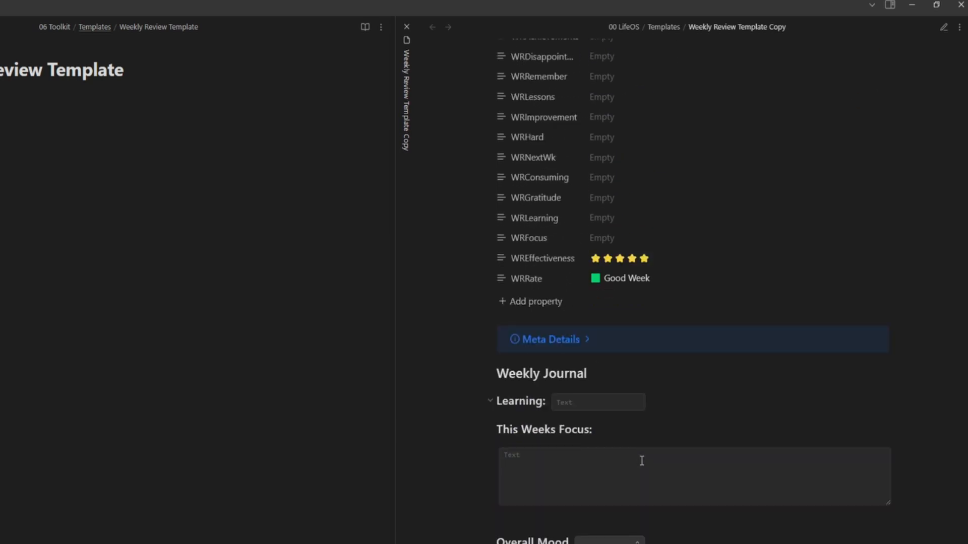
{"action": "left_click", "coordinate": [605, 354]}
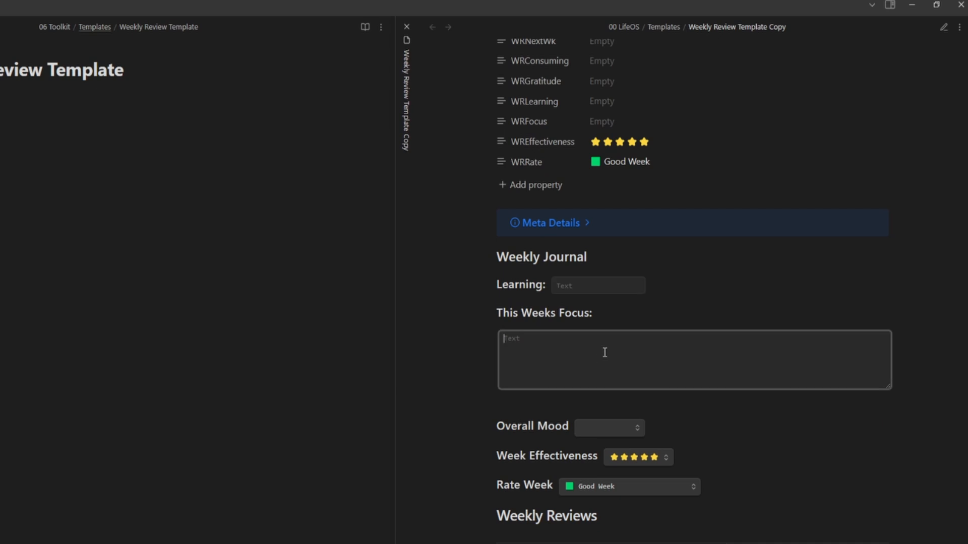
{"action": "scroll", "coordinate": [605, 354], "scroll_direction": "down", "scroll_amount": 7}
{"action": "left_click", "coordinate": [610, 195]}
{"action": "left_click", "coordinate": [502, 220]}
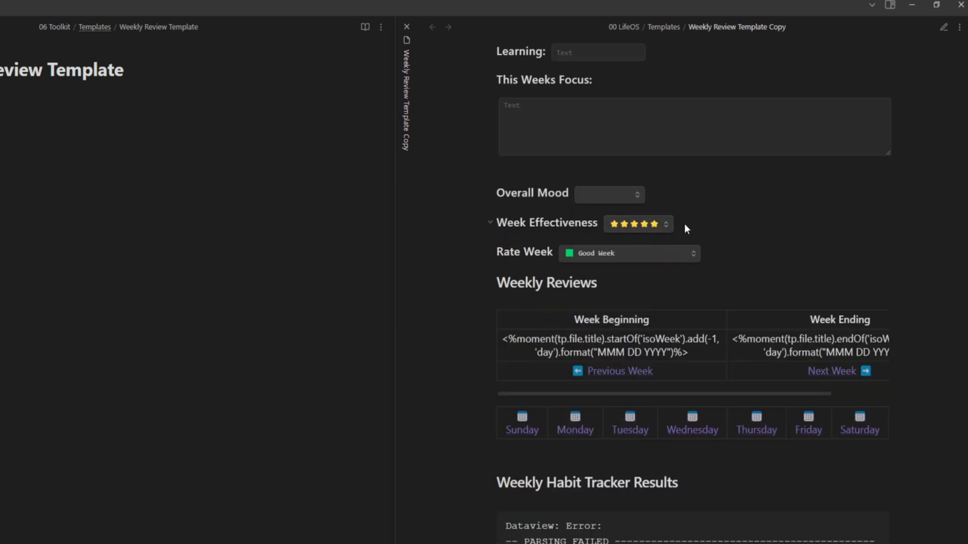
{"action": "left_click", "coordinate": [612, 251]}
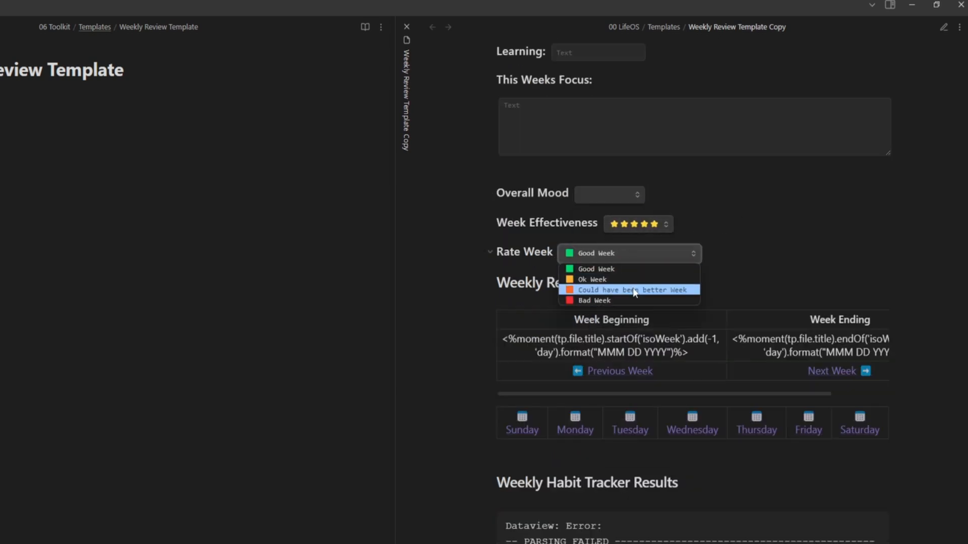
{"action": "left_click", "coordinate": [747, 252]}
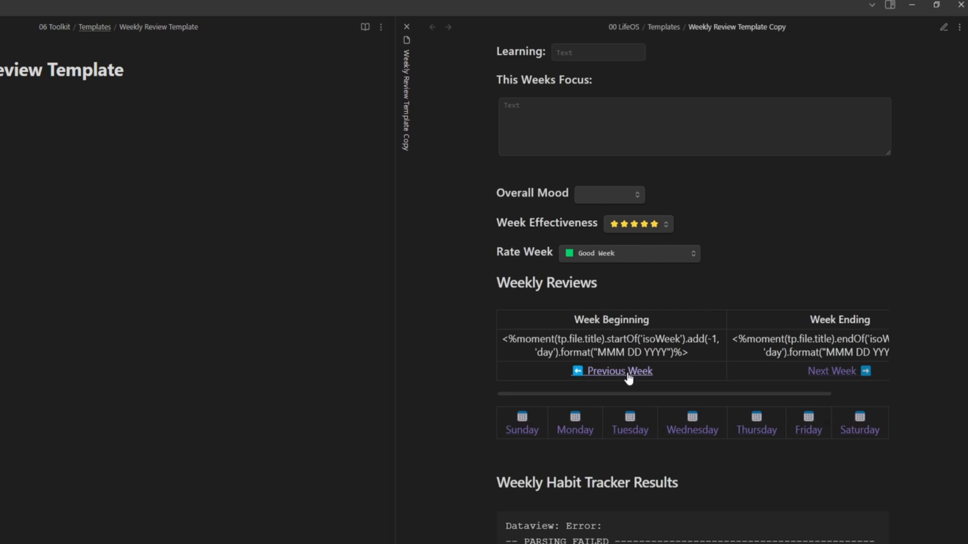
Examine the Weekly Reviews navigation tables, including the previous and next week links and the Sunday to Saturday daily journal links
{"action": "scroll", "coordinate": [516, 334], "scroll_direction": "down", "scroll_amount": 2}
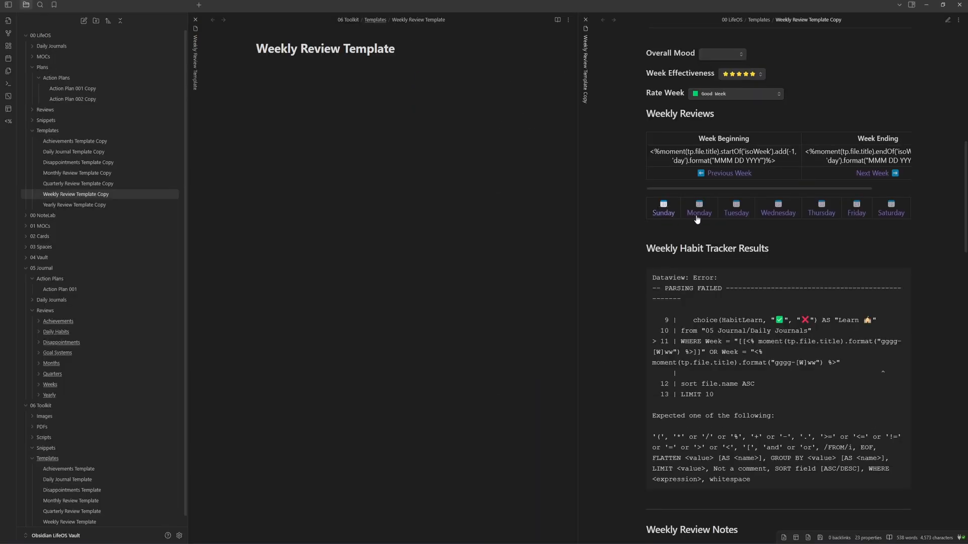
{"action": "scroll", "coordinate": [773, 292], "scroll_direction": "down", "scroll_amount": 2}
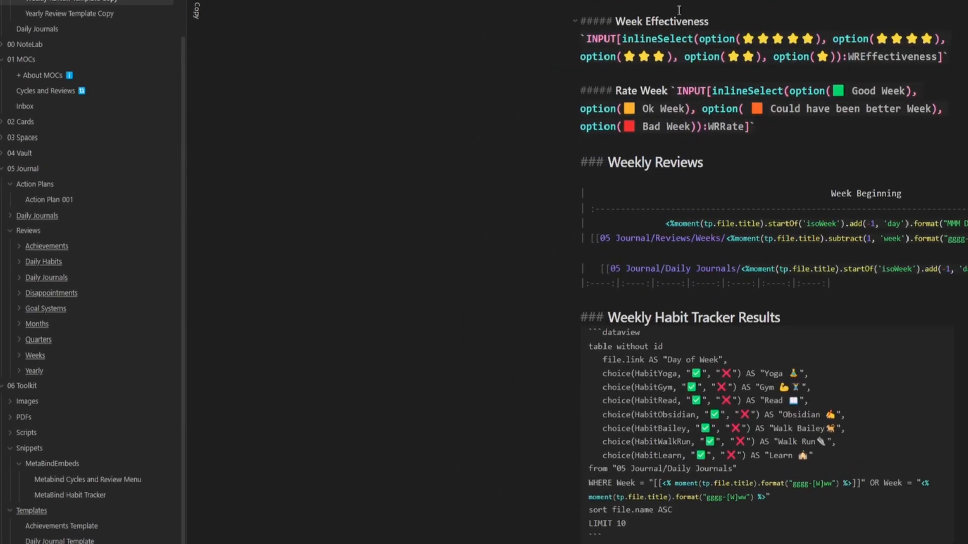
{"action": "scroll", "coordinate": [660, 285], "scroll_direction": "right", "scroll_amount": 6}
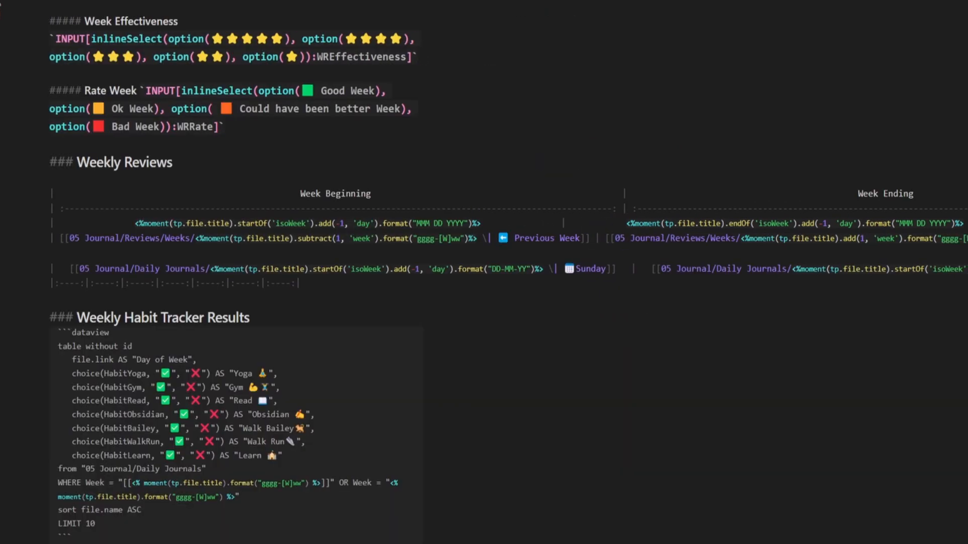
{"action": "scroll", "coordinate": [660, 286], "scroll_direction": "left", "scroll_amount": 1}
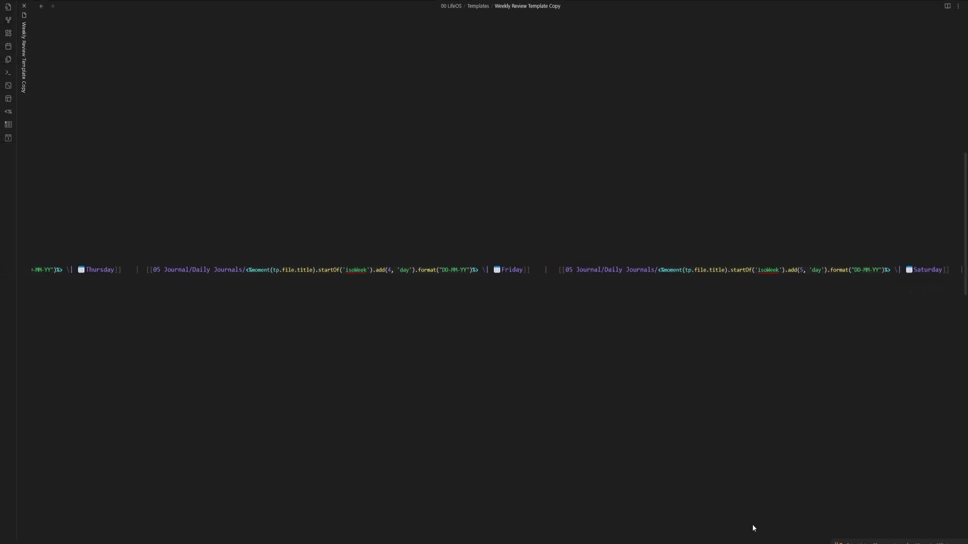
{"action": "left_click_drag", "start_coordinate": [726, 543], "coordinate": [137, 537]}
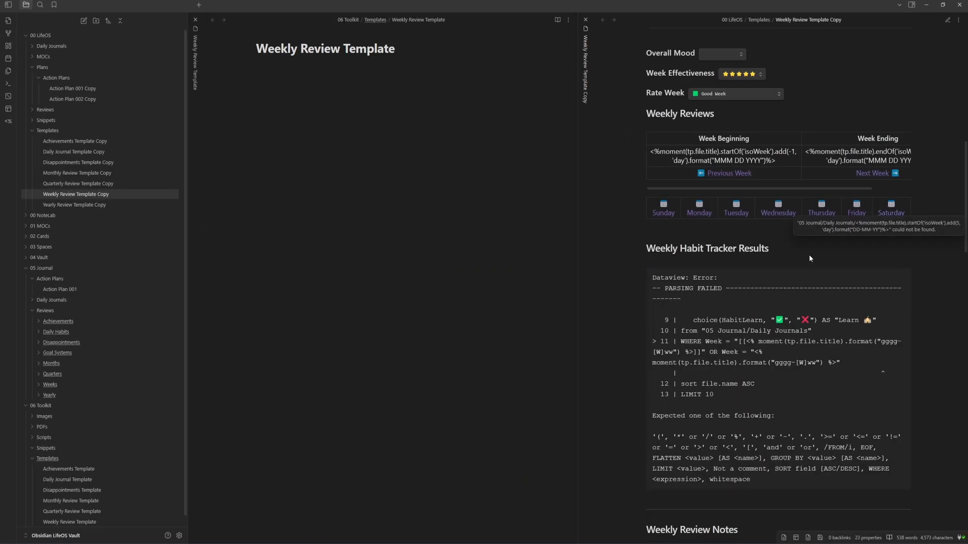
{"action": "scroll", "coordinate": [810, 258], "scroll_direction": "down", "scroll_amount": 2}
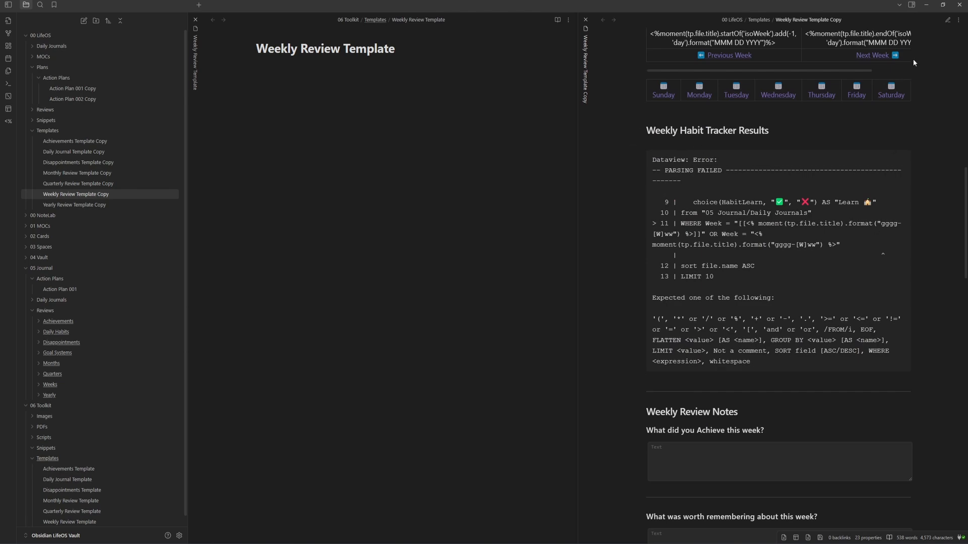
Switch Weekly Review Template Copy from reading view to source mode
{"action": "left_click", "coordinate": [947, 20]}
{"action": "left_click", "coordinate": [958, 20]}
{"action": "left_click", "coordinate": [910, 76]}
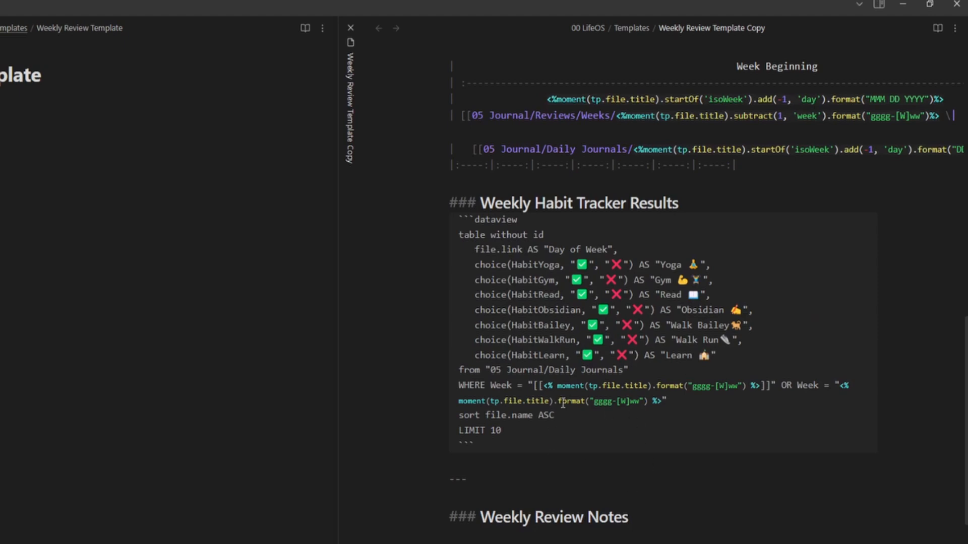
Examine the week filter and habit columns of the Weekly Habit Tracker Results query, the Weekly Review Notes questions and the Notes Created This Week section
{"action": "left_click_drag", "start_coordinate": [544, 386], "coordinate": [760, 383]}
{"action": "left_click_drag", "start_coordinate": [661, 401], "coordinate": [841, 386]}
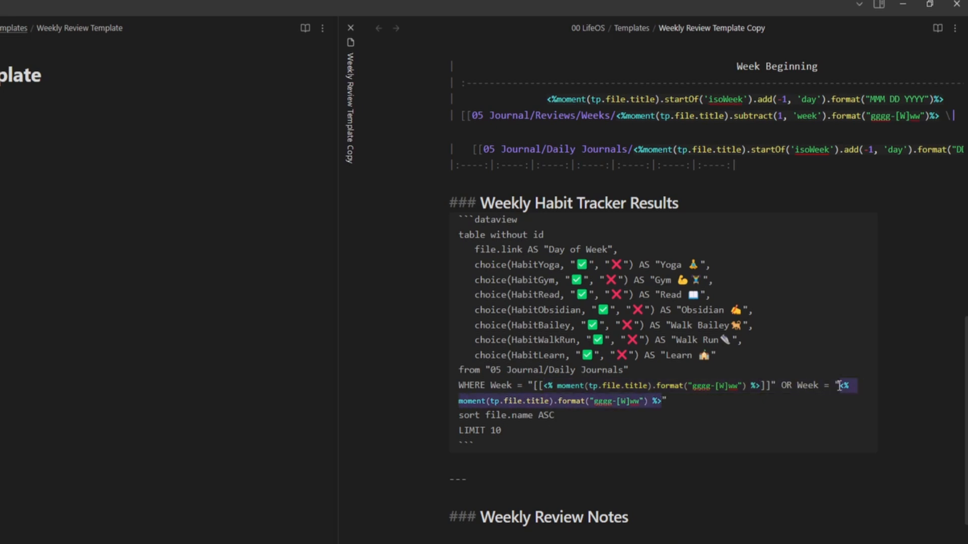
{"action": "left_click", "coordinate": [647, 390]}
{"action": "left_click_drag", "start_coordinate": [544, 387], "coordinate": [535, 386]}
{"action": "left_click_drag", "start_coordinate": [775, 388], "coordinate": [765, 387]}
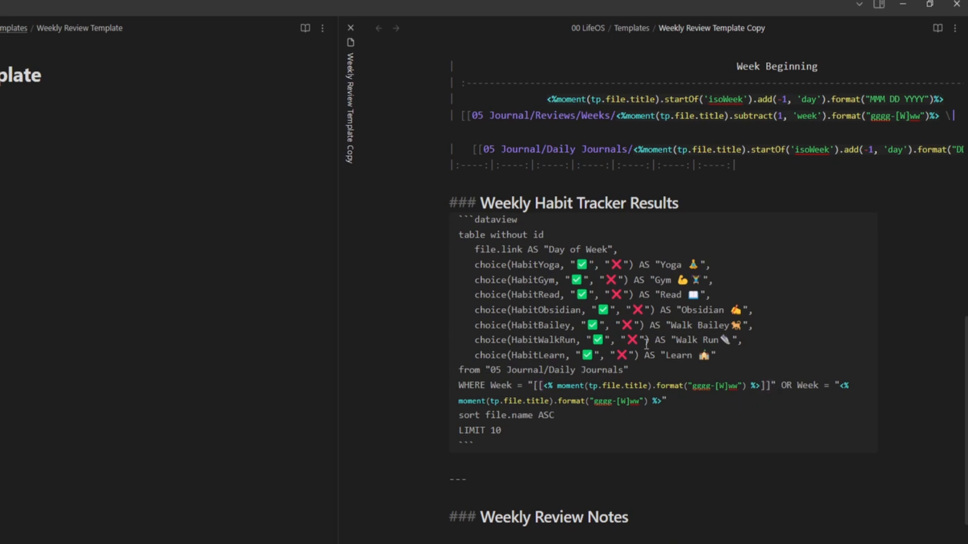
{"action": "left_click_drag", "start_coordinate": [746, 353], "coordinate": [396, 266]}
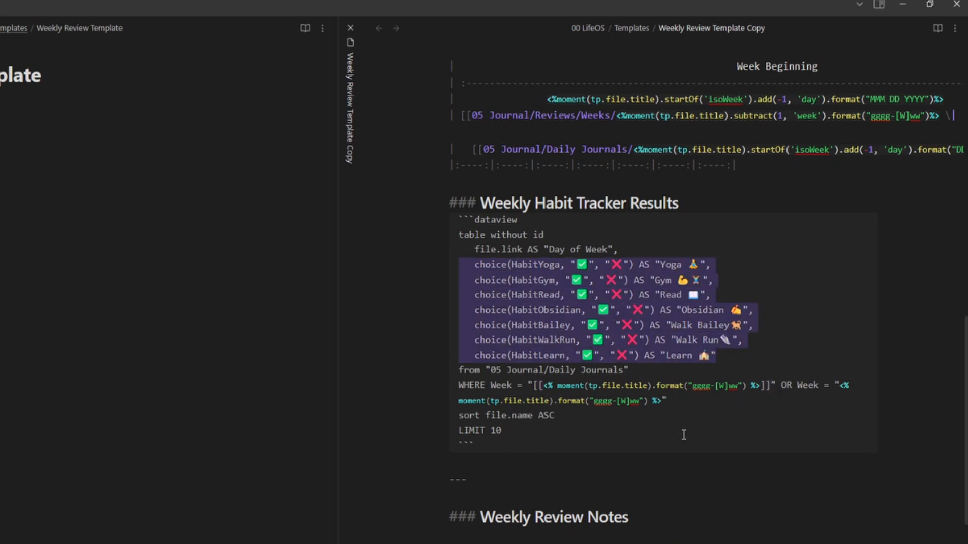
{"action": "scroll", "coordinate": [689, 492], "scroll_direction": "down", "scroll_amount": 5}
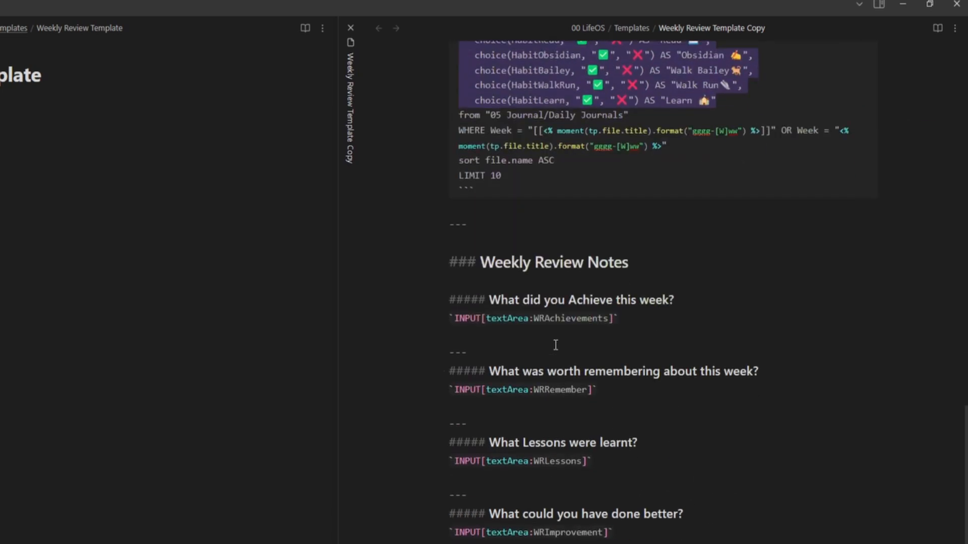
{"action": "triple_click", "coordinate": [557, 389]}
{"action": "scroll", "coordinate": [712, 406], "scroll_direction": "down", "scroll_amount": 9}
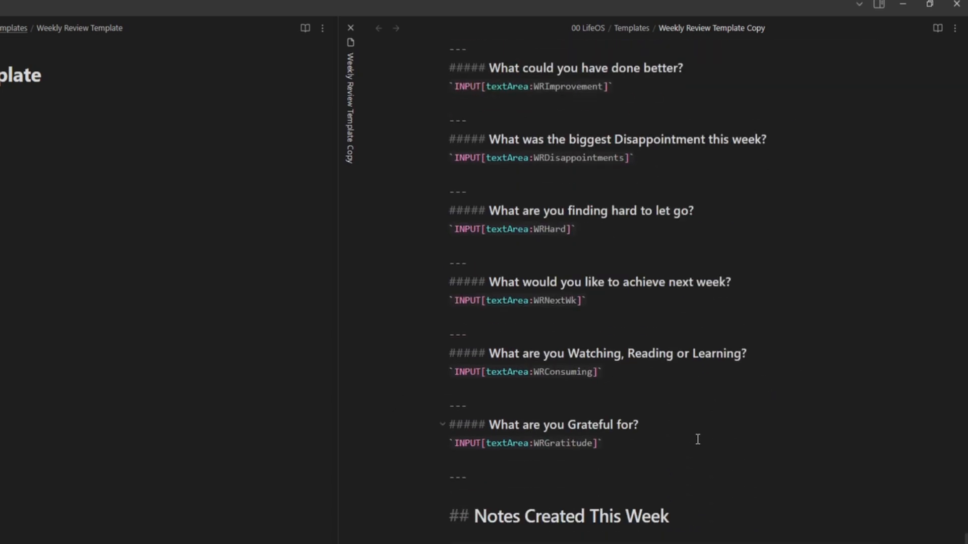
{"action": "scroll", "coordinate": [656, 413], "scroll_direction": "down", "scroll_amount": 4}
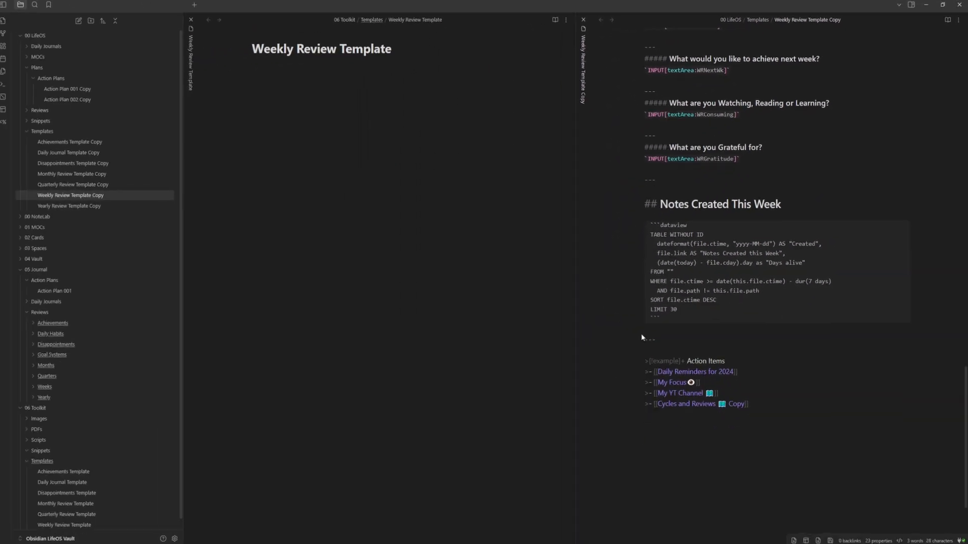
Copy the entire source of Weekly Review Template Copy, from the properties through the Action Items callout, into Weekly Review Template
{"action": "left_click", "coordinate": [788, 341]}
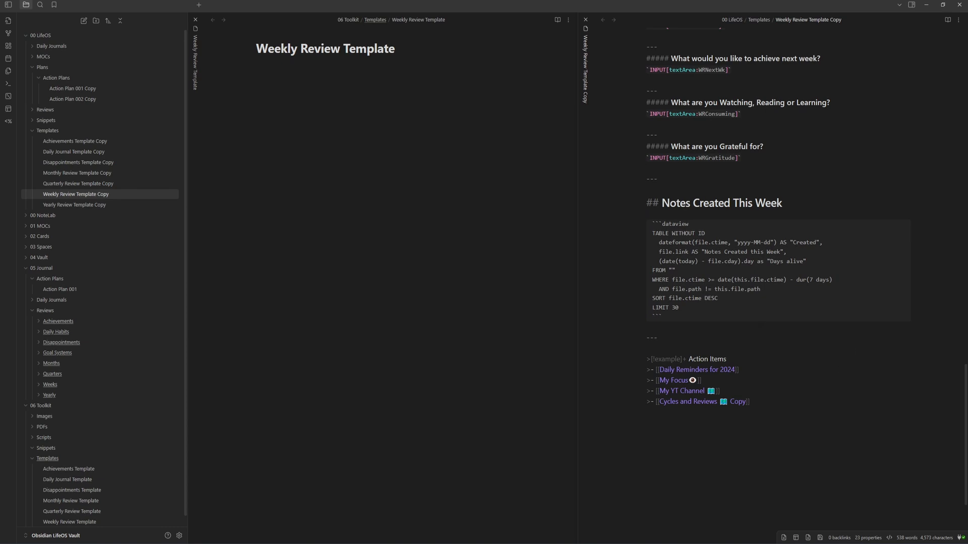
{"action": "left_click_drag", "start_coordinate": [756, 403], "coordinate": [592, 1]}
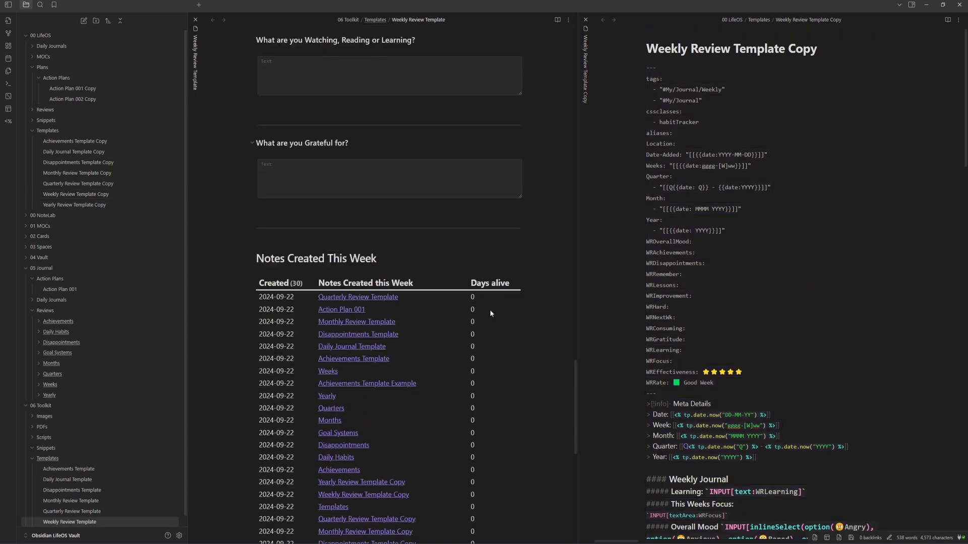
{"action": "scroll", "coordinate": [491, 313], "scroll_direction": "down", "scroll_amount": 1}
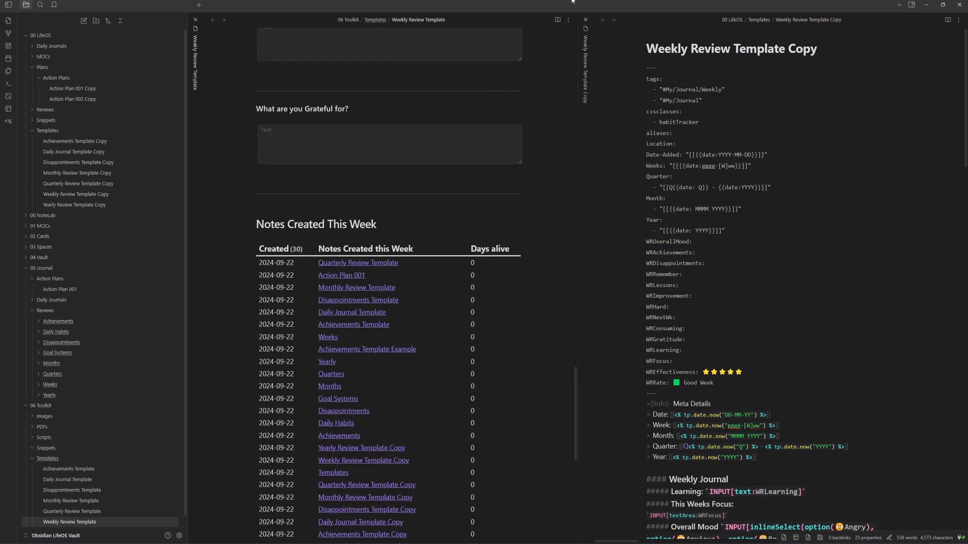
Close the weekly reference copy, title a new note in Toolkit Templates Yearly Review Template, and open Yearly Review Template Copy beside it
{"action": "left_click", "coordinate": [585, 20]}
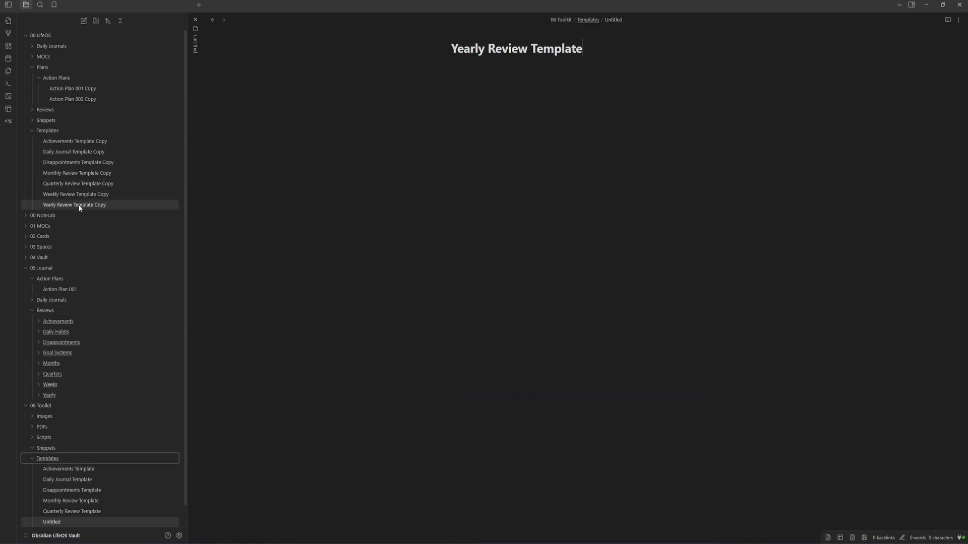
{"action": "left_click", "coordinate": [80, 206], "text": "ctrl"}
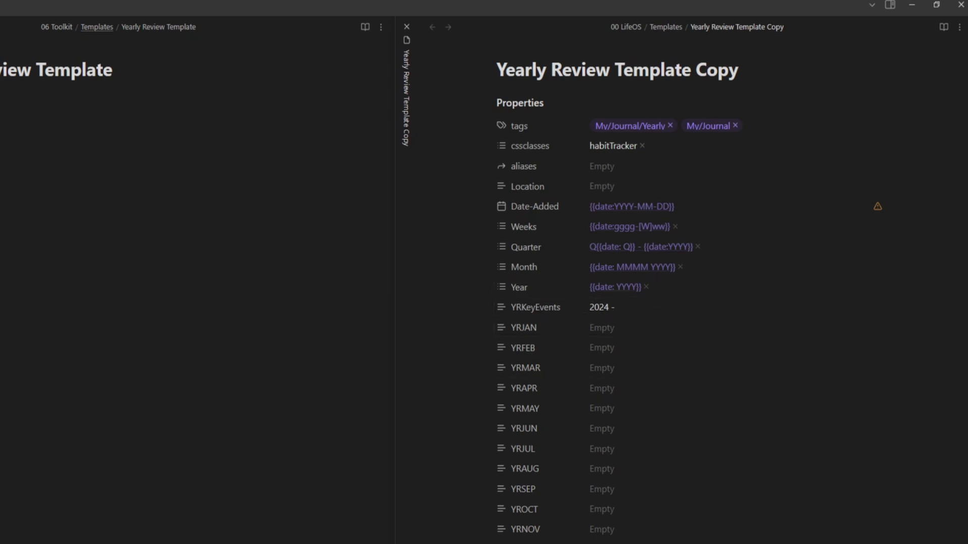
Examine the properties, Key Events, monthly highlights, reflection sections and advice callouts of Yearly Review Template Copy in reading view
{"action": "scroll", "coordinate": [762, 376], "scroll_direction": "down", "scroll_amount": 9}
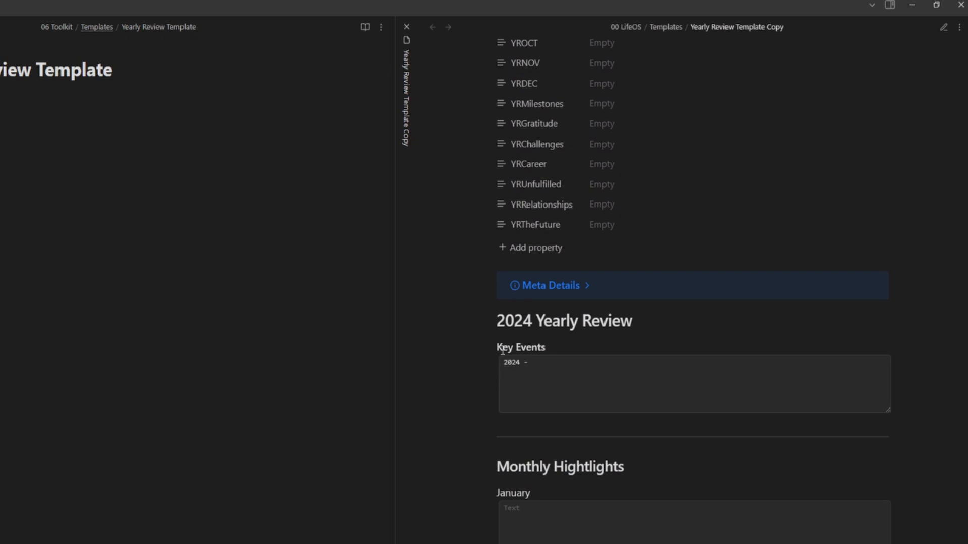
{"action": "scroll", "coordinate": [580, 388], "scroll_direction": "down", "scroll_amount": 5}
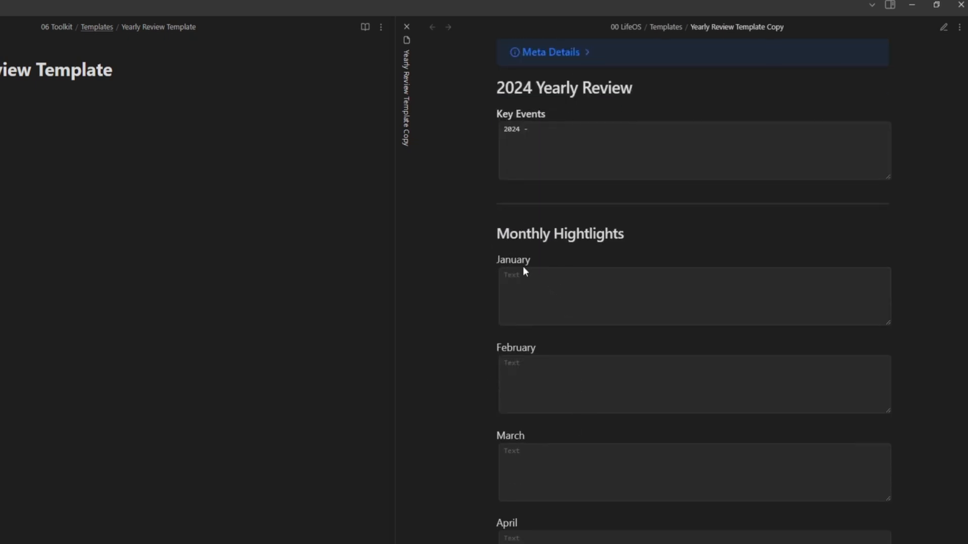
{"action": "scroll", "coordinate": [532, 285], "scroll_direction": "down", "scroll_amount": 18}
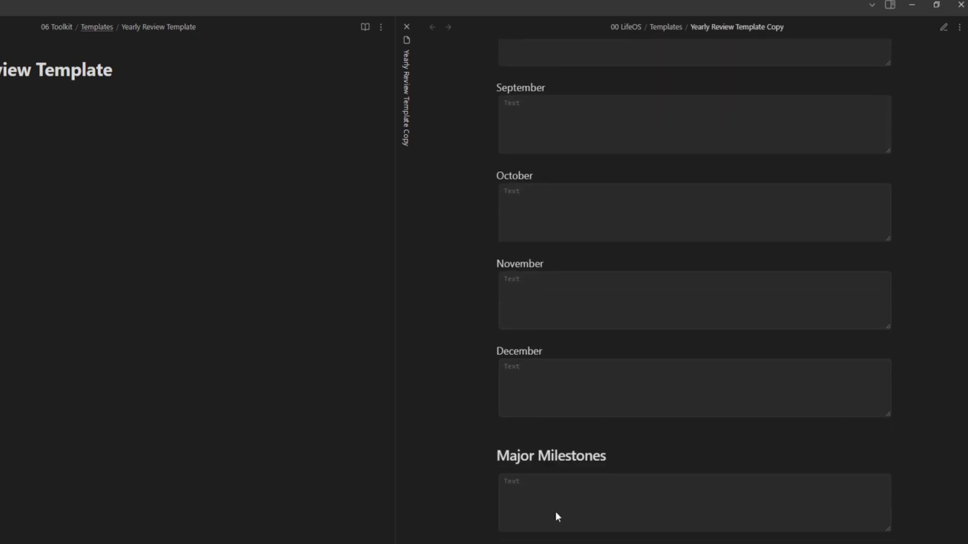
{"action": "scroll", "coordinate": [532, 383], "scroll_direction": "down", "scroll_amount": 5}
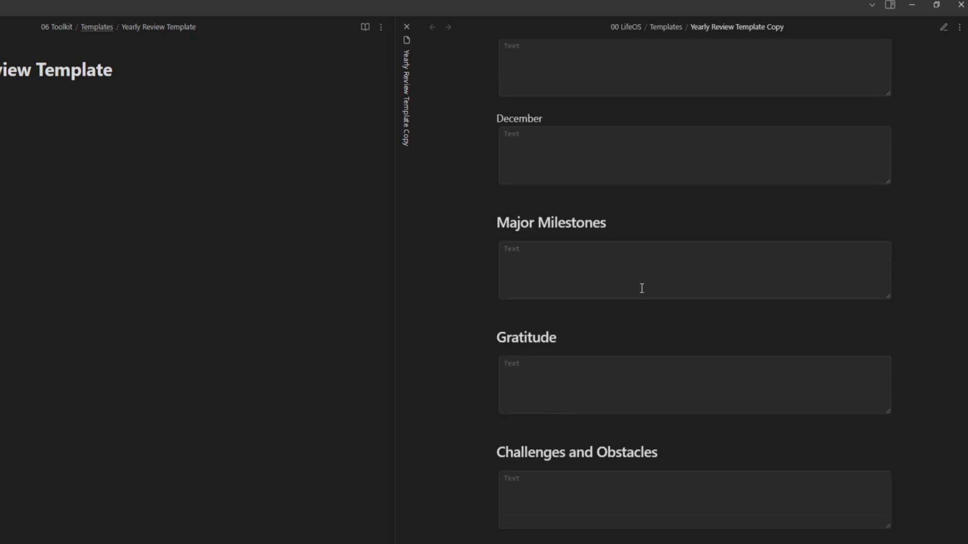
{"action": "scroll", "coordinate": [648, 318], "scroll_direction": "down", "scroll_amount": 4}
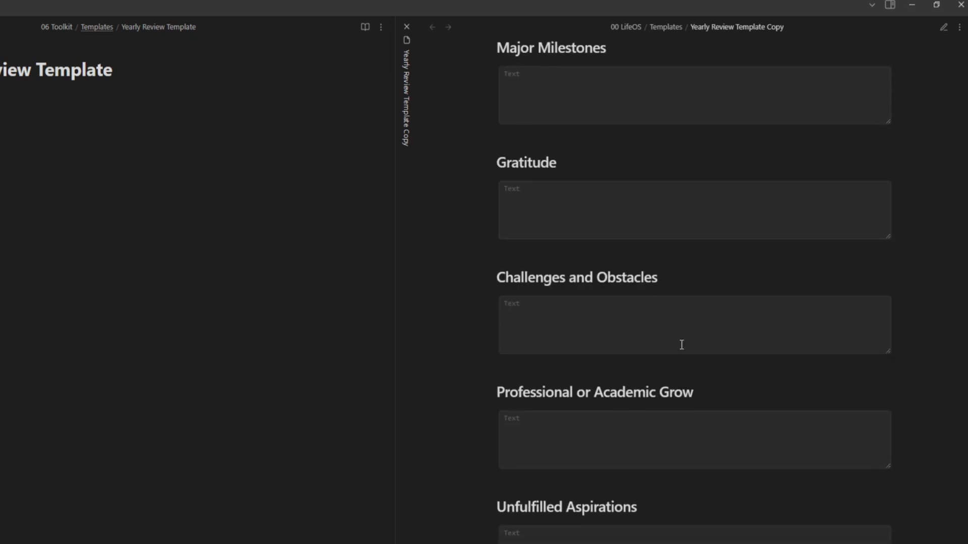
{"action": "scroll", "coordinate": [680, 348], "scroll_direction": "down", "scroll_amount": 4}
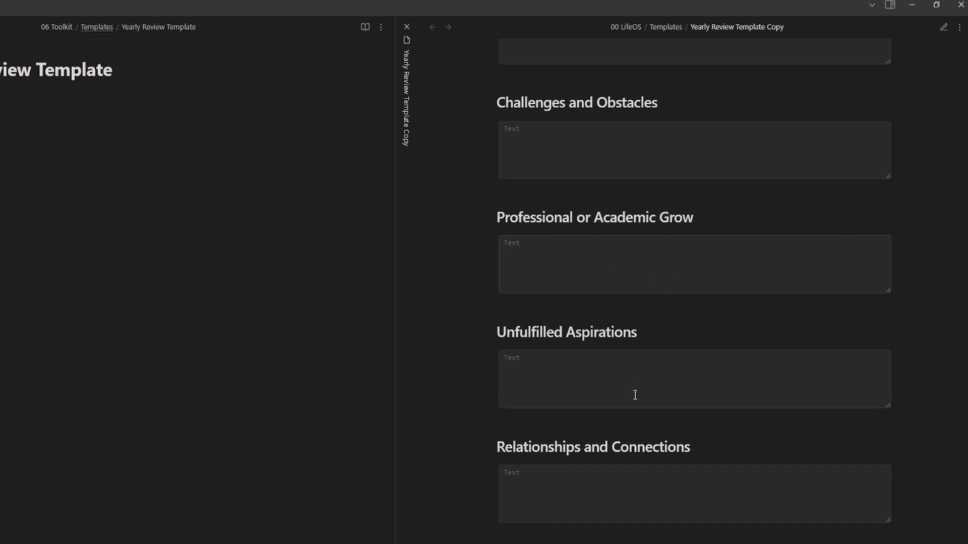
{"action": "scroll", "coordinate": [635, 395], "scroll_direction": "down", "scroll_amount": 4}
{"action": "scroll", "coordinate": [624, 512], "scroll_direction": "down", "scroll_amount": 9}
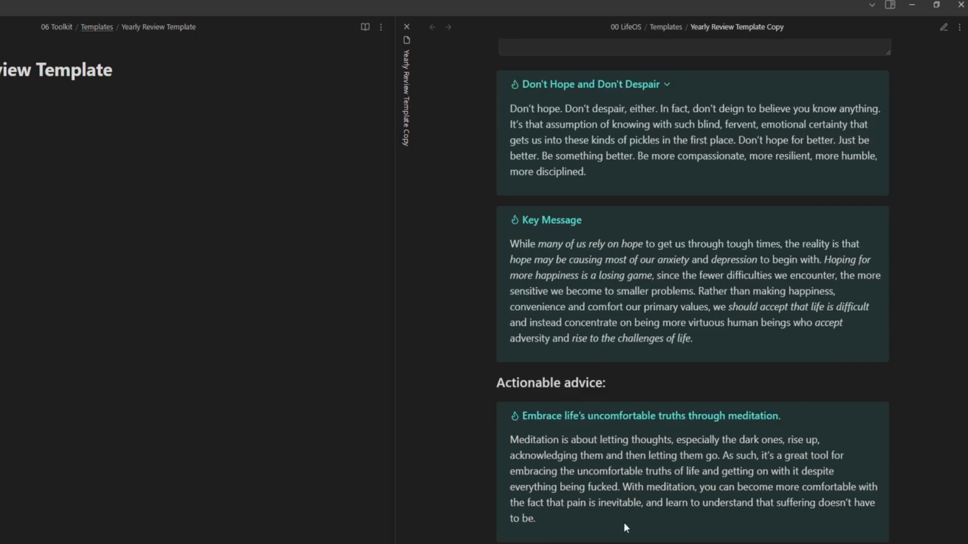
Switch both Yearly Review Template Copy and the new Yearly Review Template to source mode
{"action": "left_click", "coordinate": [943, 26]}
{"action": "left_click", "coordinate": [960, 27]}
{"action": "left_click", "coordinate": [921, 74]}
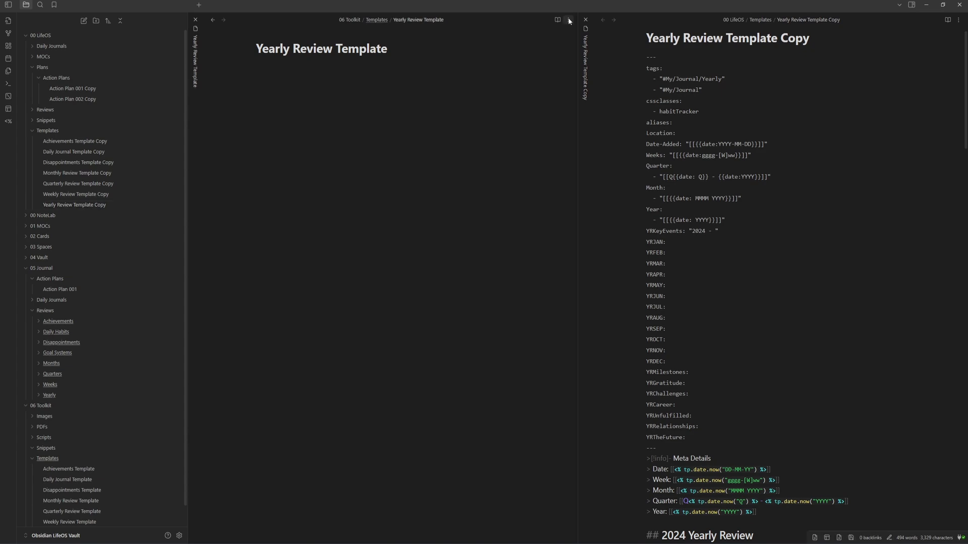
{"action": "left_click", "coordinate": [569, 20]}
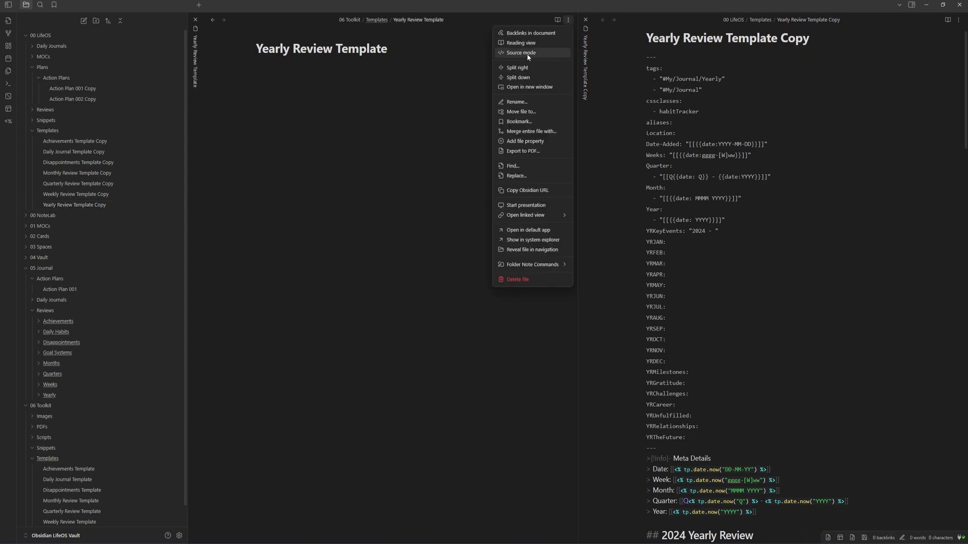
{"action": "left_click", "coordinate": [528, 55]}
Copy the complete properties block, from tags through YRTheFuture, from Yearly Review Template Copy into Yearly Review Template
{"action": "left_click_drag", "start_coordinate": [726, 543], "coordinate": [661, 98]}
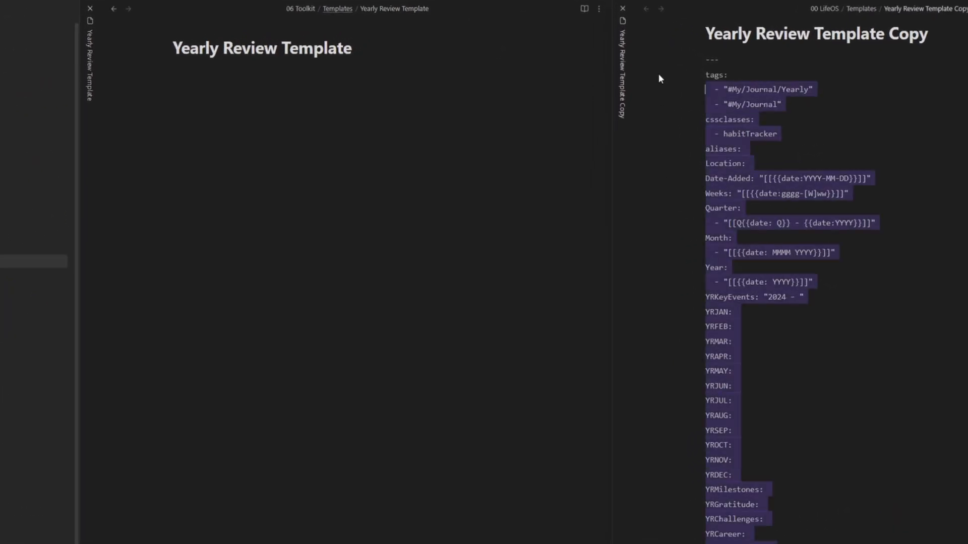
{"action": "left_click_drag", "start_coordinate": [661, 98], "coordinate": [658, 53]}
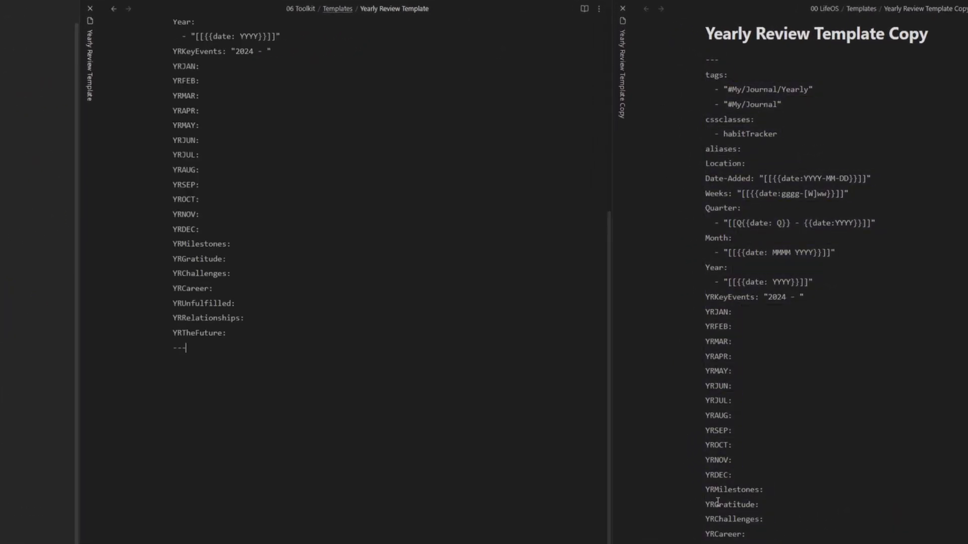
Copy the Meta Details callout and the remaining review sections, from Key Events through the advice callouts, into Yearly Review Template
{"action": "scroll", "coordinate": [780, 469], "scroll_direction": "down", "scroll_amount": 5}
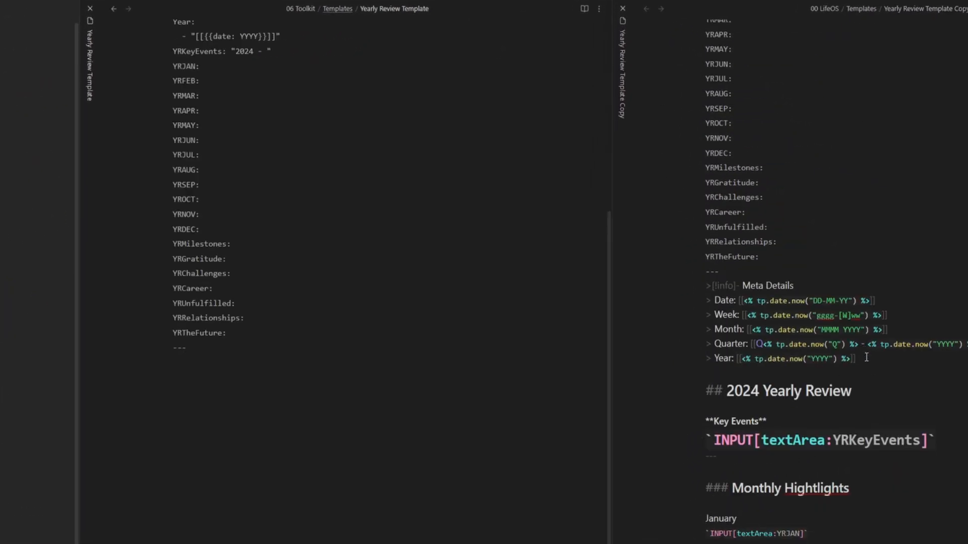
{"action": "left_click_drag", "start_coordinate": [865, 355], "coordinate": [683, 279]}
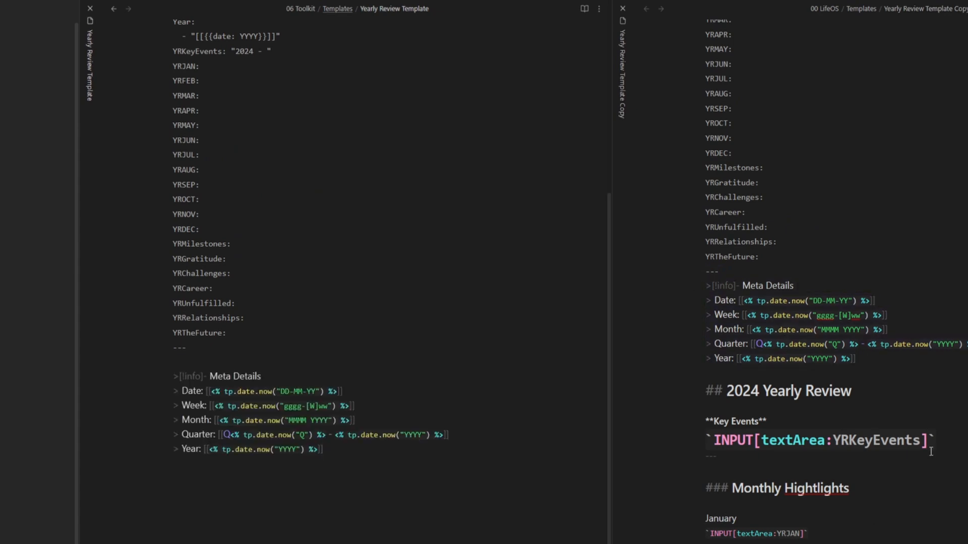
{"action": "scroll", "coordinate": [931, 452], "scroll_direction": "down", "scroll_amount": 5}
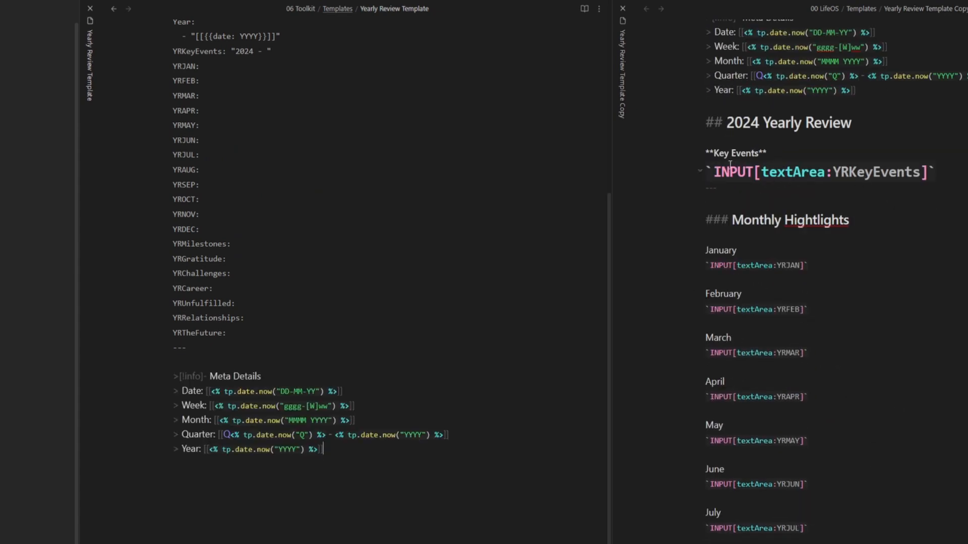
{"action": "left_click_drag", "start_coordinate": [711, 168], "coordinate": [954, 171]}
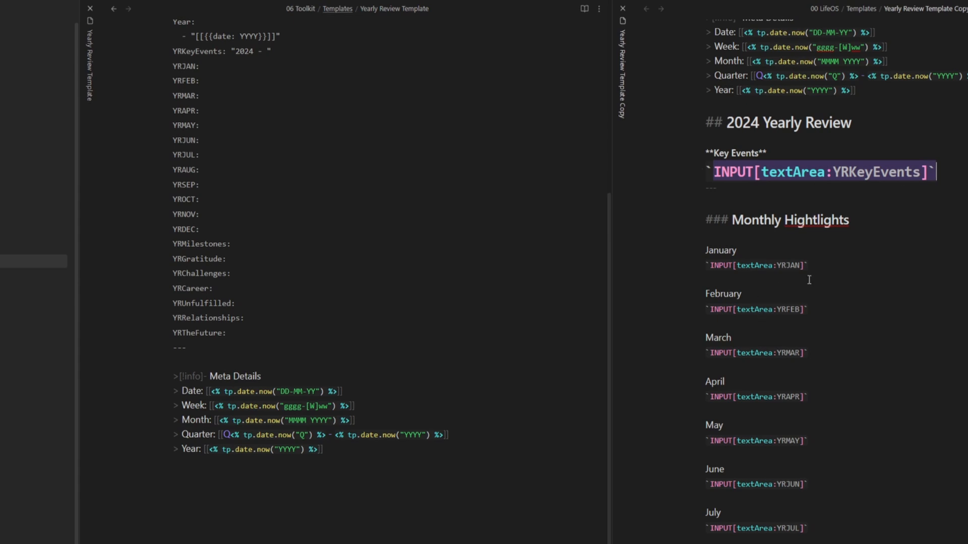
{"action": "left_click", "coordinate": [768, 235]}
{"action": "left_click_drag", "start_coordinate": [707, 153], "coordinate": [801, 543]}
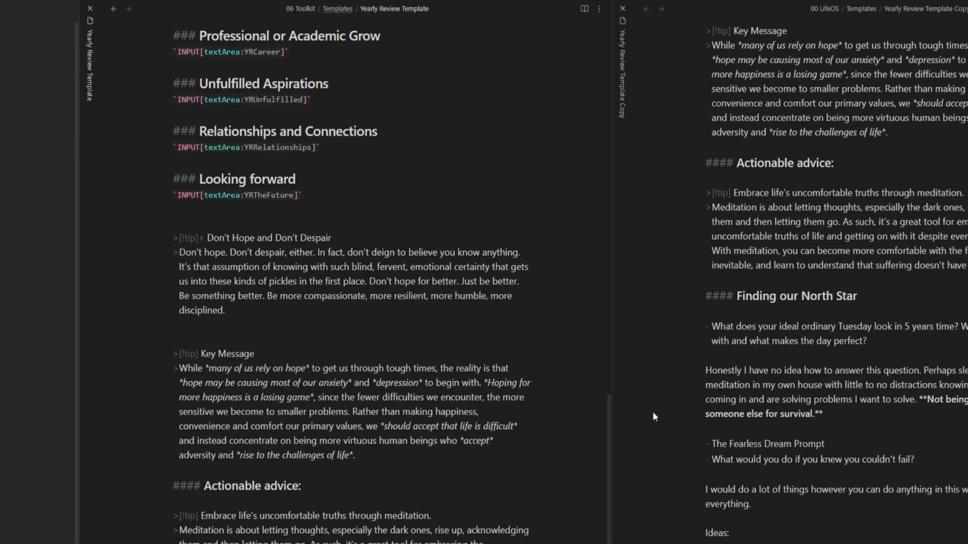
{"action": "scroll", "coordinate": [527, 418], "scroll_direction": "up", "scroll_amount": 8}
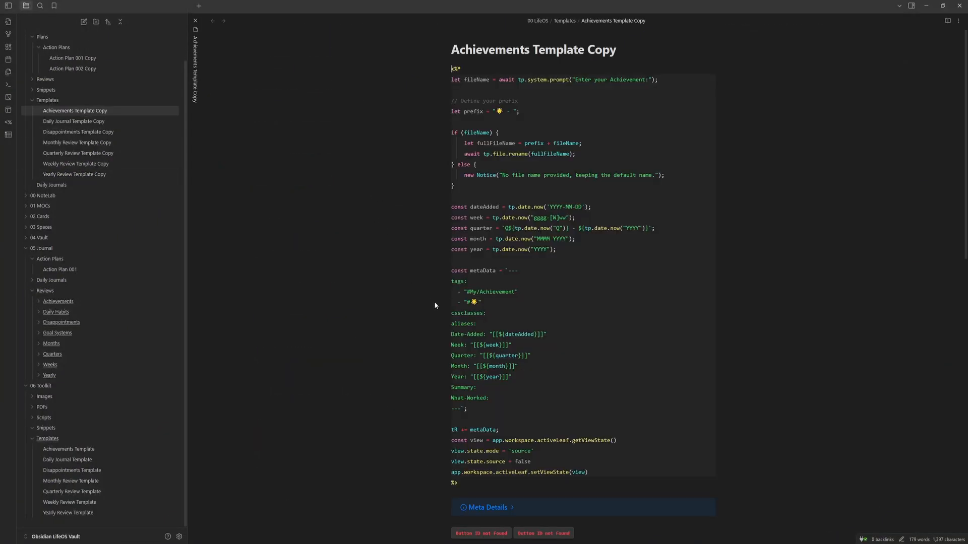
Switch Achievements Template Copy to source mode and copy the note name Metabind Cycles and Review Menu from its meta-bind-embed block
{"action": "scroll", "coordinate": [434, 302], "scroll_direction": "down", "scroll_amount": 5}
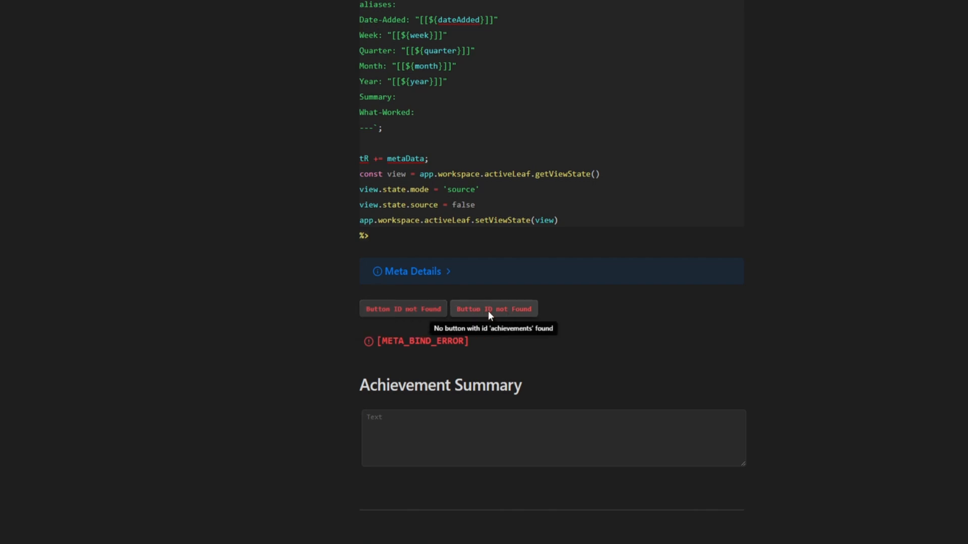
{"action": "key", "text": "ctrl+e"}
{"action": "left_click_drag", "start_coordinate": [360, 203], "coordinate": [545, 198]}
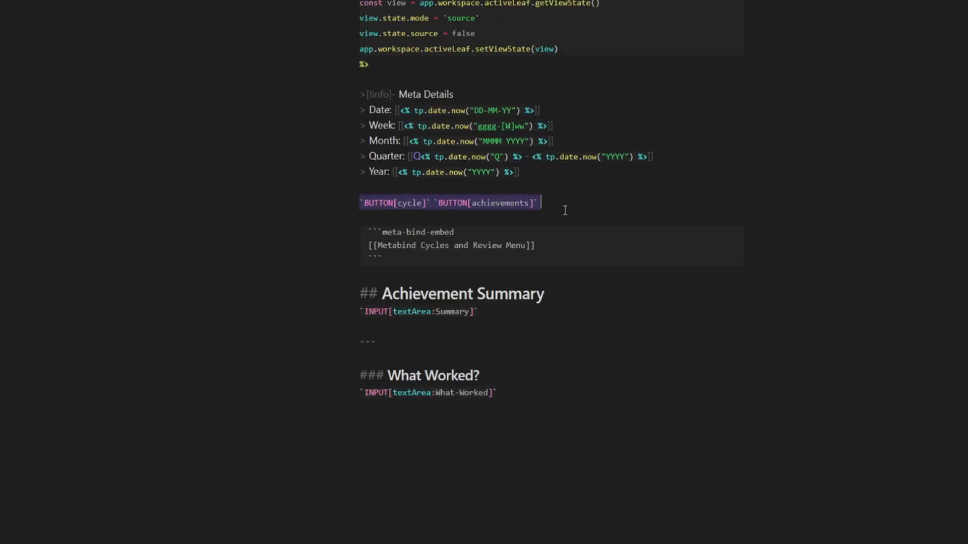
{"action": "left_click", "coordinate": [585, 209]}
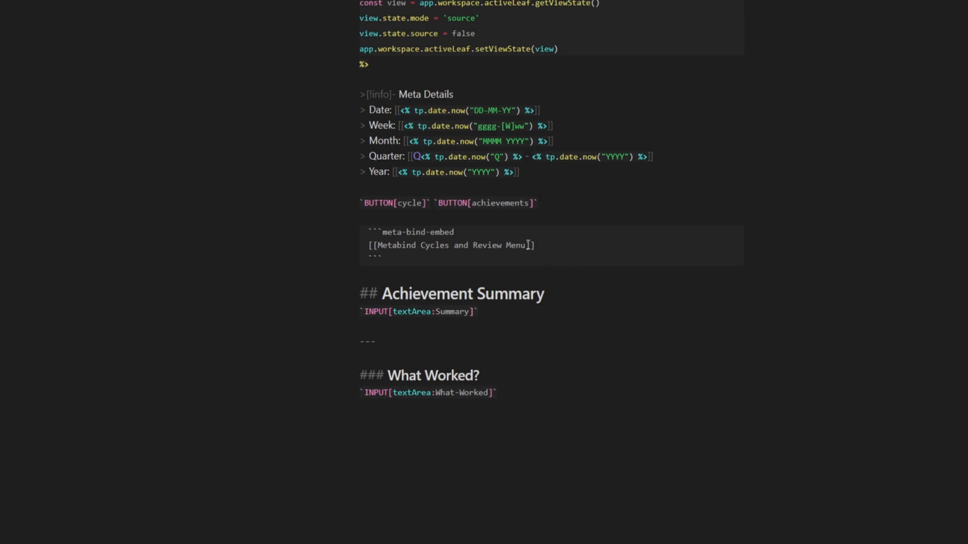
{"action": "left_click_drag", "start_coordinate": [526, 245], "coordinate": [378, 245]}
{"action": "key", "text": "ctrl+c"}
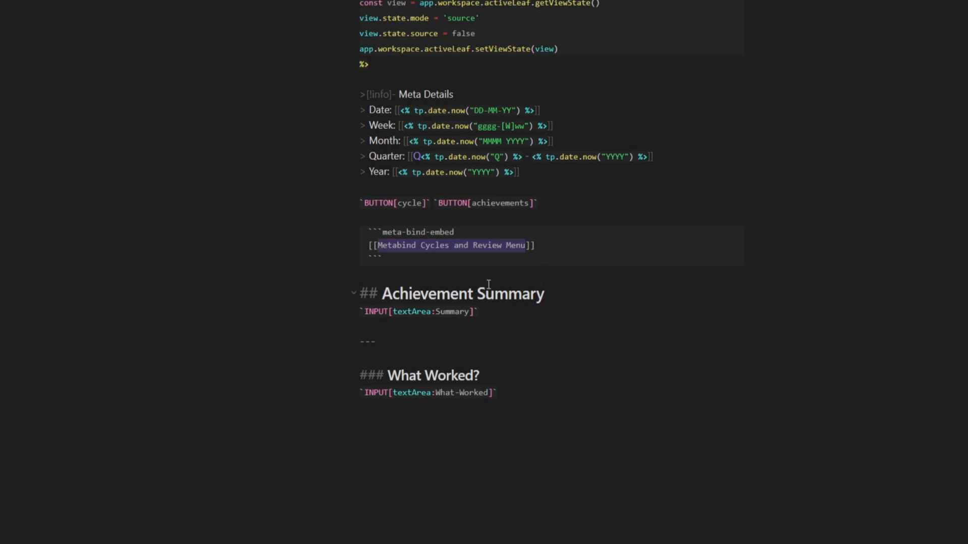
Create a folder named MetaBindEmbeds inside the Snippets folder of 06 Toolkit
{"action": "right_click", "coordinate": [56, 428]}
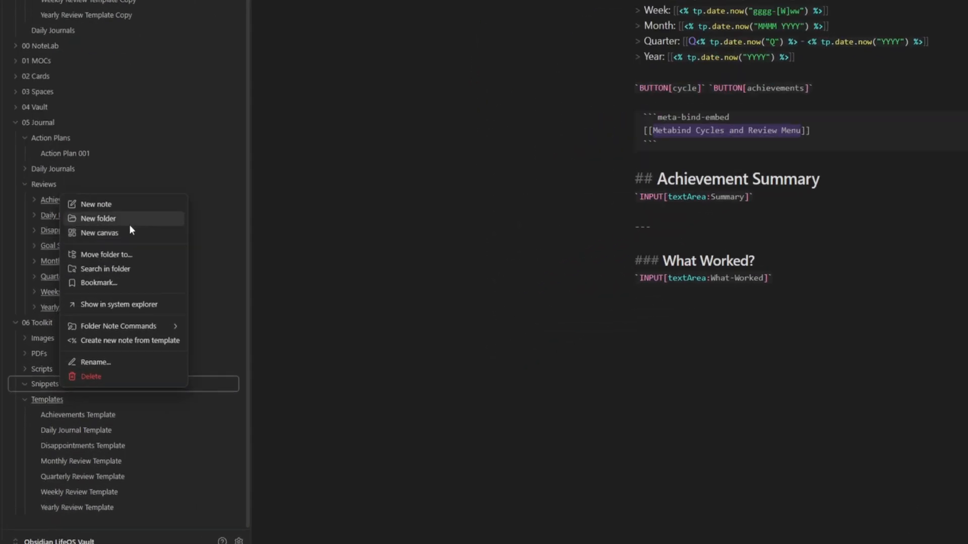
{"action": "left_click", "coordinate": [88, 315]}
{"action": "type", "text": "Me"}
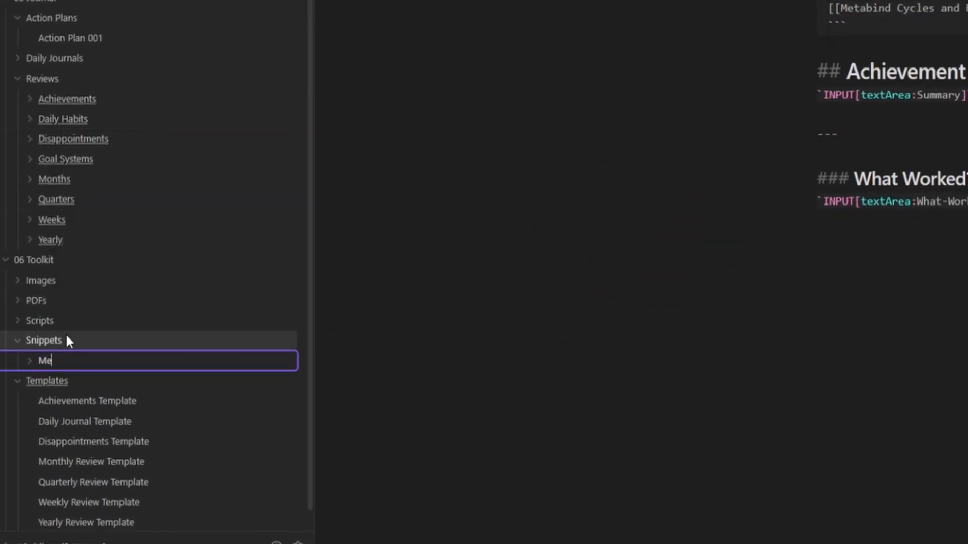
{"action": "type", "text": "taBindEmbeds"}
{"action": "key", "text": "Return"}
Create a note in the MetaBindEmbeds folder and title it with the copied name, Metabind Cycles and Review Menu
{"action": "left_click", "coordinate": [68, 361]}
{"action": "right_click", "coordinate": [98, 358]}
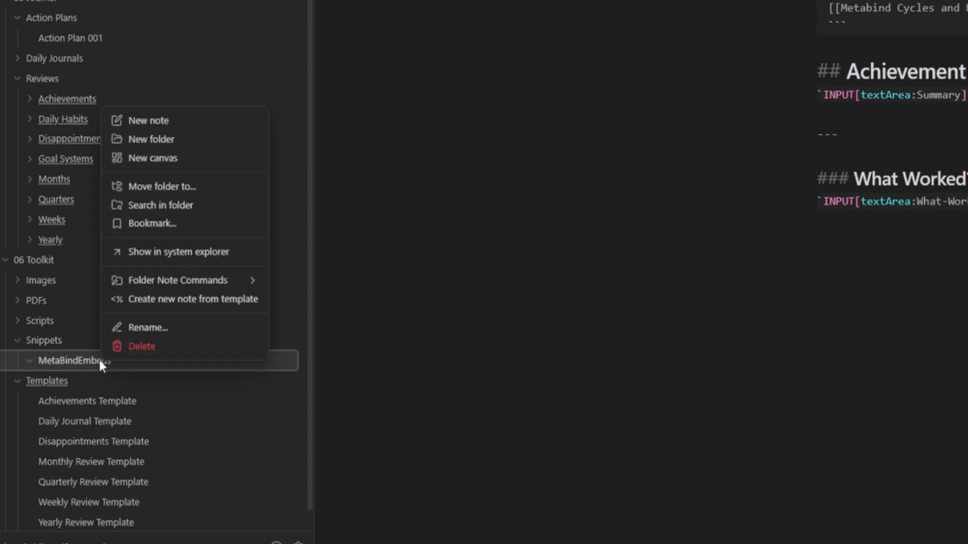
{"action": "left_click", "coordinate": [167, 139]}
{"action": "key", "text": "ctrl+v"}
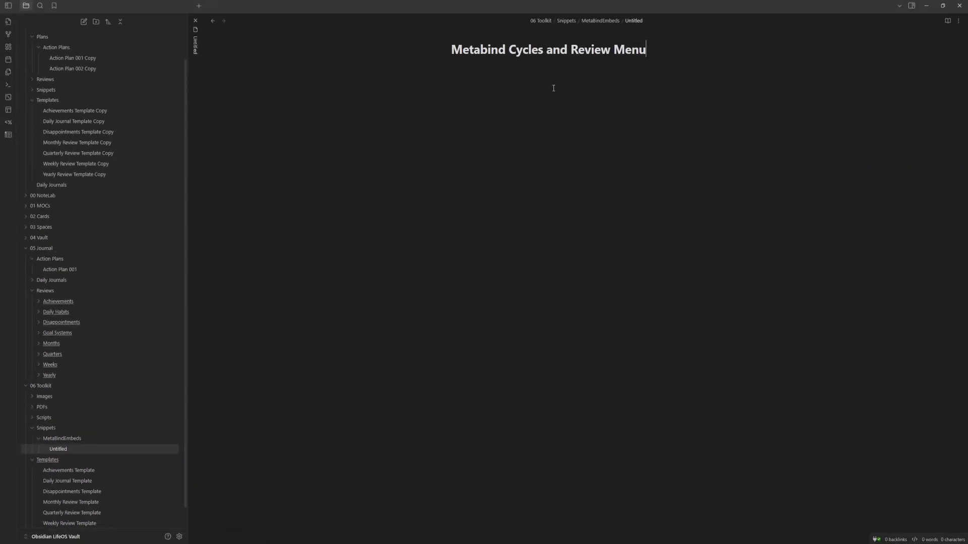
{"action": "key", "text": "Return"}
Return to Achievements Template Copy, open Metabind Cycles and Review Menu beside it, and select the cycle button reference
{"action": "left_click", "coordinate": [211, 22]}
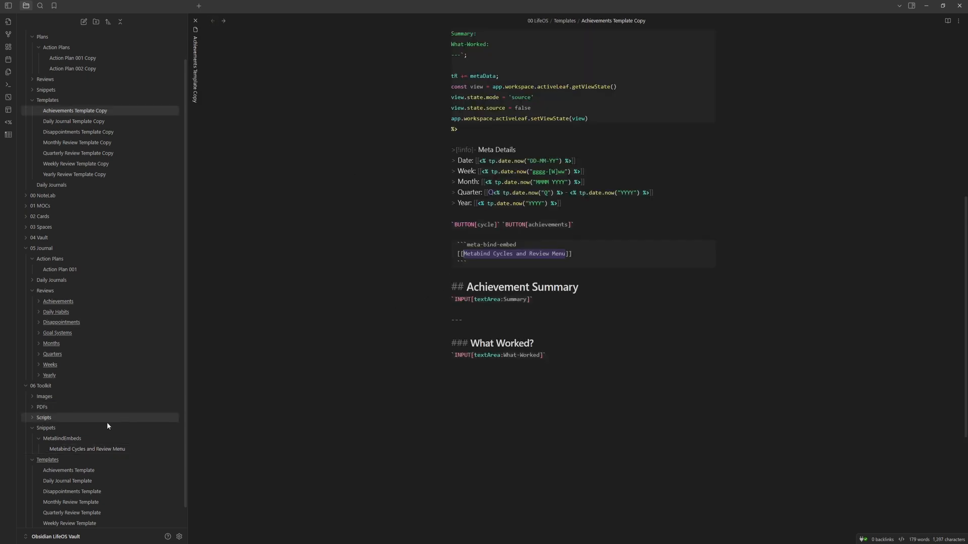
{"action": "left_click_drag", "start_coordinate": [68, 449], "coordinate": [700, 338]}
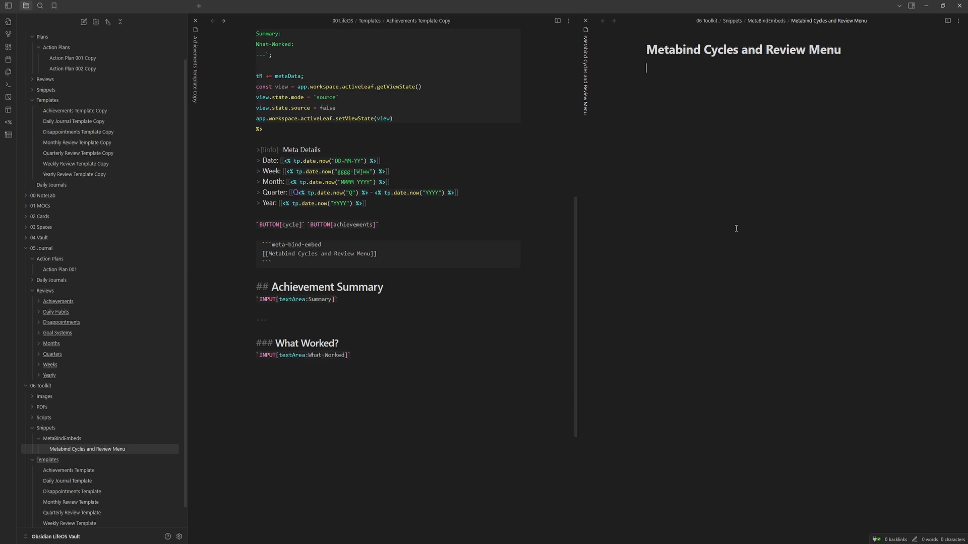
{"action": "double_click", "coordinate": [290, 225]}
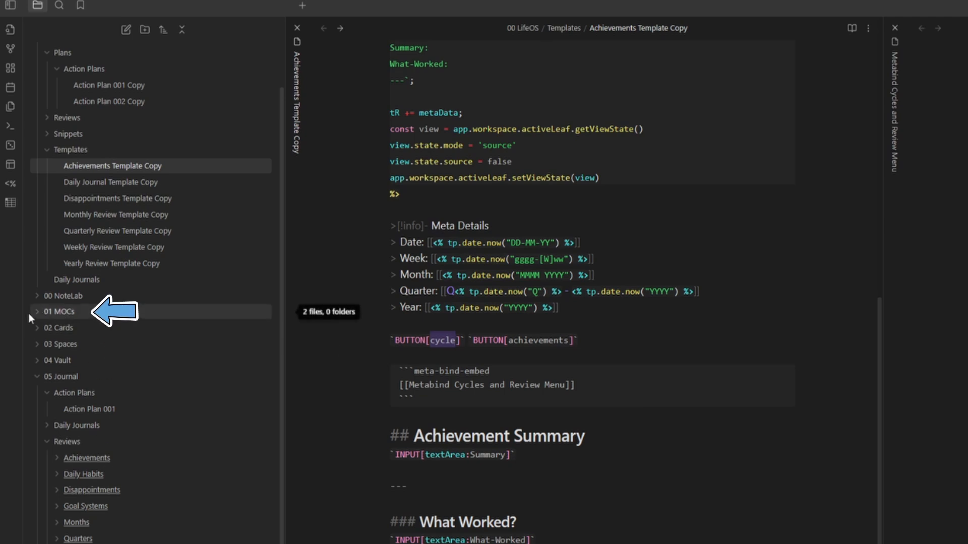
Create a note titled Cycles and Reviews in the 01 MOCs folder
{"action": "left_click", "coordinate": [45, 313]}
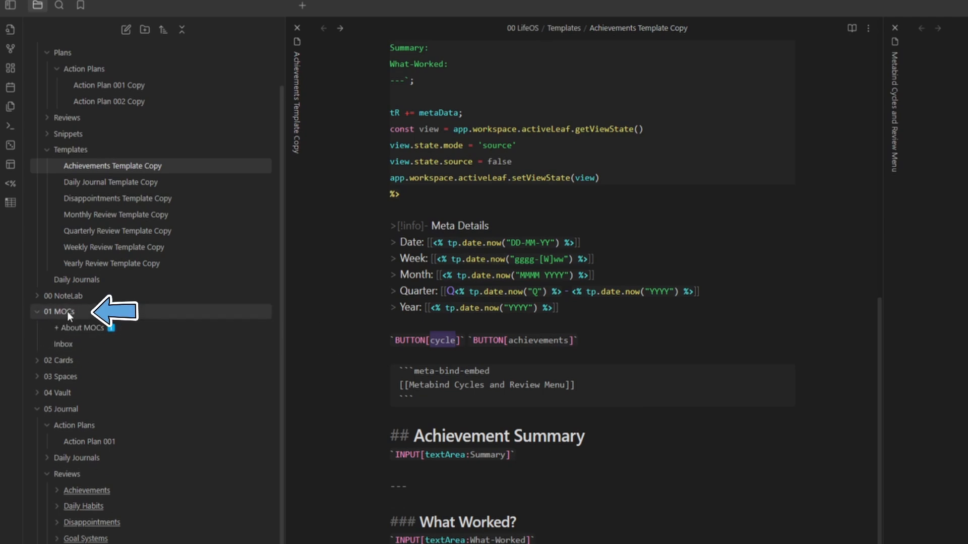
{"action": "left_click", "coordinate": [55, 313]}
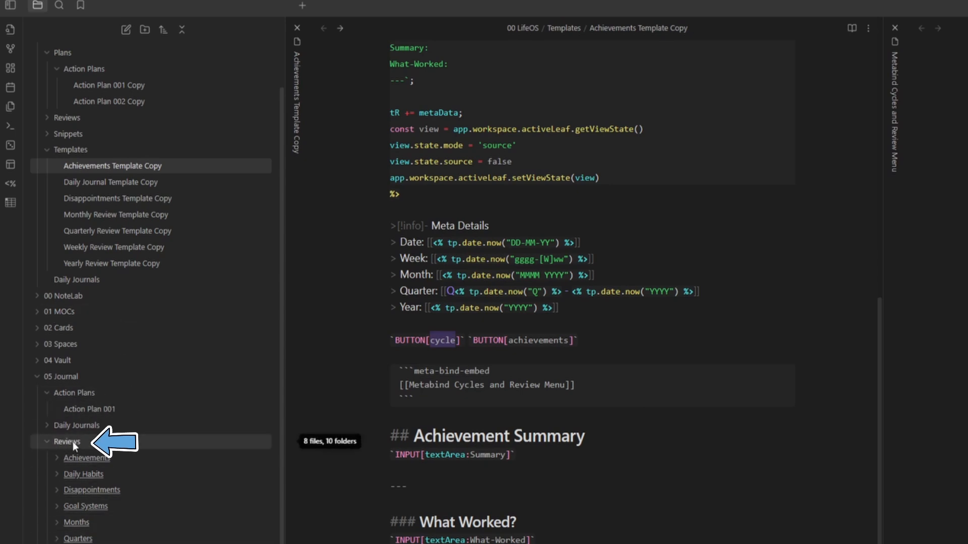
{"action": "key", "text": "ctrl+n"}
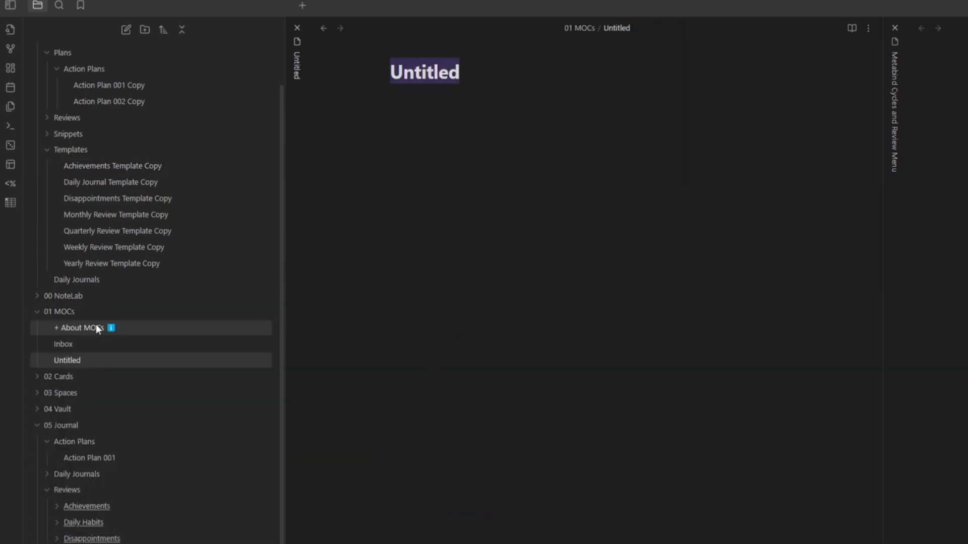
{"action": "type", "text": "Cyc"}
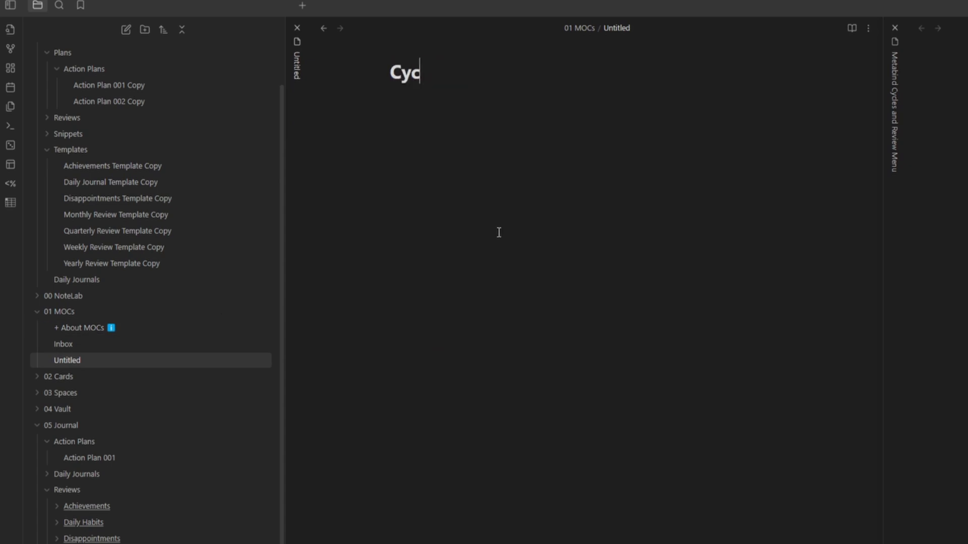
{"action": "type", "text": "les and Reviews"}
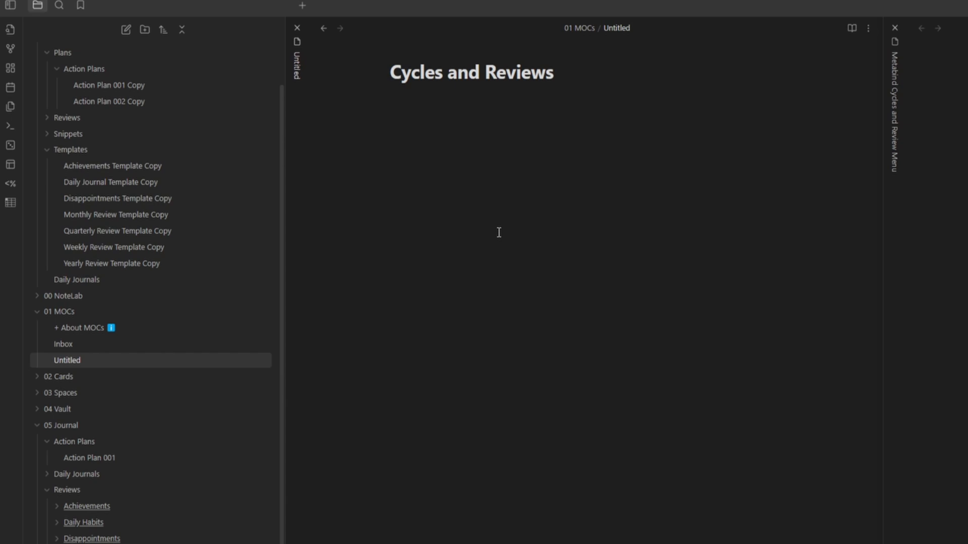
{"action": "key", "text": "Return"}
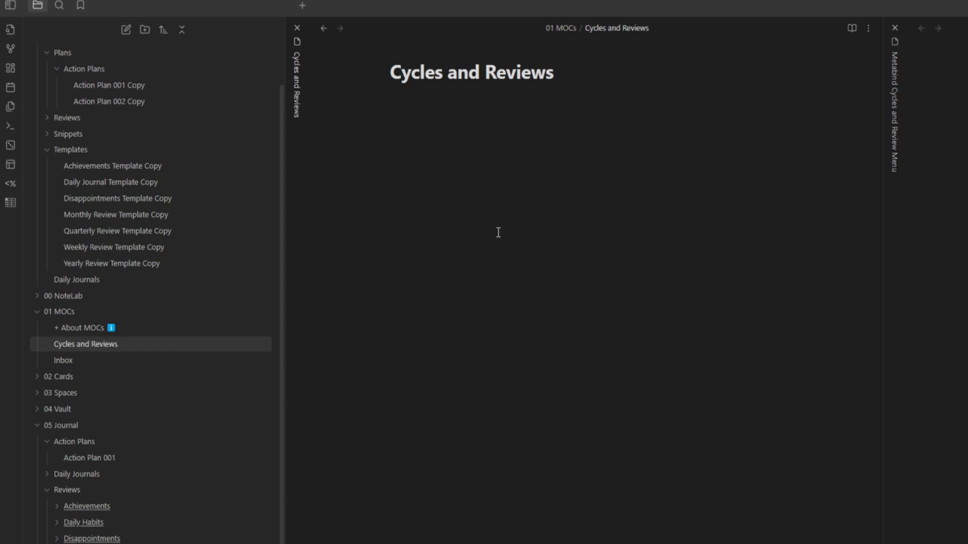
Add the vertical arrows emoji to the end of the Cycles and Reviews note title
{"action": "key", "text": "super+period"}
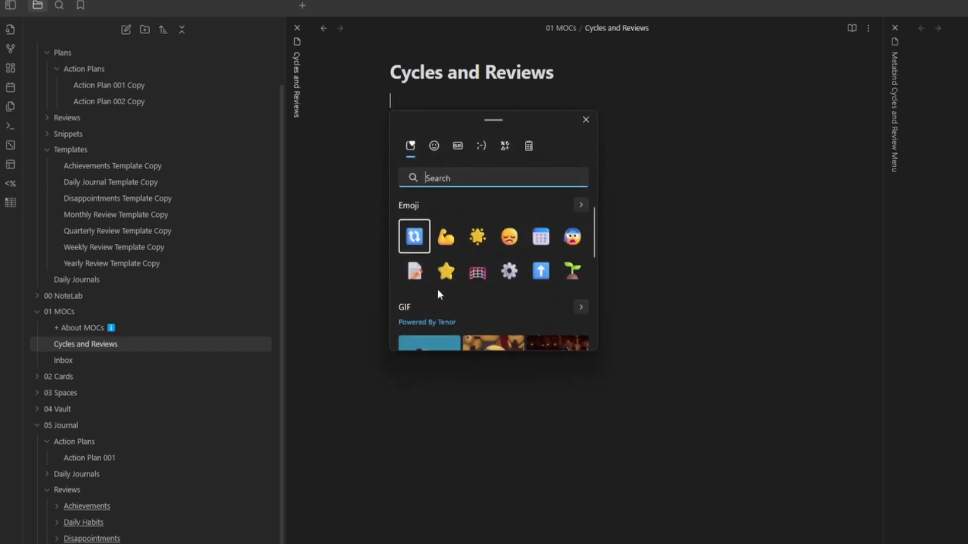
{"action": "left_click", "coordinate": [414, 236]}
{"action": "left_click", "coordinate": [427, 95]}
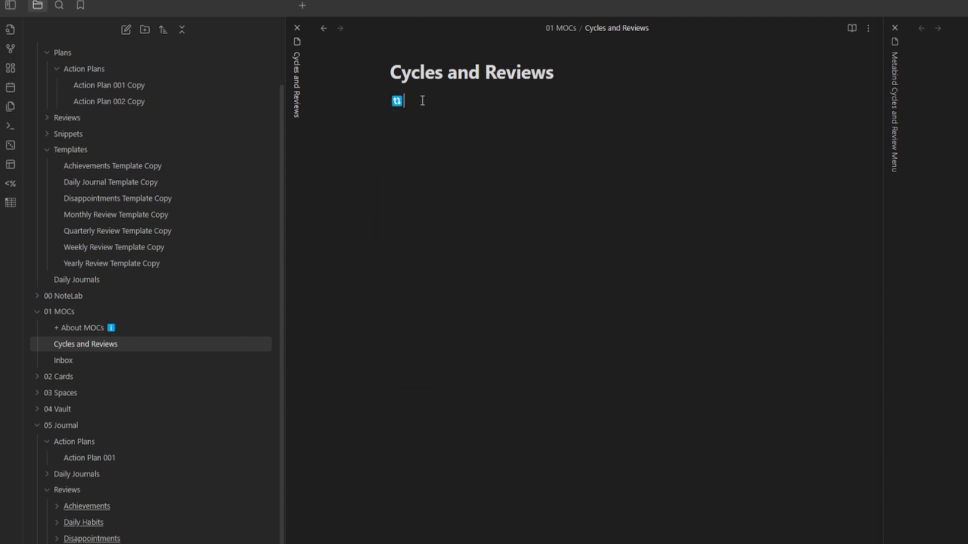
{"action": "key", "text": "ctrl+x"}
{"action": "left_click", "coordinate": [584, 70]}
{"action": "key", "text": "ctrl+v"}
Add a properties block with an empty cssclasses property to the Cycles and Reviews note
{"action": "left_click", "coordinate": [553, 146]}
{"action": "type", "text": "---"}
{"action": "key", "text": "Return"}
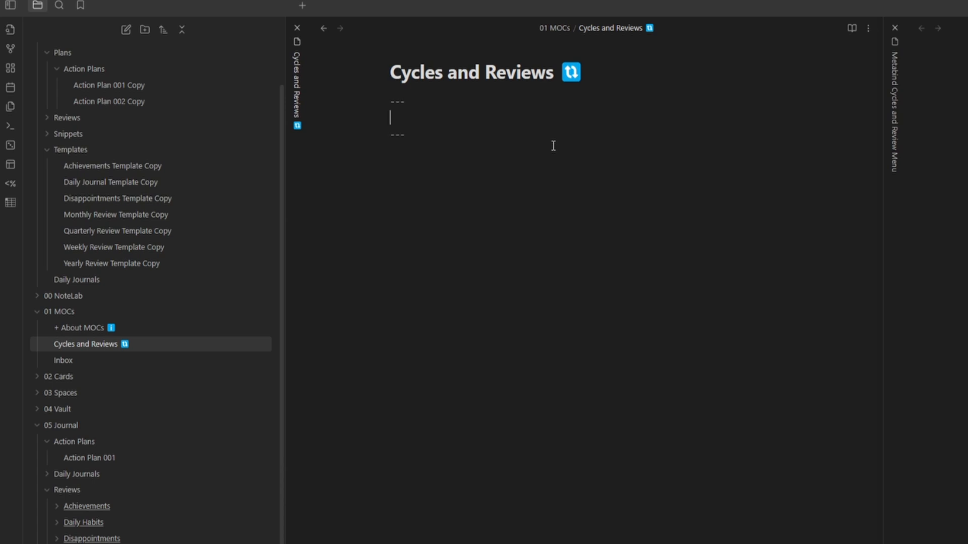
{"action": "type", "text": "cssclasses:"}
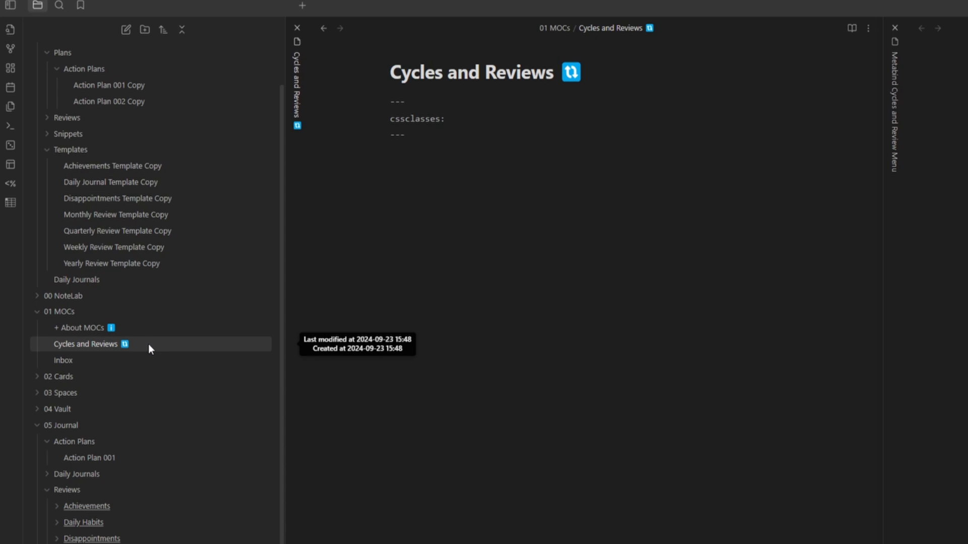
Reopen Achievements Template Copy and select the cycle ID in its first button reference
{"action": "left_click", "coordinate": [156, 165]}
{"action": "scroll", "coordinate": [526, 541], "scroll_direction": "down", "scroll_amount": 1}
{"action": "scroll", "coordinate": [526, 541], "scroll_direction": "down", "scroll_amount": 10}
{"action": "double_click", "coordinate": [435, 400]}
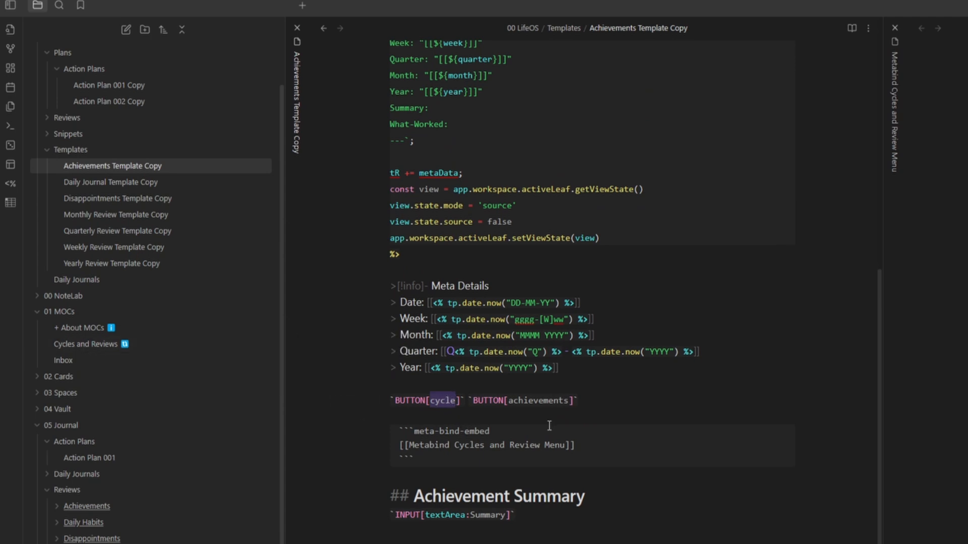
Start a Meta Bind button in Metabind Cycles and Review Menu, labelled Cycles and Reviews with the vertical arrows emoji
{"action": "left_click", "coordinate": [816, 80]}
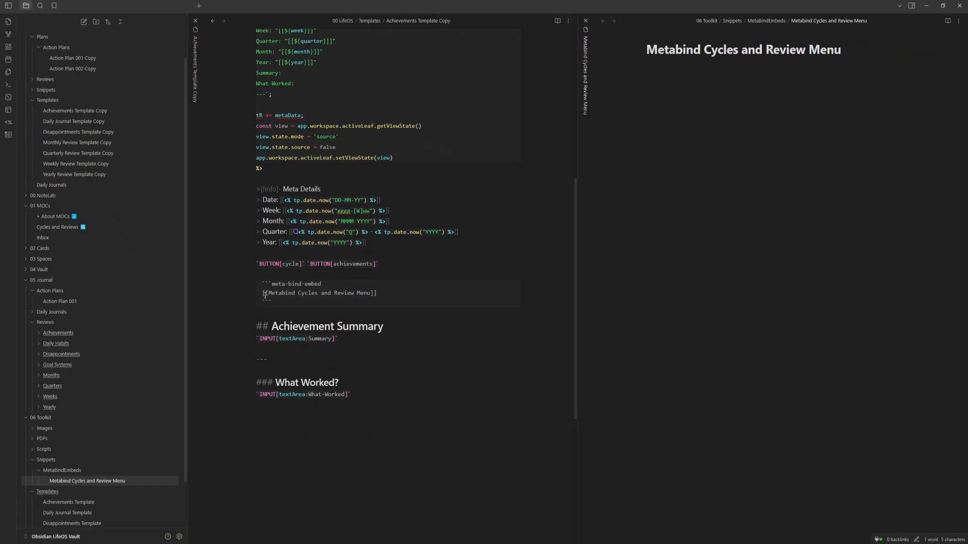
{"action": "left_click", "coordinate": [264, 296]}
{"action": "right_click", "coordinate": [660, 90]}
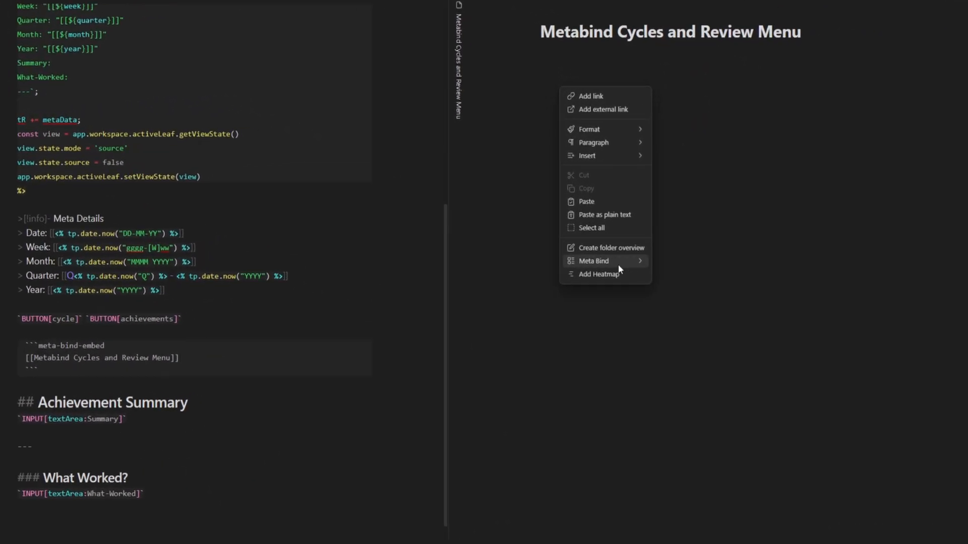
{"action": "mouse_move", "coordinate": [619, 264]}
{"action": "left_click", "coordinate": [683, 300]}
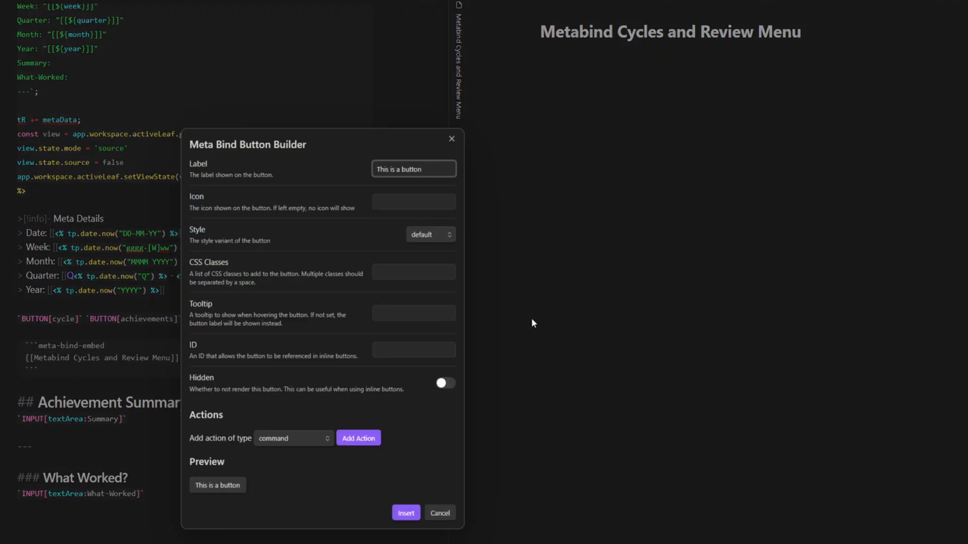
{"action": "left_click_drag", "start_coordinate": [432, 166], "coordinate": [336, 166]}
{"action": "type", "text": "Cycles and Reviews"}
{"action": "key", "text": "super+period"}
{"action": "left_click", "coordinate": [455, 286]}
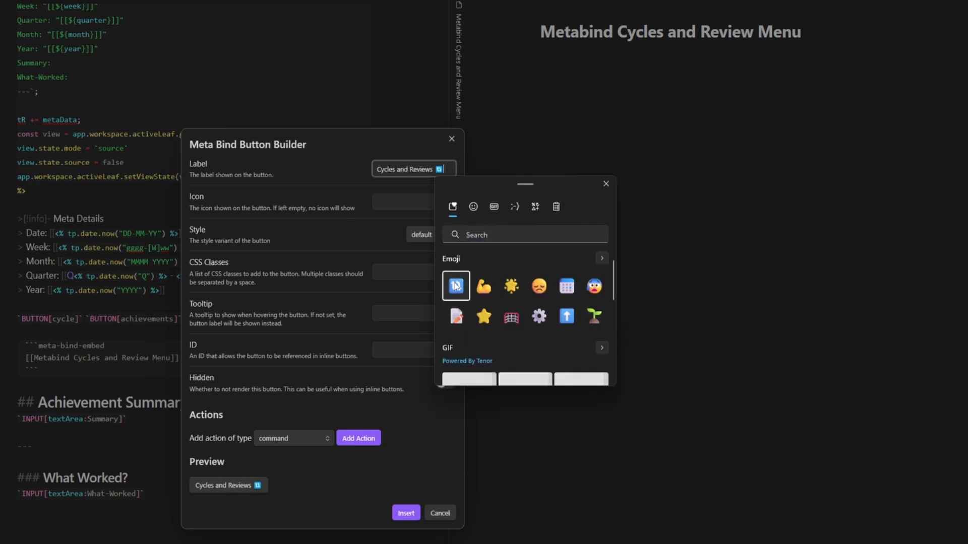
{"action": "left_click", "coordinate": [438, 167]}
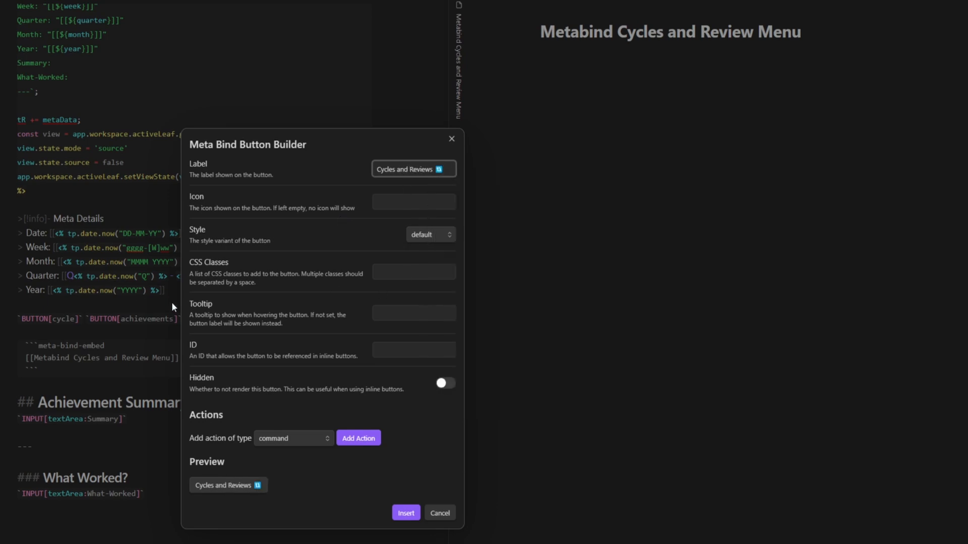
{"action": "left_click_drag", "start_coordinate": [440, 175], "coordinate": [339, 171]}
Give the button an open action whose link is the Cycles and Reviews note, with its vertical arrows emoji, in double square brackets
{"action": "left_click", "coordinate": [298, 438]}
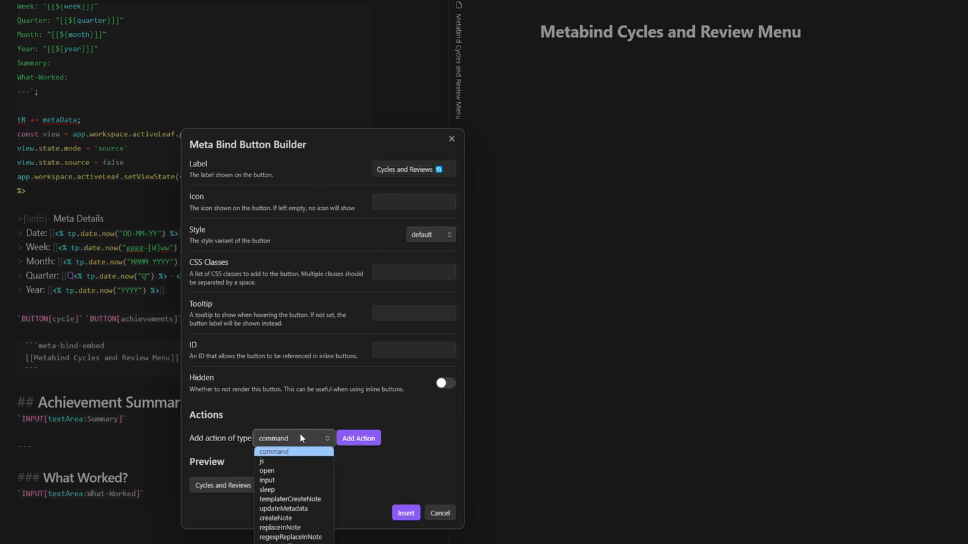
{"action": "left_click", "coordinate": [267, 471]}
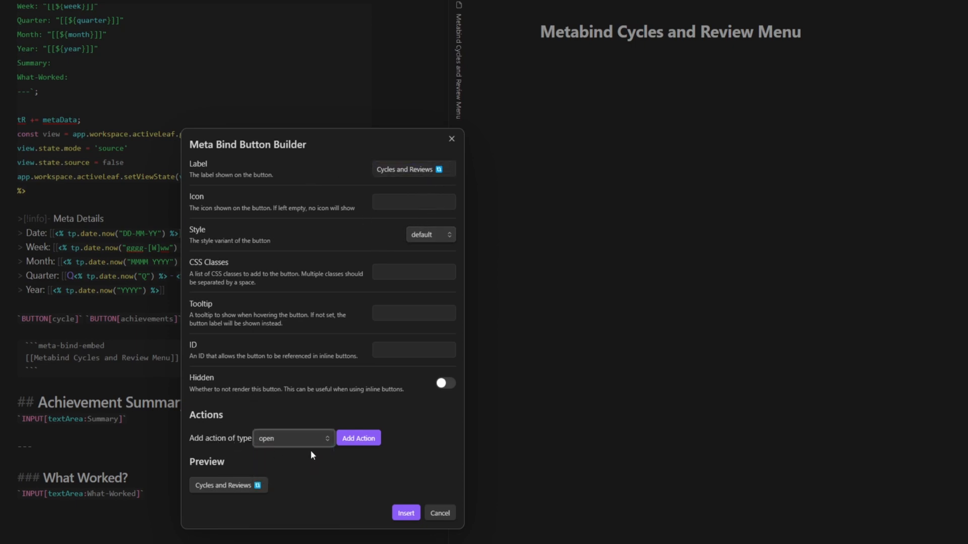
{"action": "left_click", "coordinate": [358, 438]}
{"action": "left_click", "coordinate": [398, 447]}
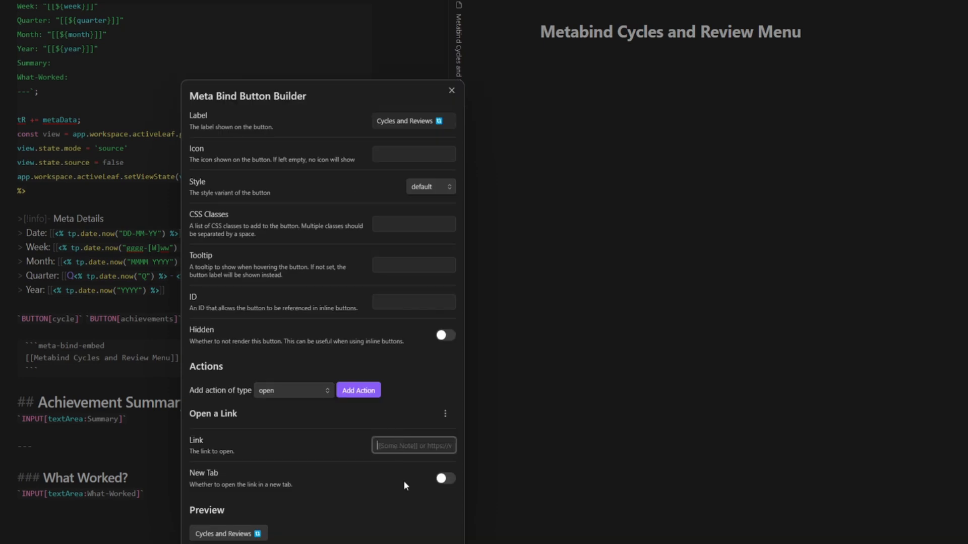
{"action": "type", "text": "[["}
{"action": "key", "text": "ctrl+v"}
{"action": "type", "text": "]]"}
Set the button's ID to cycle
{"action": "left_click", "coordinate": [428, 291]}
{"action": "left_click", "coordinate": [429, 297]}
{"action": "type", "text": "cycle"}
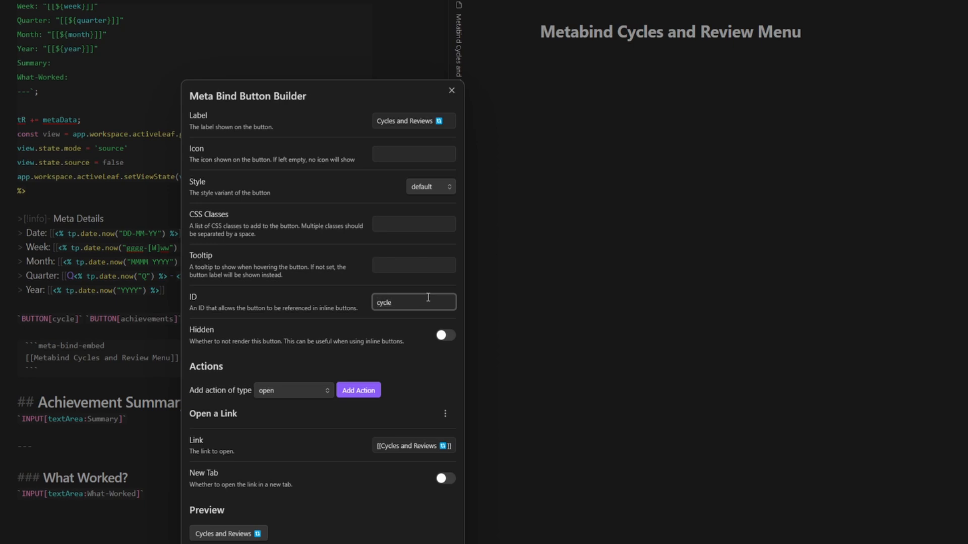
Mark the button as hidden, keep its default style, and insert it into the Metabind Cycles and Review Menu note
{"action": "left_click", "coordinate": [398, 266]}
{"action": "left_click", "coordinate": [439, 122]}
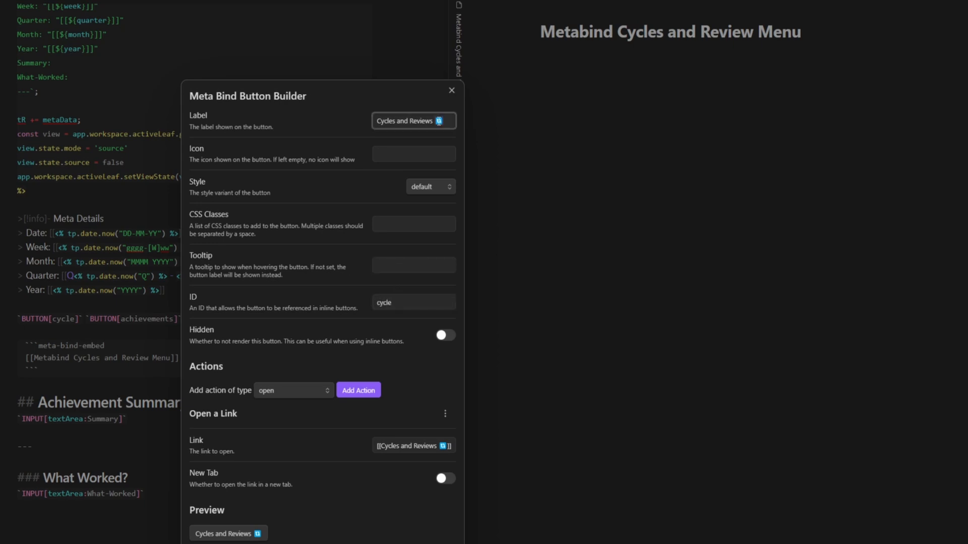
{"action": "left_click", "coordinate": [386, 197]}
{"action": "left_click", "coordinate": [450, 187]}
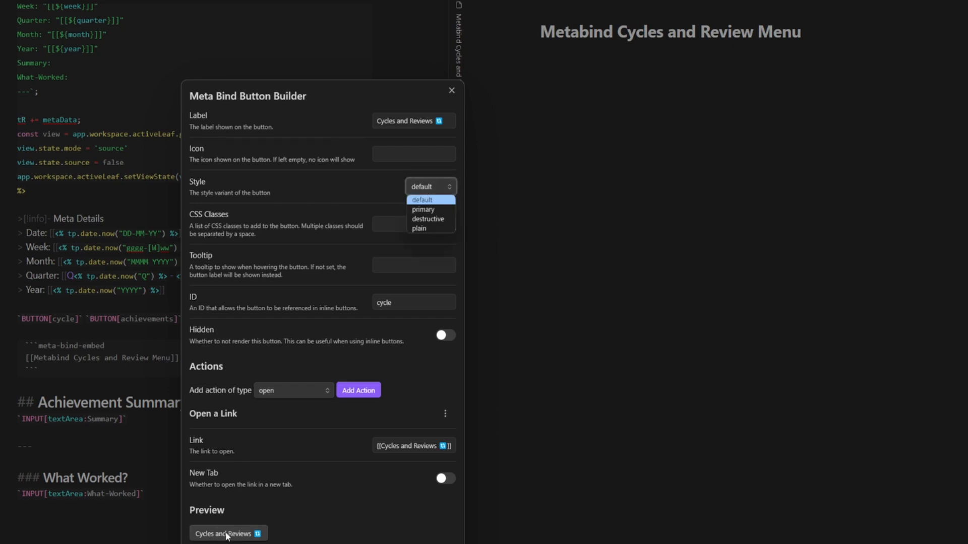
{"action": "left_click", "coordinate": [269, 344]}
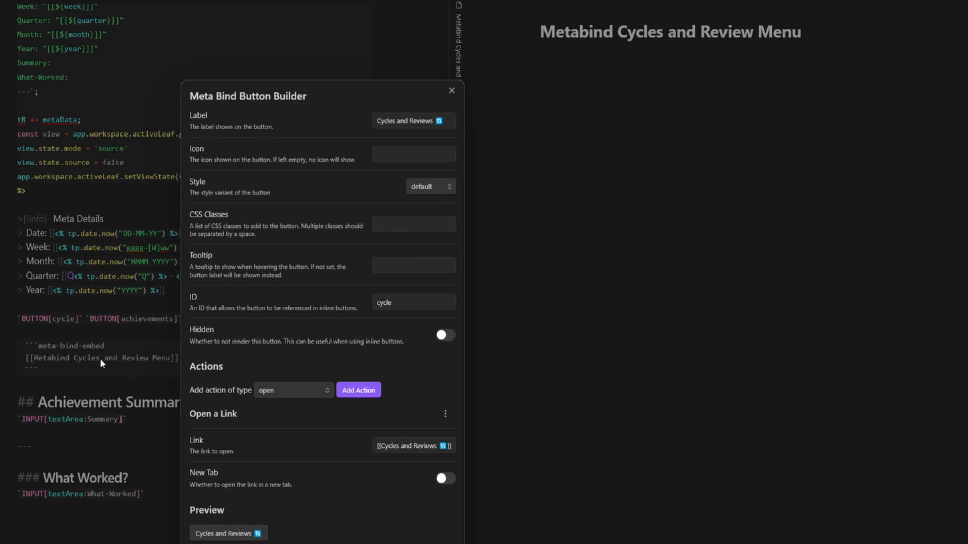
{"action": "left_click", "coordinate": [446, 335]}
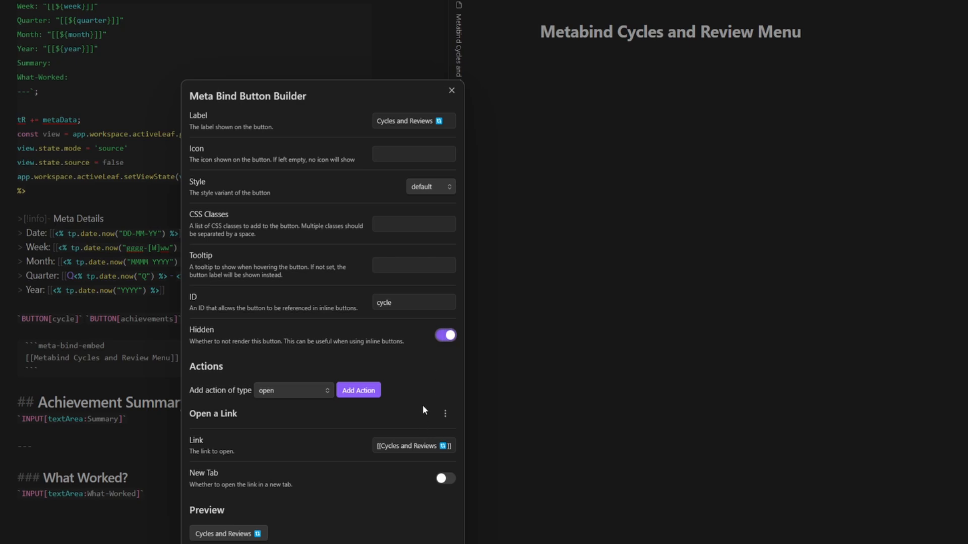
{"action": "left_click", "coordinate": [551, 441]}
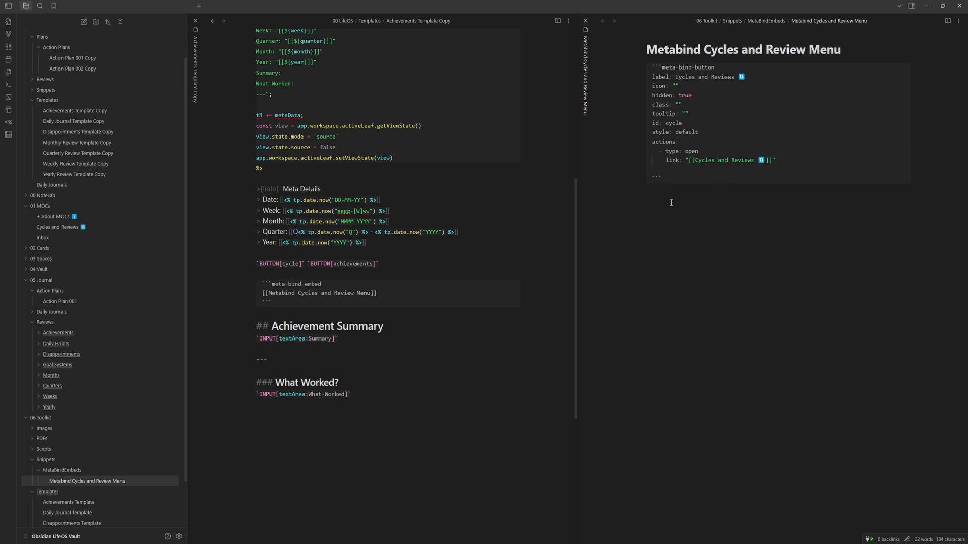
Test the Cycles and Reviews button in the reading view of Achievements Template Copy, and return to the template
{"action": "left_click", "coordinate": [557, 21]}
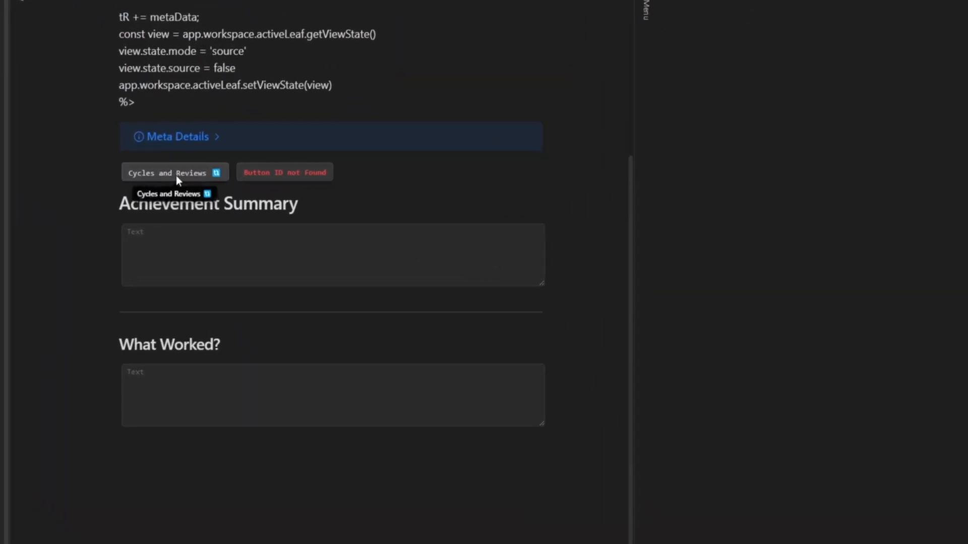
{"action": "left_click", "coordinate": [176, 173]}
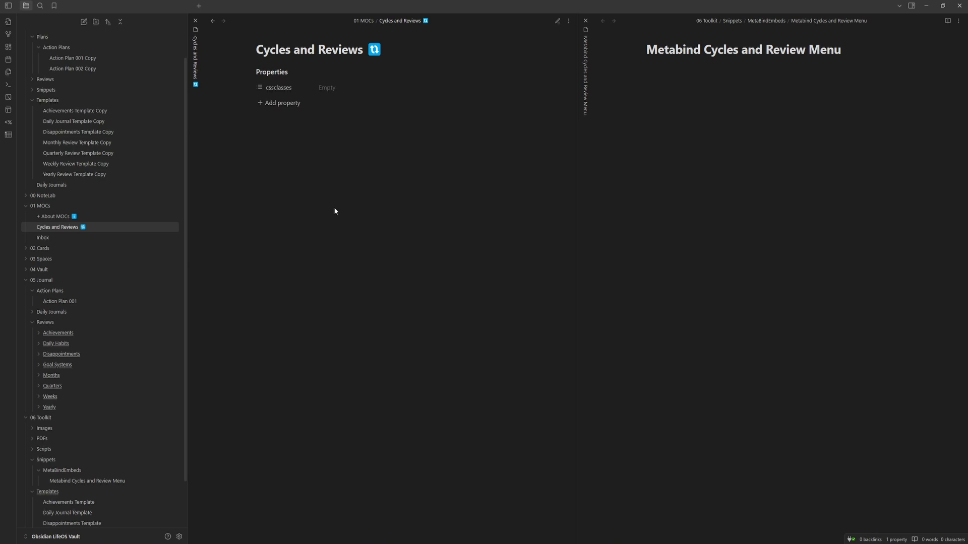
{"action": "key", "text": "ctrl+alt+Left"}
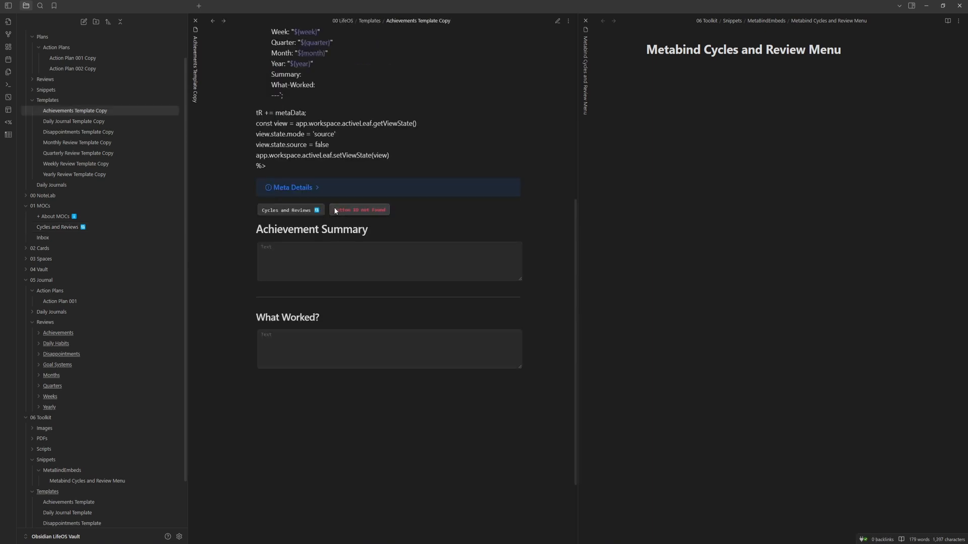
{"action": "scroll", "coordinate": [361, 252], "scroll_direction": "up", "scroll_amount": 3}
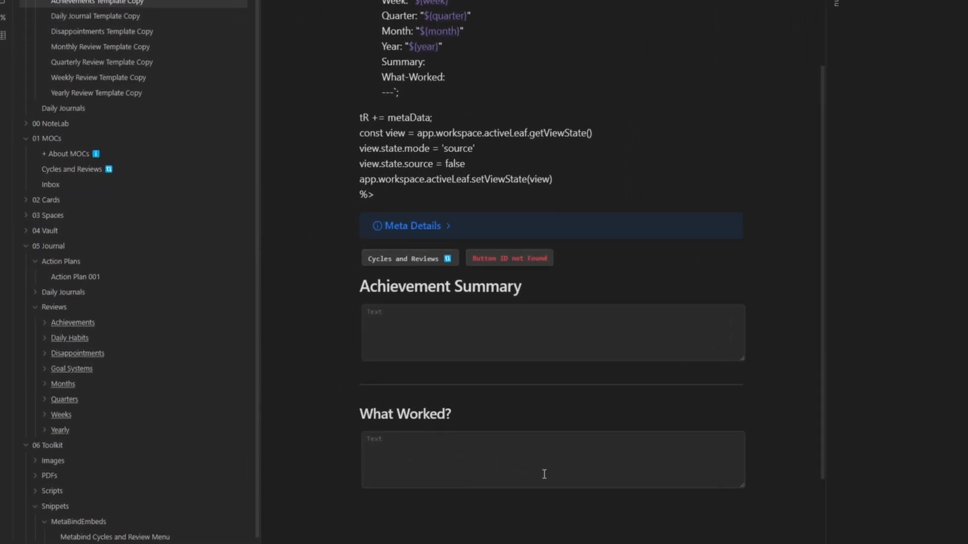
Open the Achievements folder note in its own pane and switch the Metabind Cycles and Review Menu note to source mode
{"action": "left_click", "coordinate": [79, 326]}
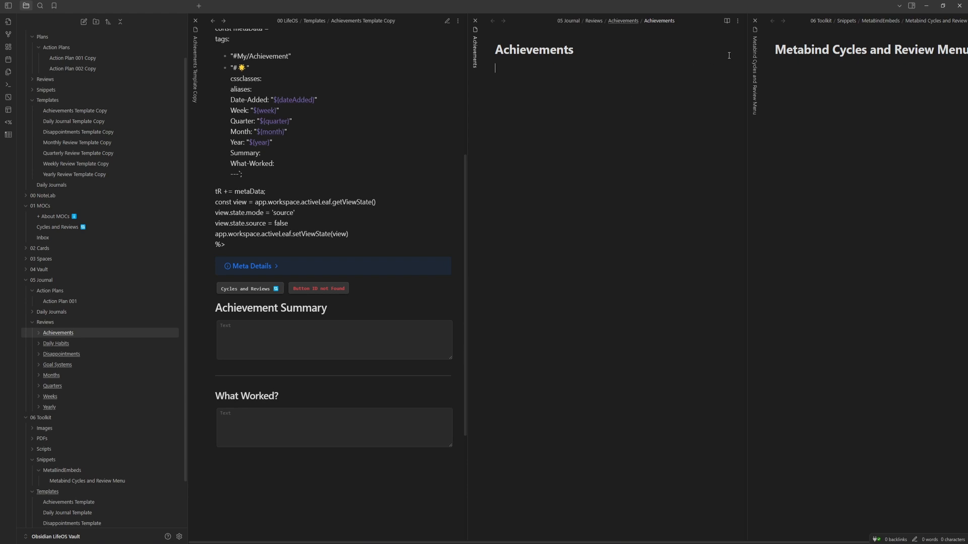
{"action": "left_click", "coordinate": [837, 89]}
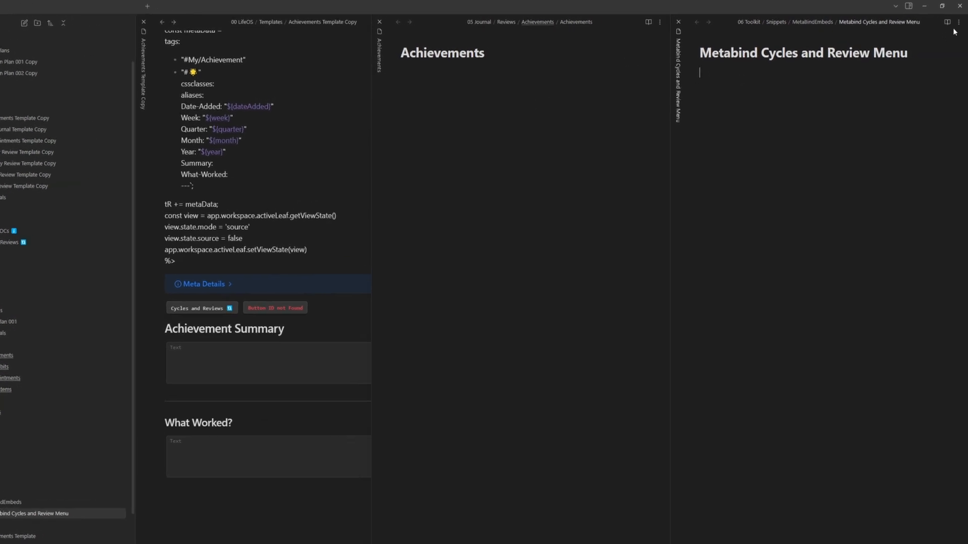
{"action": "left_click", "coordinate": [958, 21]}
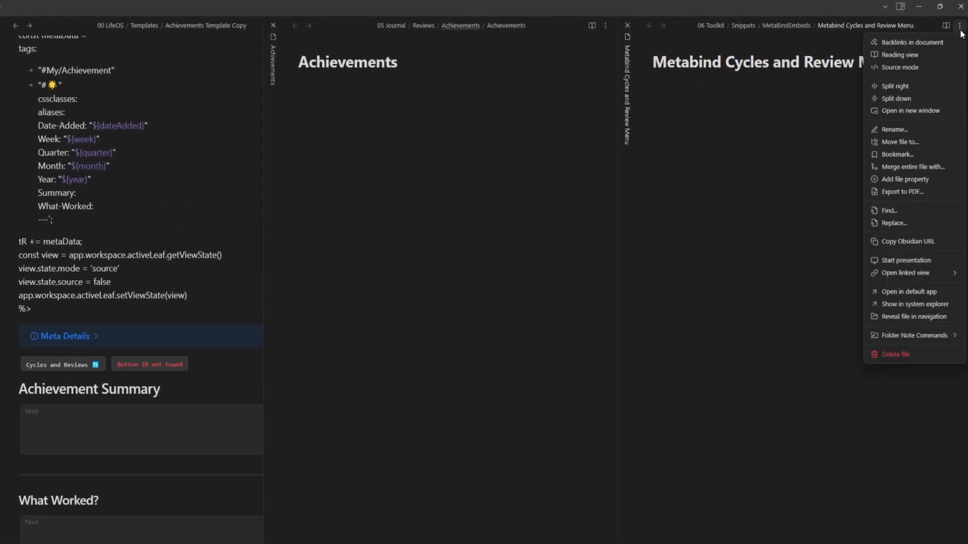
{"action": "left_click", "coordinate": [912, 69]}
Switch Achievements Template Copy to editing and put its achievements button ID below the button block in the menu note
{"action": "left_click", "coordinate": [210, 87]}
{"action": "left_click", "coordinate": [326, 27]}
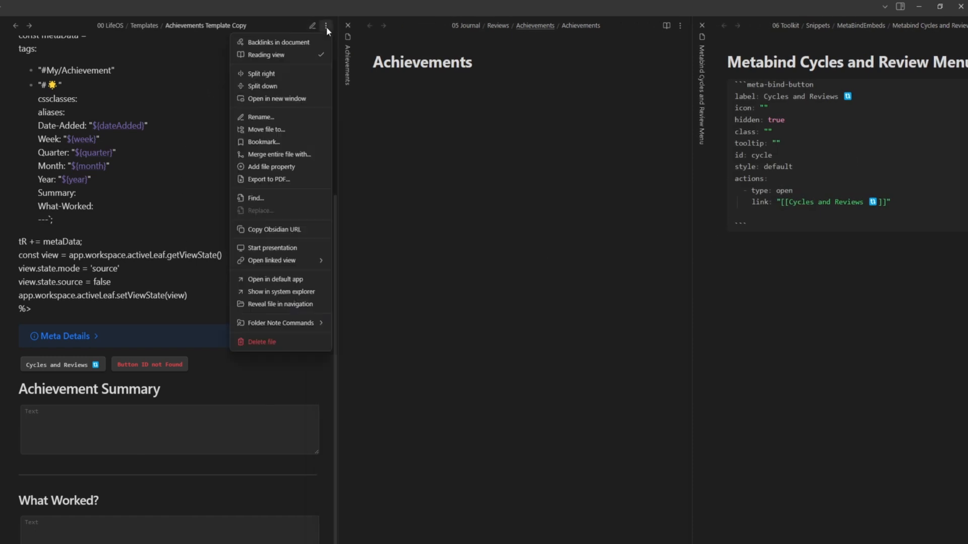
{"action": "left_click", "coordinate": [287, 54]}
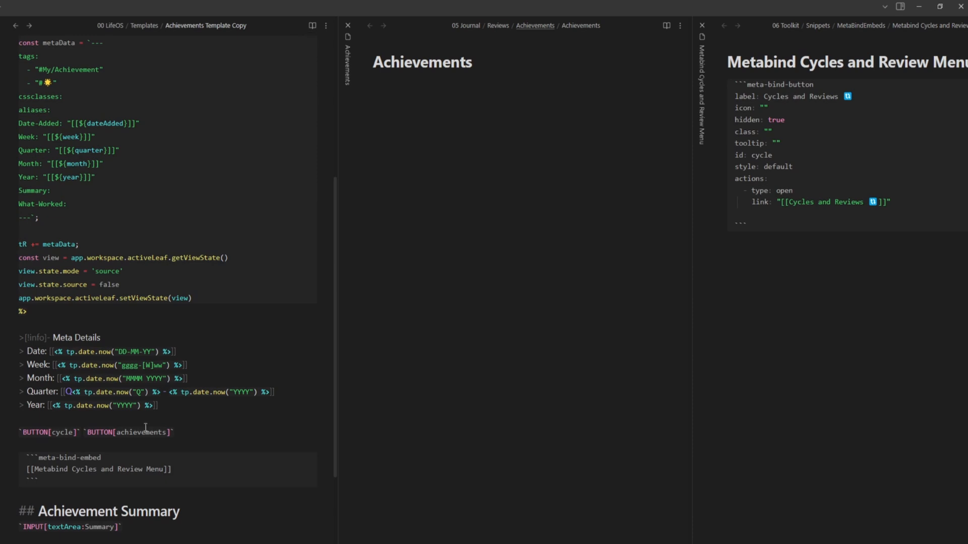
{"action": "type", "text": "achievements"}
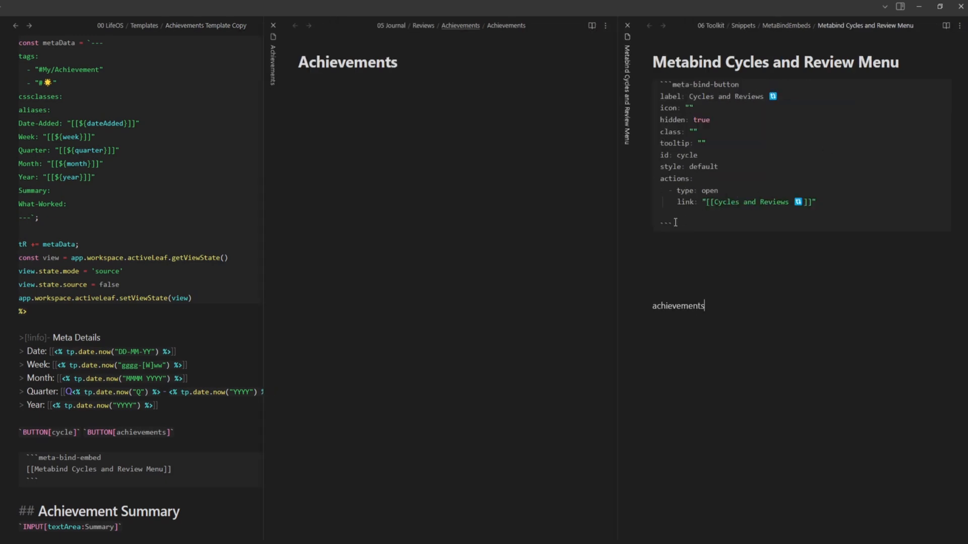
Duplicate the Cycles and Reviews button block below the original and move the achievements text into the copy's id
{"action": "left_click_drag", "start_coordinate": [674, 224], "coordinate": [658, 86]}
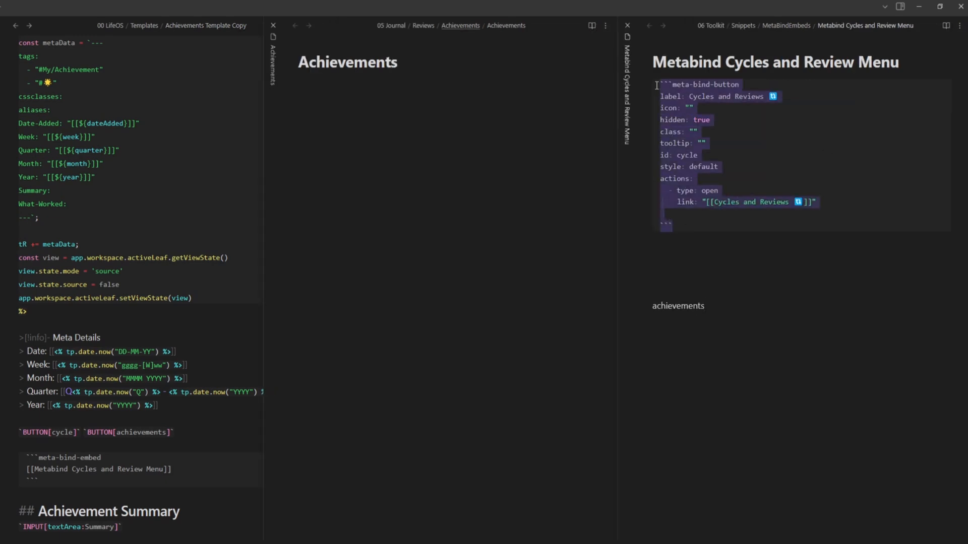
{"action": "key", "text": "ctrl+c"}
{"action": "left_click", "coordinate": [679, 255]}
{"action": "key", "text": "ctrl+v"}
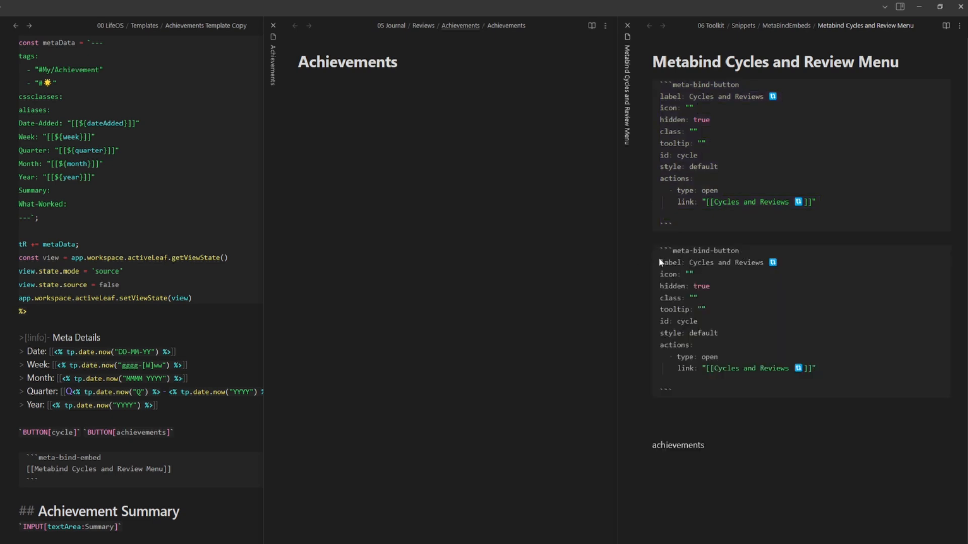
{"action": "double_click", "coordinate": [678, 445]}
{"action": "key", "text": "ctrl+x"}
{"action": "double_click", "coordinate": [686, 322]}
{"action": "key", "text": "ctrl+v"}
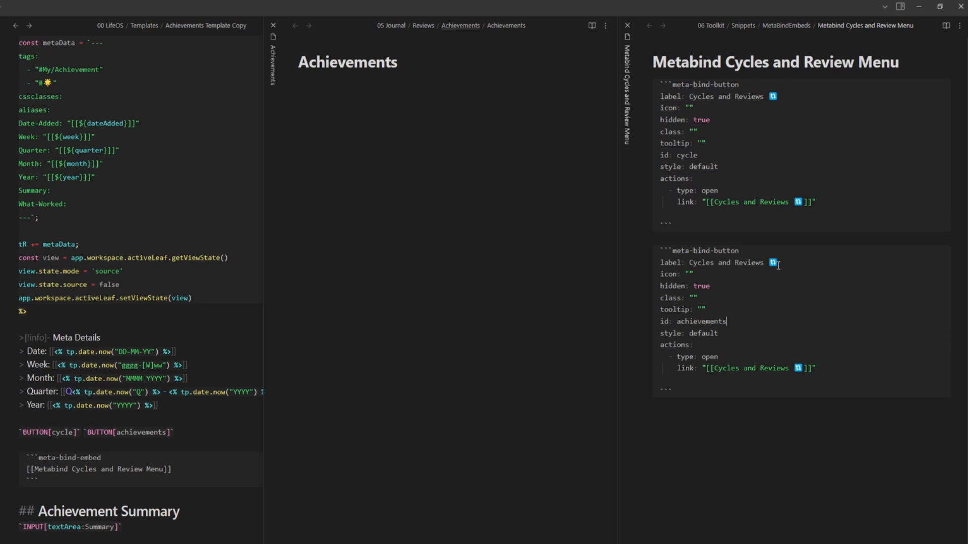
Change the second button block's label to Achievements and point its link to the Achievements note
{"action": "left_click_drag", "start_coordinate": [776, 266], "coordinate": [689, 262]}
{"action": "key", "text": "ctrl+v"}
{"action": "key", "text": "BackSpace"}
{"action": "type", "text": "A"}
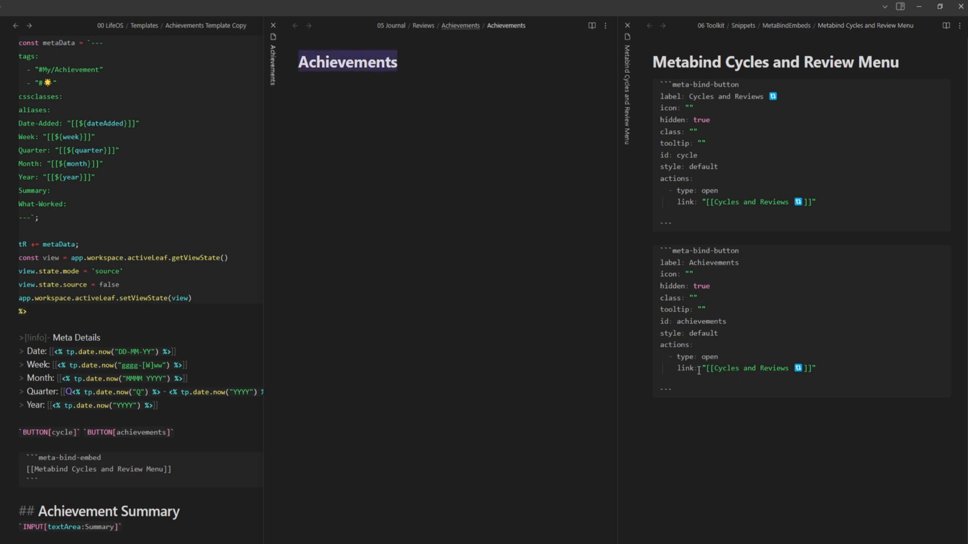
{"action": "left_click_drag", "start_coordinate": [799, 369], "coordinate": [712, 369]}
{"action": "key", "text": "ctrl+v"}
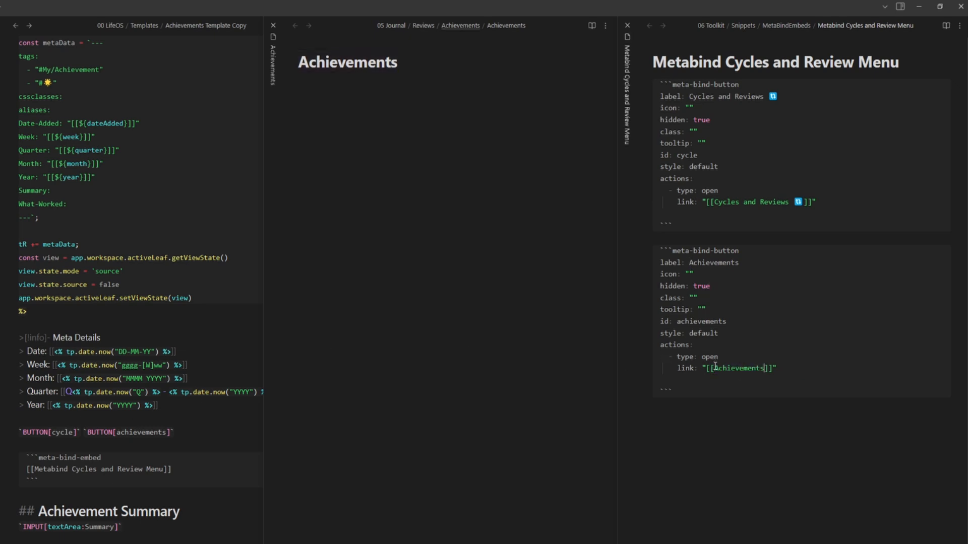
Enclose the label values of both button blocks in double quotation marks
{"action": "left_click", "coordinate": [686, 415]}
{"action": "type", "text": "\""}
{"action": "left_click", "coordinate": [770, 264]}
{"action": "type", "text": "\"\""}
{"action": "left_click", "coordinate": [801, 96]}
{"action": "type", "text": "\""}
{"action": "left_click", "coordinate": [765, 295]}
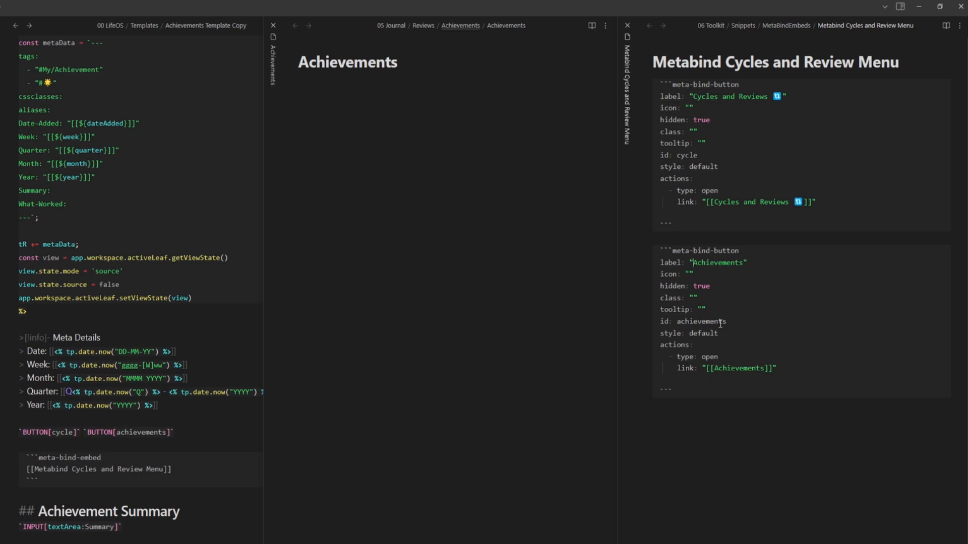
Insert the glowing star emoji directly before Achievements in the second button's label
{"action": "key", "text": "super+period"}
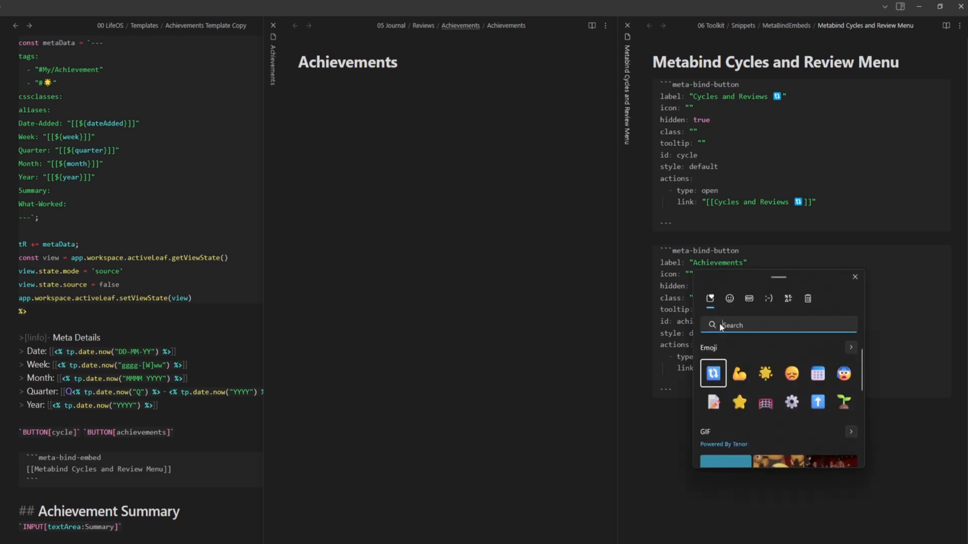
{"action": "left_click", "coordinate": [765, 373]}
{"action": "left_click", "coordinate": [740, 262]}
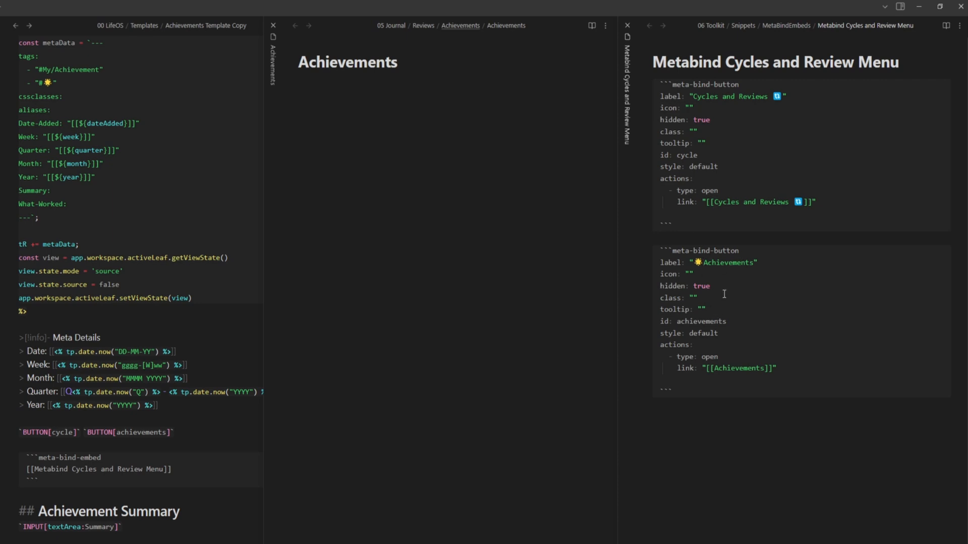
Move the arrows emoji to the start of the Cycles and Reviews label and remove the trailing space
{"action": "left_click_drag", "start_coordinate": [781, 101], "coordinate": [776, 101]}
{"action": "key", "text": "ctrl+x"}
{"action": "left_click", "coordinate": [693, 97]}
{"action": "key", "text": "ctrl+v"}
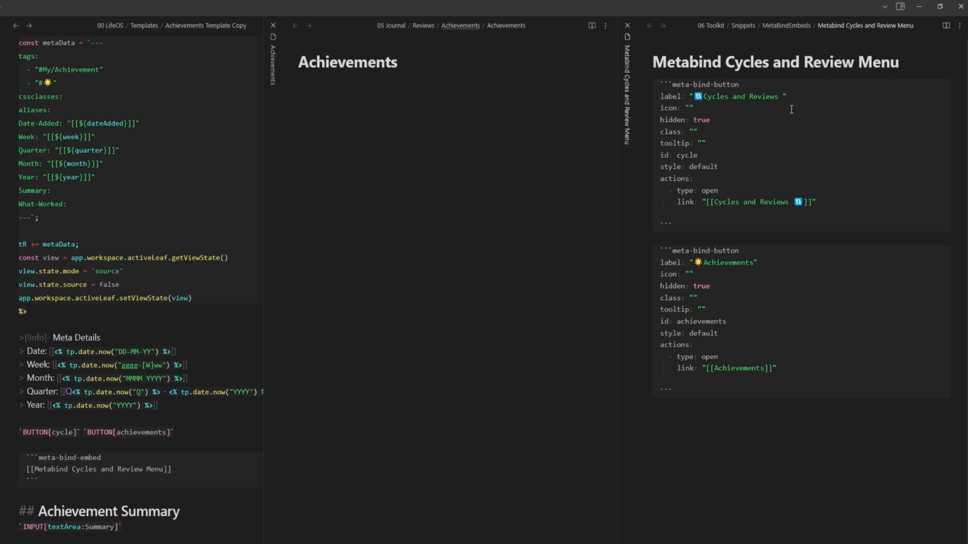
{"action": "key", "text": "BackSpace"}
{"action": "left_click", "coordinate": [783, 98]}
{"action": "key", "text": "BackSpace"}
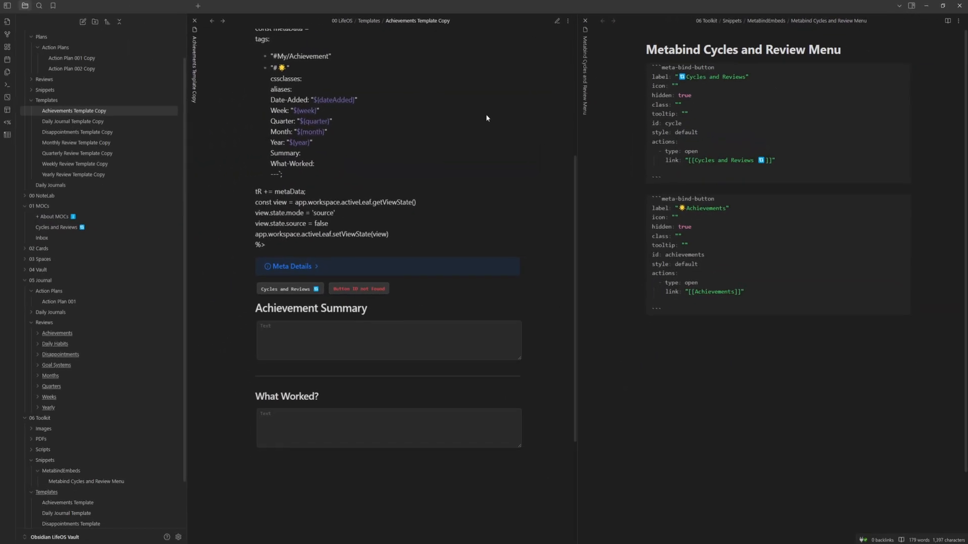
Reload Achievements Template Copy and test its Achievements button
{"action": "left_click", "coordinate": [212, 21]}
{"action": "left_click", "coordinate": [222, 21]}
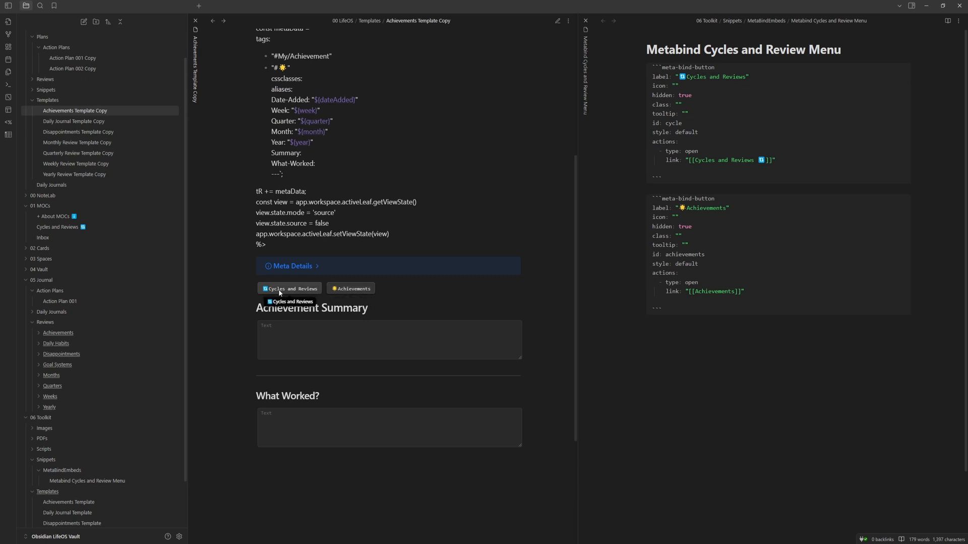
{"action": "left_click", "coordinate": [355, 289]}
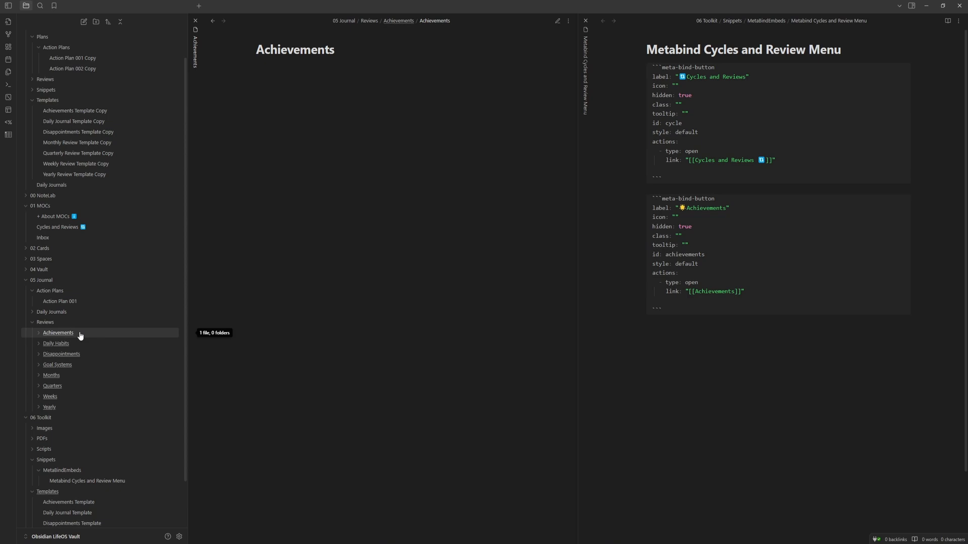
Open Disappointments Template Copy for editing and copy its disappointments button ID to below the blocks in the menu note
{"action": "left_click", "coordinate": [100, 132]}
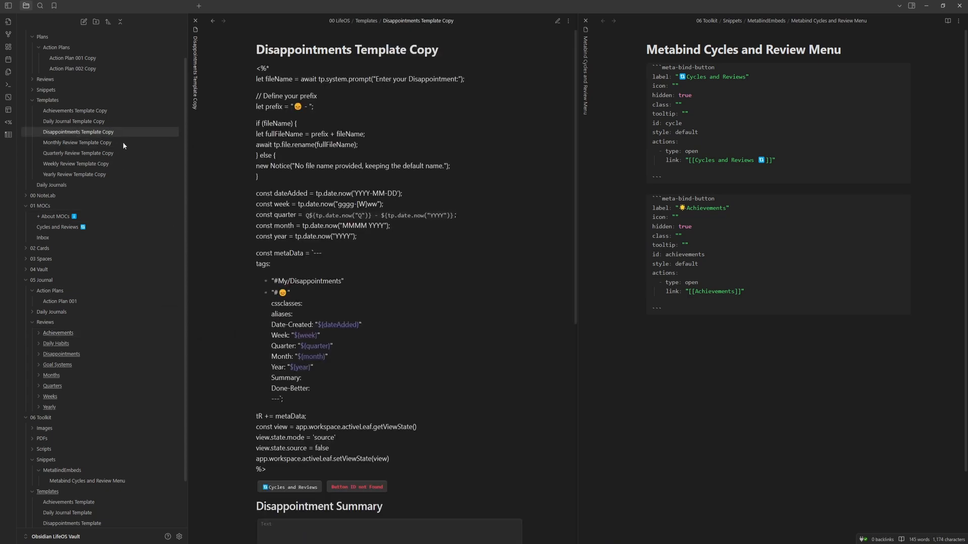
{"action": "scroll", "coordinate": [352, 259], "scroll_direction": "down", "scroll_amount": 5}
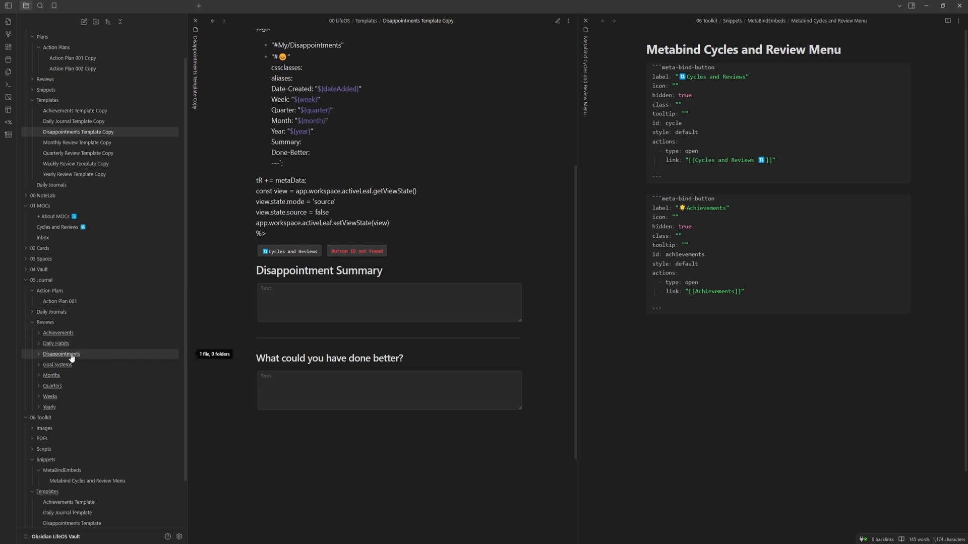
{"action": "key", "text": "ctrl+e"}
{"action": "double_click", "coordinate": [367, 255]}
{"action": "left_click", "coordinate": [668, 348]}
{"action": "key", "text": "ctrl+v"}
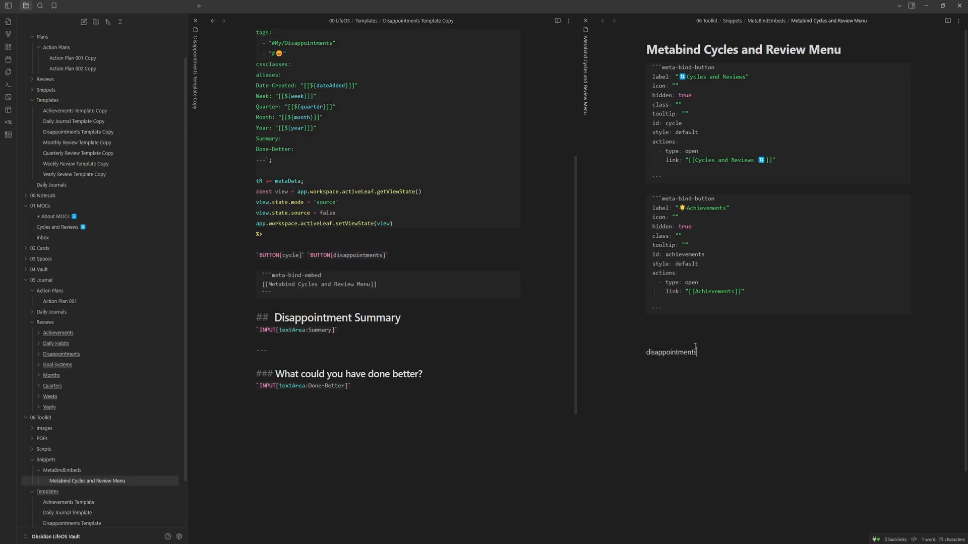
Duplicate the Achievements button block below itself in the menu note and set the copy's ID to disappointments
{"action": "left_click_drag", "start_coordinate": [662, 309], "coordinate": [651, 198]}
{"action": "key", "text": "ctrl+c"}
{"action": "left_click", "coordinate": [662, 333]}
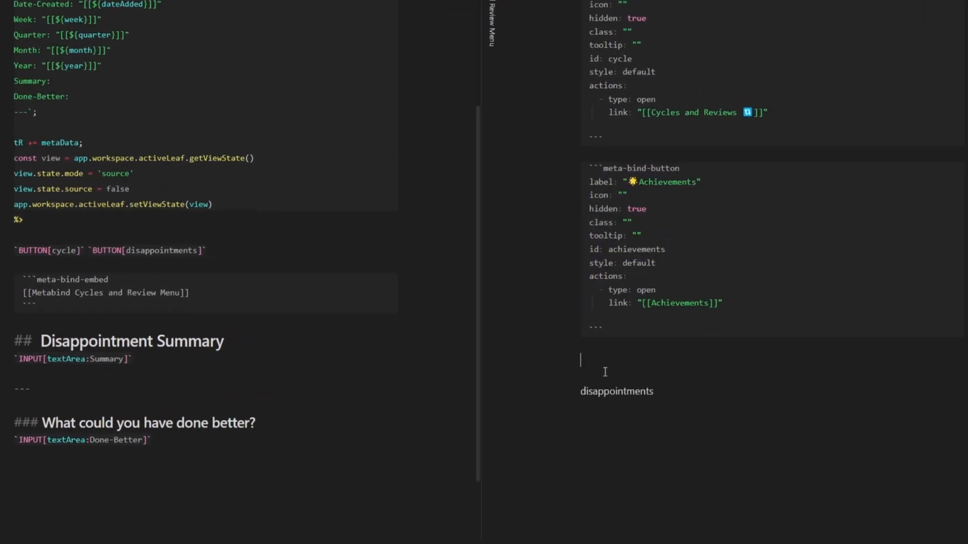
{"action": "key", "text": "ctrl+v"}
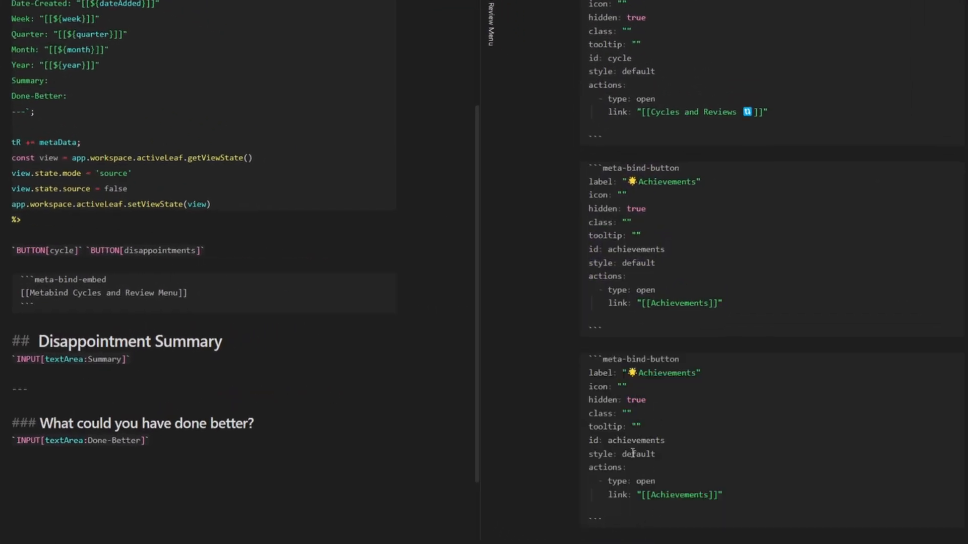
{"action": "double_click", "coordinate": [633, 441]}
{"action": "key", "text": "ctrl+v"}
Label the copied button Disappointments with the disappointed face emoji in front and link it to the Disappointments note
{"action": "left_click", "coordinate": [651, 373]}
{"action": "left_click_drag", "start_coordinate": [697, 373], "coordinate": [628, 373]}
{"action": "type", "text": "Disappointments"}
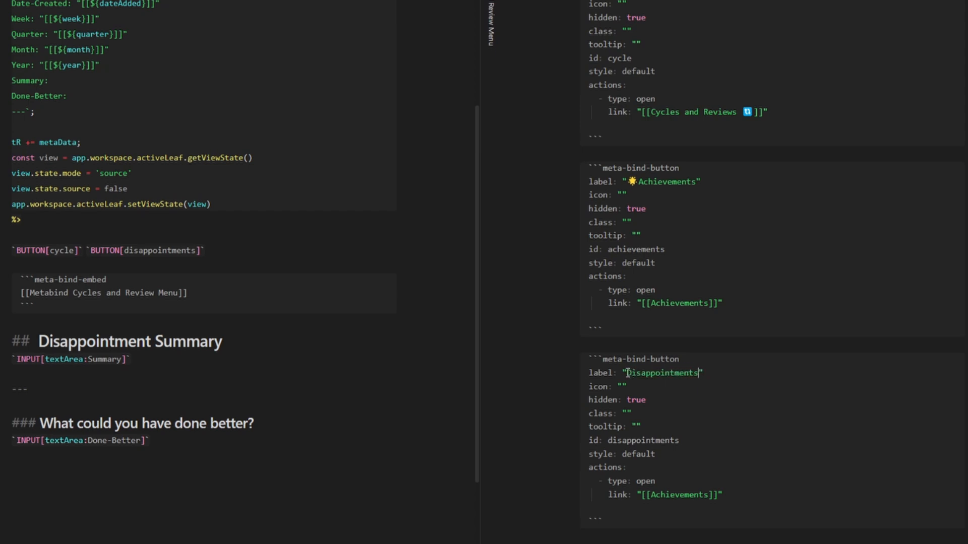
{"action": "left_click", "coordinate": [628, 373]}
{"action": "key", "text": "super+period"}
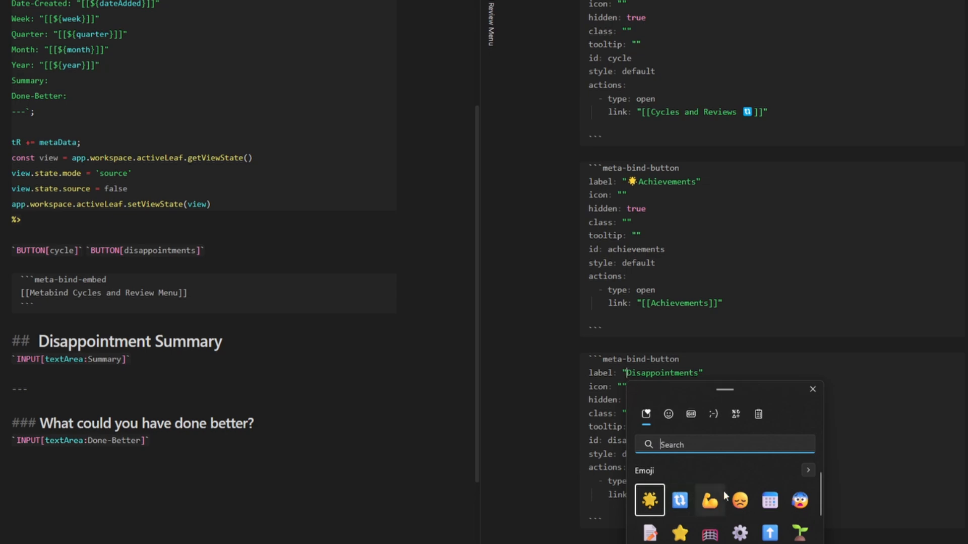
{"action": "left_click", "coordinate": [724, 491]}
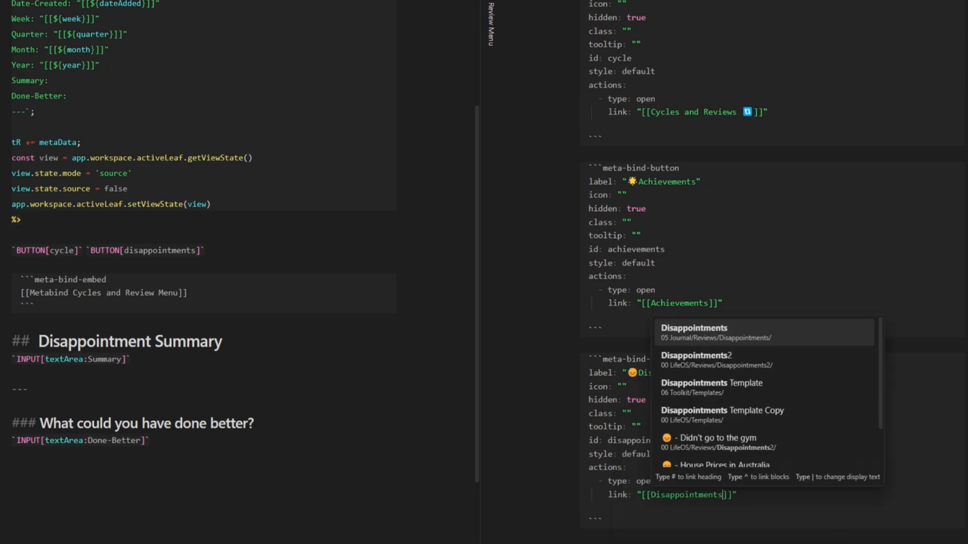
{"action": "left_click", "coordinate": [688, 332]}
{"action": "left_click", "coordinate": [667, 539]}
Reload Disappointments Template Copy in reading view and test its Disappointments button
{"action": "left_click", "coordinate": [294, 431]}
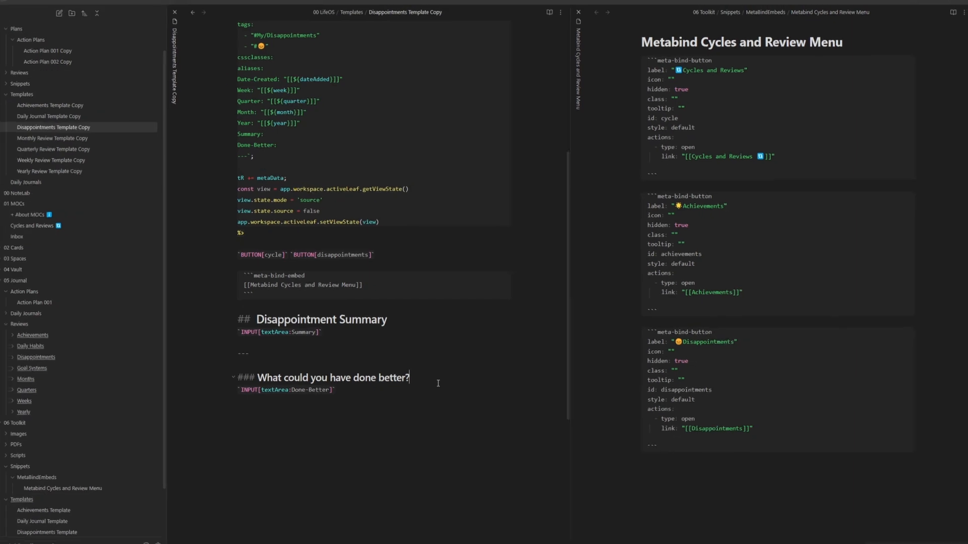
{"action": "key", "text": "ctrl+e"}
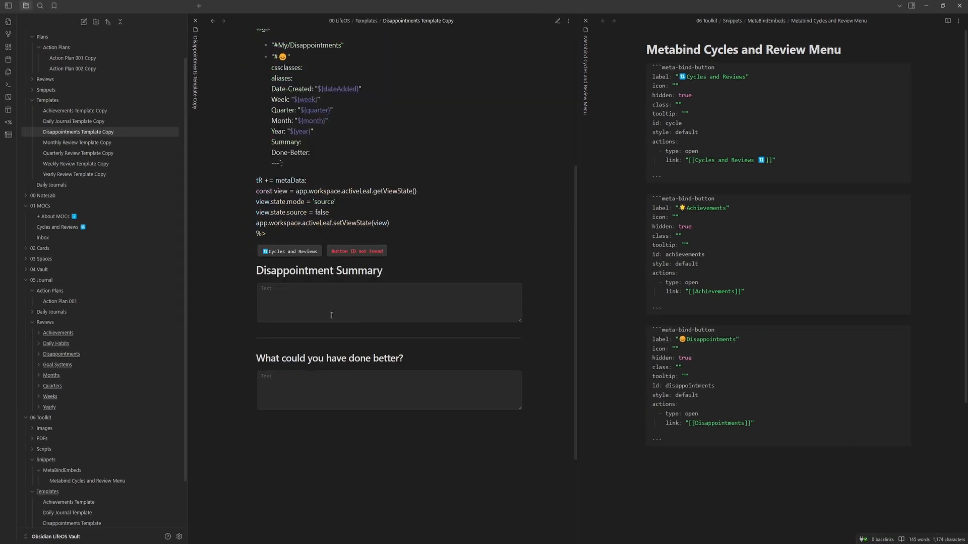
{"action": "left_click", "coordinate": [212, 20]}
{"action": "left_click", "coordinate": [223, 21]}
{"action": "left_click", "coordinate": [356, 253]}
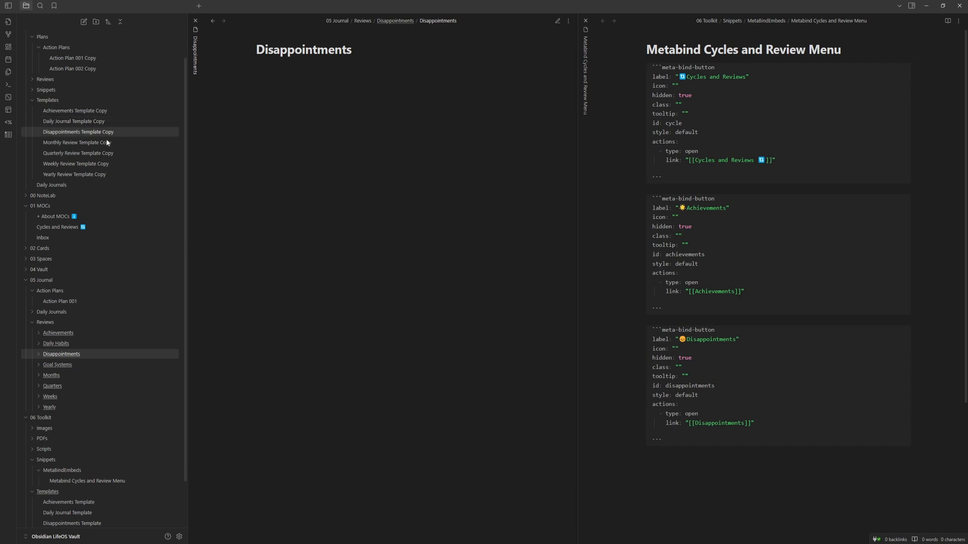
Look through the Daily Journal, Monthly, Quarterly, Weekly and Yearly Review template copies for their content
{"action": "left_click", "coordinate": [87, 123]}
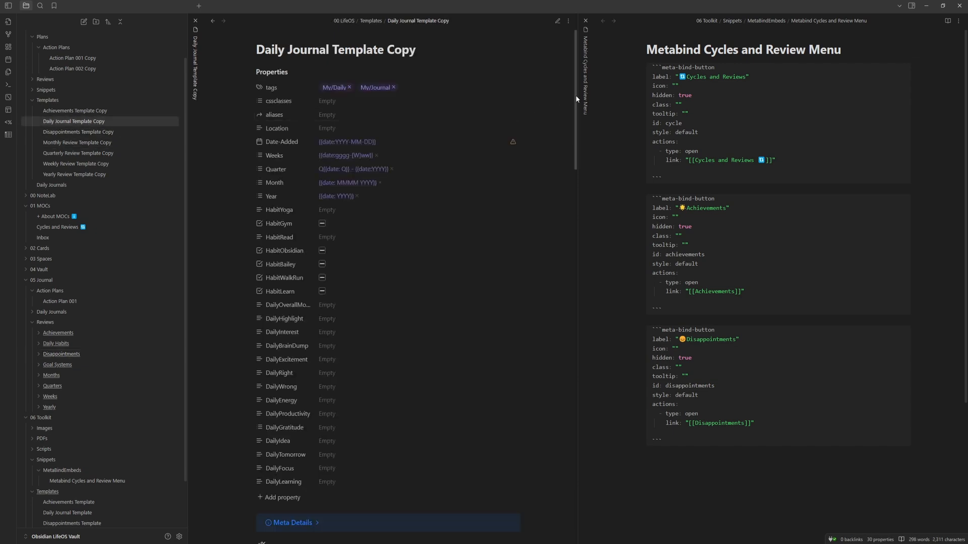
{"action": "left_click_drag", "start_coordinate": [576, 95], "coordinate": [574, 183]}
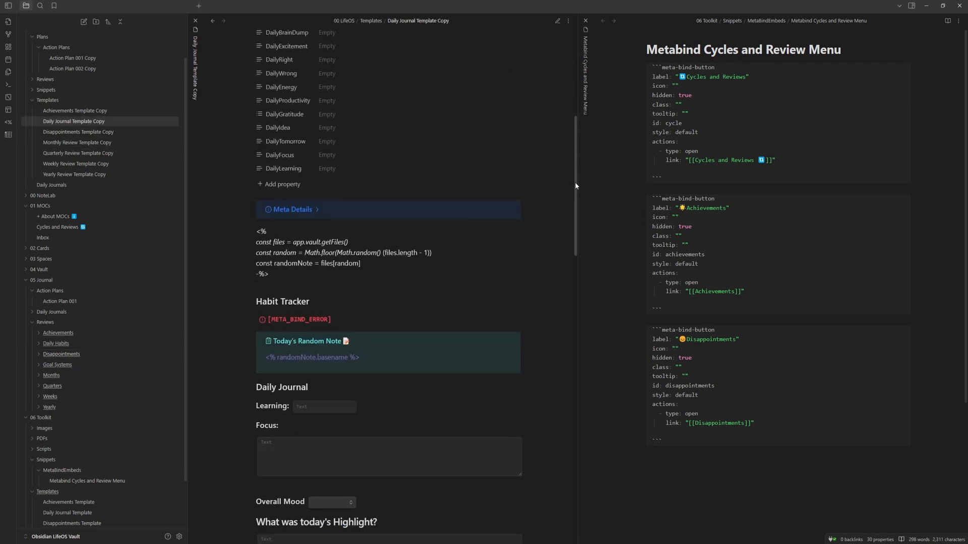
{"action": "left_click", "coordinate": [82, 143]}
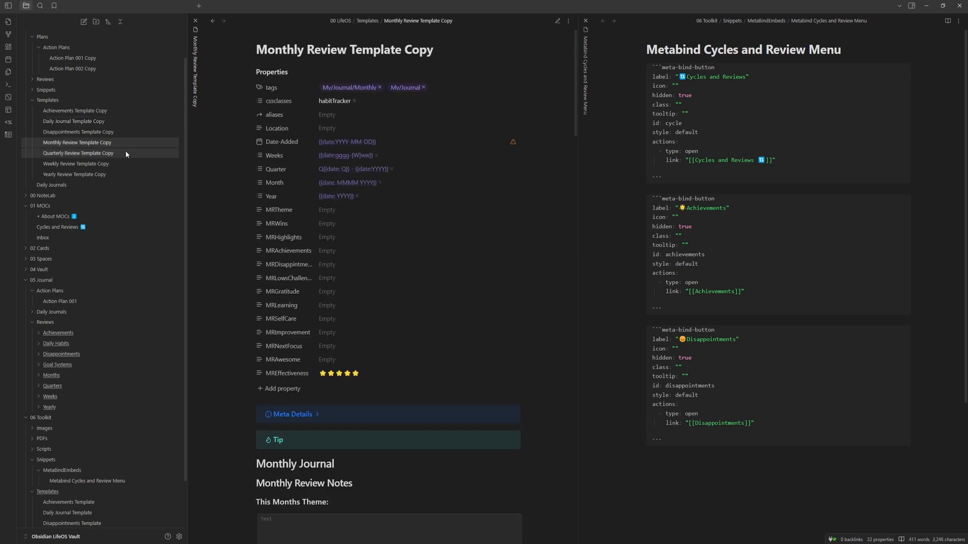
{"action": "left_click", "coordinate": [92, 153]}
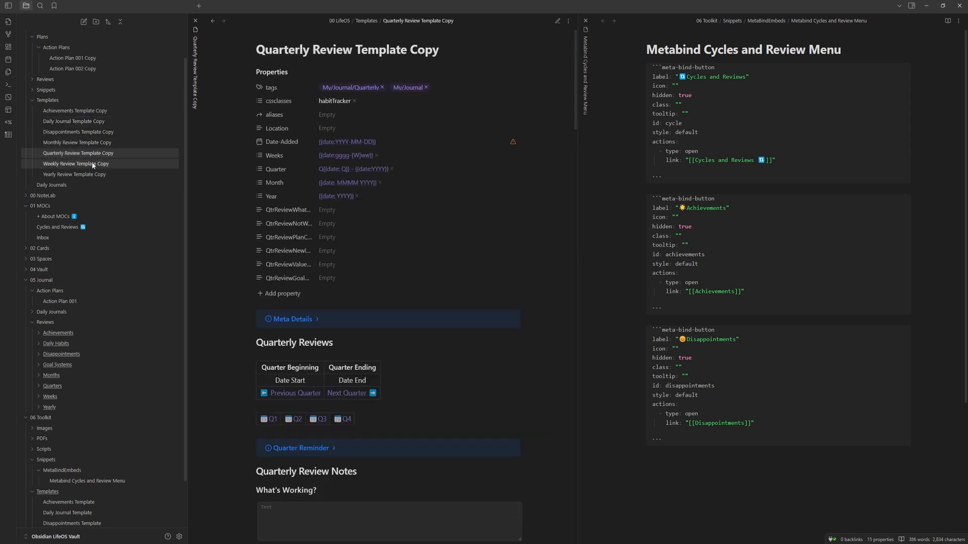
{"action": "left_click", "coordinate": [93, 163]}
{"action": "left_click", "coordinate": [81, 174]}
{"action": "scroll", "coordinate": [356, 277], "scroll_direction": "down", "scroll_amount": 7}
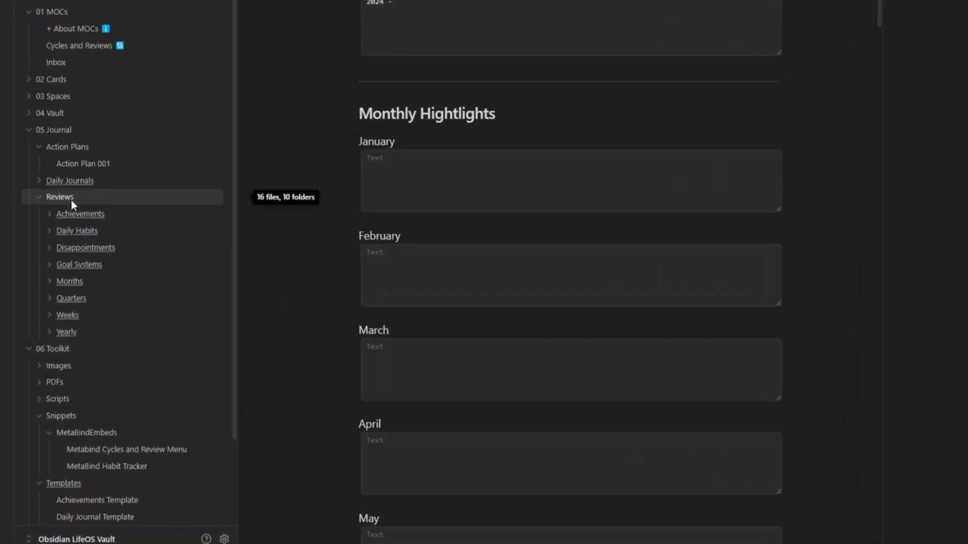
Create a folder named Daily Journals inside the Reviews folder of 05 Journal
{"action": "right_click", "coordinate": [71, 201]}
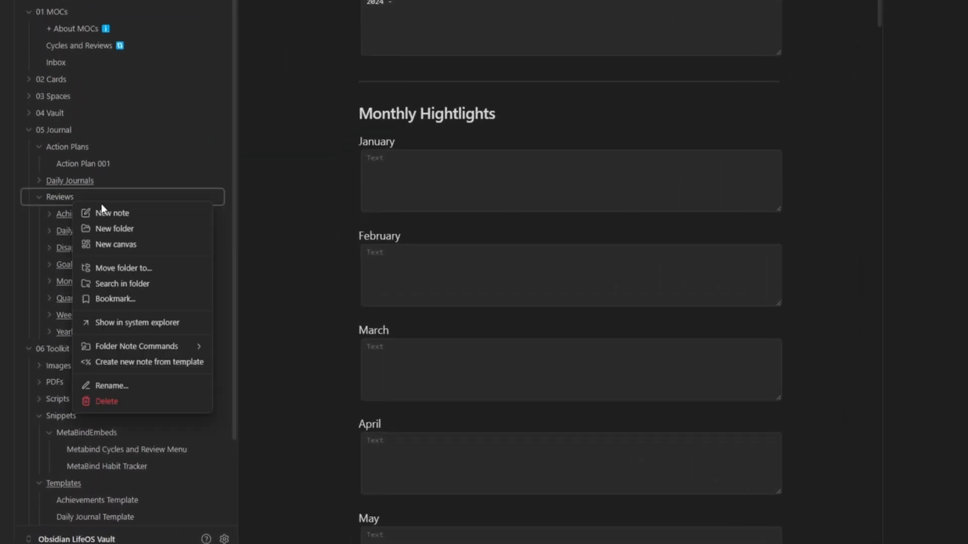
{"action": "left_click", "coordinate": [123, 228]}
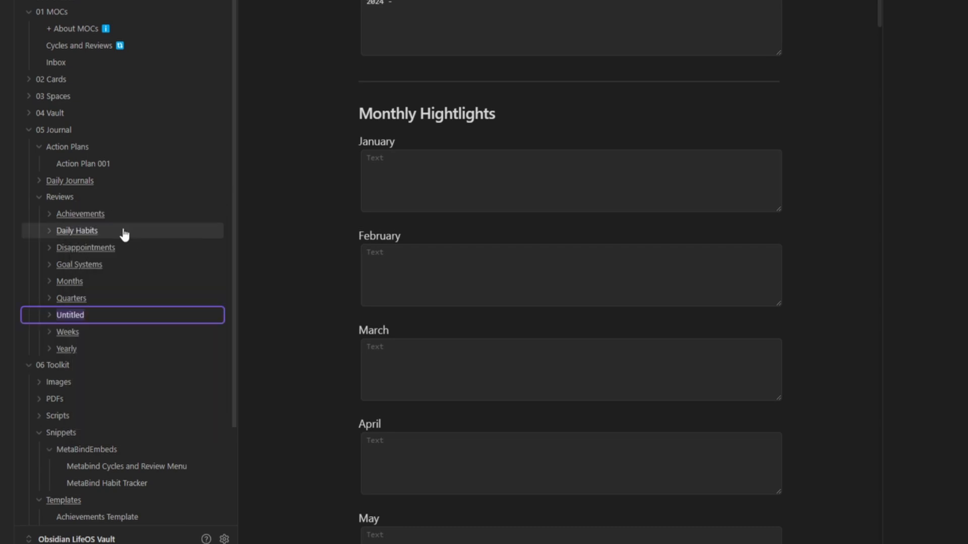
{"action": "type", "text": "Daily Journals"}
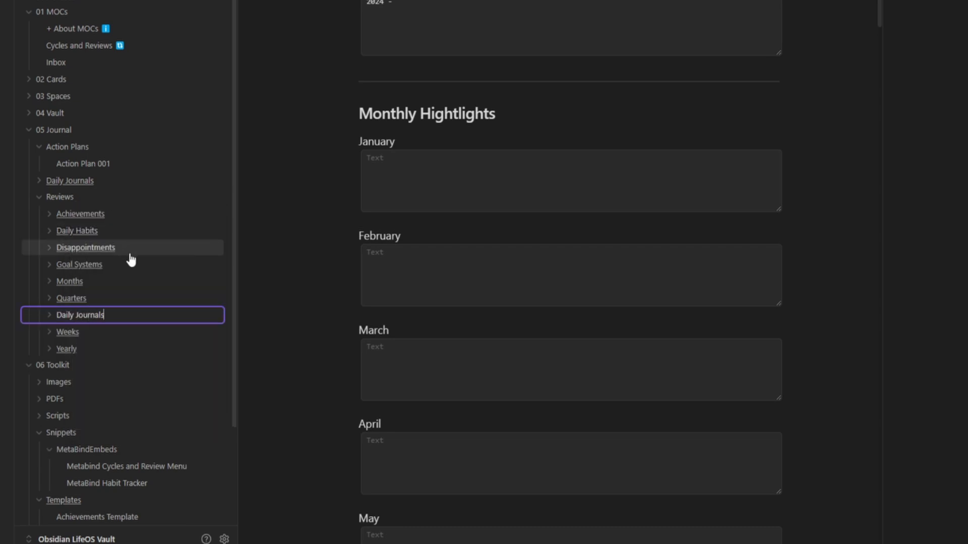
{"action": "key", "text": "Return"}
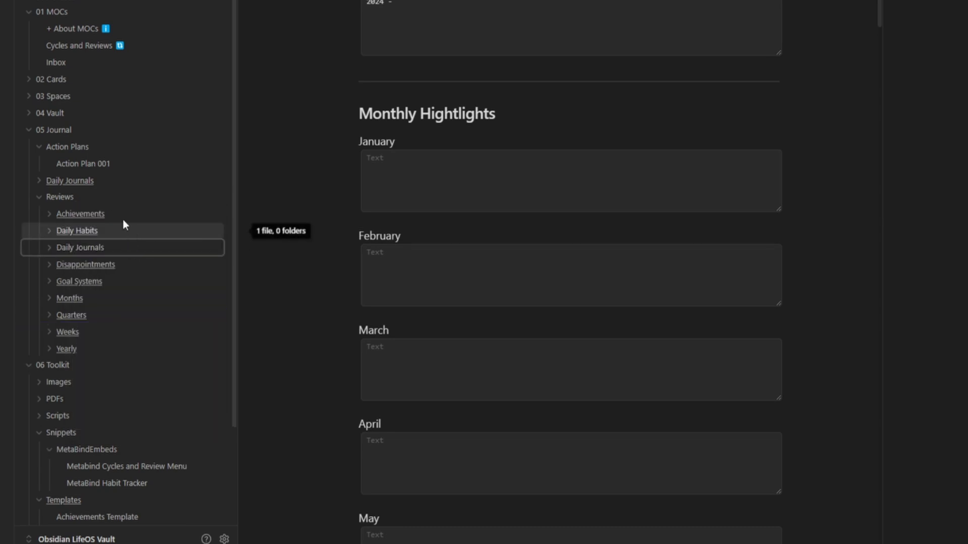
Open the existing Daily Journals folder note directly under 05 Journal in source mode and copy its entire content
{"action": "left_click", "coordinate": [80, 183]}
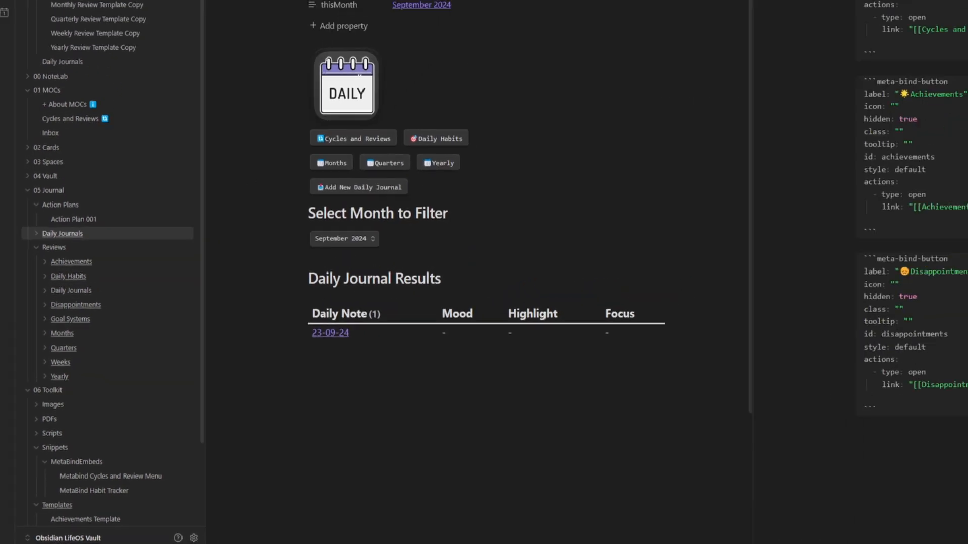
{"action": "left_click", "coordinate": [554, 20]}
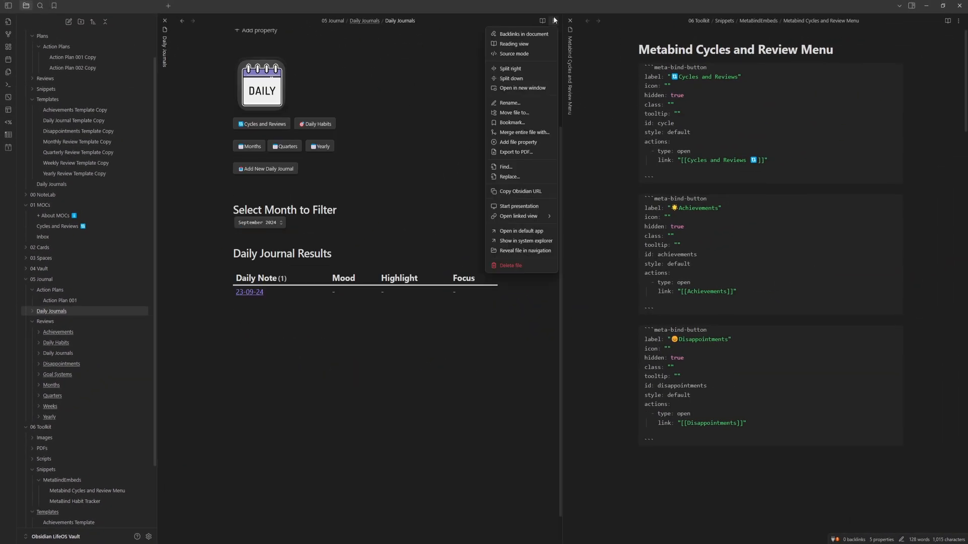
{"action": "left_click", "coordinate": [524, 54]}
{"action": "key", "text": "ctrl+a"}
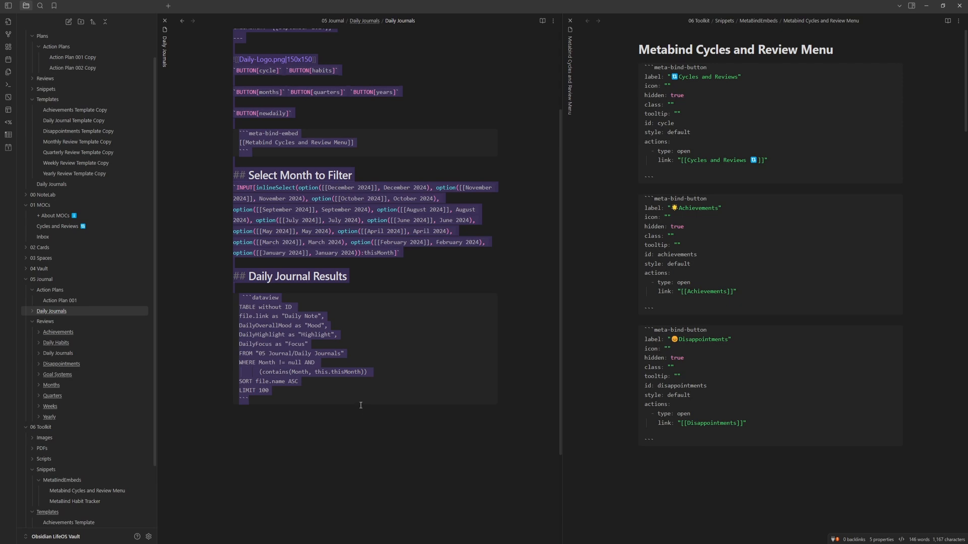
{"action": "key", "text": "ctrl+a"}
{"action": "key", "text": "ctrl+c"}
Create a folder note for the new Daily Journals folder under Reviews, paste the copied content and show it in reading view
{"action": "right_click", "coordinate": [63, 356]}
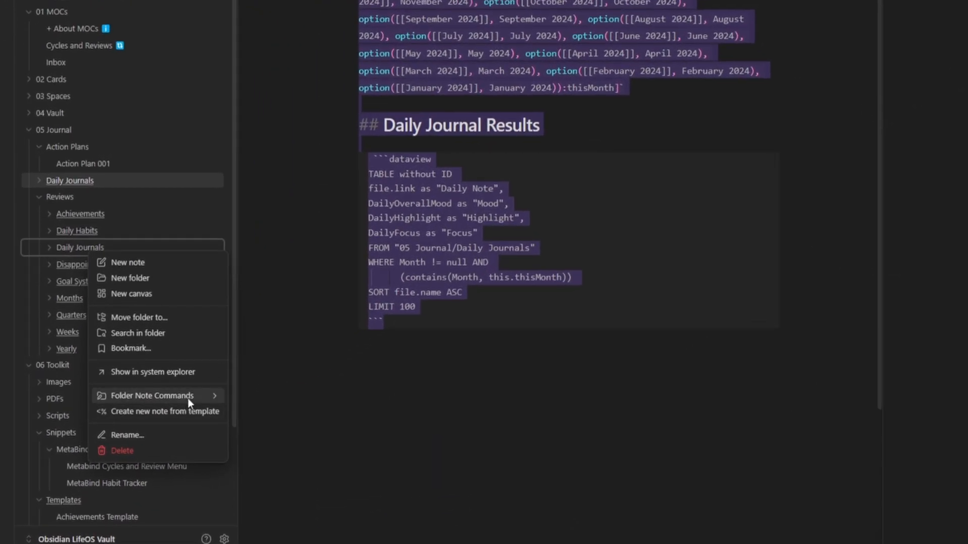
{"action": "mouse_move", "coordinate": [126, 447]}
{"action": "left_click", "coordinate": [293, 414]}
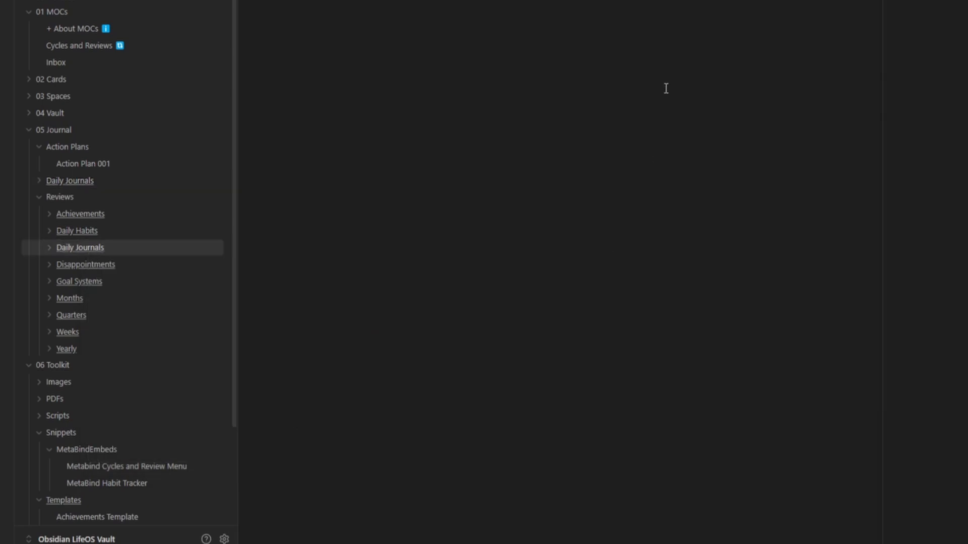
{"action": "key", "text": "ctrl+v"}
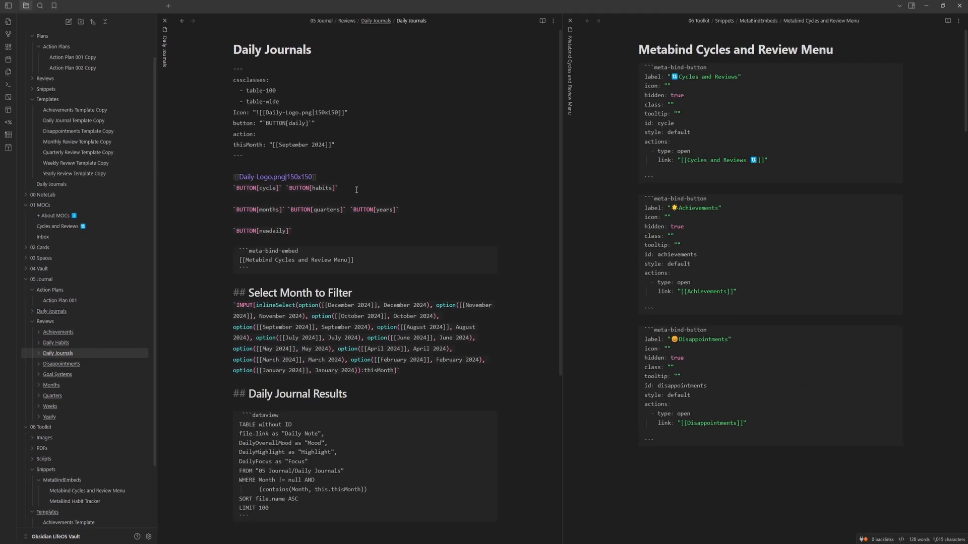
{"action": "left_click", "coordinate": [547, 20]}
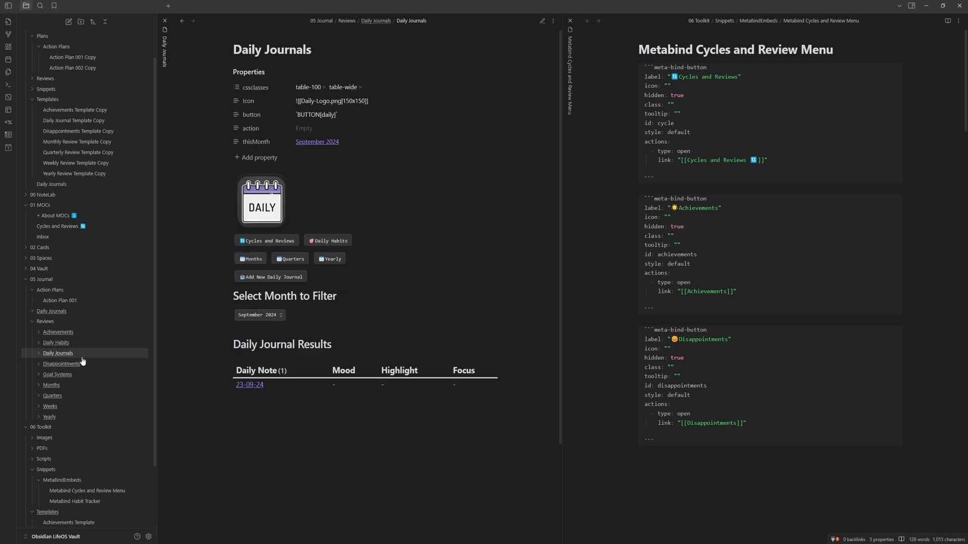
Compare the original Daily Journals folder note under 05 Journal with the copy under Reviews
{"action": "left_click", "coordinate": [55, 311]}
{"action": "left_click", "coordinate": [67, 356]}
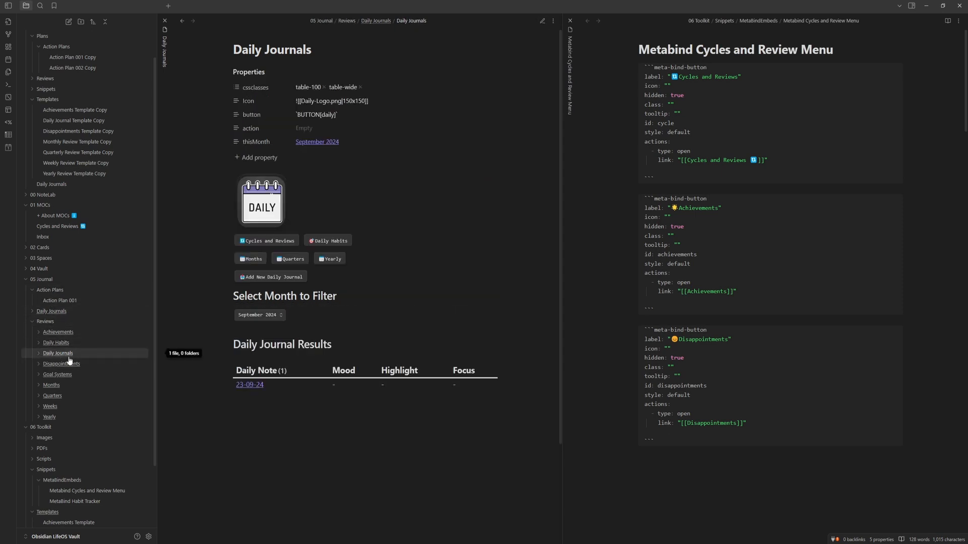
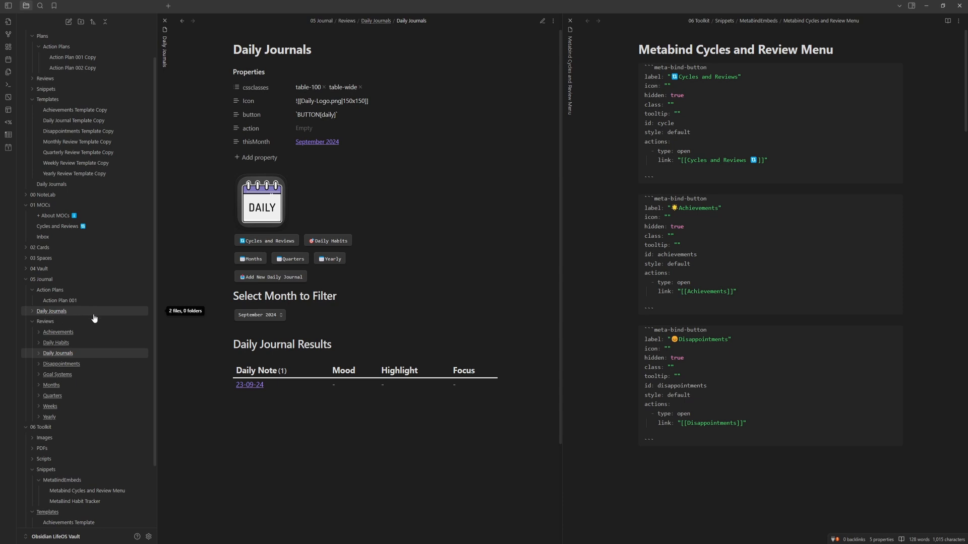
{"action": "left_click", "coordinate": [59, 314]}
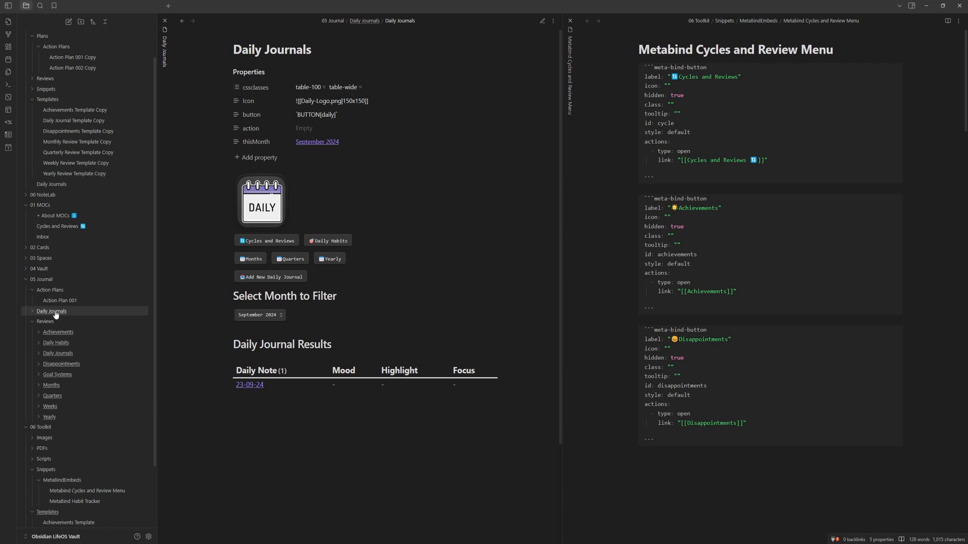
{"action": "left_click", "coordinate": [59, 355]}
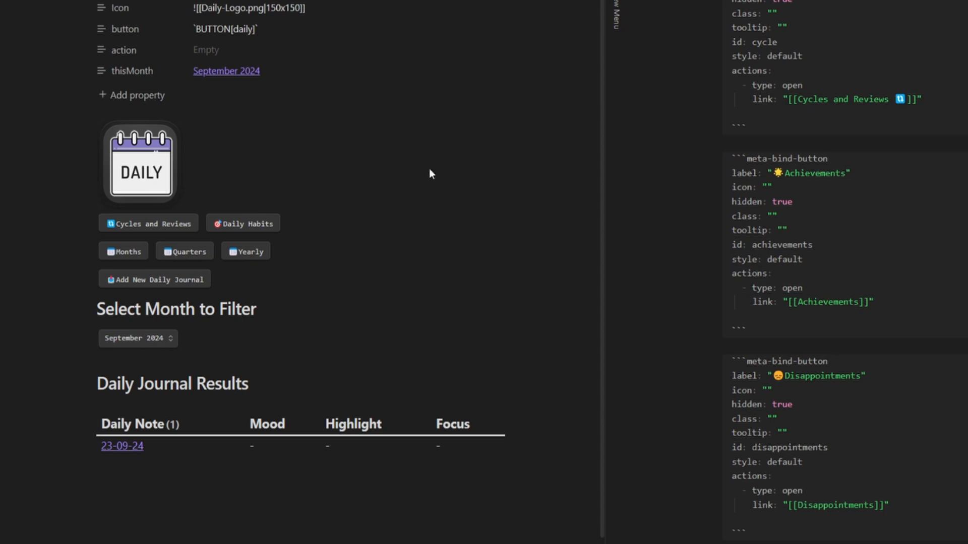
Examine the button lines and the Metabind Cycles and Review Menu embed in the source of the Reviews Daily Journals note
{"action": "key", "text": "ctrl+e"}
{"action": "left_click_drag", "start_coordinate": [188, 209], "coordinate": [67, 144]}
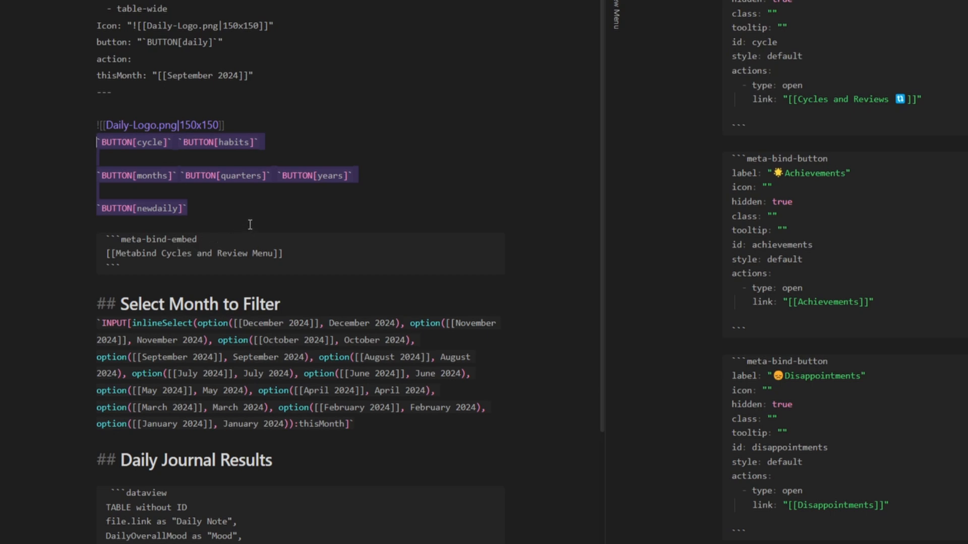
{"action": "left_click", "coordinate": [259, 211]}
{"action": "left_click_drag", "start_coordinate": [274, 252], "coordinate": [116, 253]}
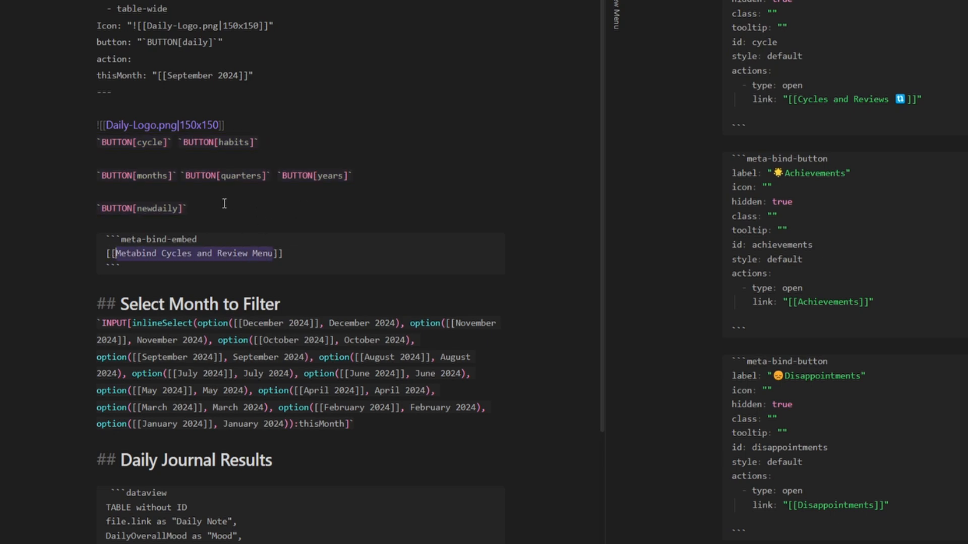
{"action": "left_click_drag", "start_coordinate": [239, 212], "coordinate": [62, 148]}
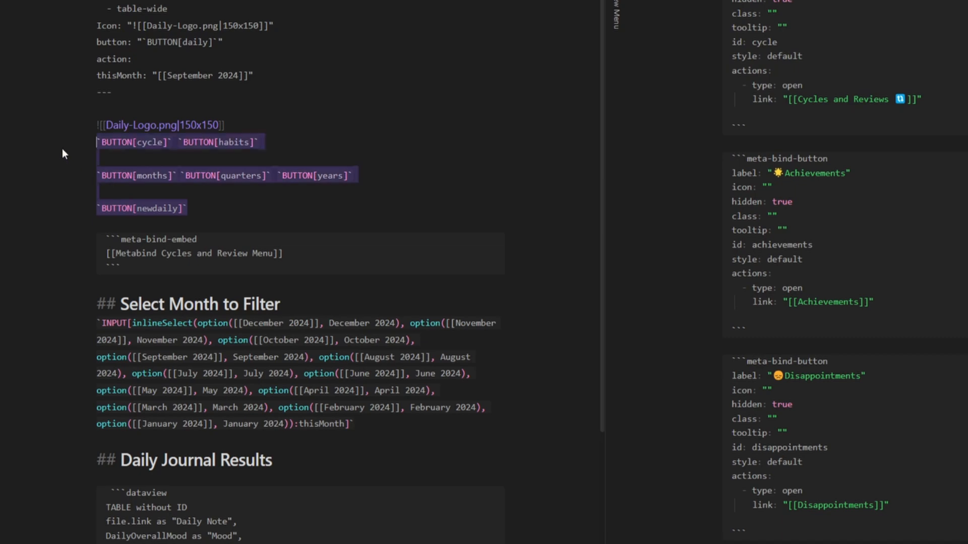
{"action": "left_click", "coordinate": [255, 206]}
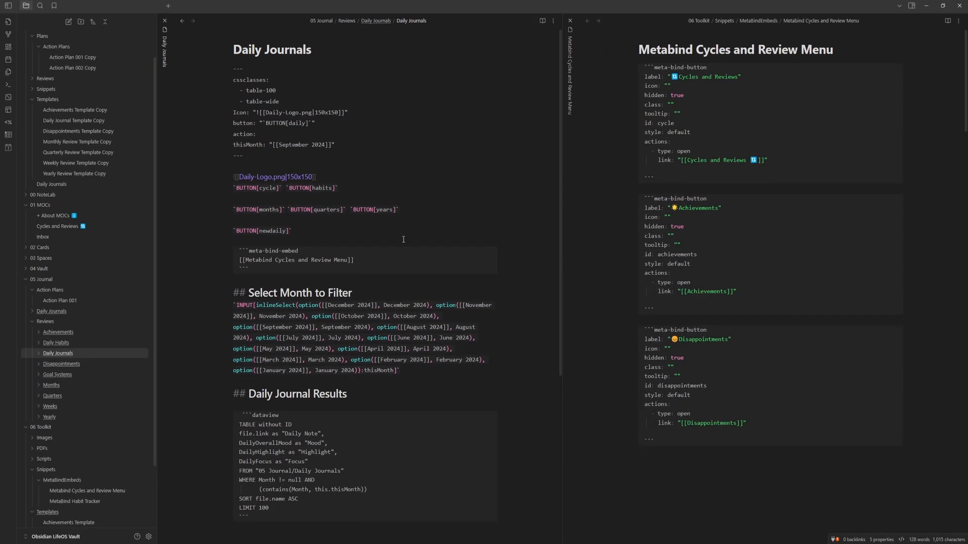
Create a note named Metabind Daily Journal Menu and paste in the cycle, habits, months, quarters, years and newdaily button lines from Daily Journals
{"action": "key", "text": "ctrl+n"}
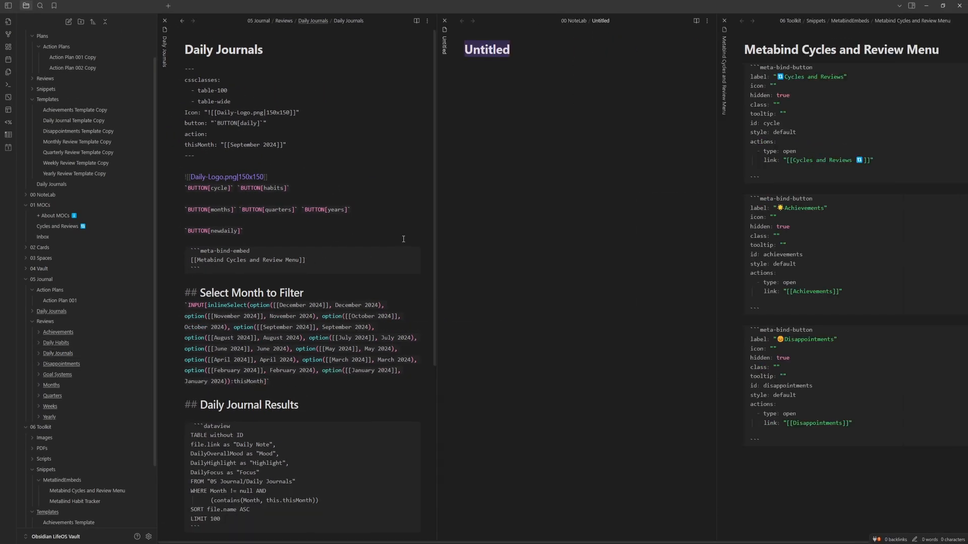
{"action": "type", "text": "Metabind Daily Journal Menu"}
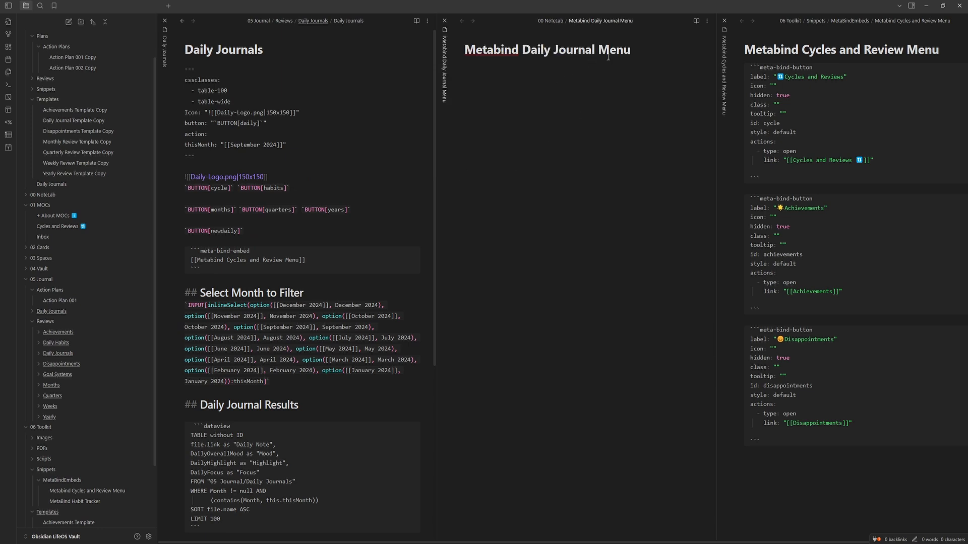
{"action": "left_click_drag", "start_coordinate": [269, 229], "coordinate": [168, 193]}
{"action": "key", "text": "ctrl+c"}
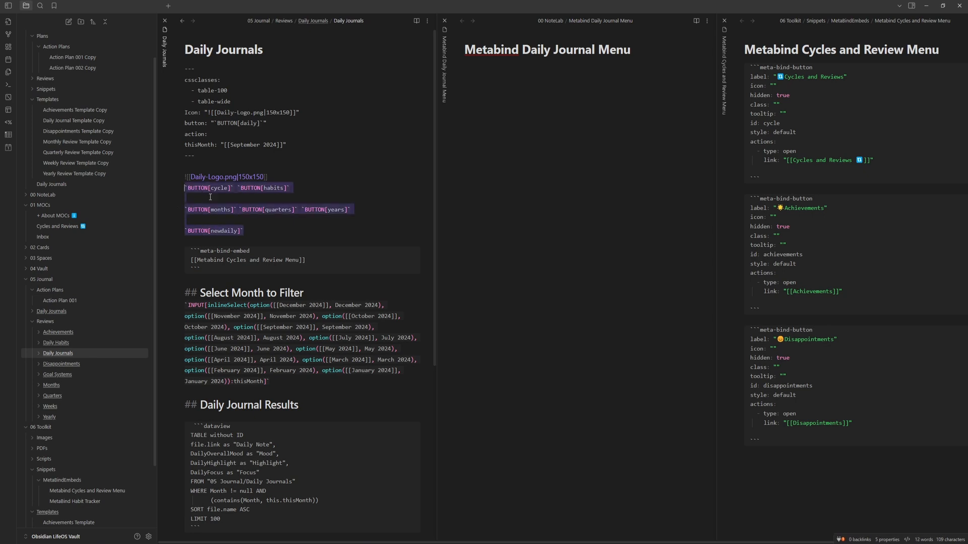
{"action": "left_click", "coordinate": [195, 57]}
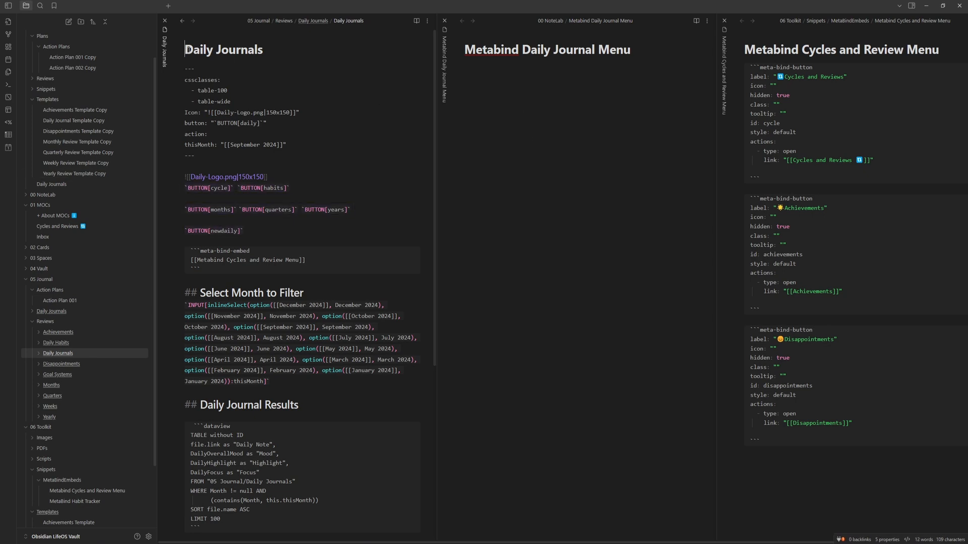
{"action": "left_click", "coordinate": [594, 111]}
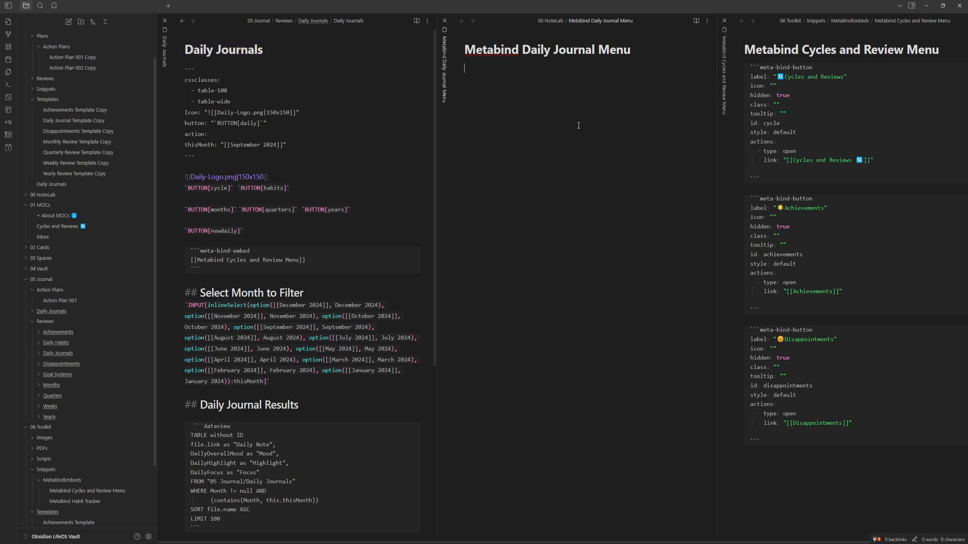
{"action": "key", "text": "ctrl+v"}
Copy the Cycles and Reviews and Daily Habits button blocks from Metabind Cycles and Review Menu into the Metabind Daily Journal Menu note
{"action": "left_click", "coordinate": [958, 21]}
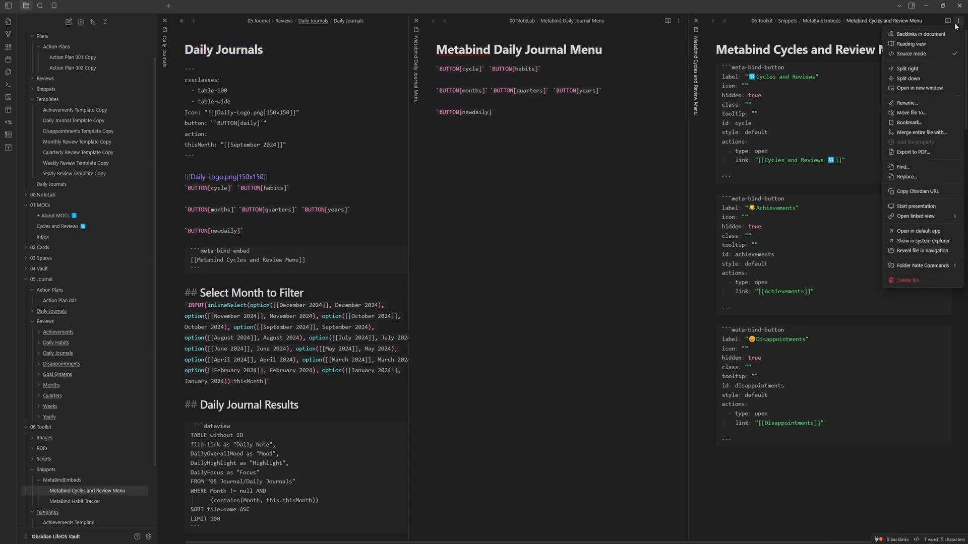
{"action": "left_click", "coordinate": [820, 128]}
{"action": "key", "text": "ctrl+f"}
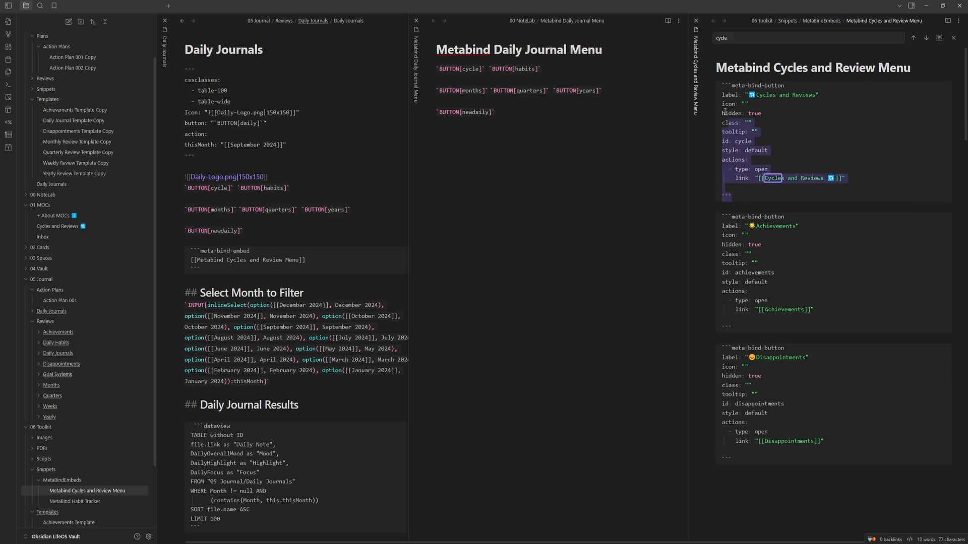
{"action": "left_click", "coordinate": [548, 170]}
{"action": "type", "text": "```meta-bind-button label: \"🔃Cycles and Reviews\" icon: \"\" hidden: true class: \"\" tooltip: \"\" id: cycle style: default actions:   - type: open     link: \"[[Cycles and Reviews 🔃]]\"  ```"}
{"action": "type", "text": "habits"}
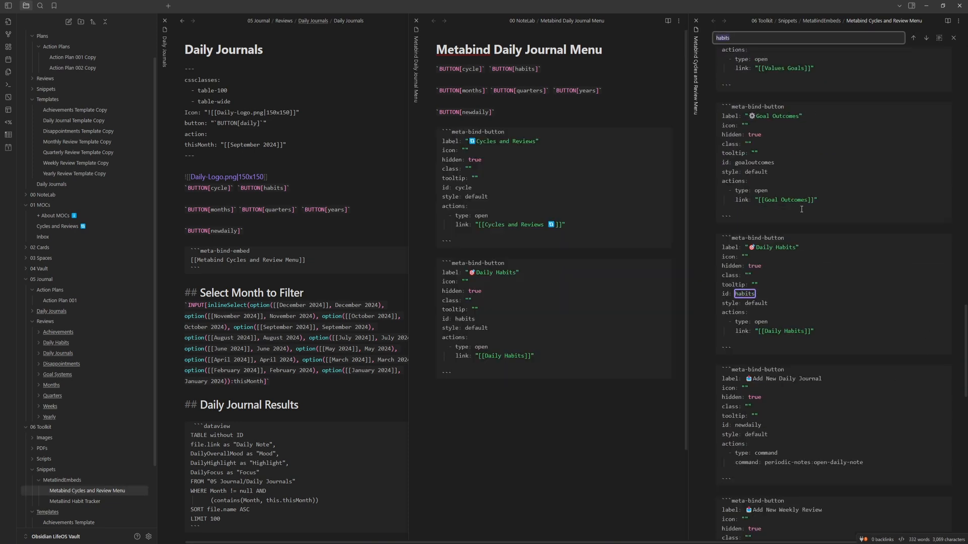
Find the months, quarters, years and newdaily button blocks in Metabind Cycles and Review Menu and add them to the Daily Journal menu note
{"action": "type", "text": "months"}
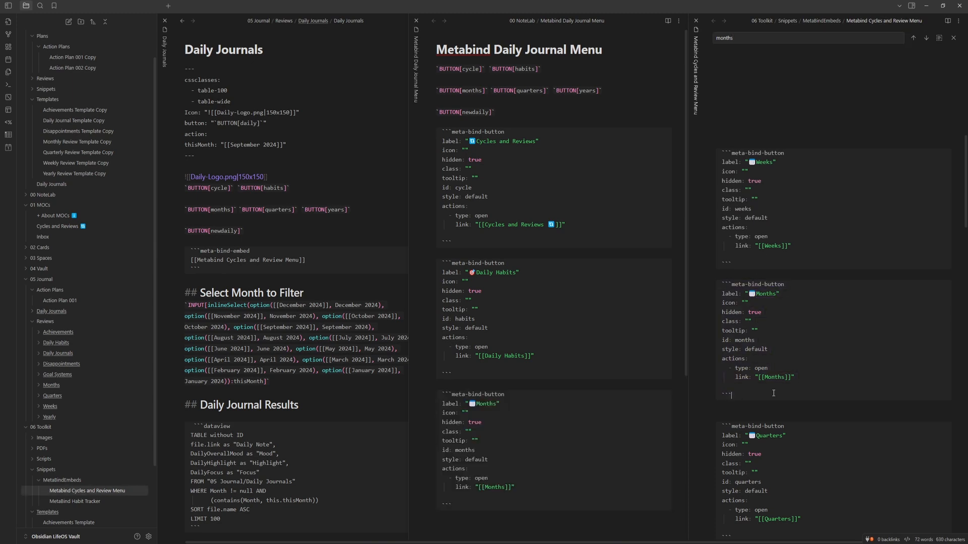
{"action": "left_click", "coordinate": [799, 289]}
{"action": "type", "text": "quarters"}
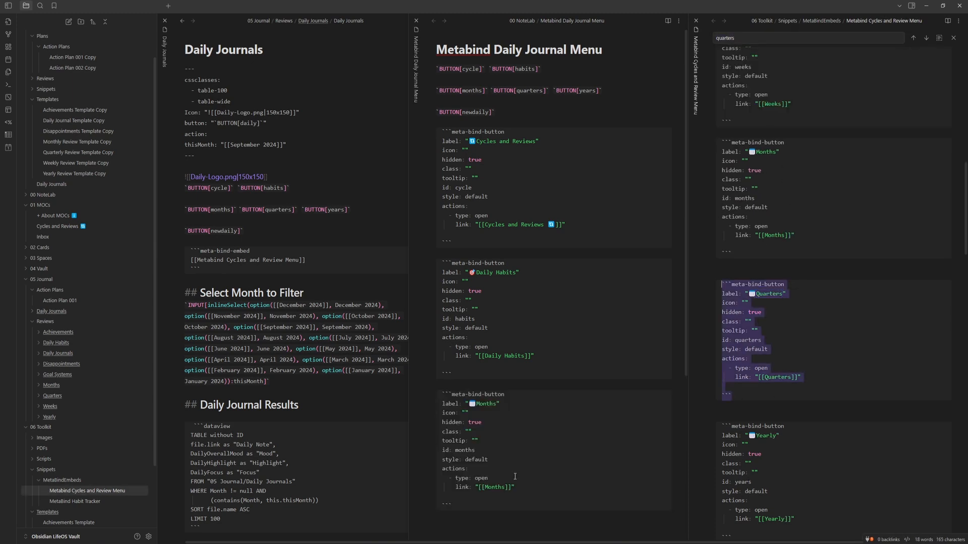
{"action": "type", "text": "years"}
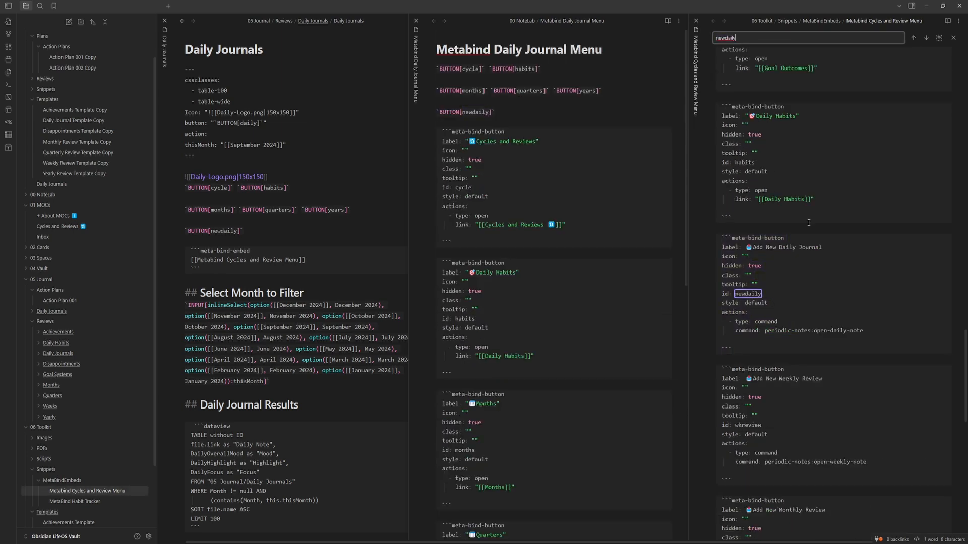
{"action": "type", "text": "newdaily"}
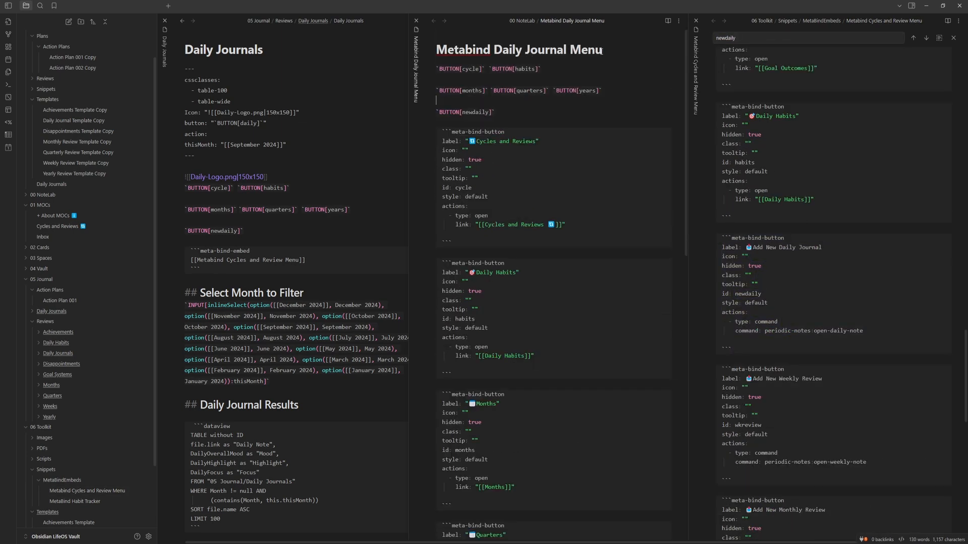
Replace the button lines and old menu embed in Daily Journals with a meta-bind-embed of [[Metabind Daily Journal Menu]] and show the reading view
{"action": "left_click_drag", "start_coordinate": [602, 51], "coordinate": [436, 50]}
{"action": "left_click_drag", "start_coordinate": [249, 239], "coordinate": [170, 191]}
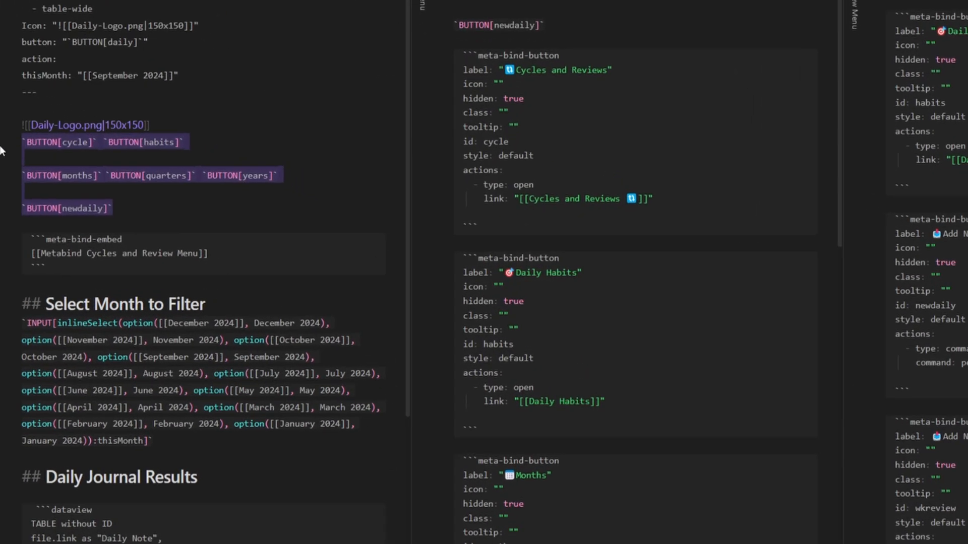
{"action": "type", "text": "```meta-bind-embed"}
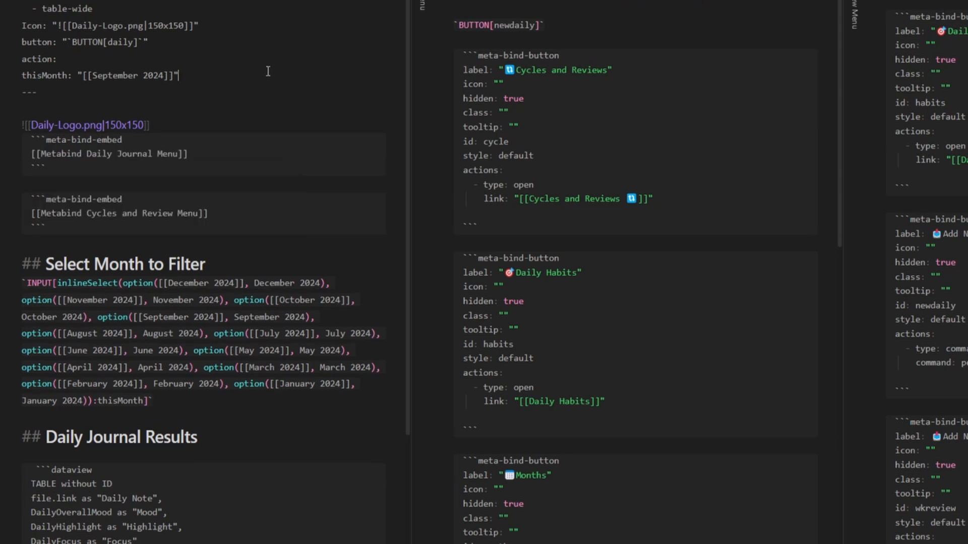
{"action": "left_click_drag", "start_coordinate": [47, 228], "coordinate": [1, 204]}
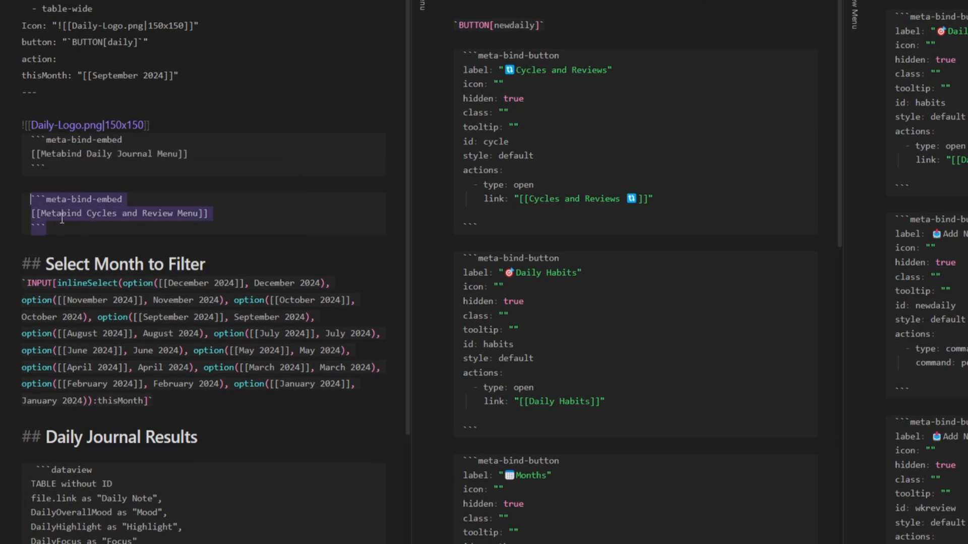
{"action": "key", "text": "BackSpace"}
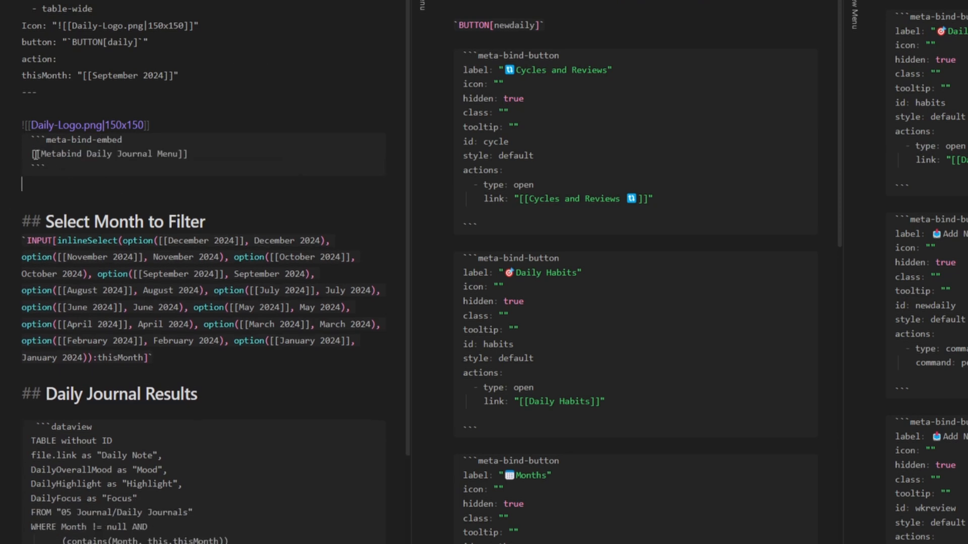
{"action": "key", "text": "ctrl+e"}
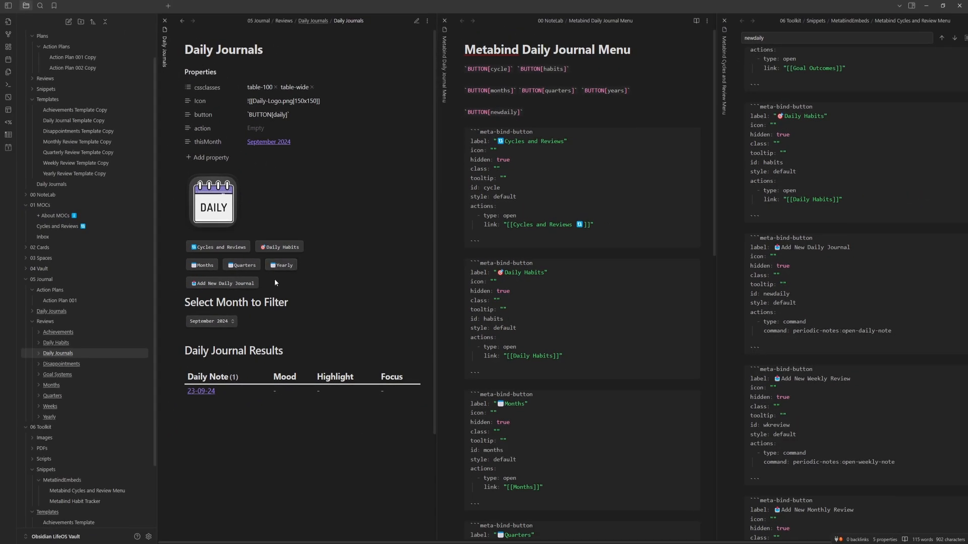
Check the rendered Daily Journals note, return it to its source and copy the dataview block under Daily Journal Results
{"action": "left_click", "coordinate": [575, 164]}
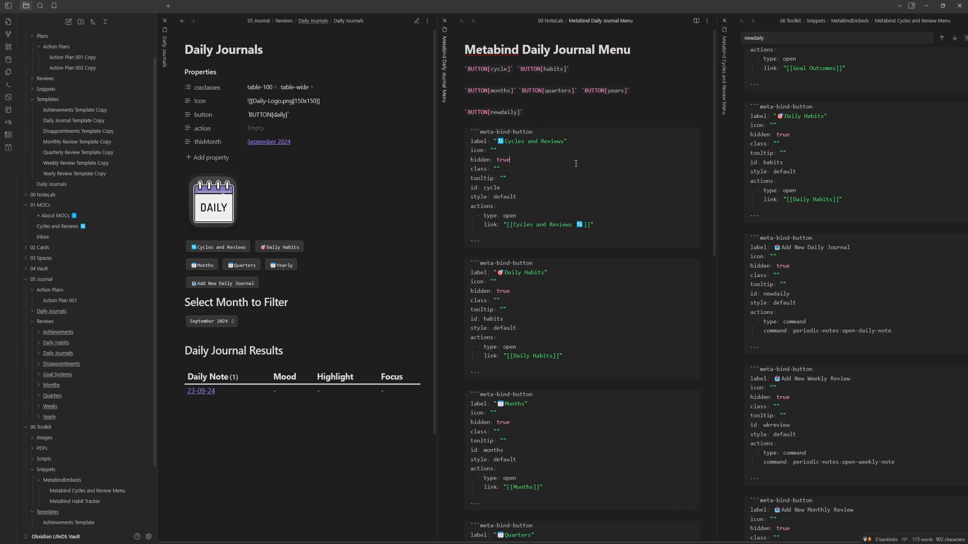
{"action": "scroll", "coordinate": [579, 319], "scroll_direction": "down", "scroll_amount": 4}
{"action": "scroll", "coordinate": [579, 319], "scroll_direction": "up", "scroll_amount": 4}
{"action": "left_click", "coordinate": [341, 253]}
{"action": "scroll", "coordinate": [341, 253], "scroll_direction": "down", "scroll_amount": 2}
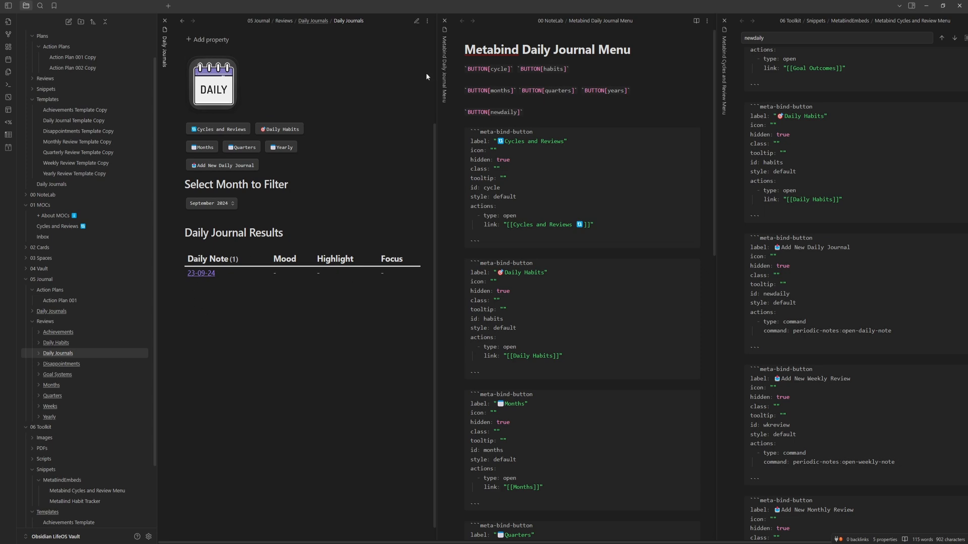
{"action": "left_click", "coordinate": [415, 22]}
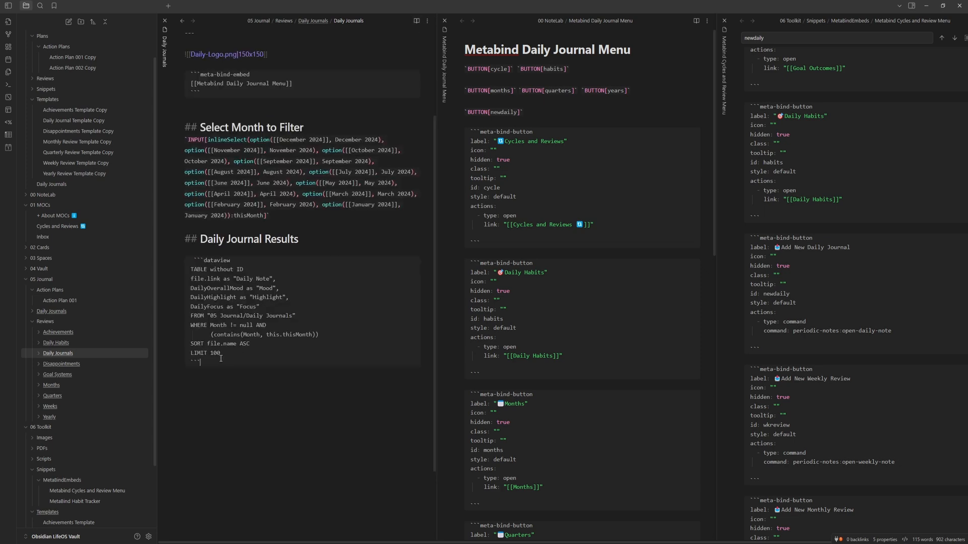
{"action": "left_click_drag", "start_coordinate": [221, 361], "coordinate": [176, 264]}
{"action": "key", "text": "ctrl+c"}
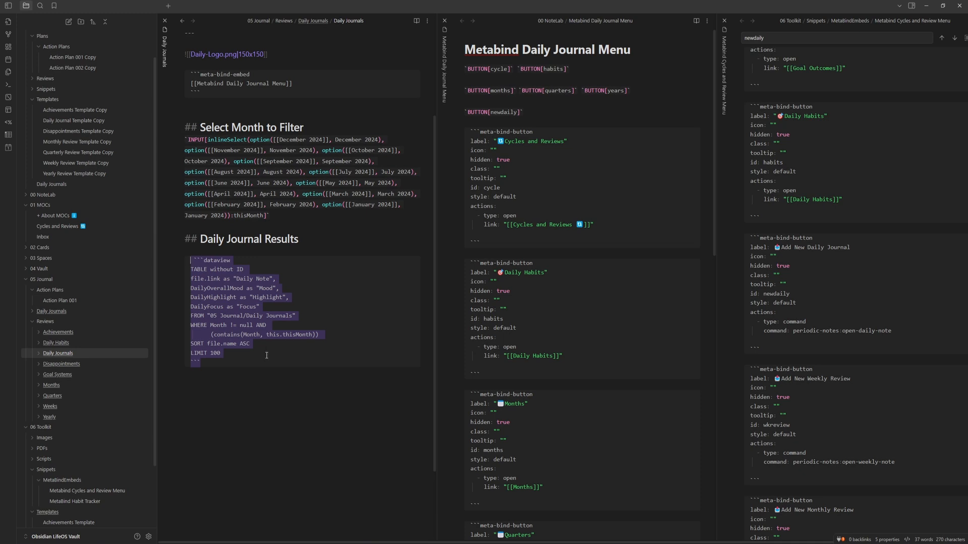
Create a note named Daily Journal Dataview Results and paste the copied dataview query into it
{"action": "key", "text": "ctrl+n"}
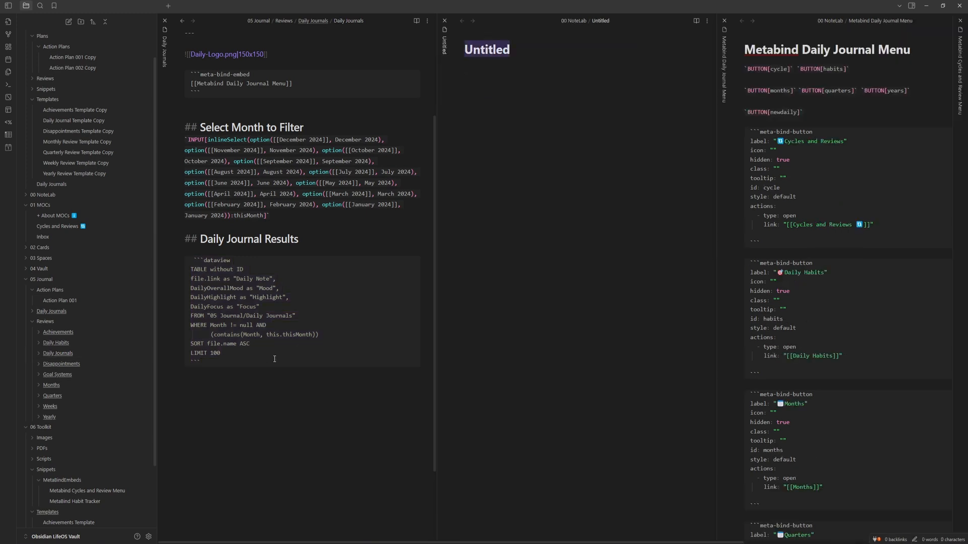
{"action": "type", "text": "Daily "}
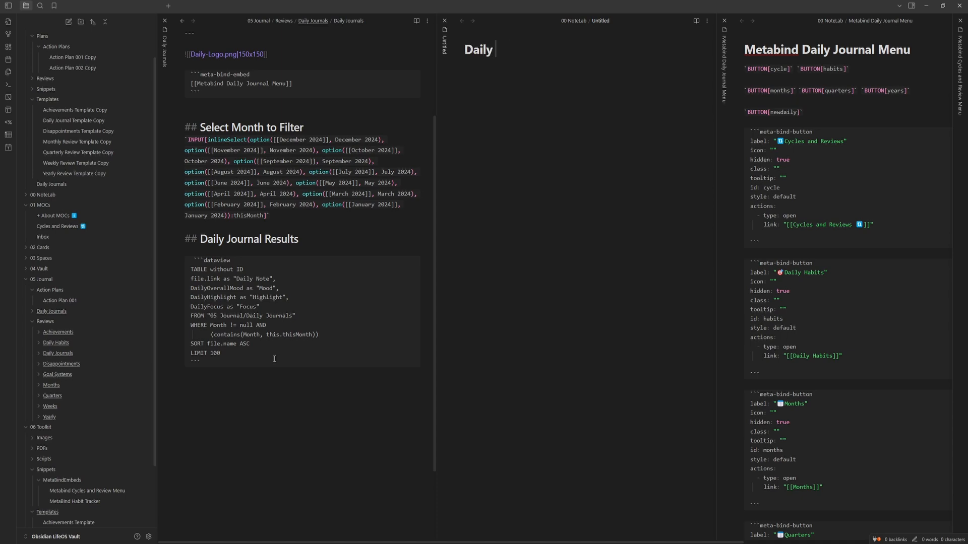
{"action": "type", "text": "Journal Dataview"}
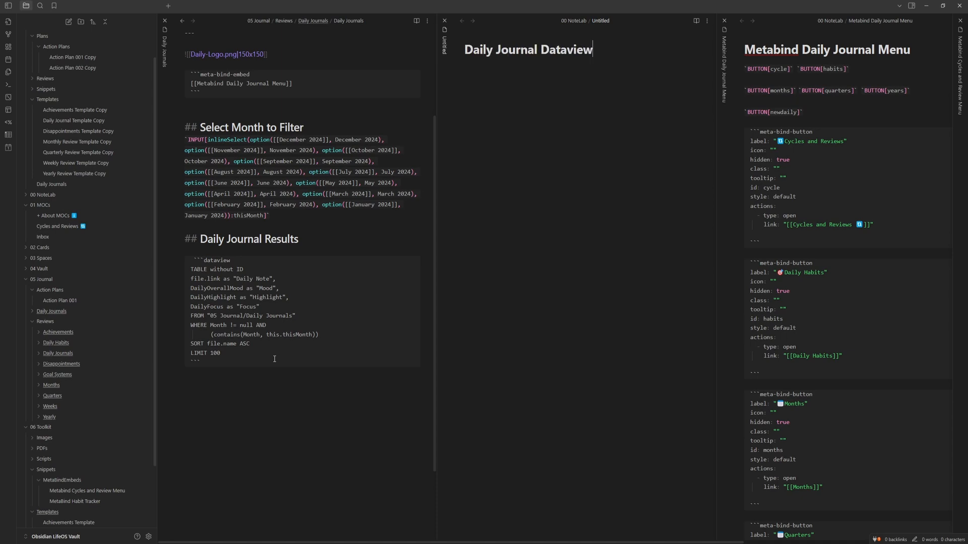
{"action": "type", "text": " Results"}
{"action": "key", "text": "Return"}
{"action": "key", "text": "ctrl+v"}
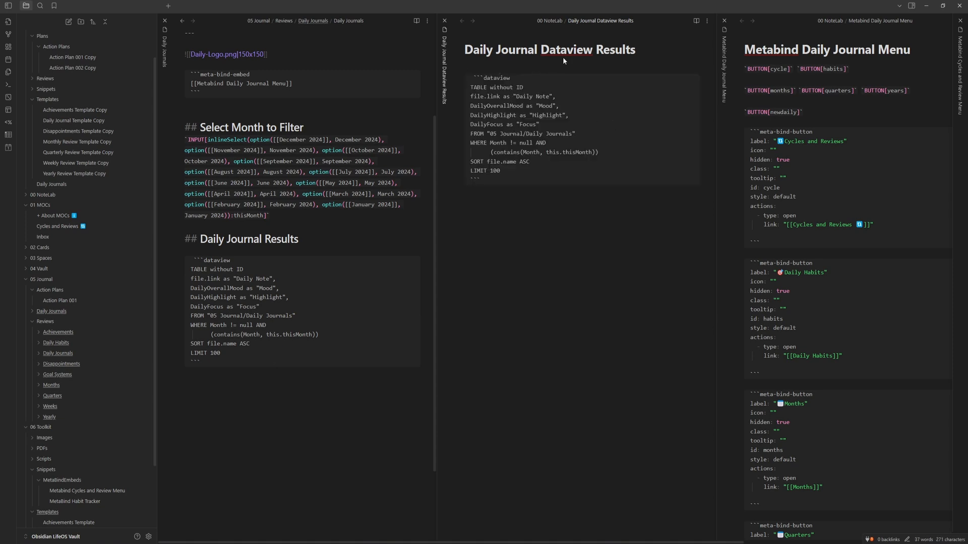
Add a link to [[Daily Journal Dataview Results]] below the dataview block in the Daily Journals note
{"action": "left_click", "coordinate": [303, 231]}
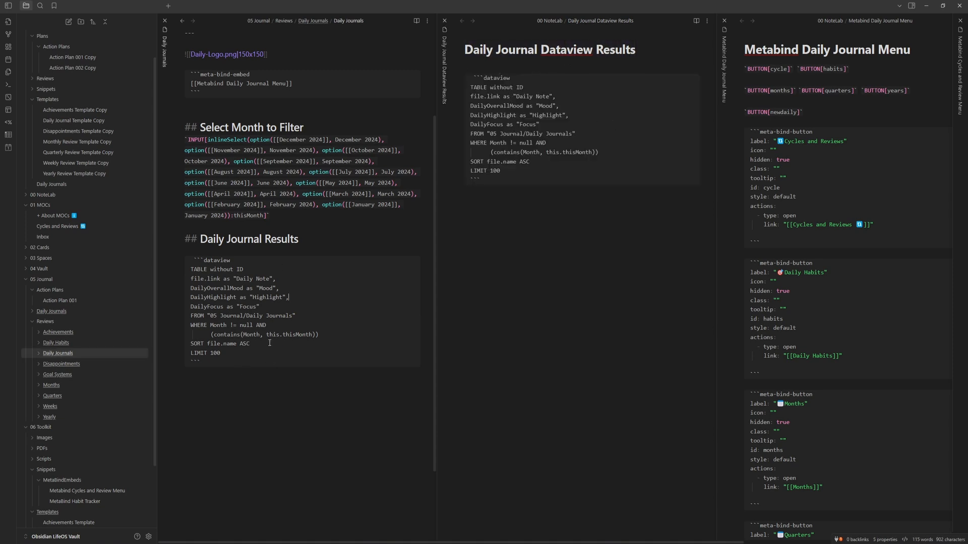
{"action": "left_click", "coordinate": [227, 388]}
{"action": "key", "text": "Return"}
{"action": "key", "text": "Return"}
{"action": "type", "text": "[[Daily Journal Dataview Results"}
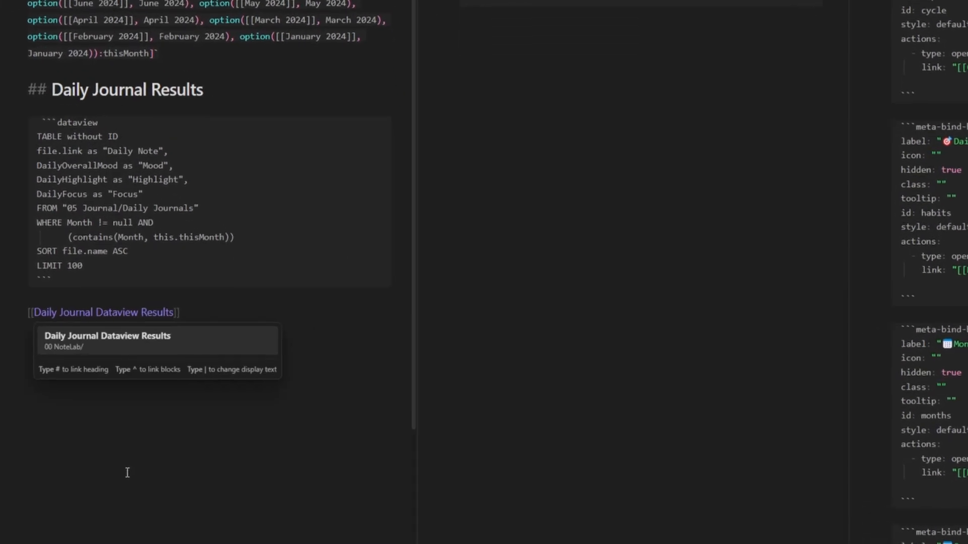
Turn the Daily Journal Dataview Results link into an embed that references the note's dataview query block
{"action": "left_click", "coordinate": [16, 310]}
{"action": "type", "text": "~"}
{"action": "key", "text": "BackSpace"}
{"action": "type", "text": "!"}
{"action": "key", "text": "End"}
{"action": "key", "text": "Left"}
{"action": "key", "text": "Left"}
{"action": "type", "text": "#^"}
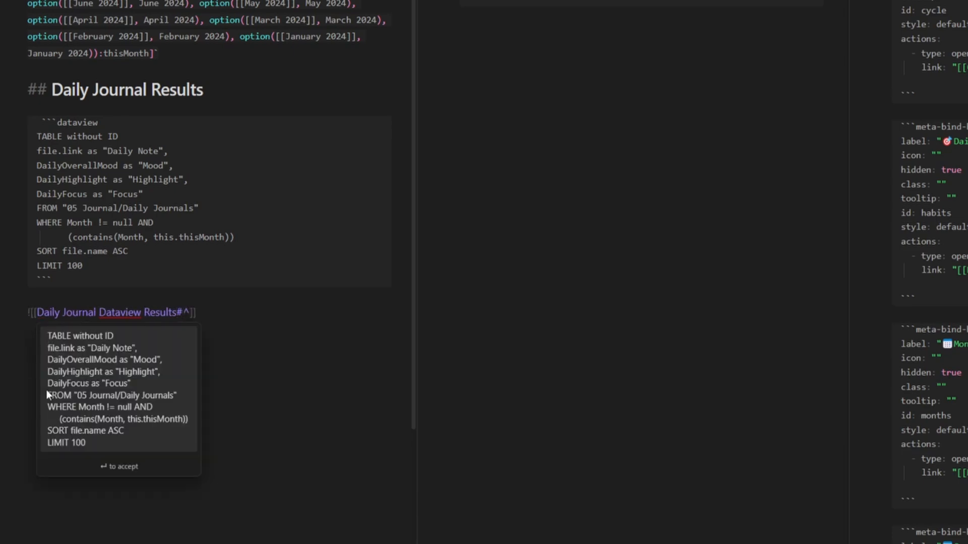
{"action": "left_click", "coordinate": [56, 404]}
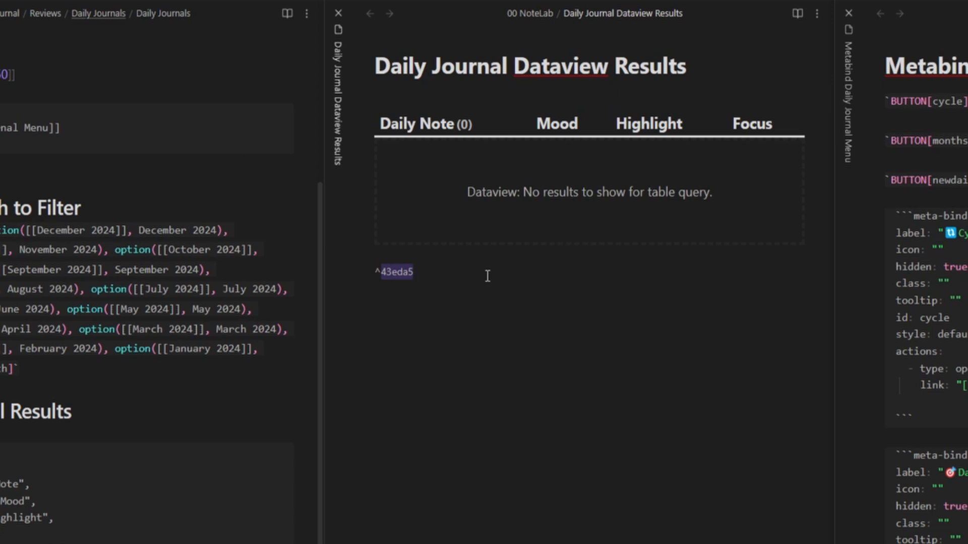
Rename the query's block ID to dataviewdailyjournal in Daily Journal Dataview Results and update the reference in the Daily Journals embed
{"action": "type", "text": "dataviewdailyjournal"}
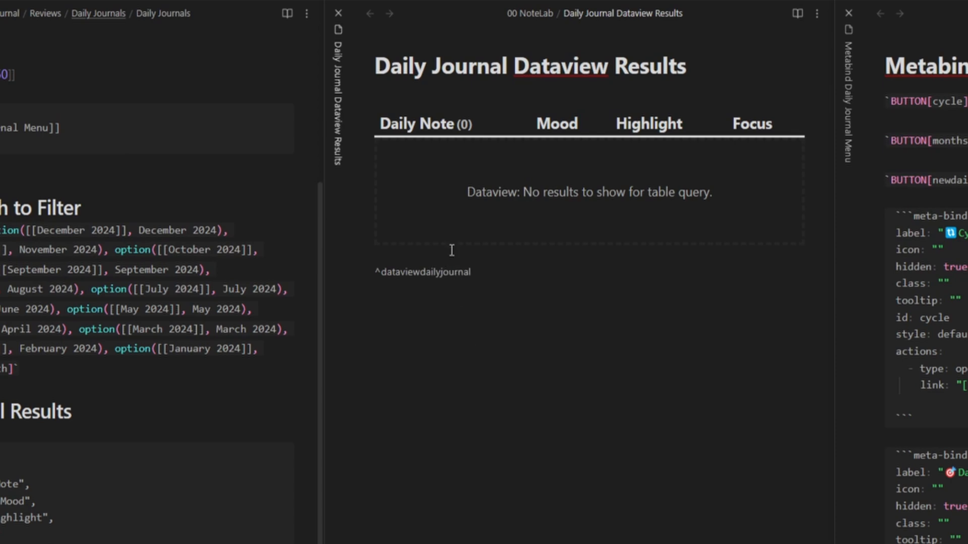
{"action": "key", "text": "ctrl+shift+Left"}
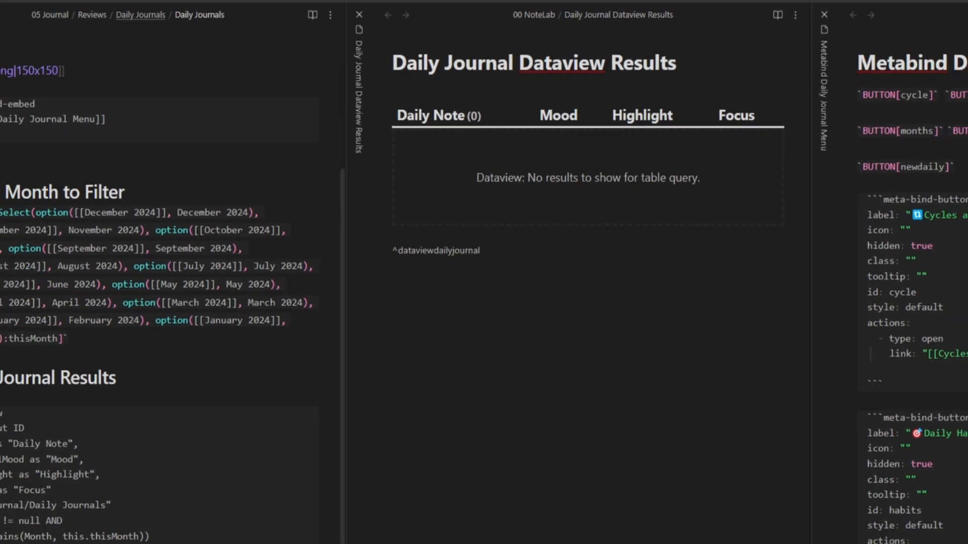
{"action": "left_click", "coordinate": [312, 386], "text": "ctrl"}
{"action": "left_click", "coordinate": [178, 21]}
Compare the original and embedded query tables in the Daily Journals reading view and open the dataview code in Daily Journal Dataview Results
{"action": "key", "text": "ctrl+e"}
{"action": "scroll", "coordinate": [243, 378], "scroll_direction": "down", "scroll_amount": 3}
{"action": "scroll", "coordinate": [243, 388], "scroll_direction": "up", "scroll_amount": 2}
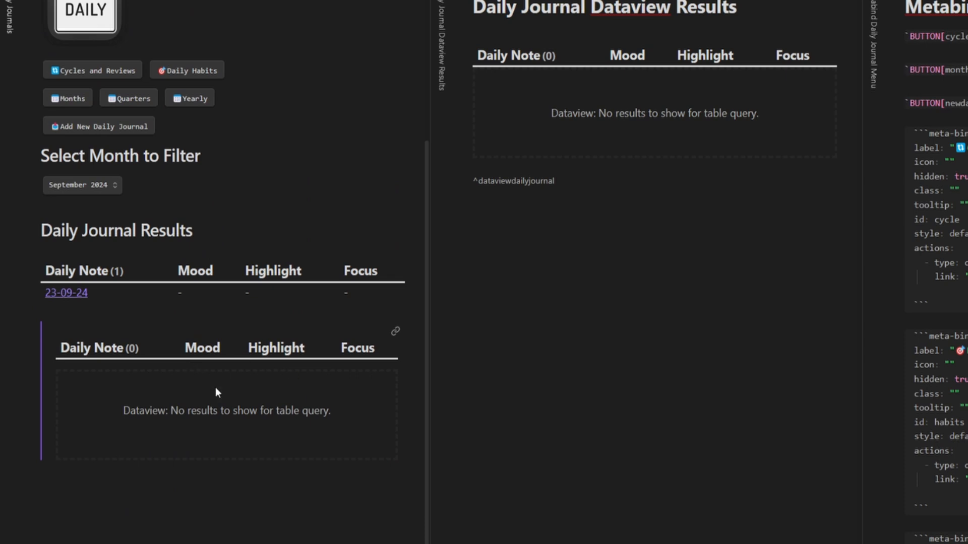
{"action": "scroll", "coordinate": [256, 434], "scroll_direction": "up", "scroll_amount": 5}
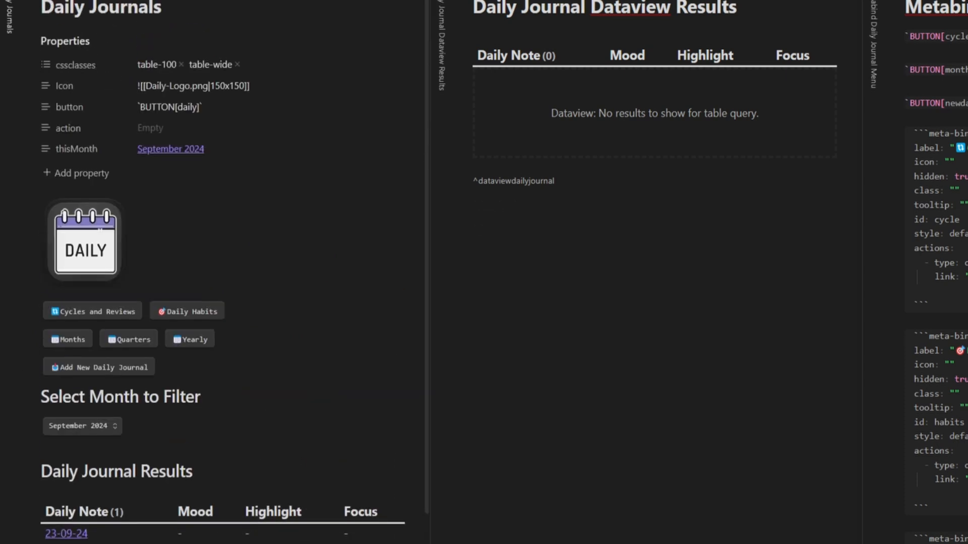
{"action": "left_click", "coordinate": [735, 103]}
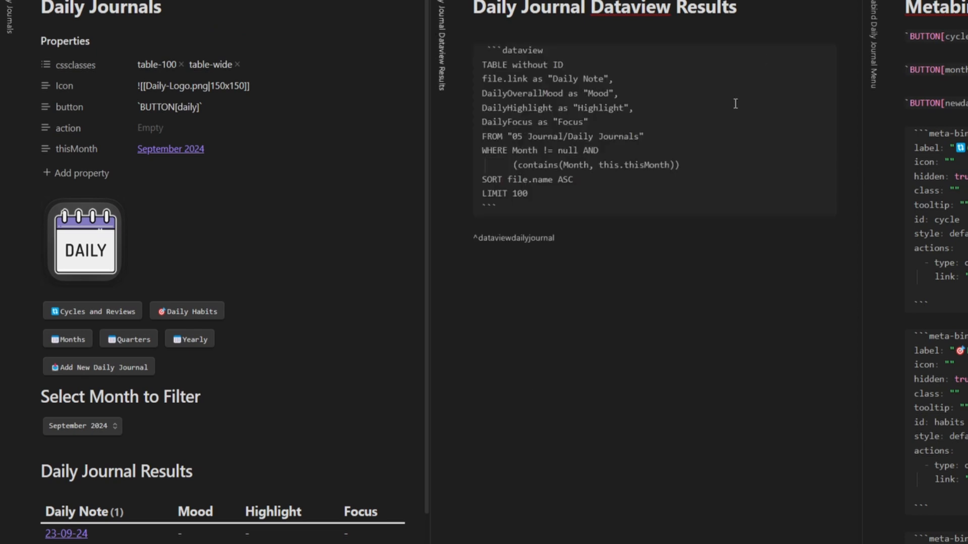